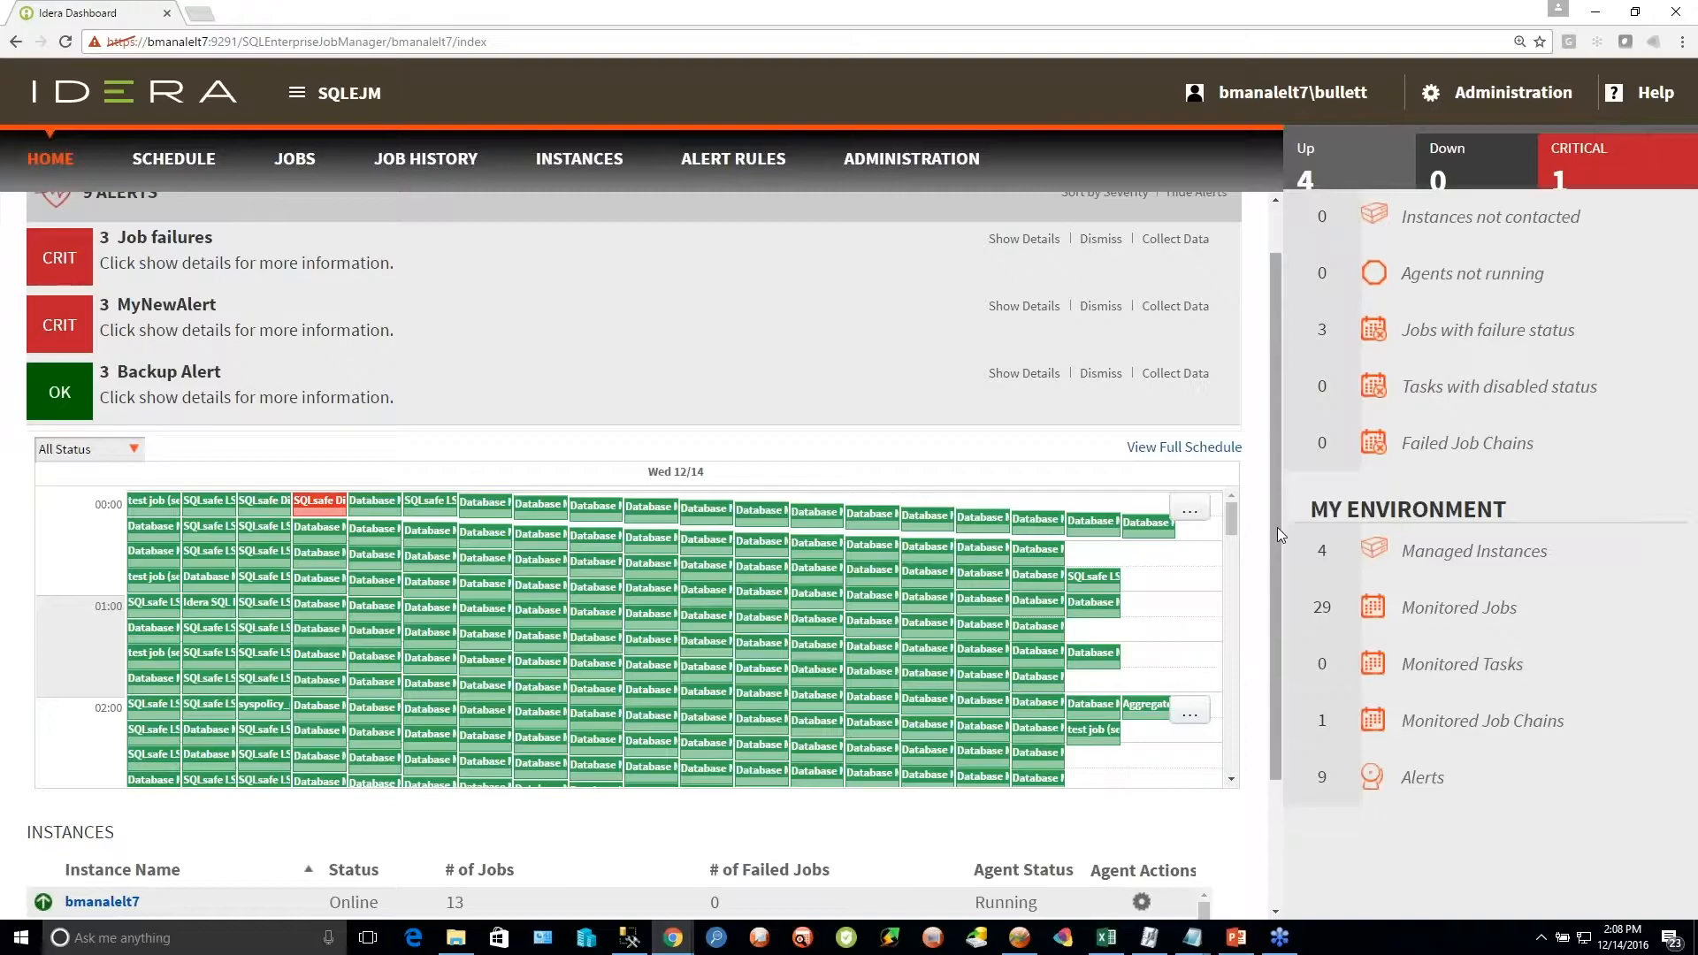
Filter the dashboard's job schedule to Failed status and show the details of the Job failures alert
left_click_drag(1282, 567, 1281, 383)
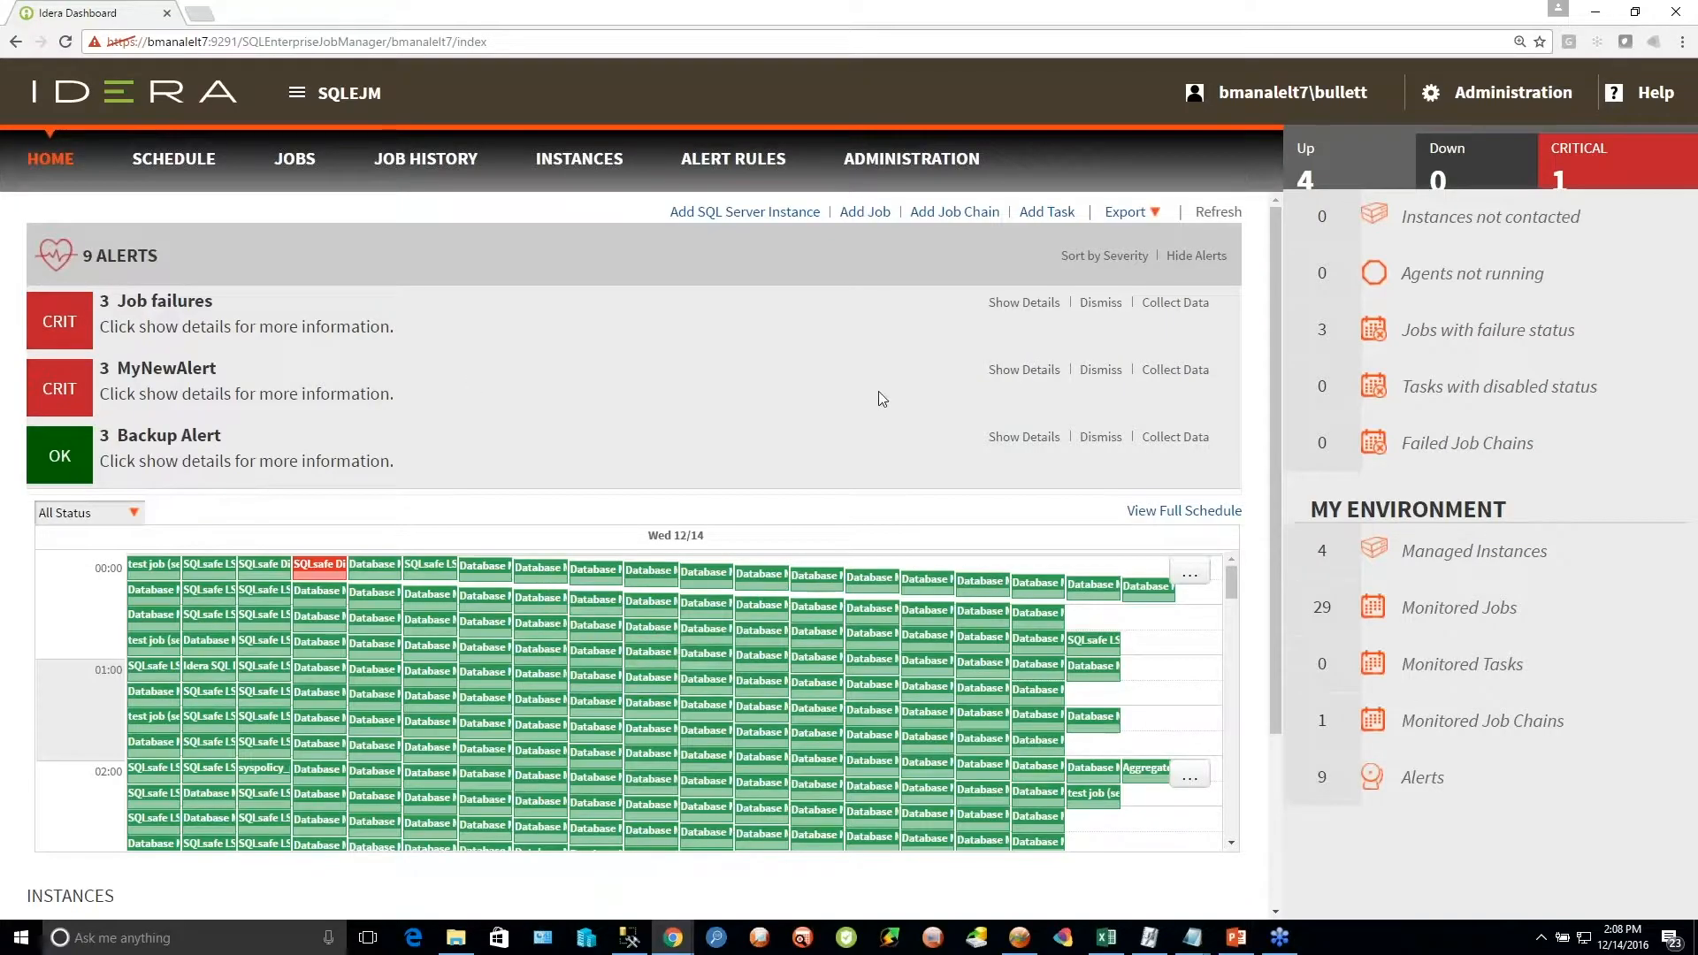
left_click(131, 520)
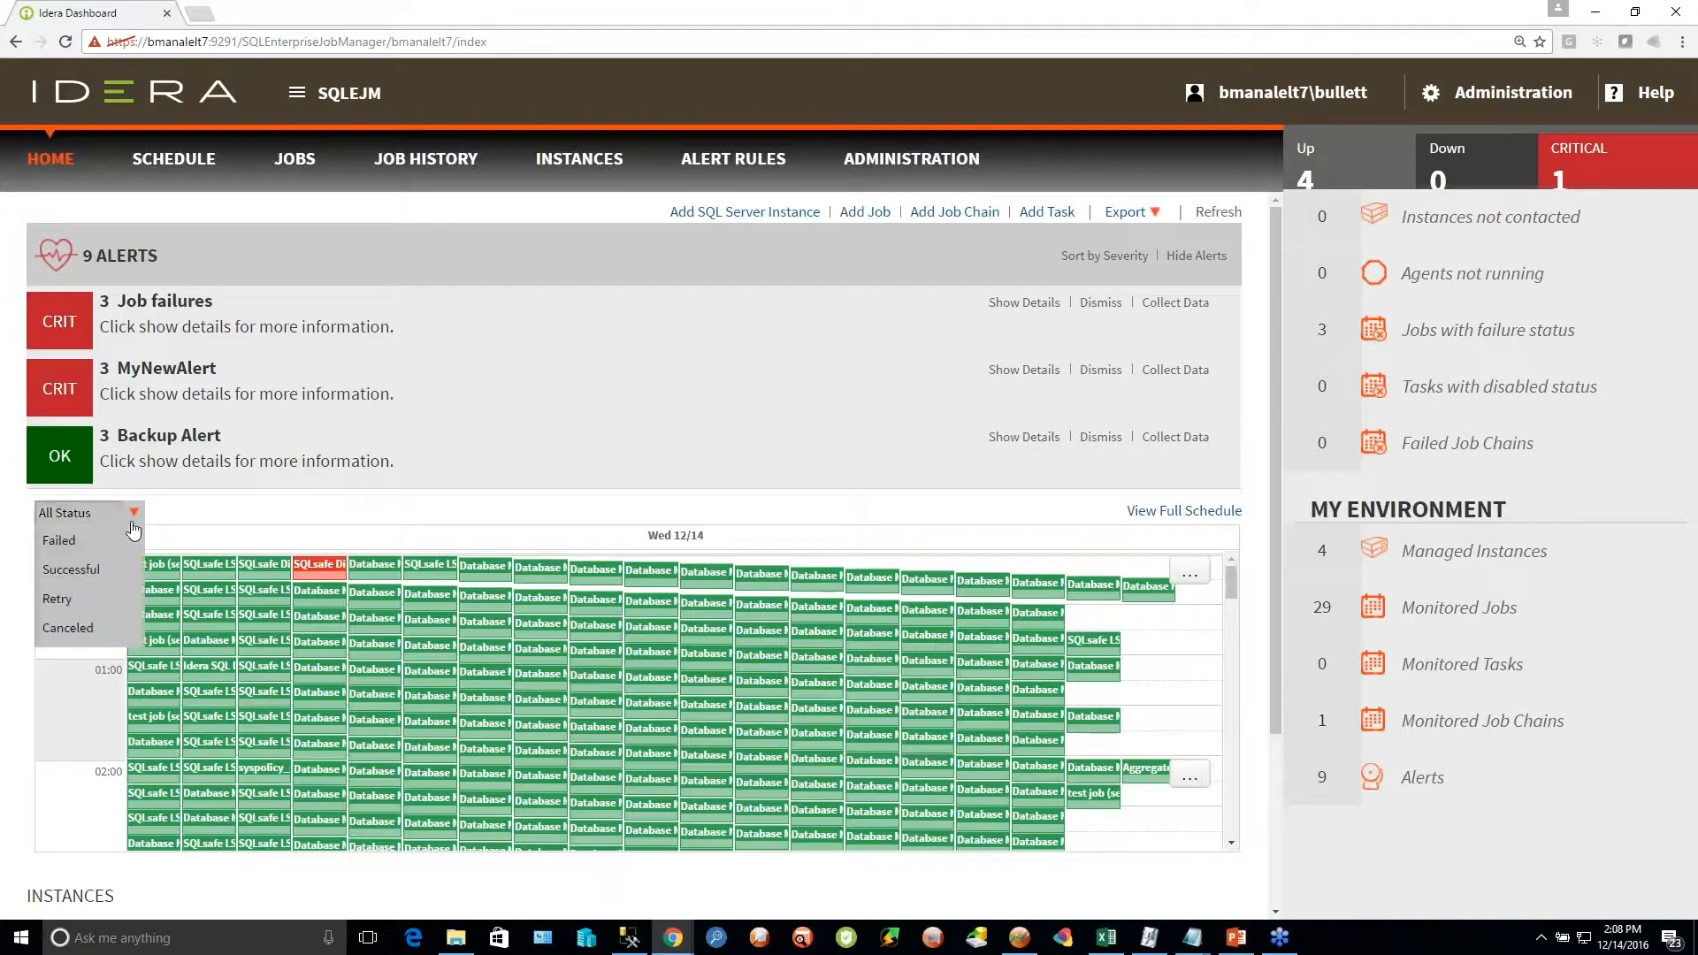
left_click(97, 541)
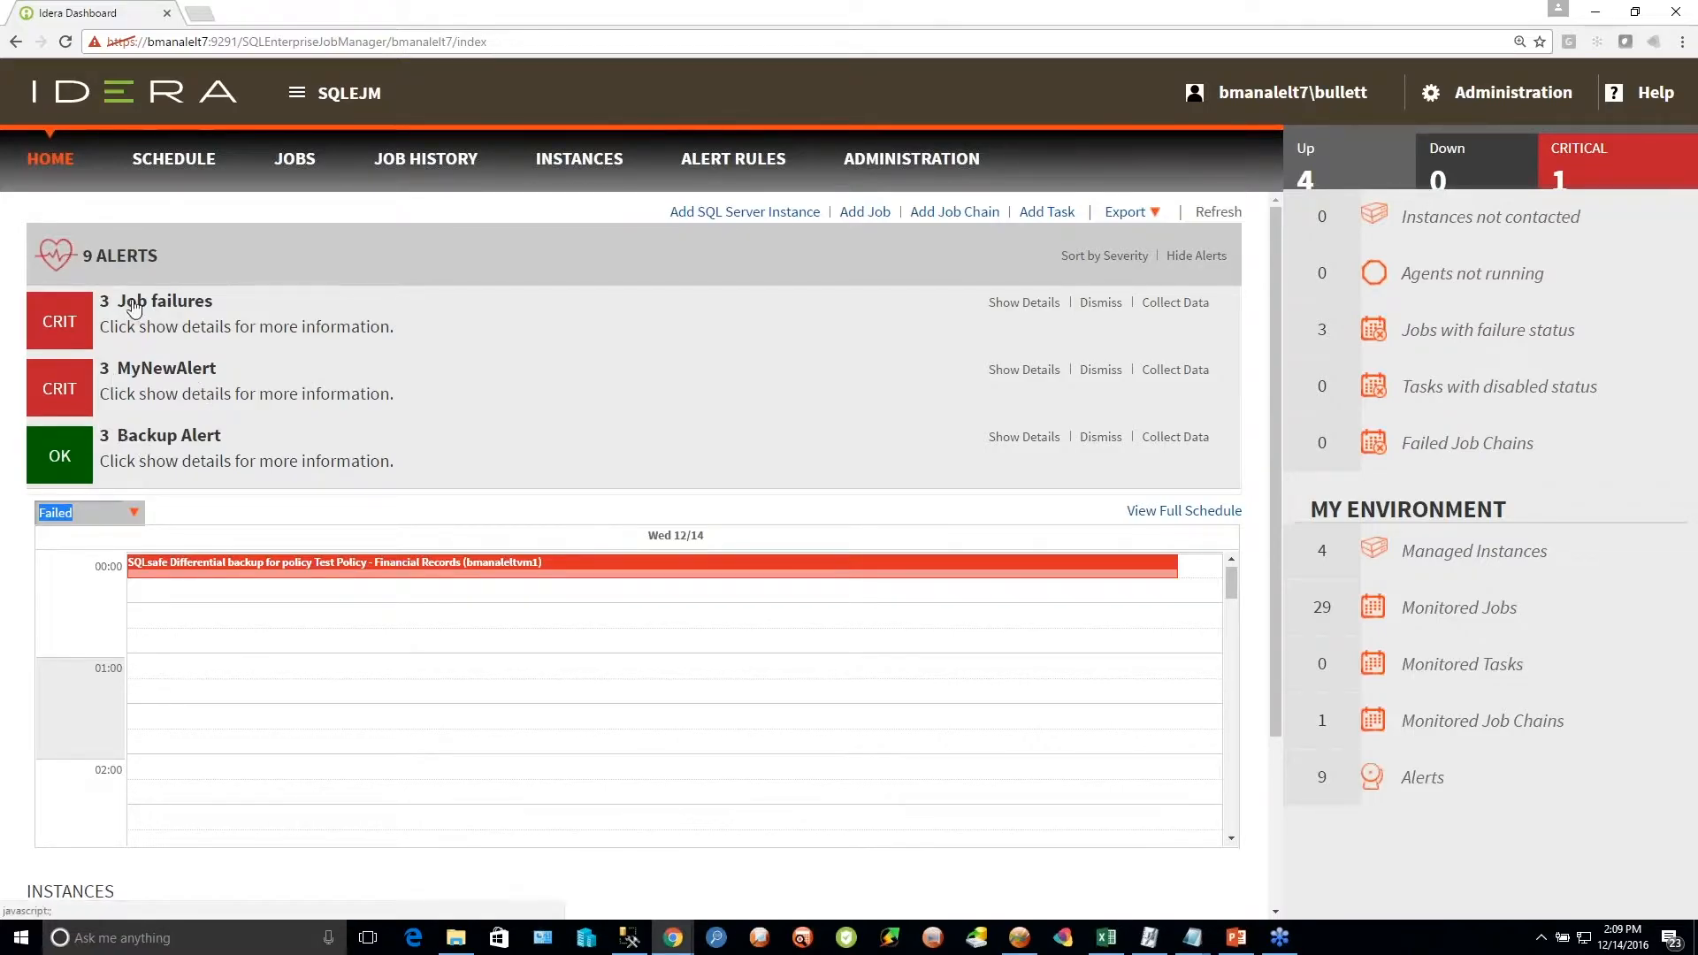
left_click(1025, 302)
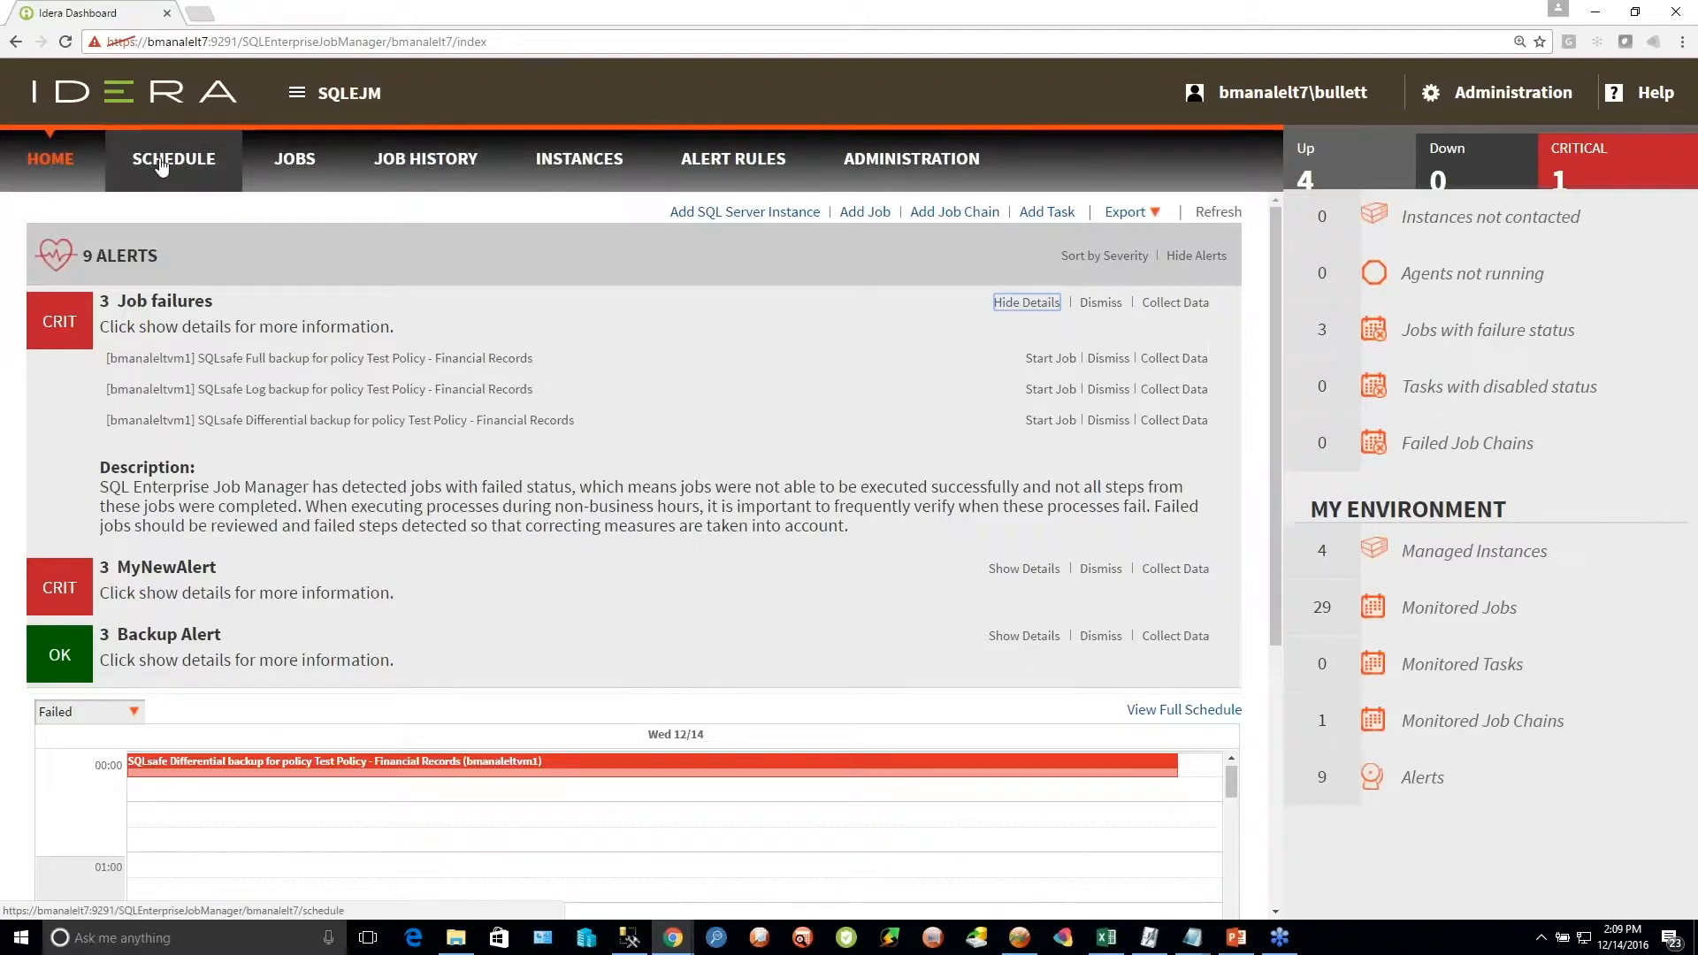
Start a new alert rule from the alert rules management page and name it MyExampleofAnAlert
left_click(930, 177)
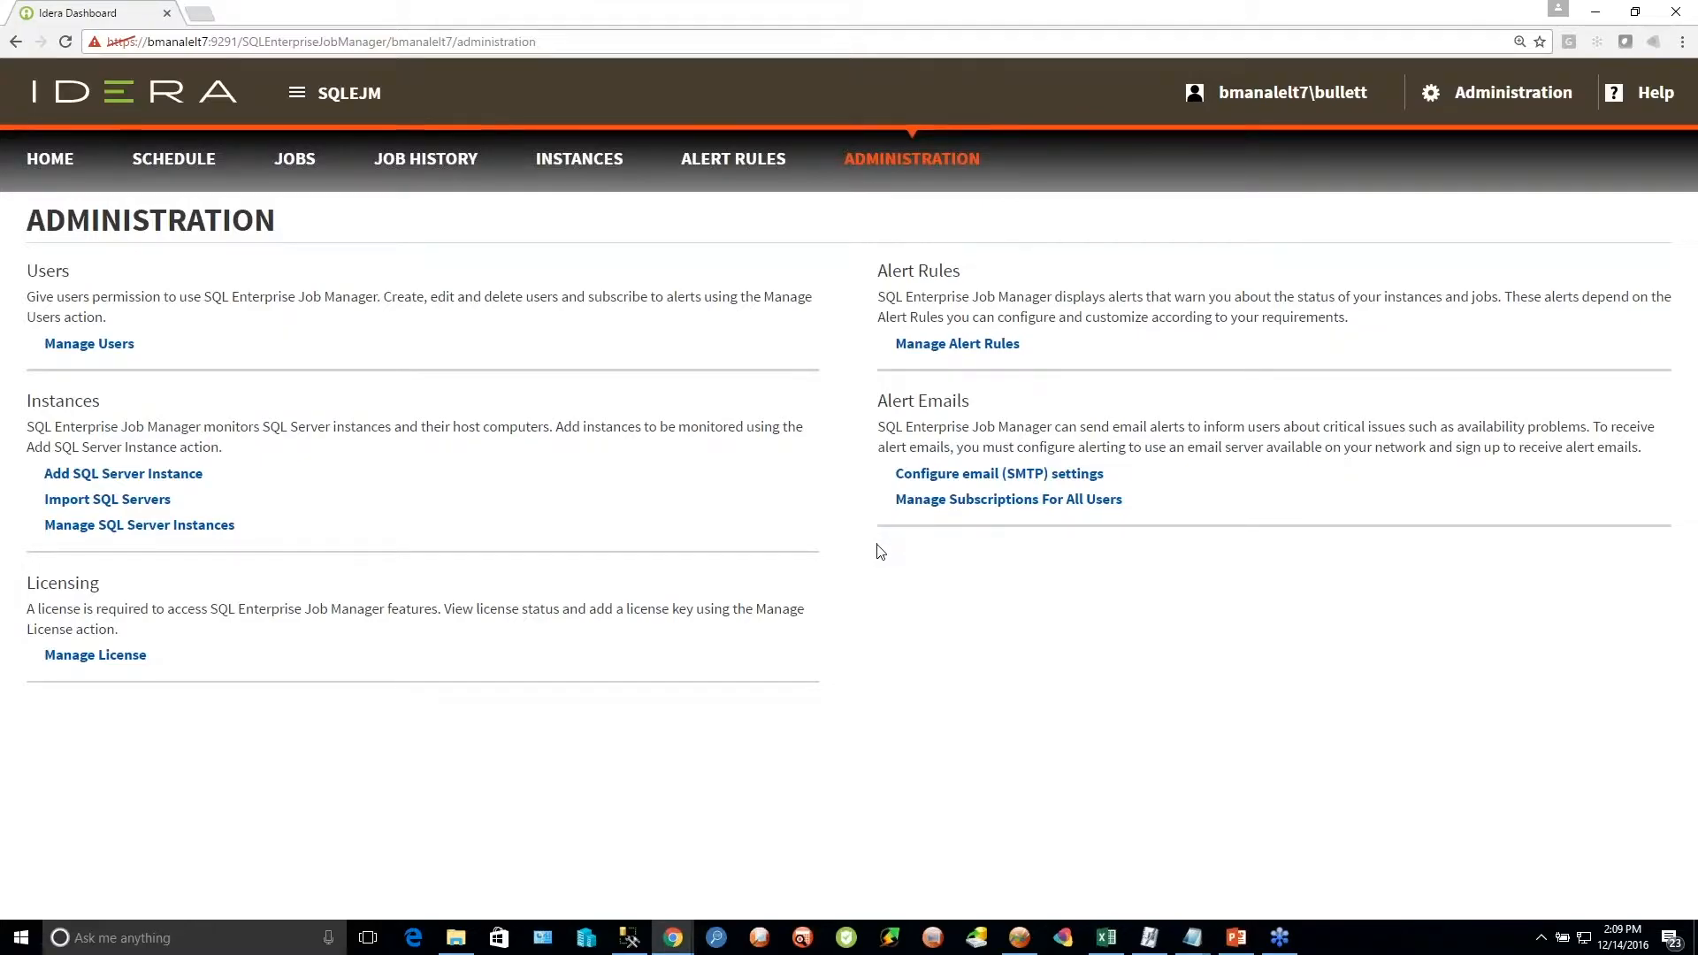
left_click(952, 348)
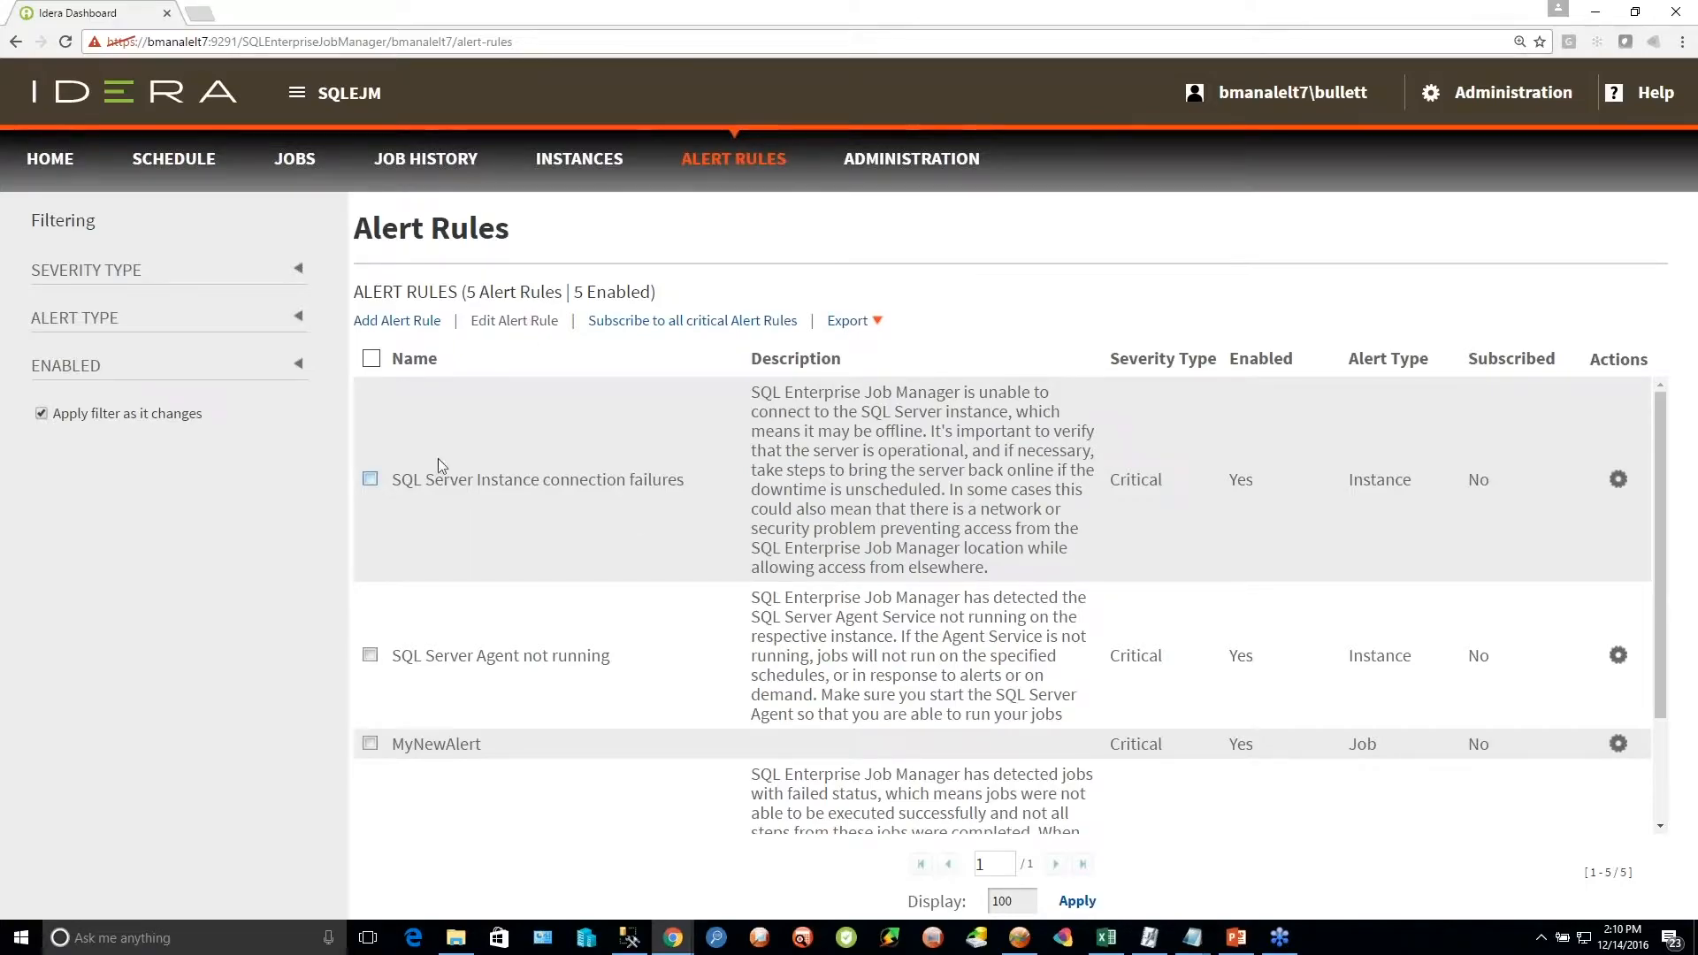
left_click(398, 323)
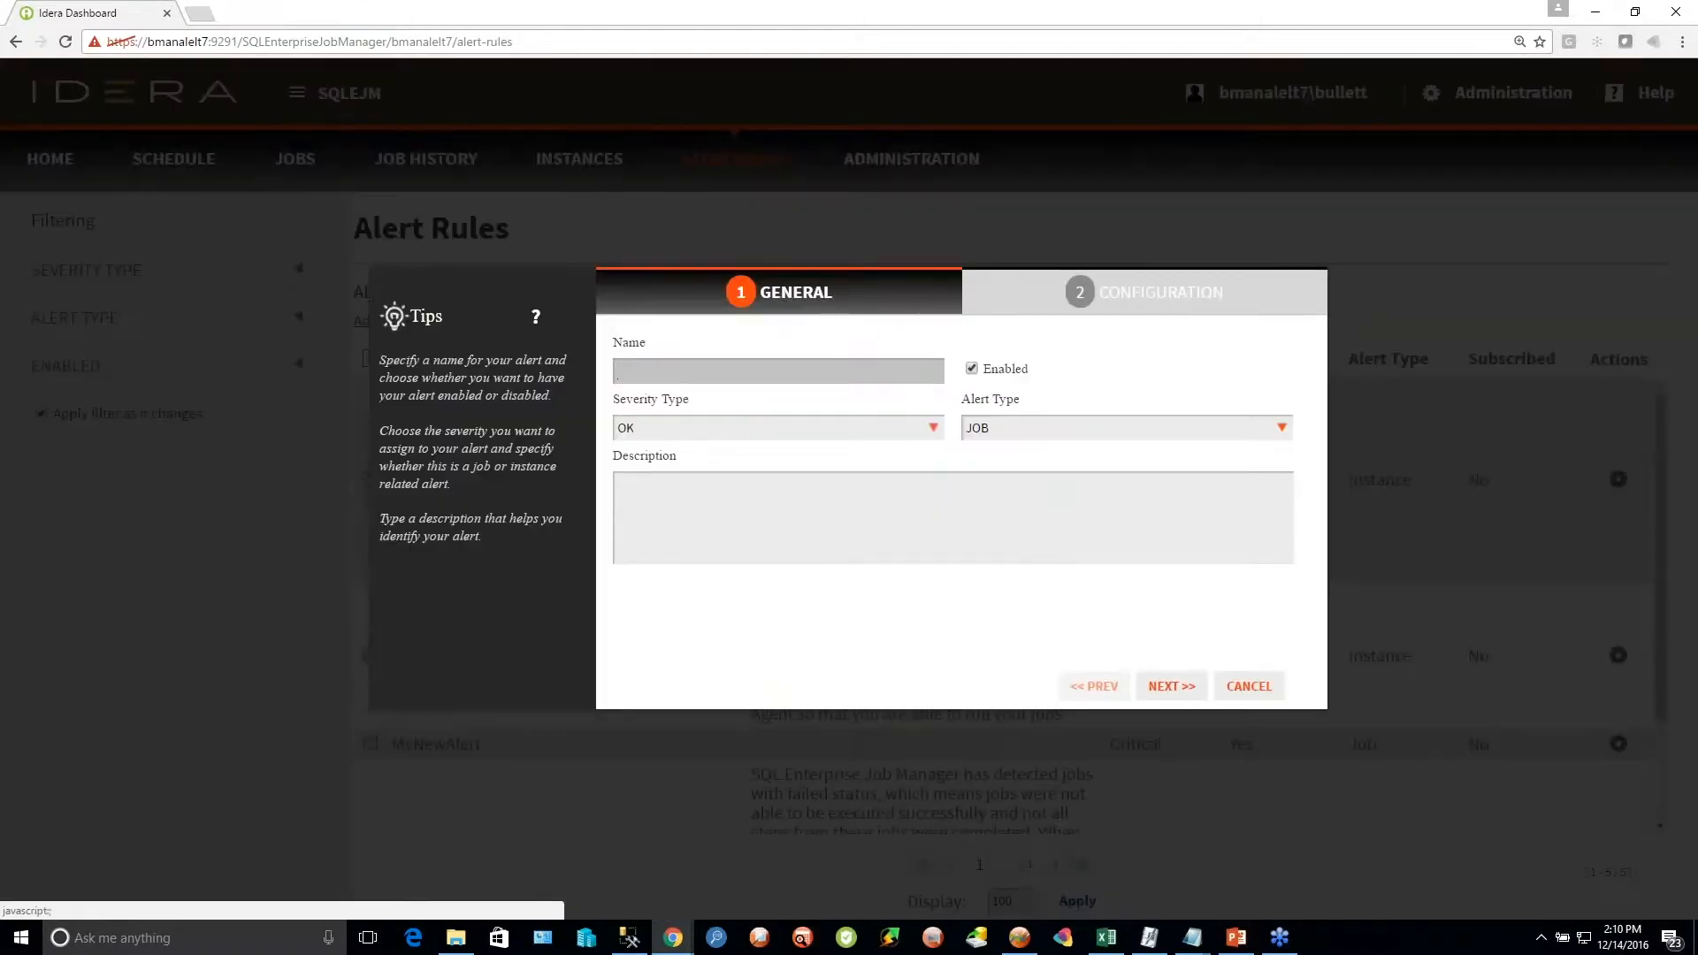
type("My")
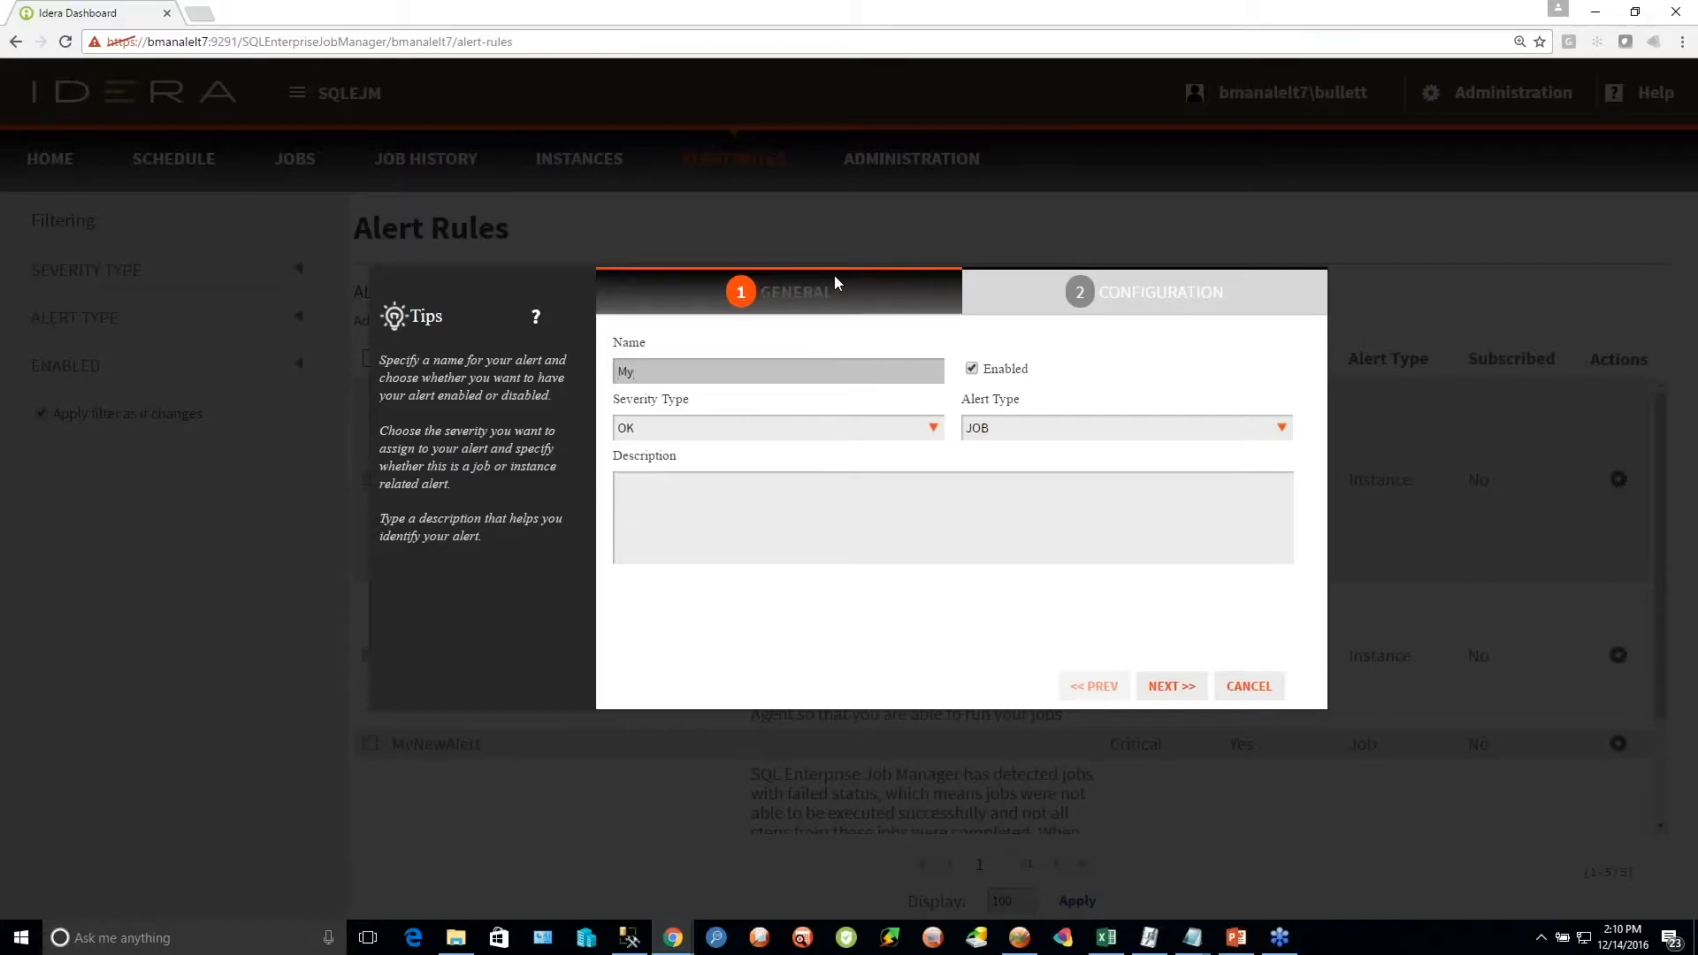
type("ExampleofAnAlert")
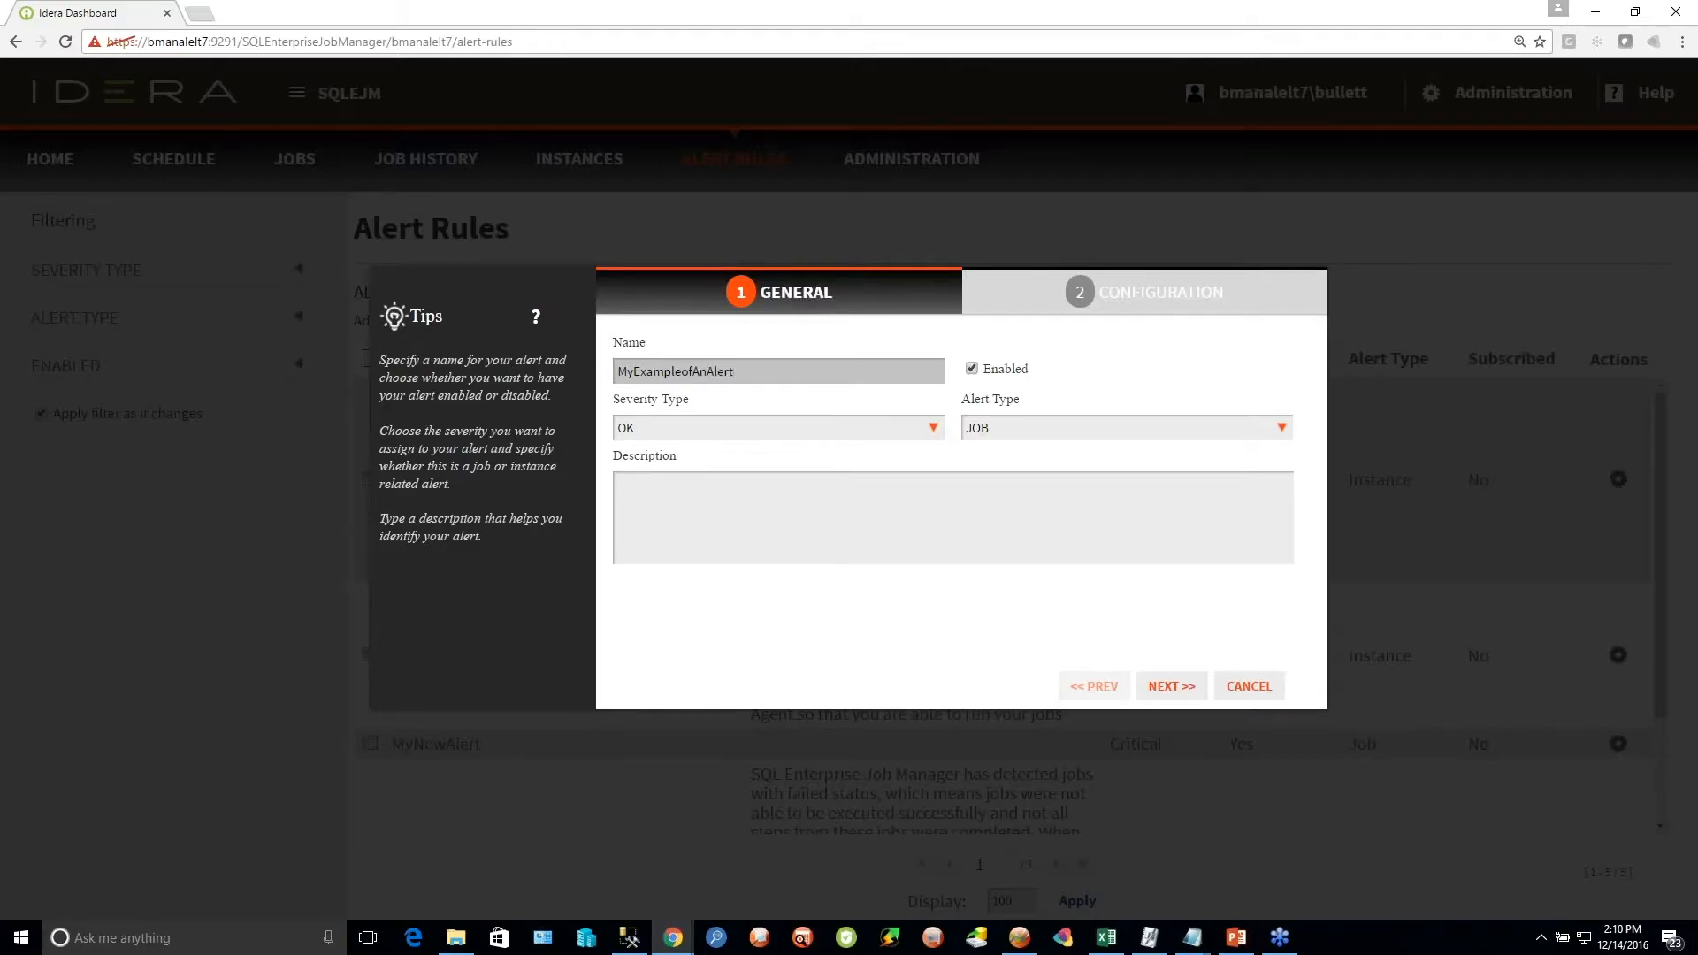
Set the new alert rule's severity type to CRITICAL and its alert type to JOB
left_click(933, 428)
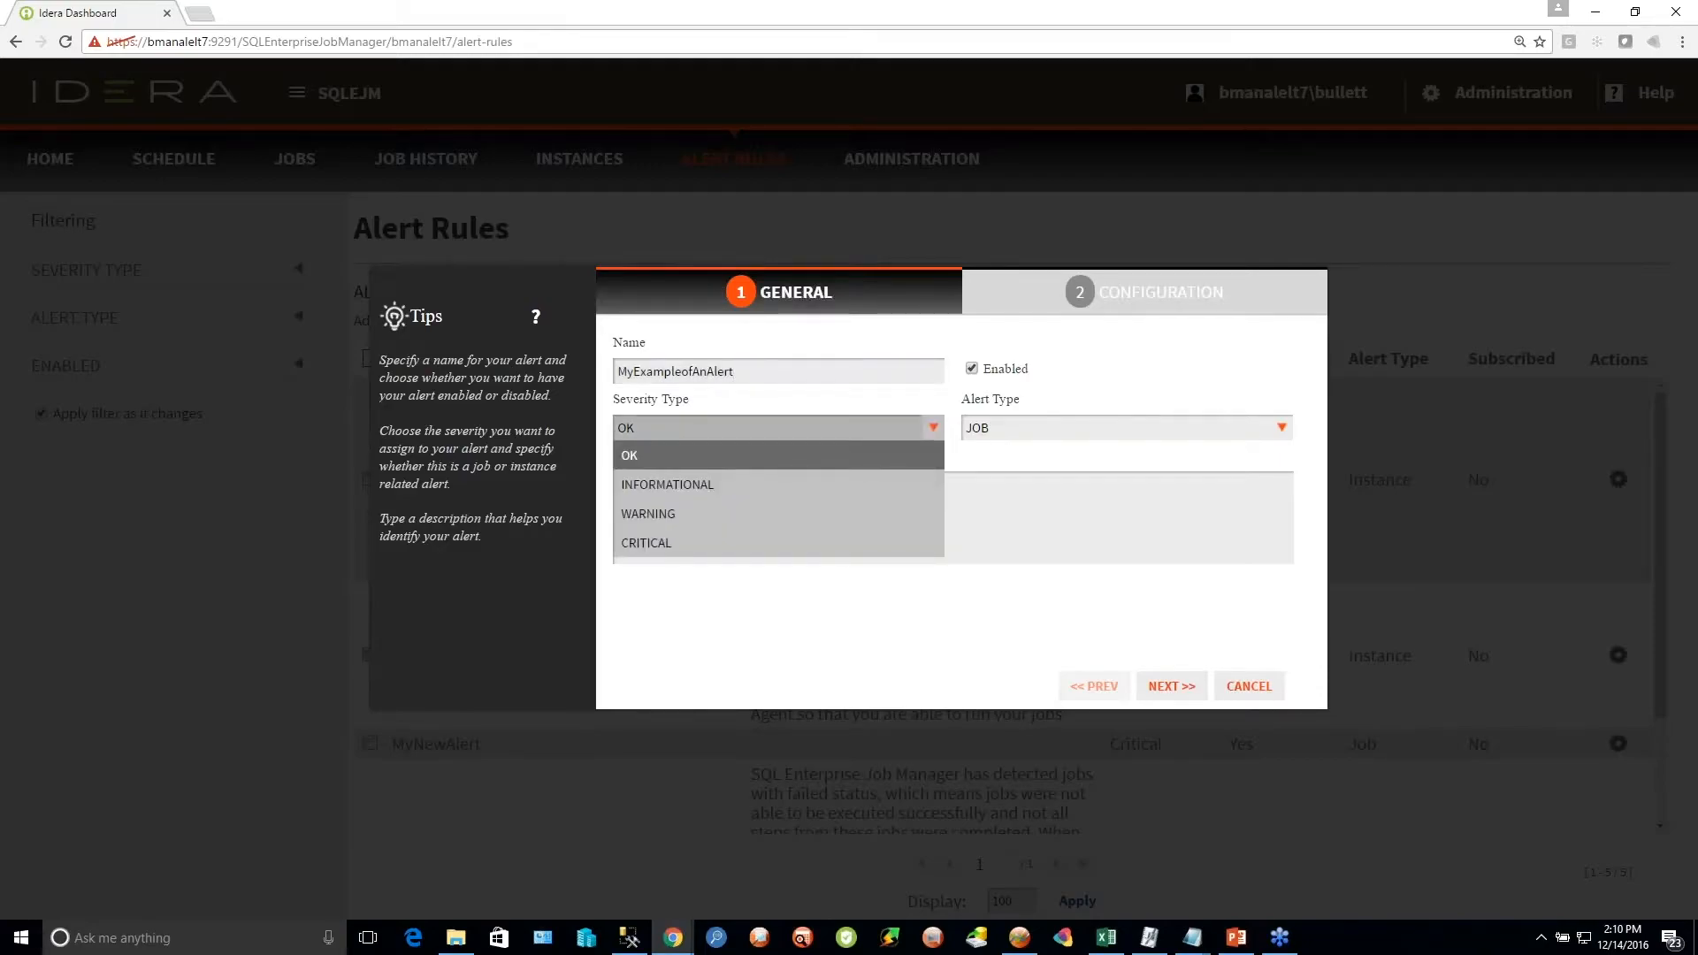
left_click(756, 542)
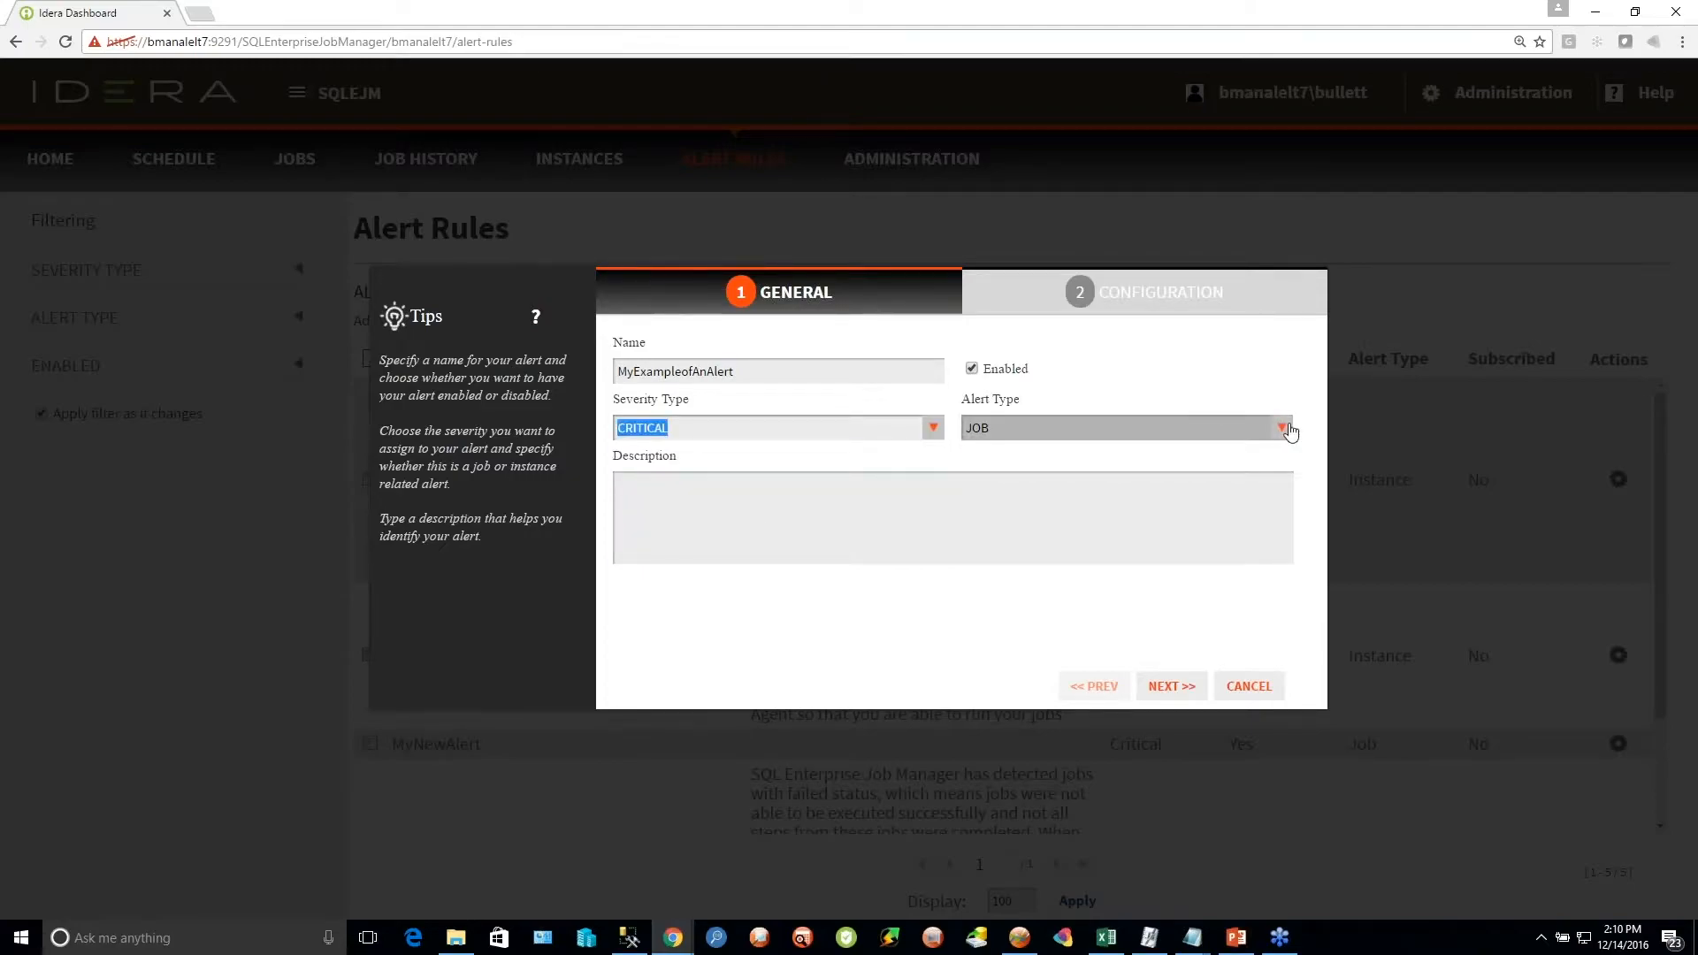
left_click(1288, 429)
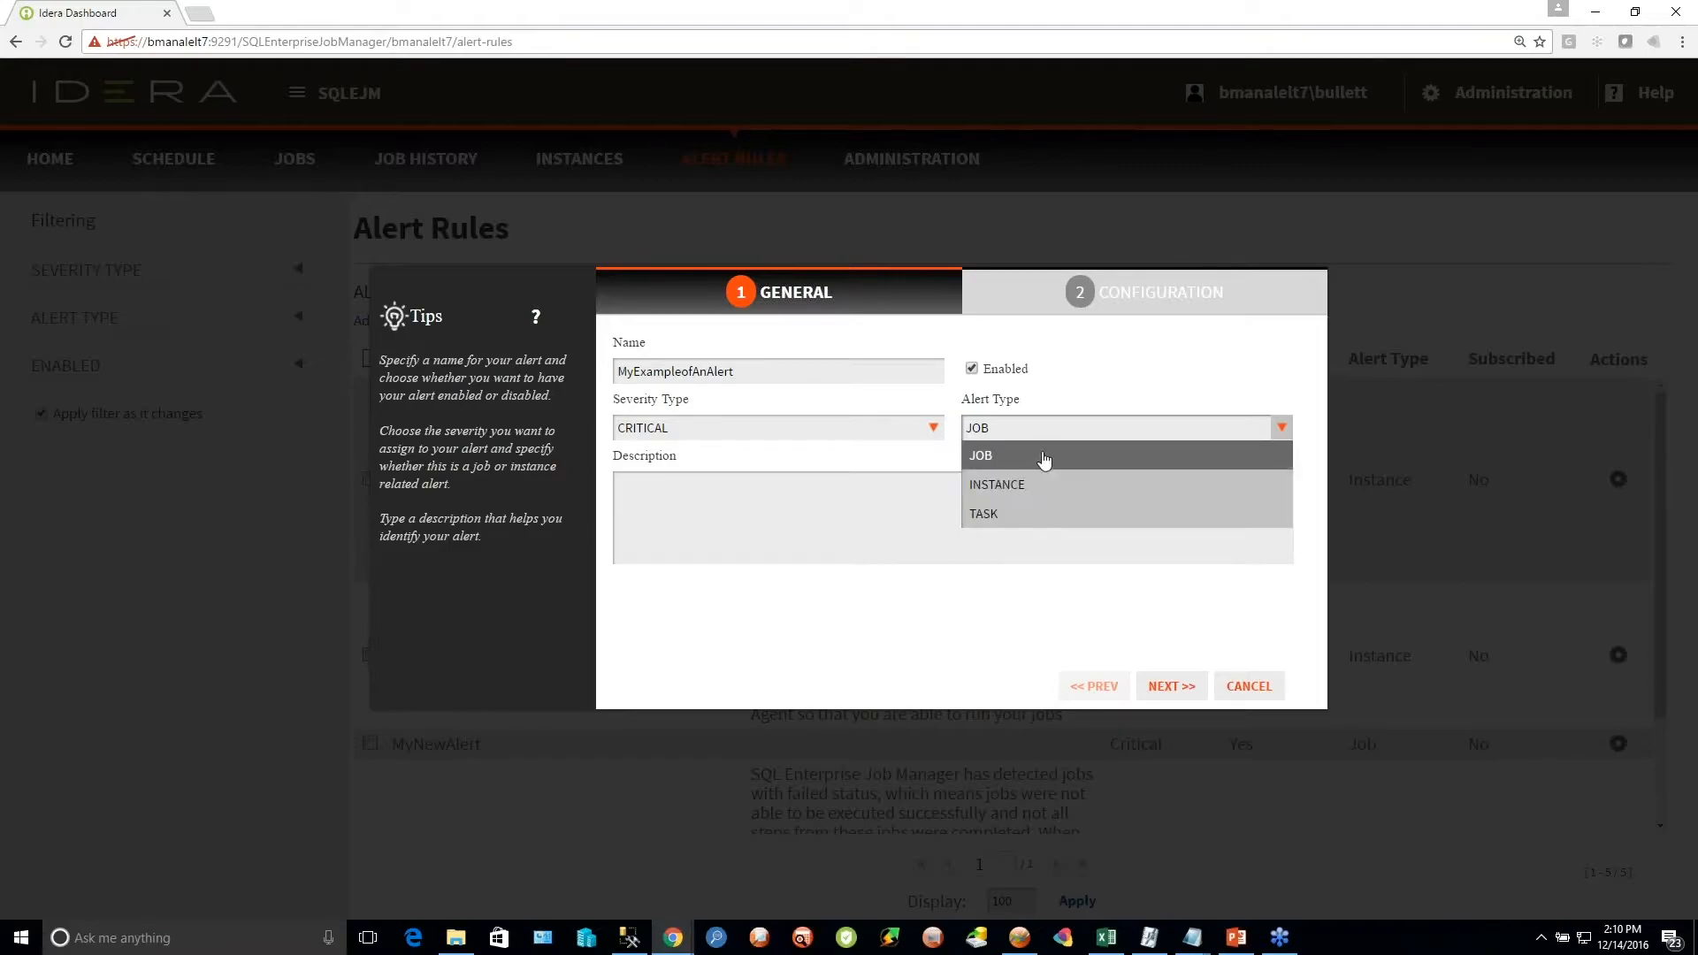
left_click(1042, 457)
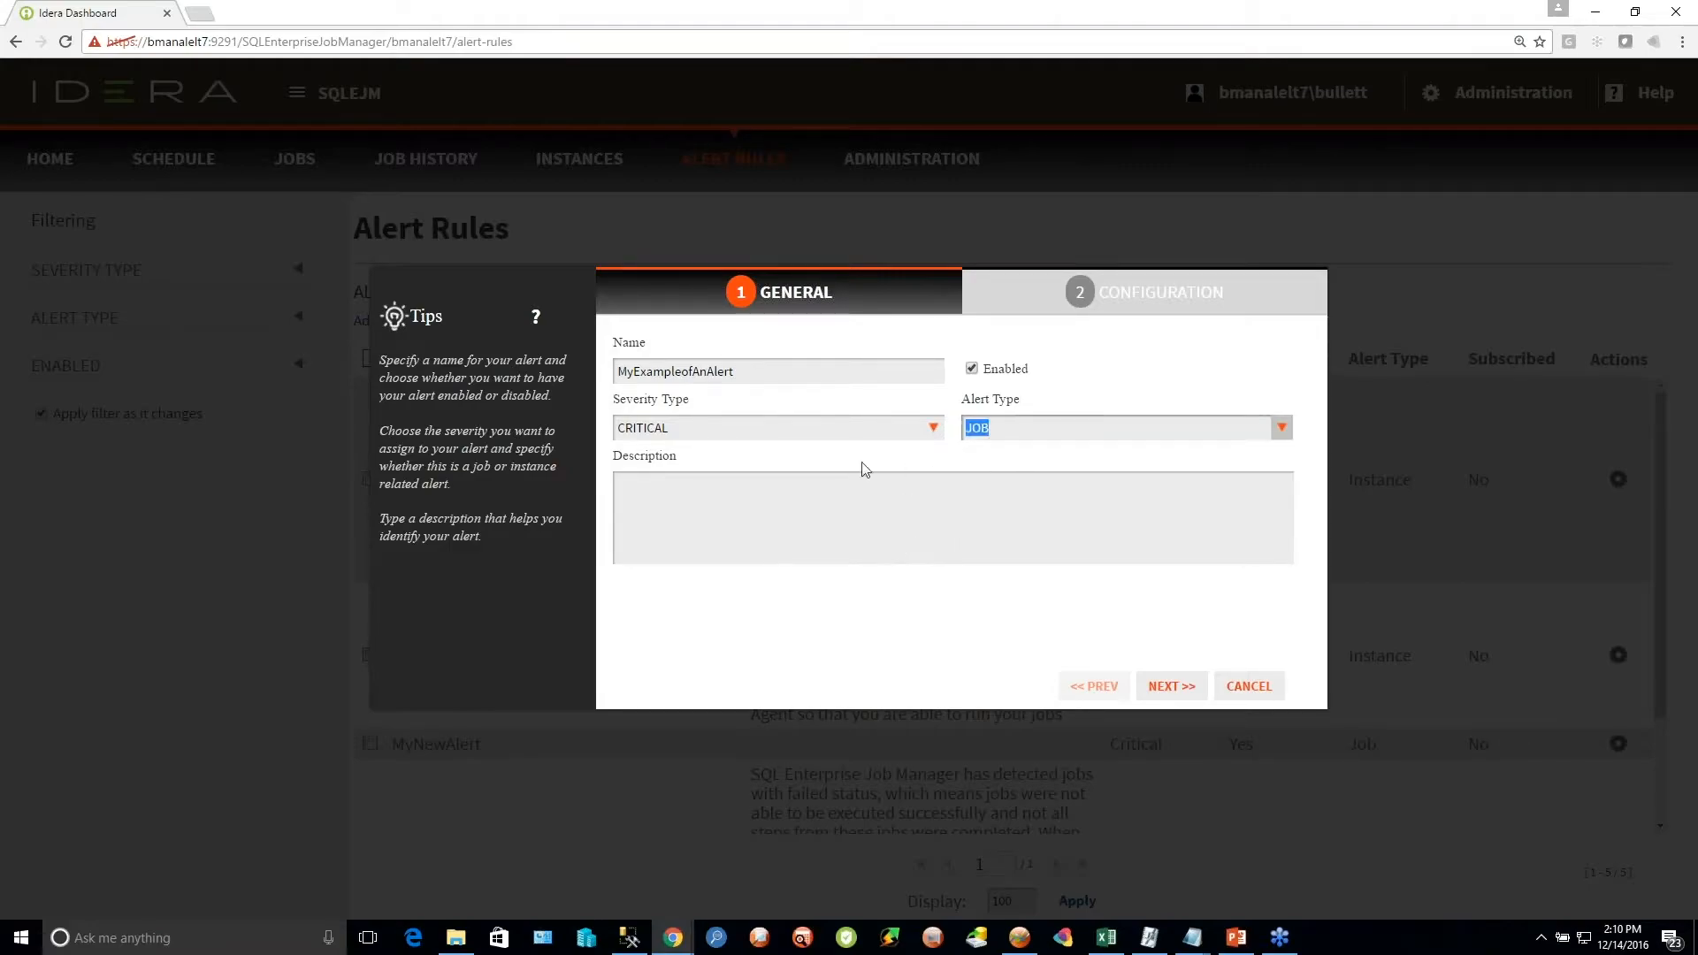
Enter "This is an example" as the alert rule's description and proceed to its configuration
left_click(820, 499)
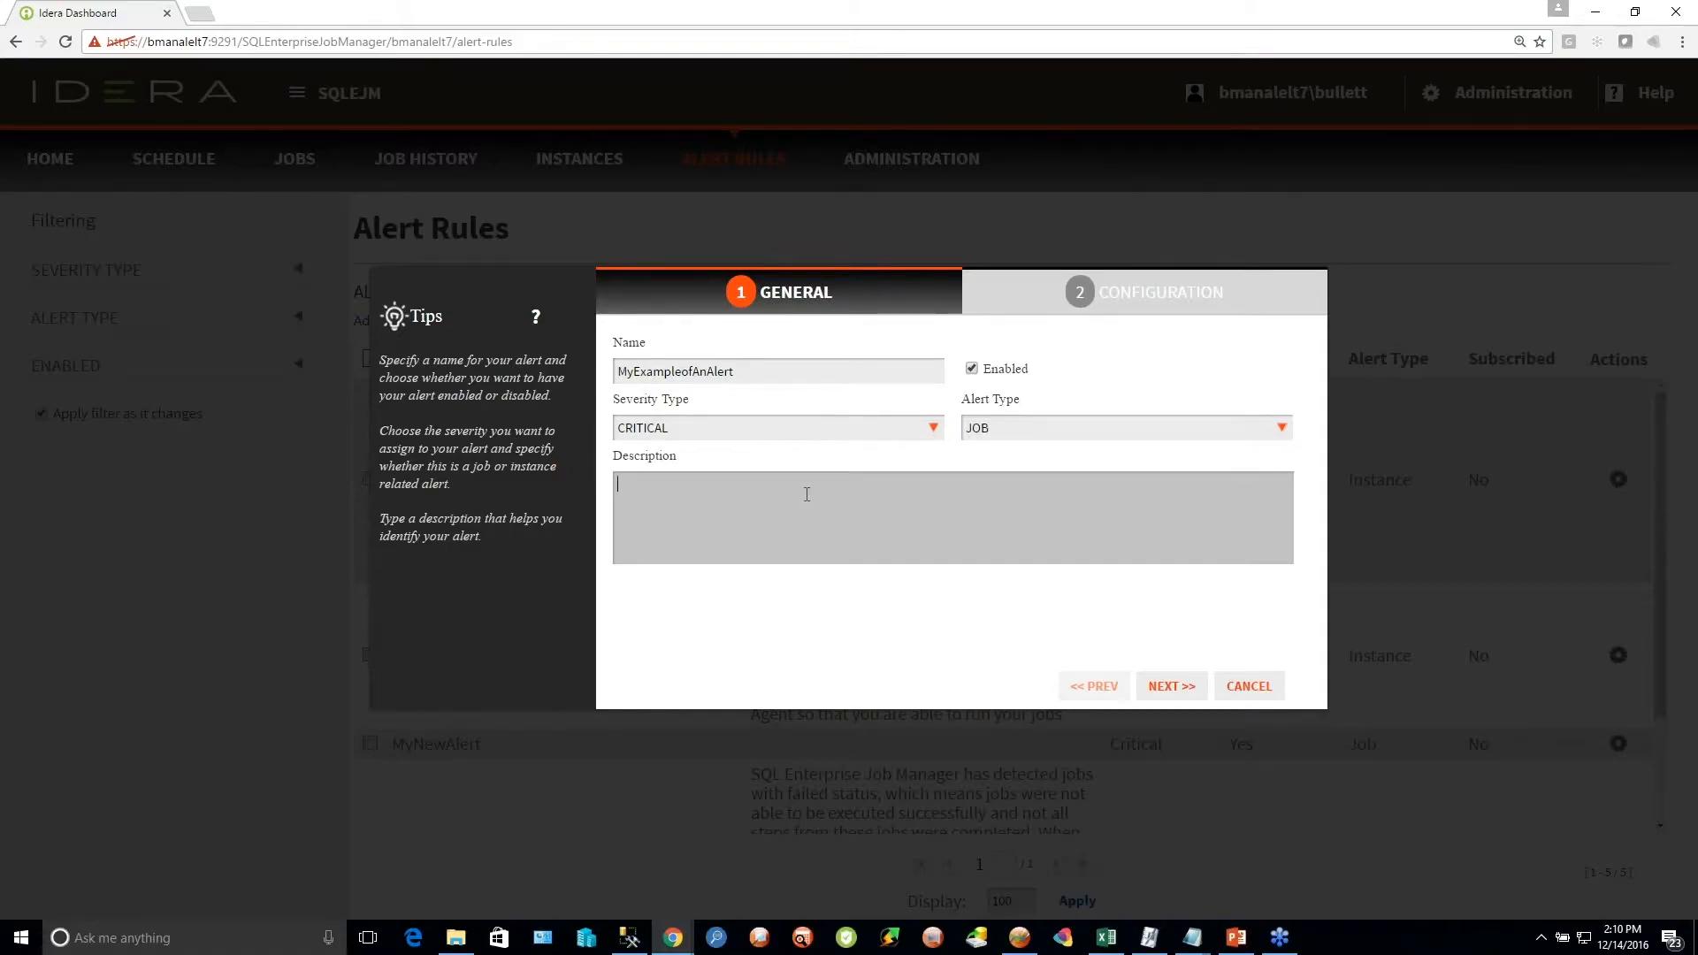
type("This is an e")
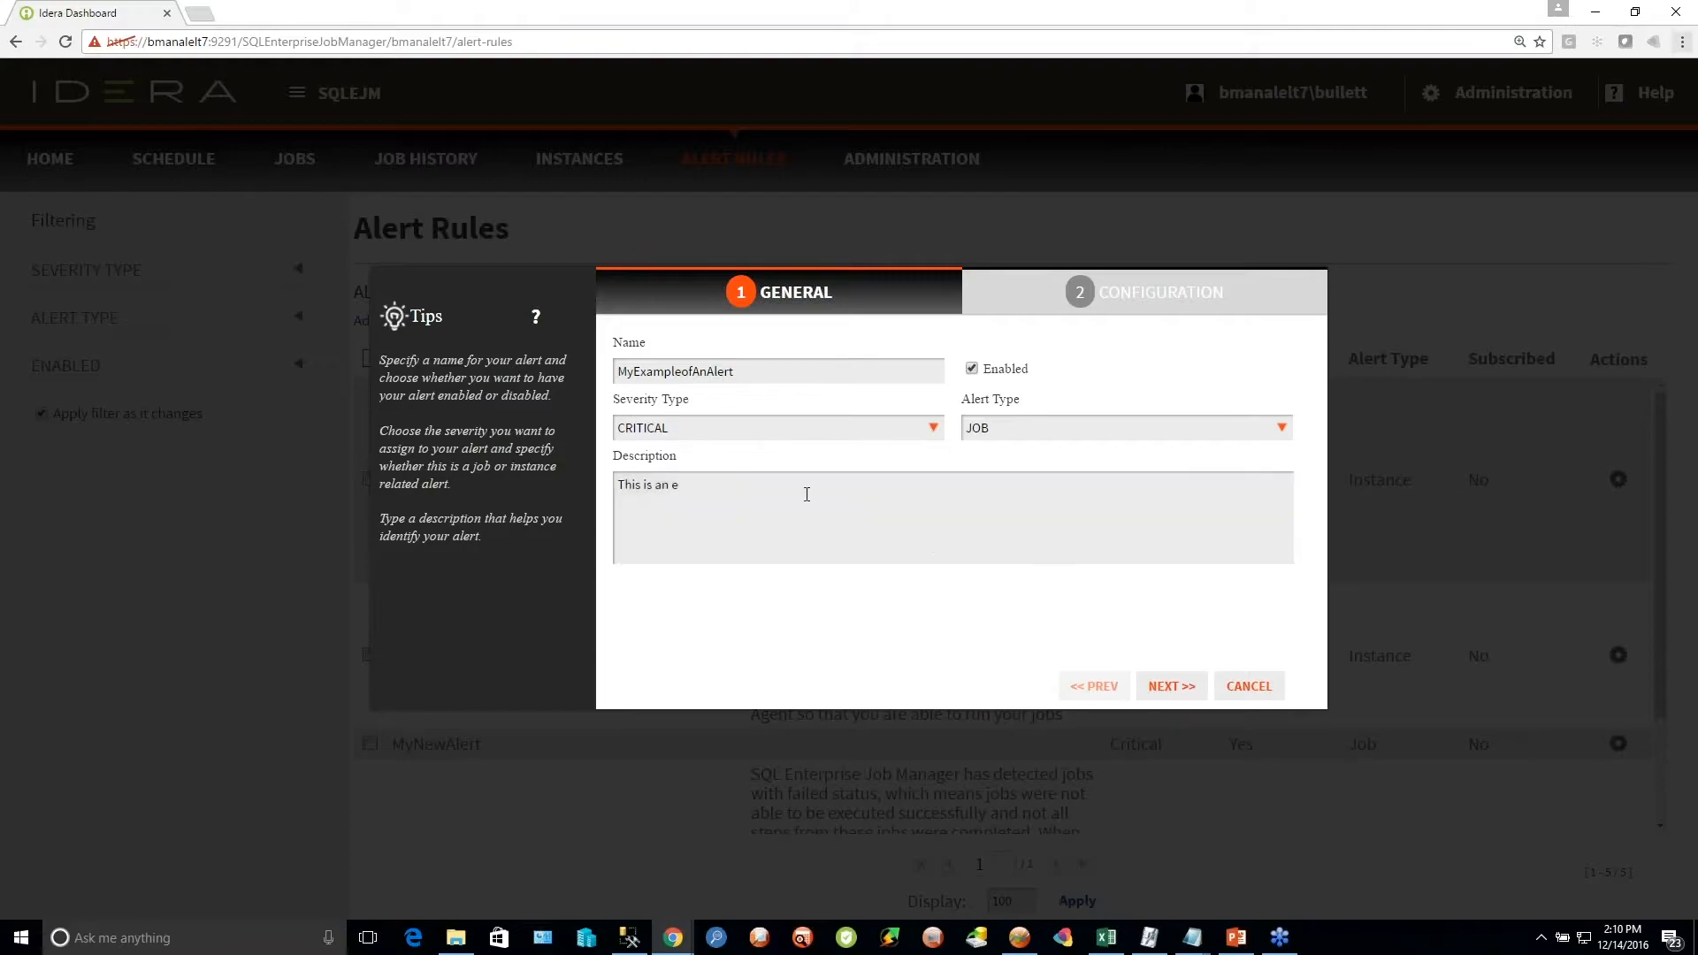
type("xa")
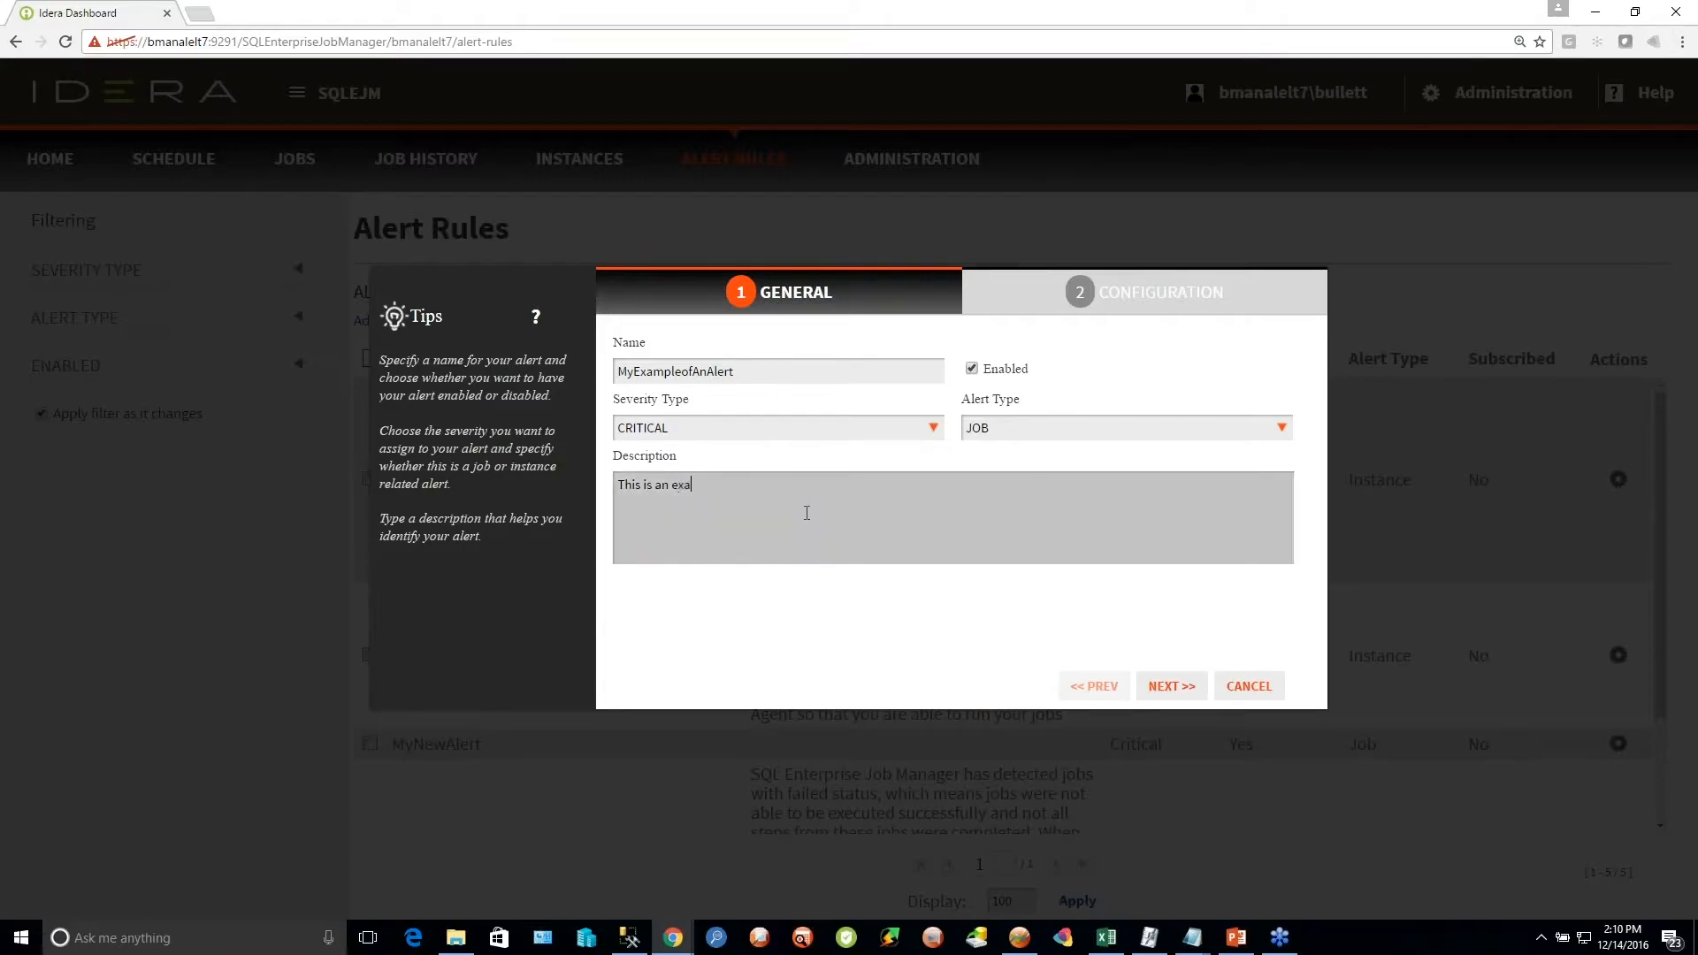
type("mple")
left_click(1172, 687)
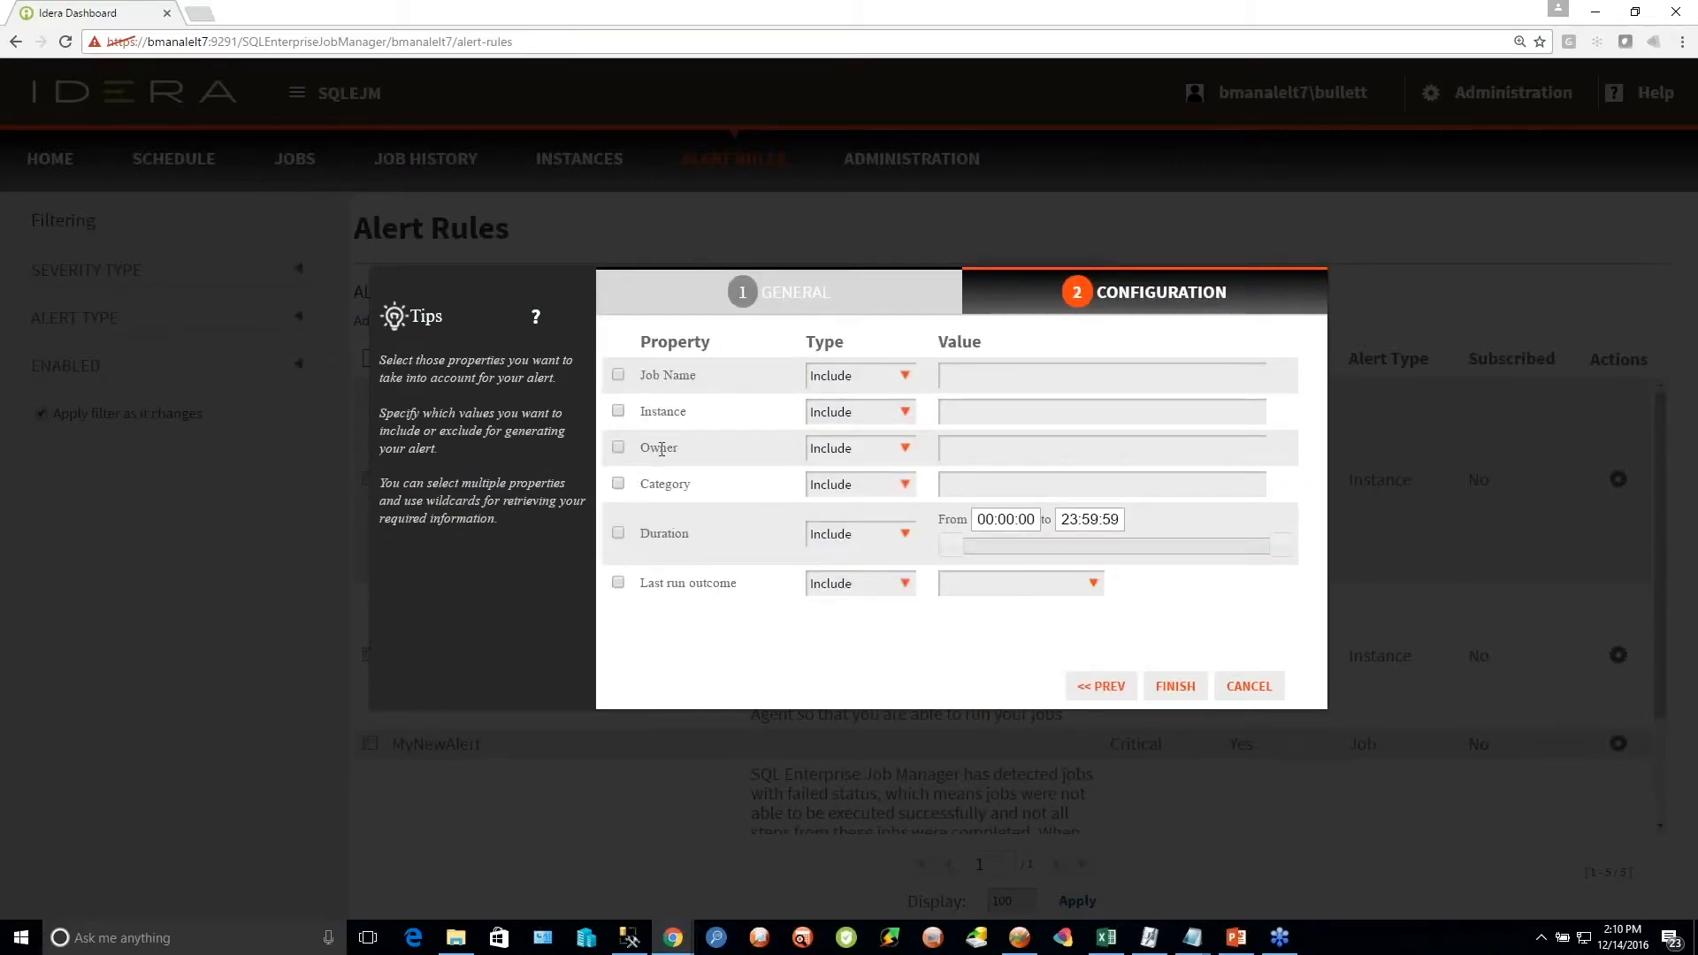
Enable the Job Name condition and set its include value to %backup%
left_click(617, 375)
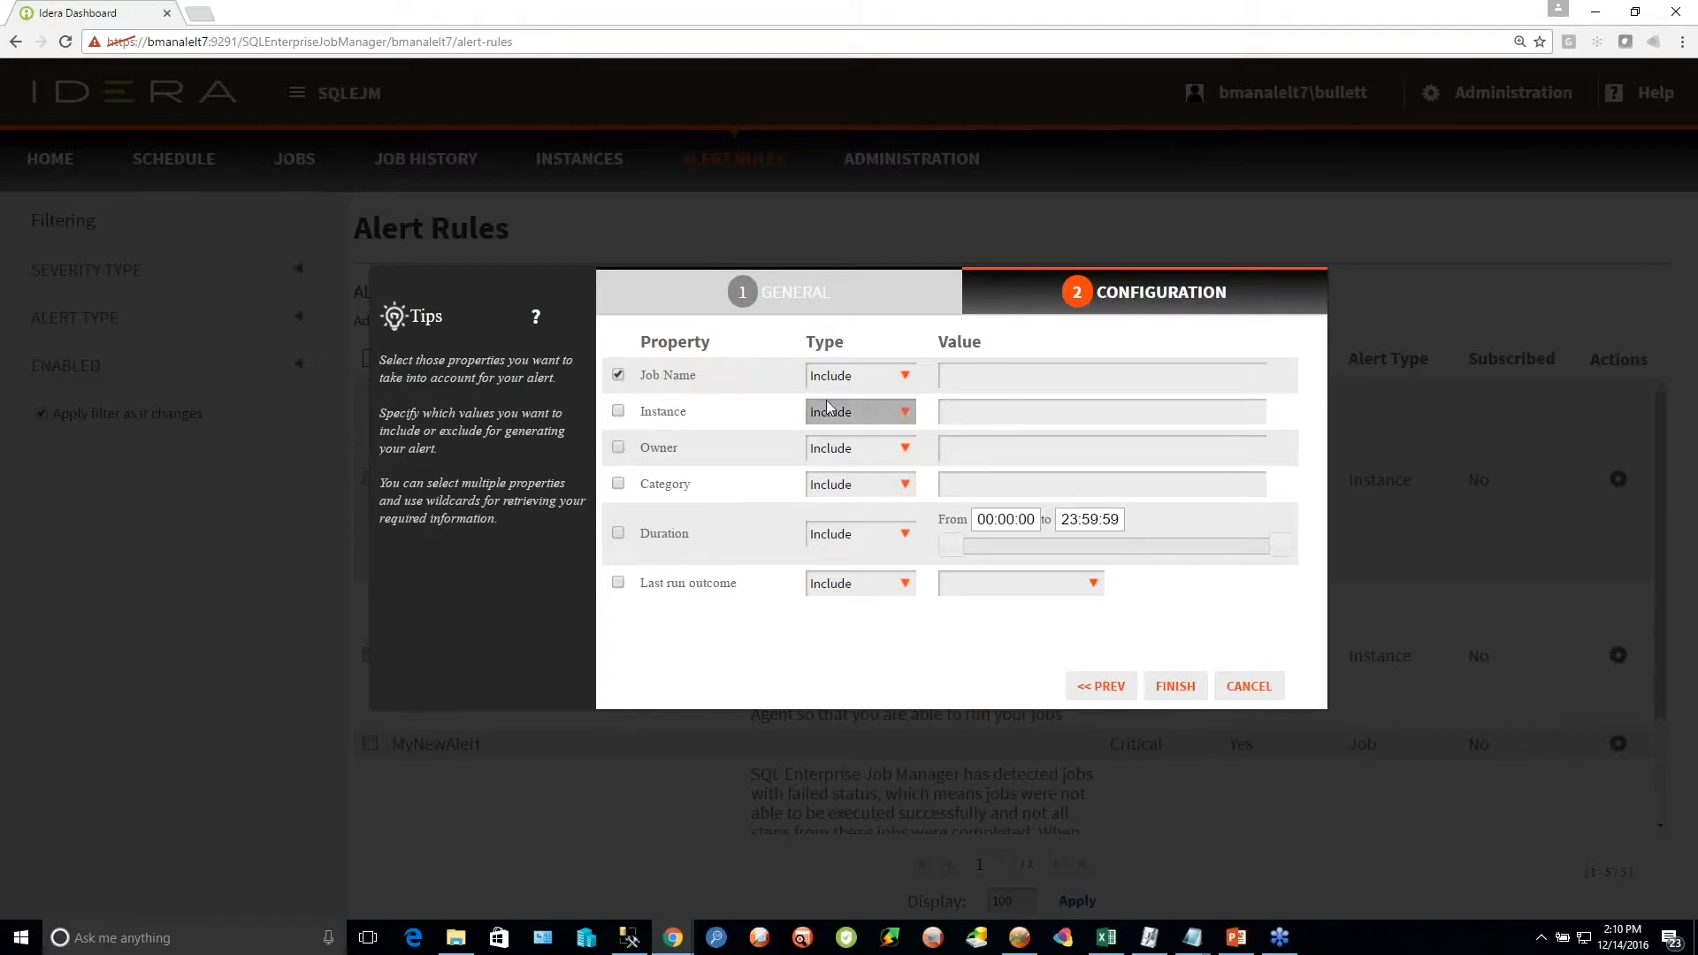
left_click(1023, 378)
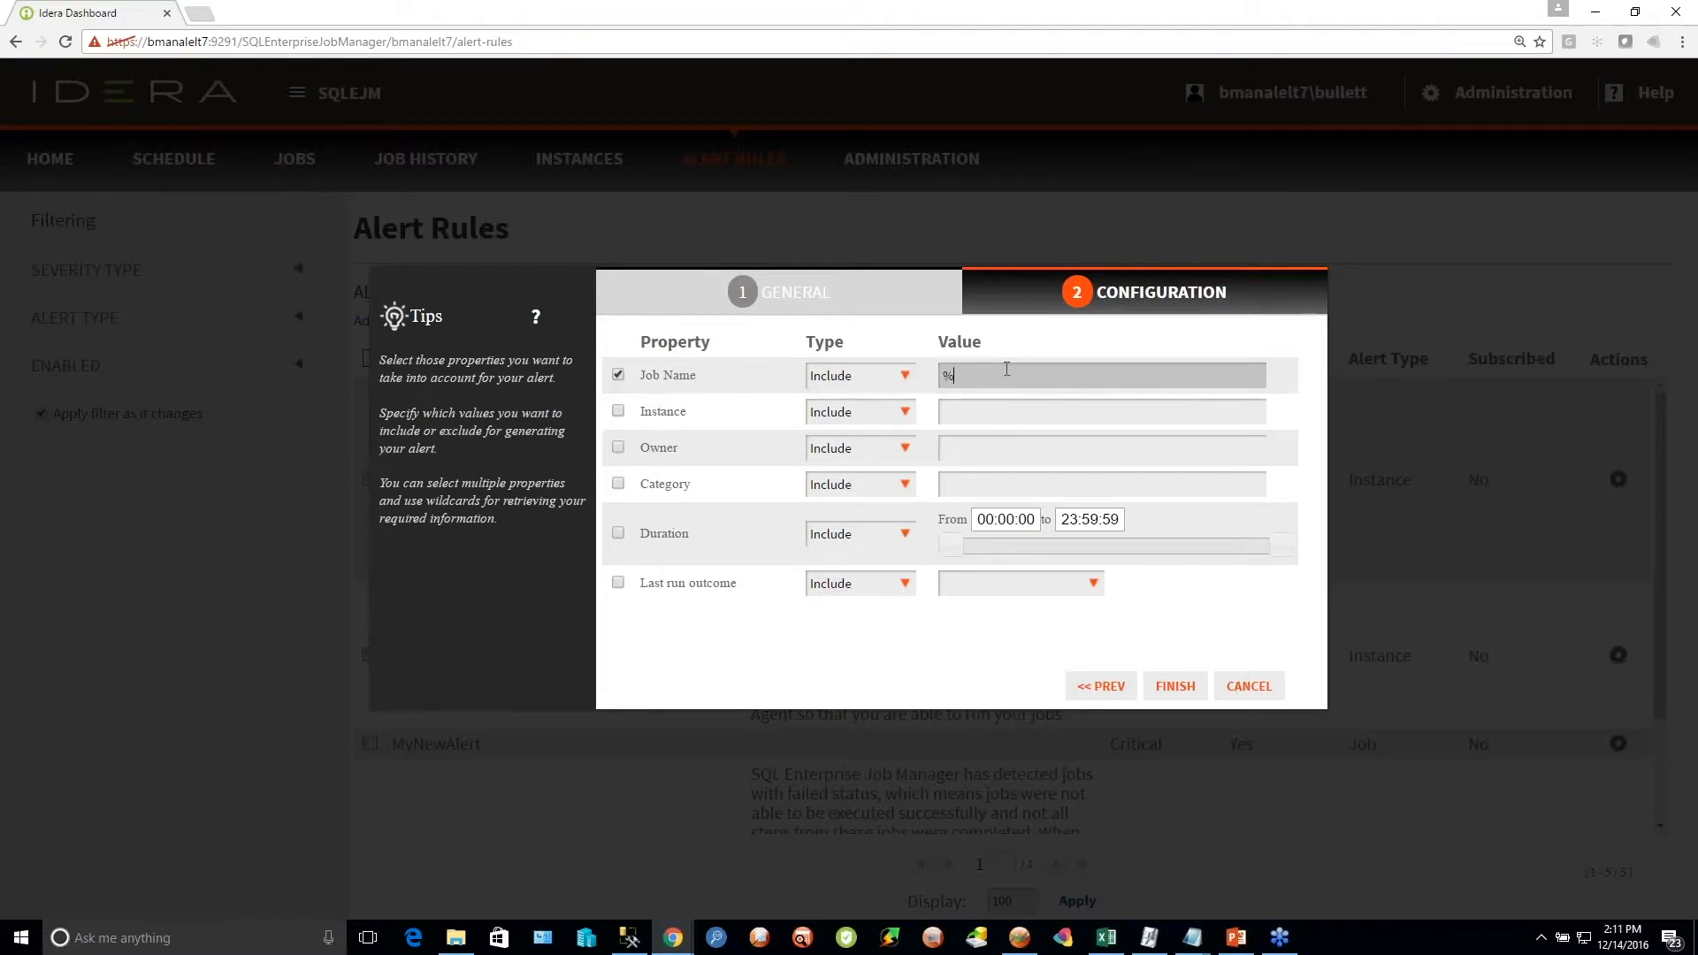
type("%backup%")
left_click(618, 411)
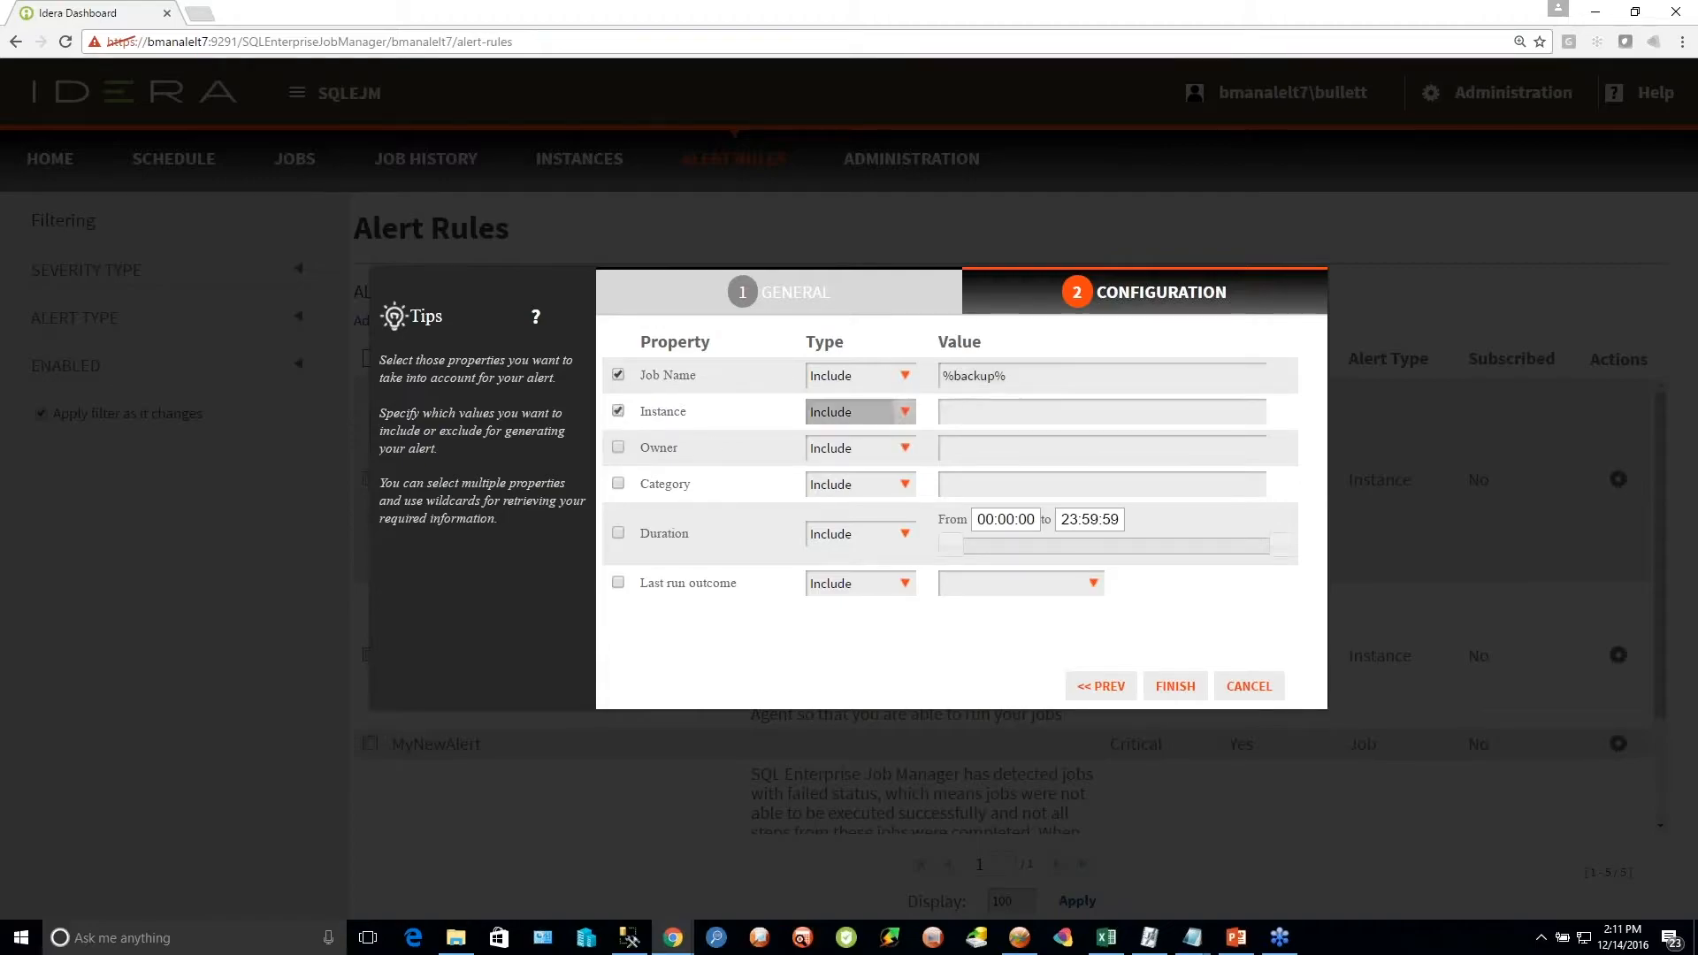
left_click(906, 414)
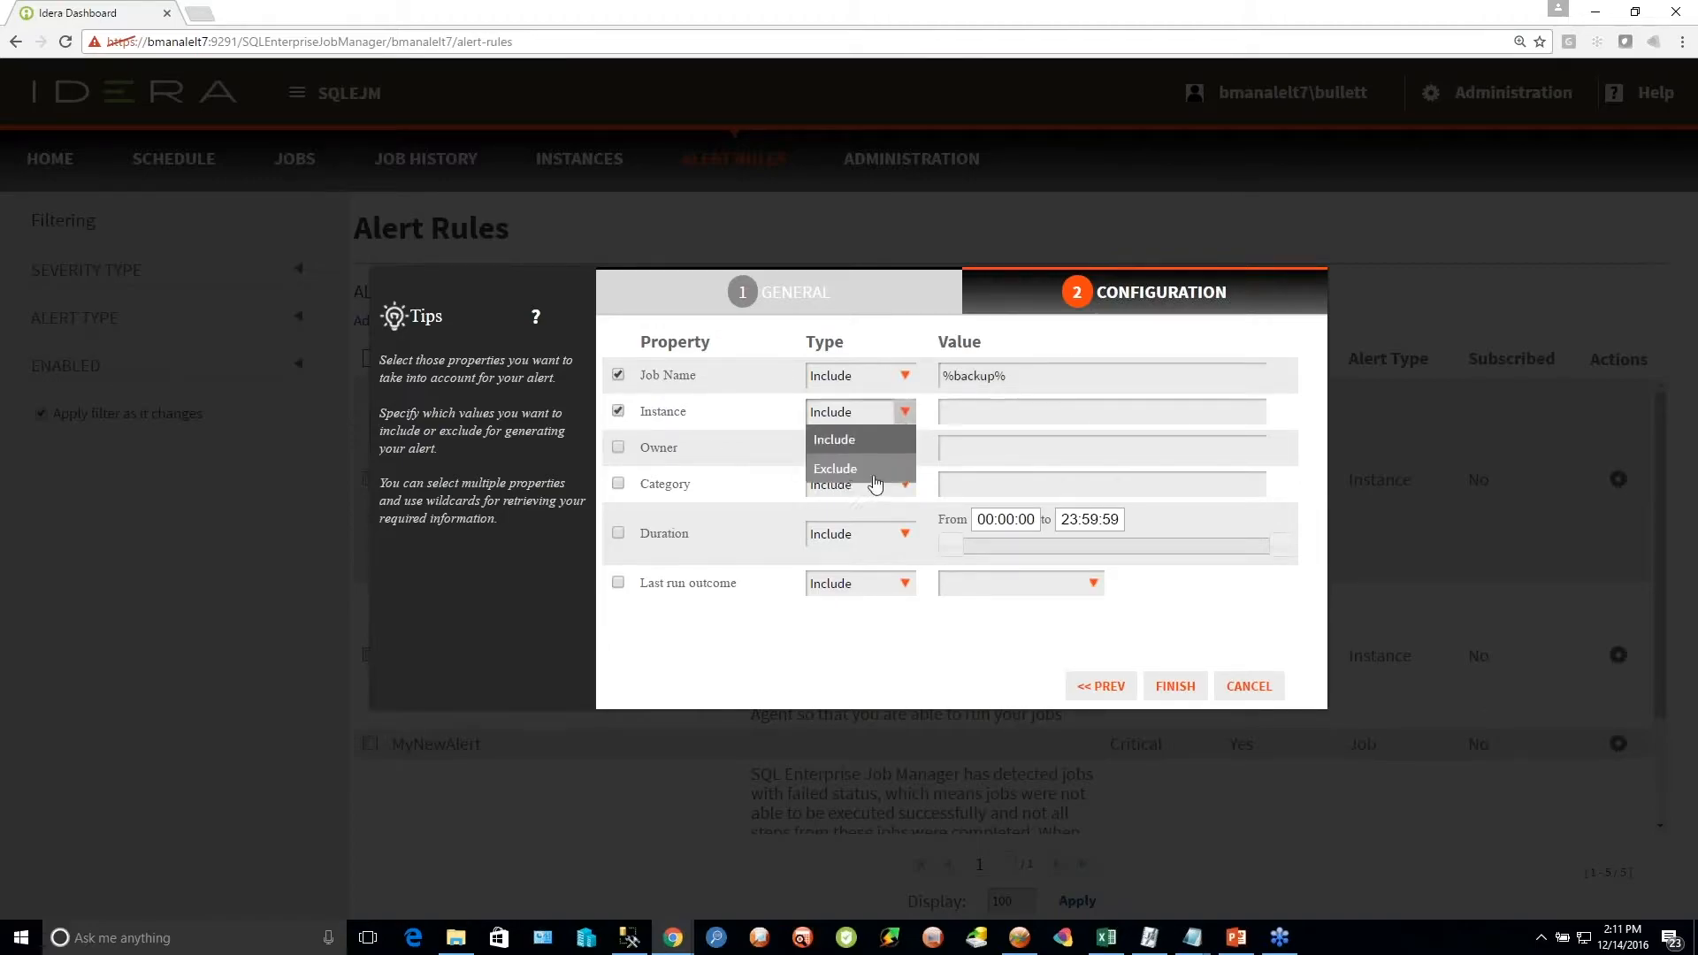
left_click(1120, 352)
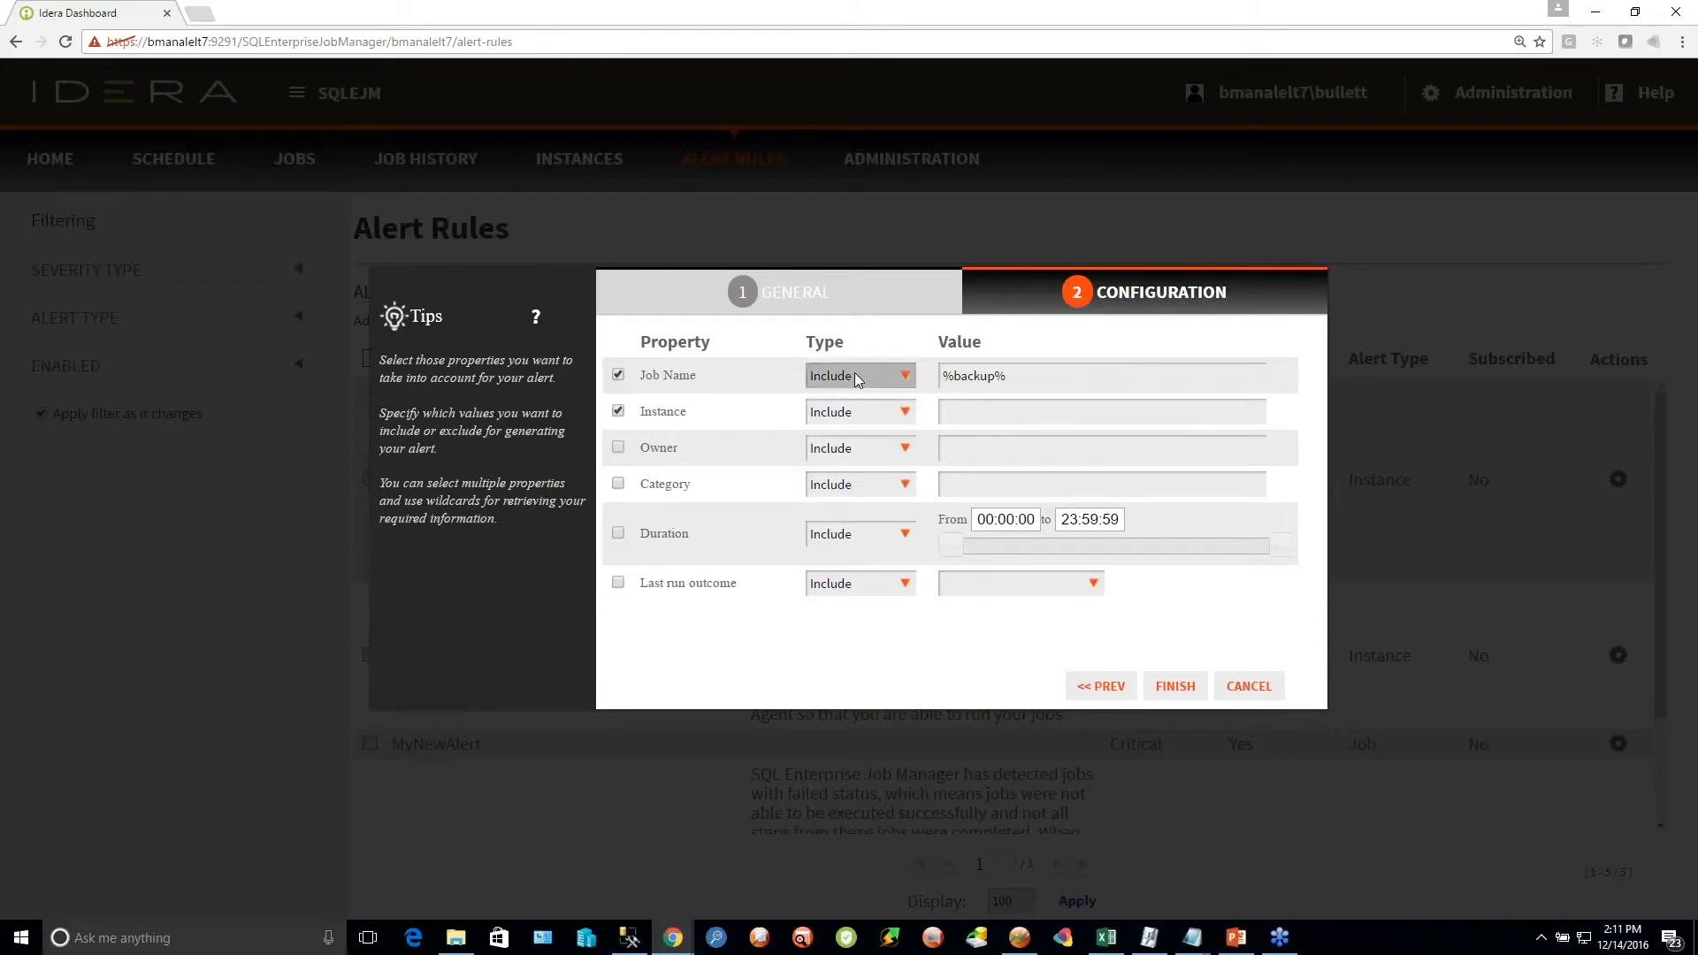
left_click(618, 411)
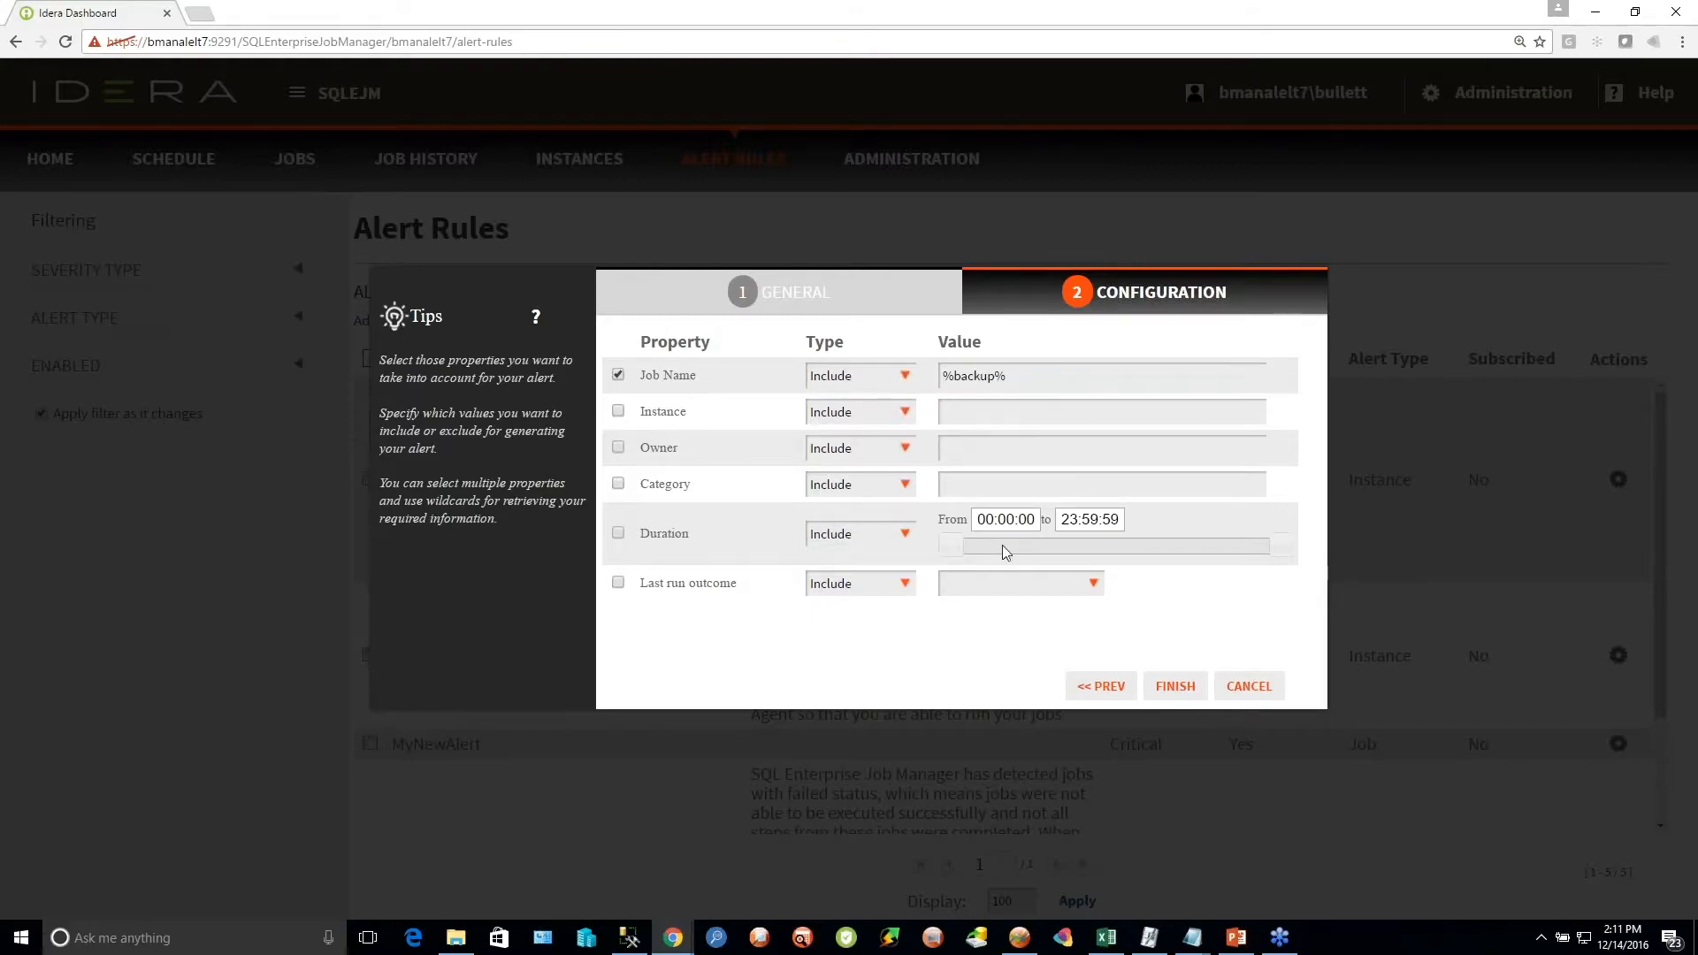
Add a Last run outcome condition that includes Failed and finish creating the alert rule
left_click(618, 584)
left_click(904, 584)
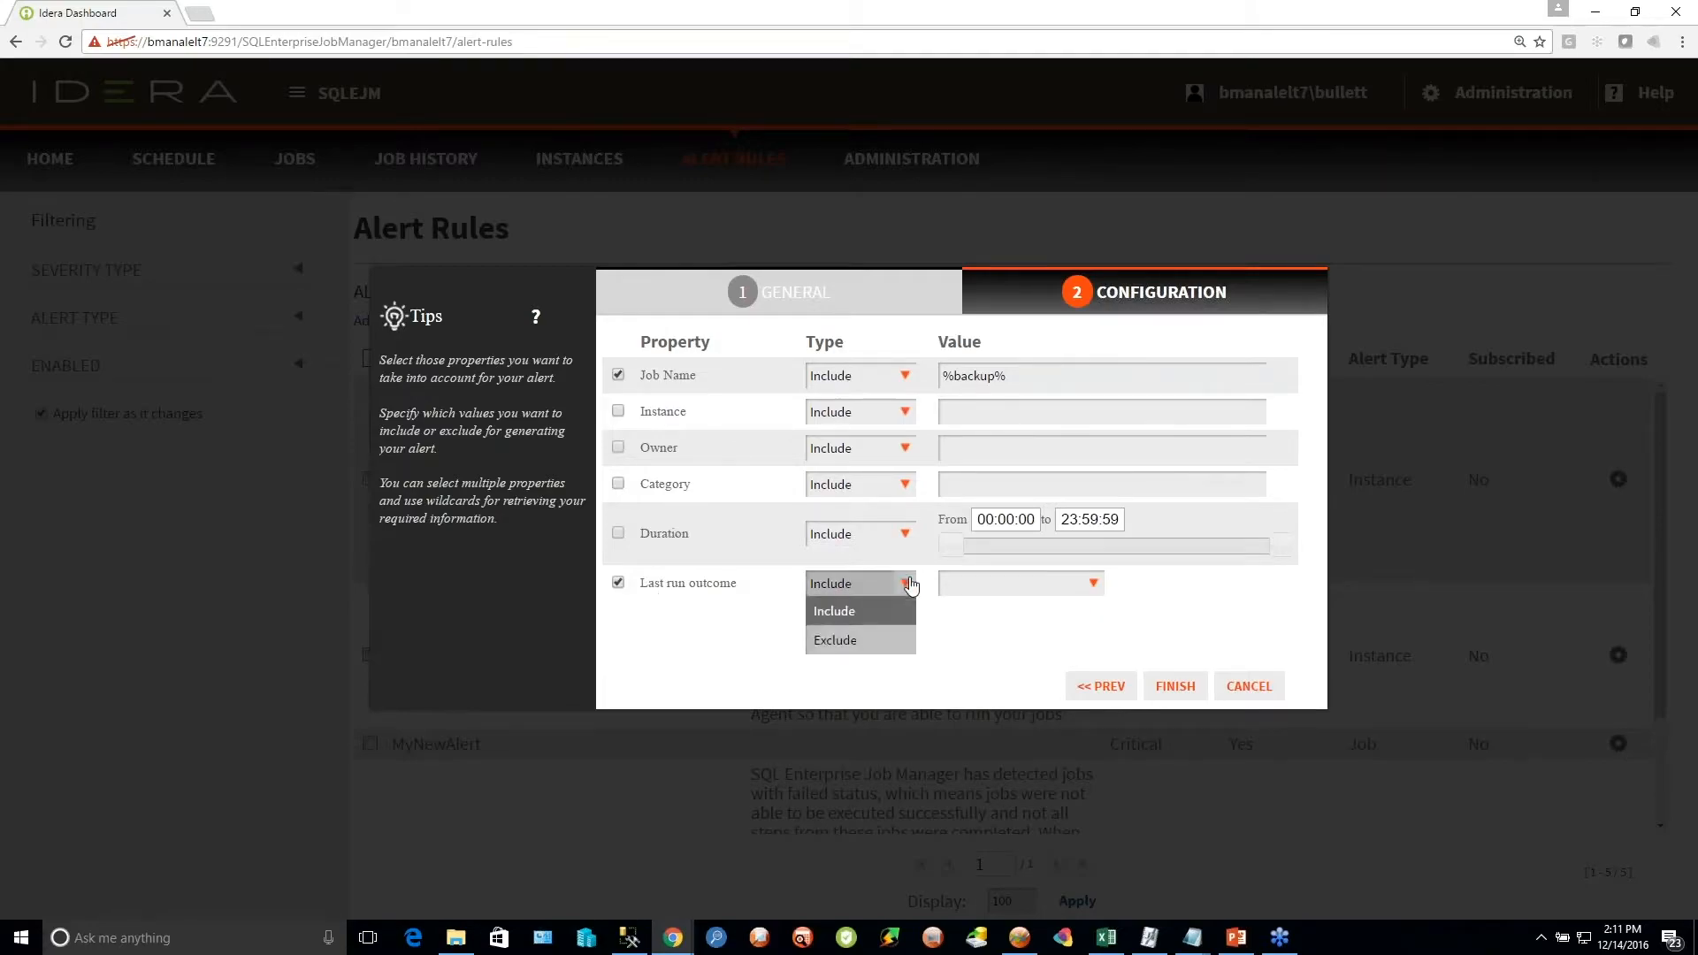
left_click(849, 611)
left_click(1094, 583)
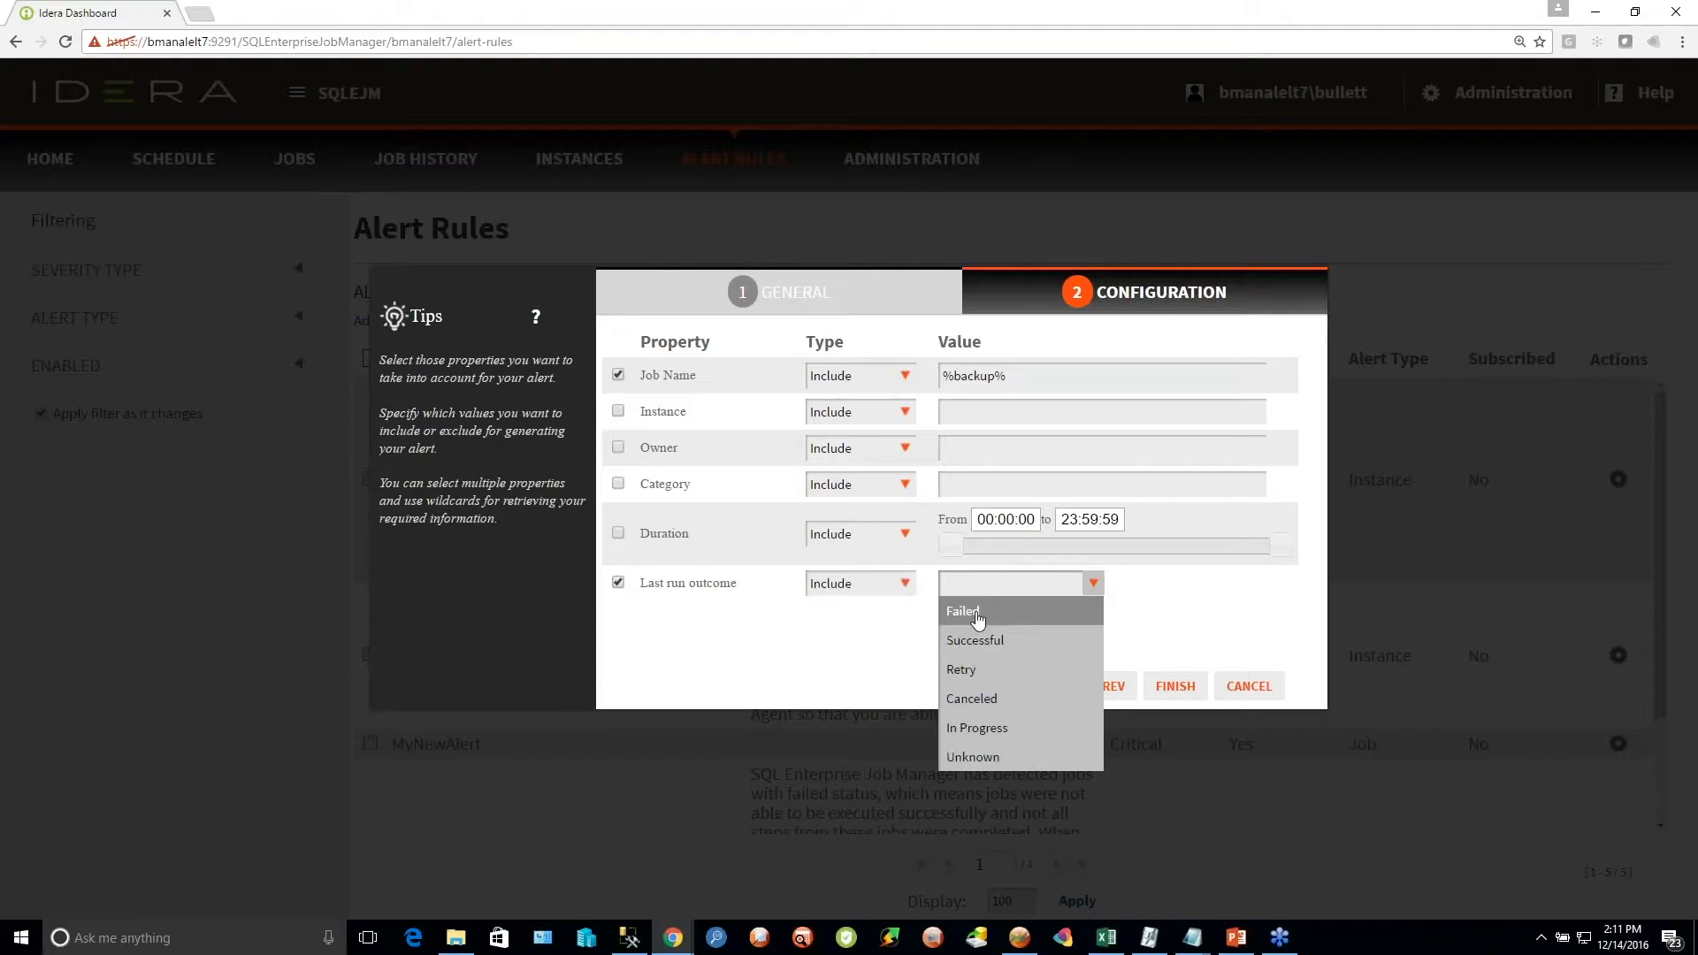
left_click(976, 615)
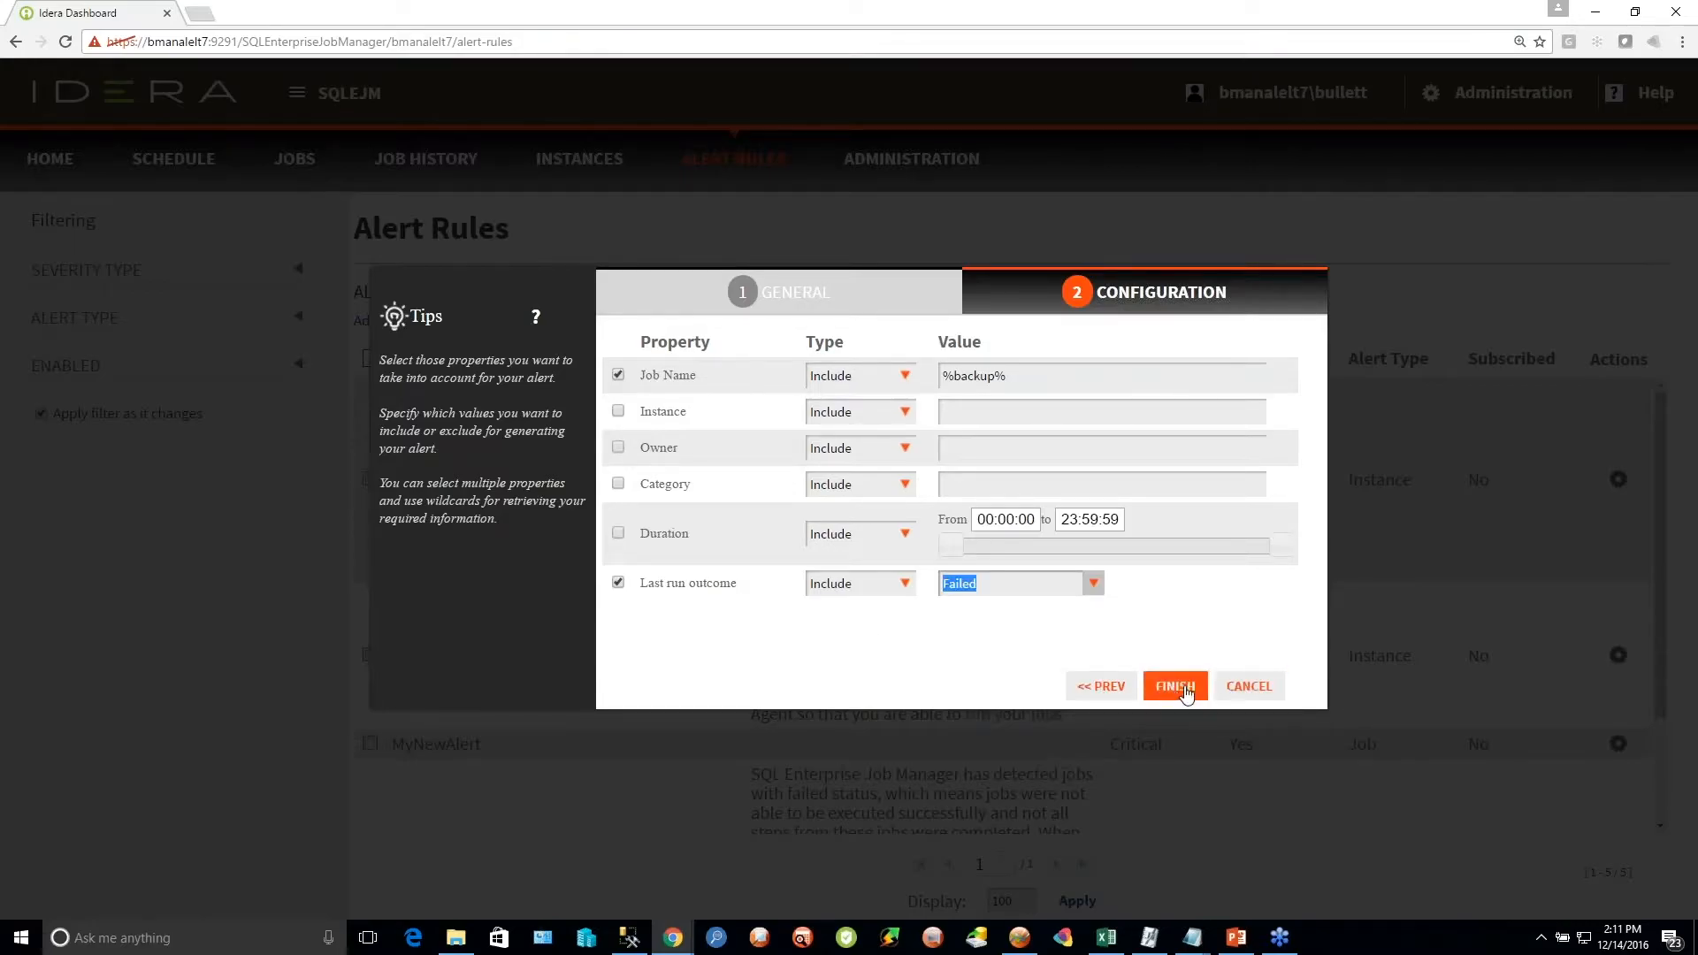
left_click(1176, 687)
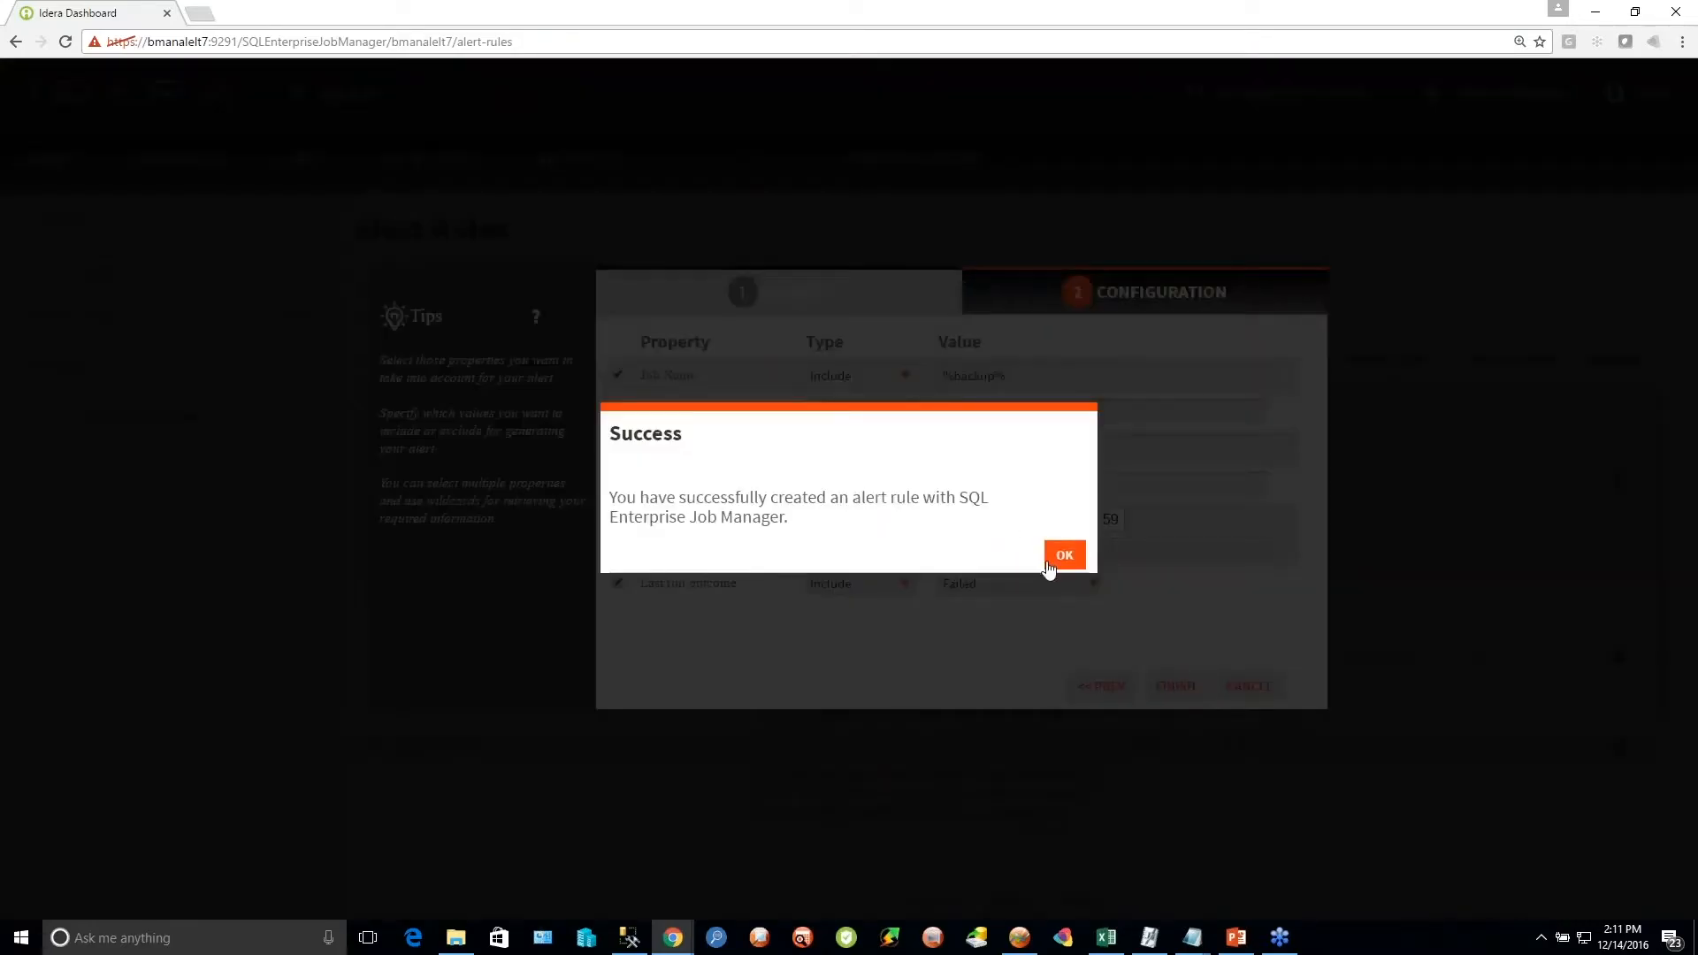
left_click(1061, 562)
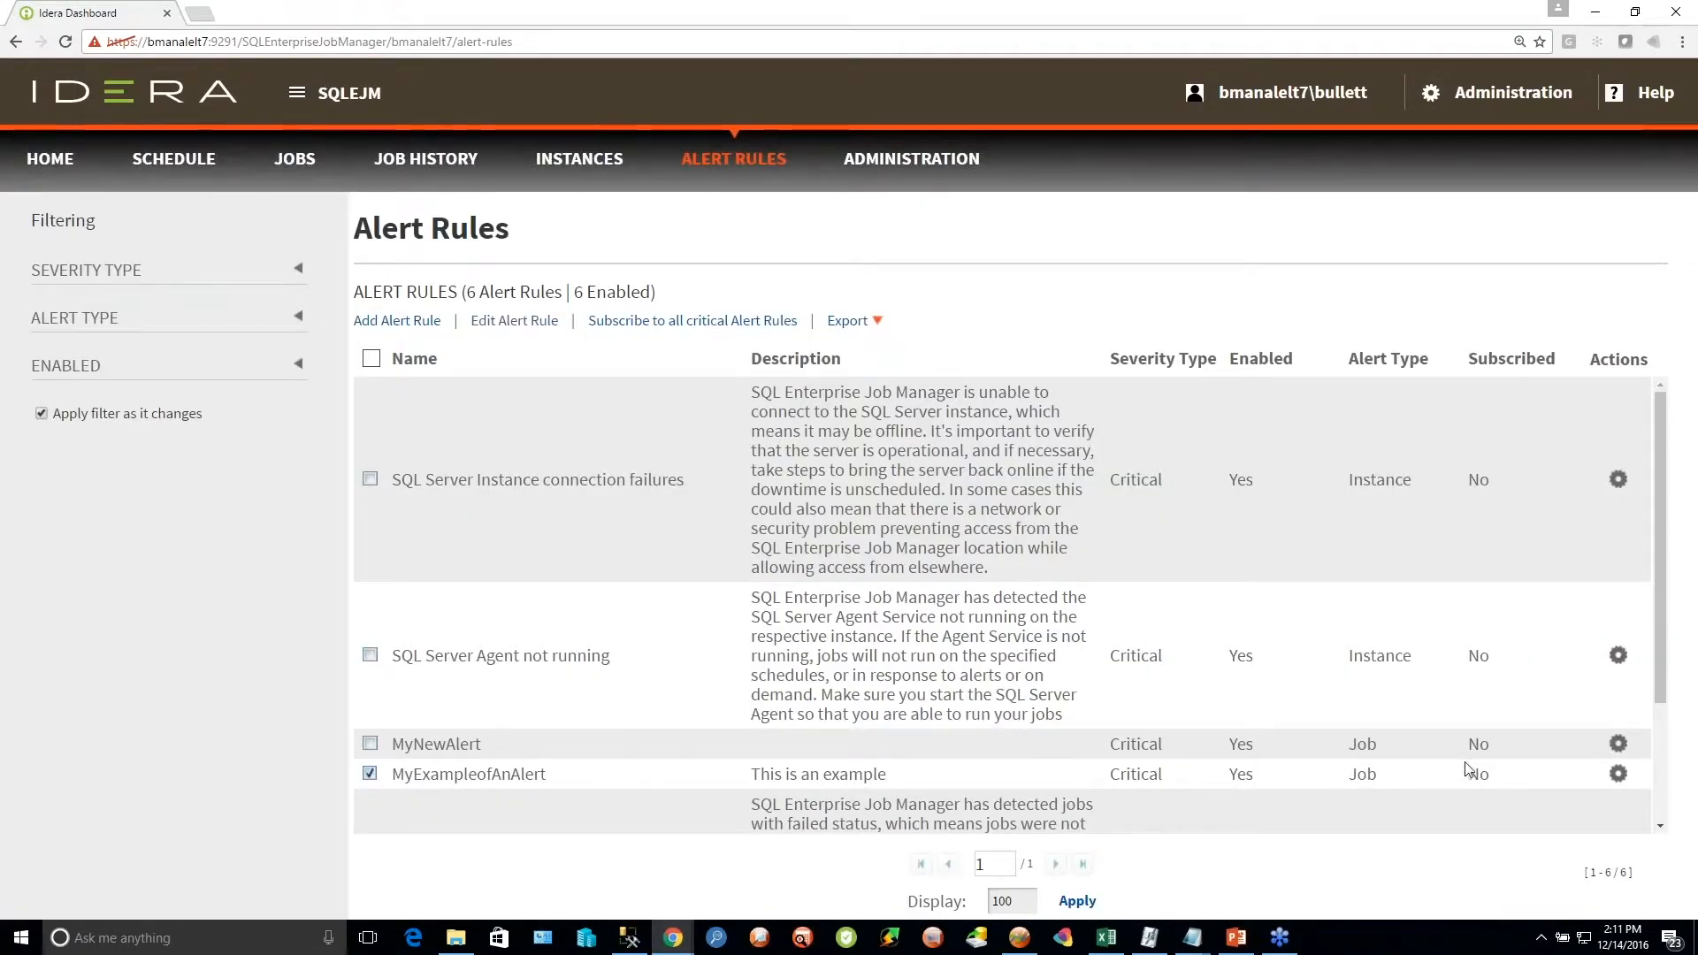
Try to subscribe to the MyExampleofAnAlert rule
left_click(1618, 774)
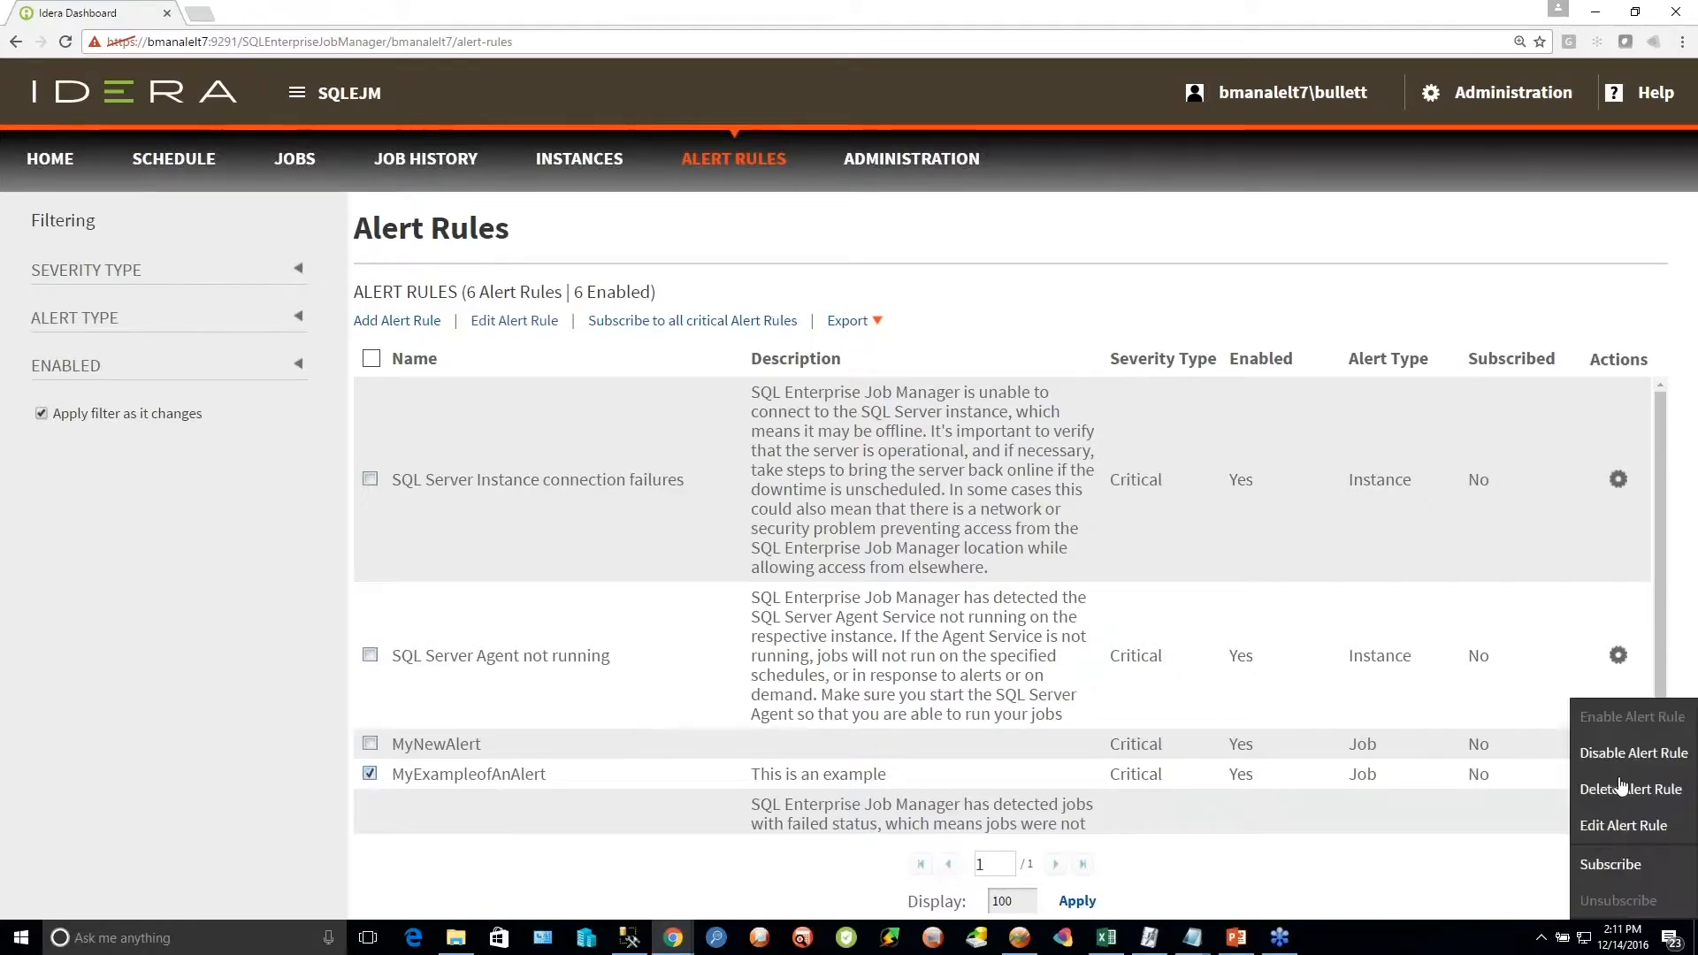
left_click(1630, 866)
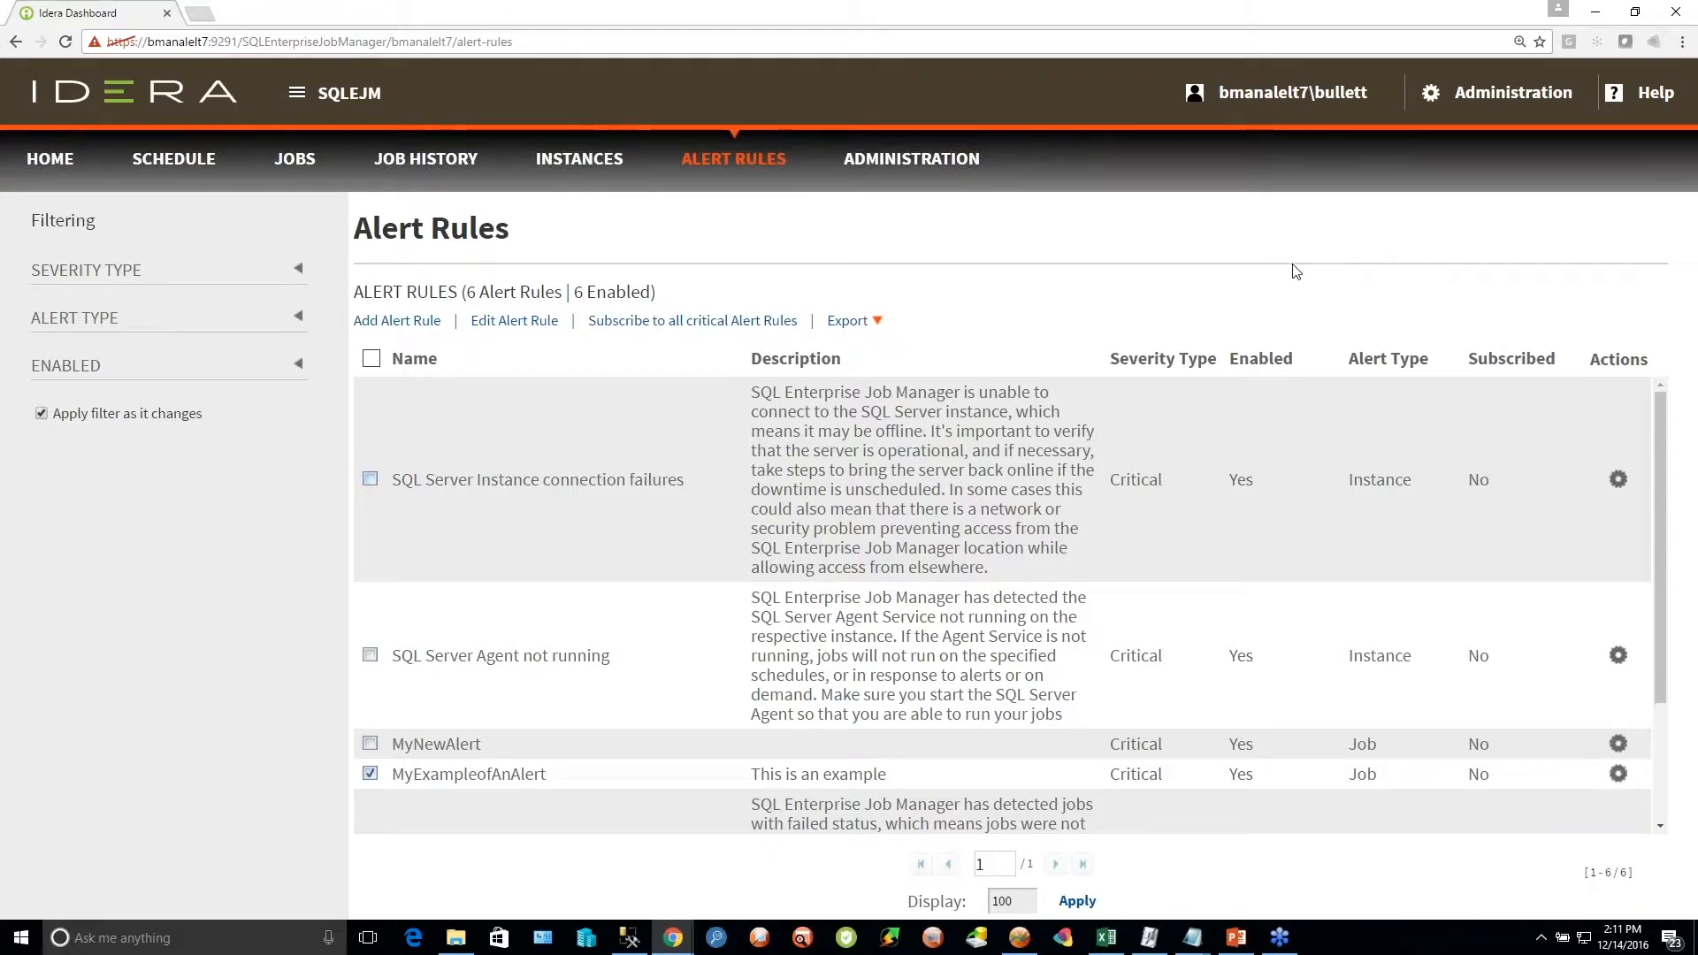
Reopen the alert rules list through the administration page and expand the alert type and severity type filters
left_click(885, 181)
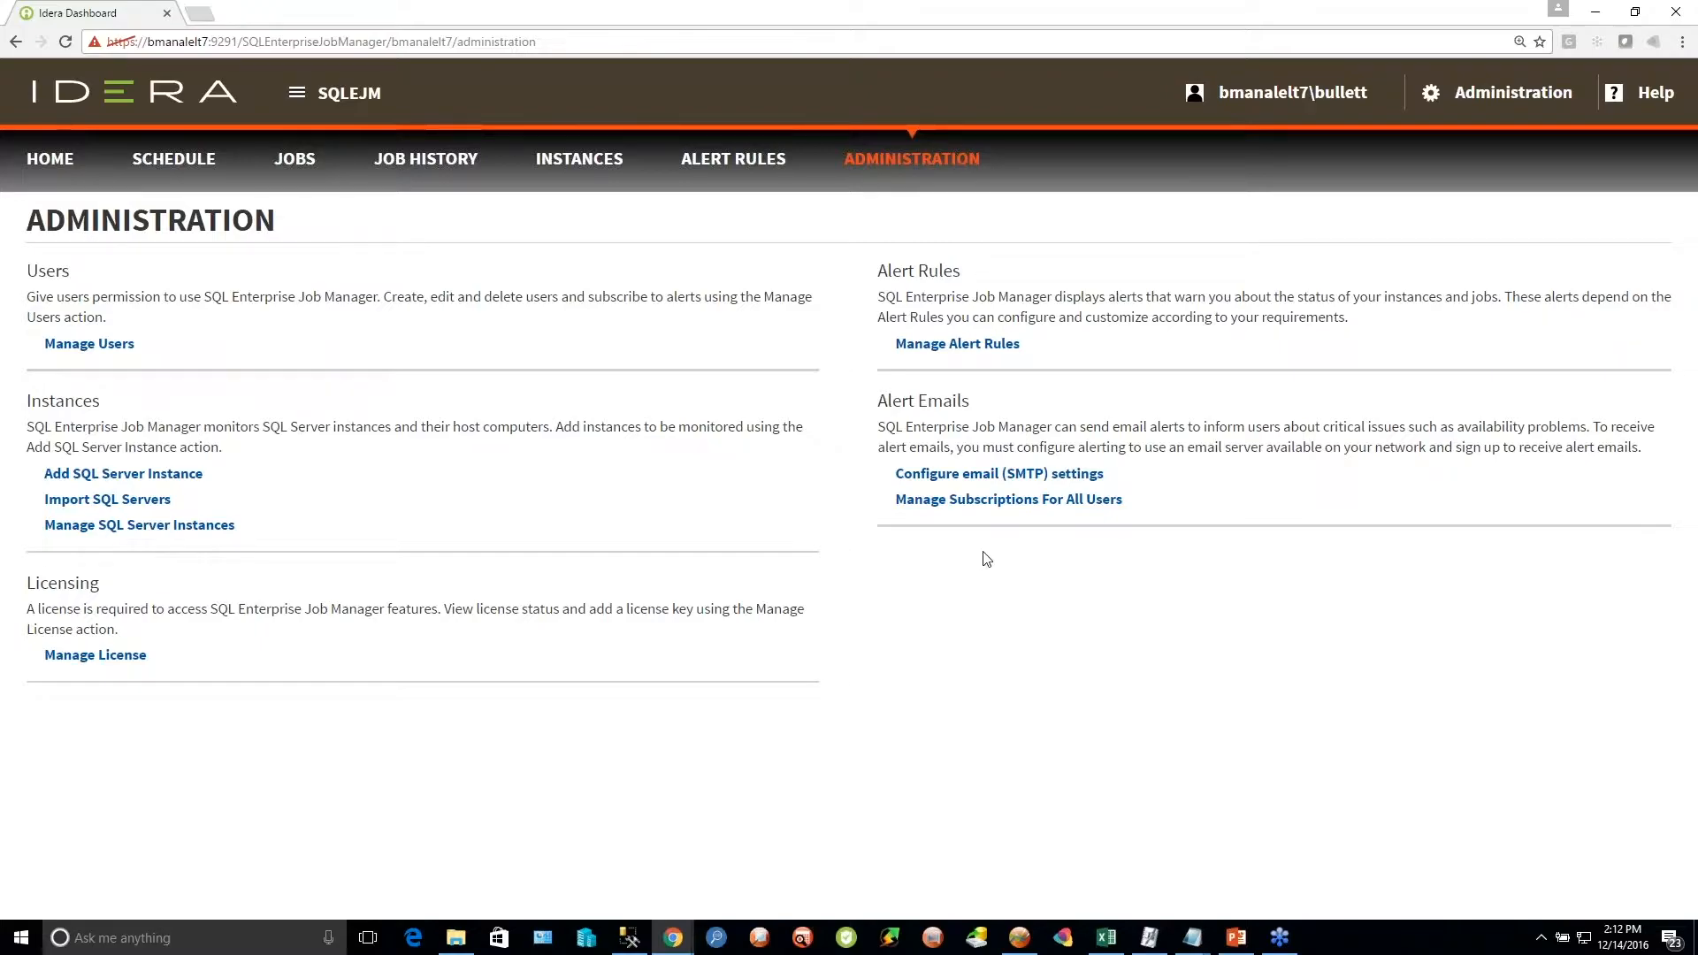
left_click(991, 347)
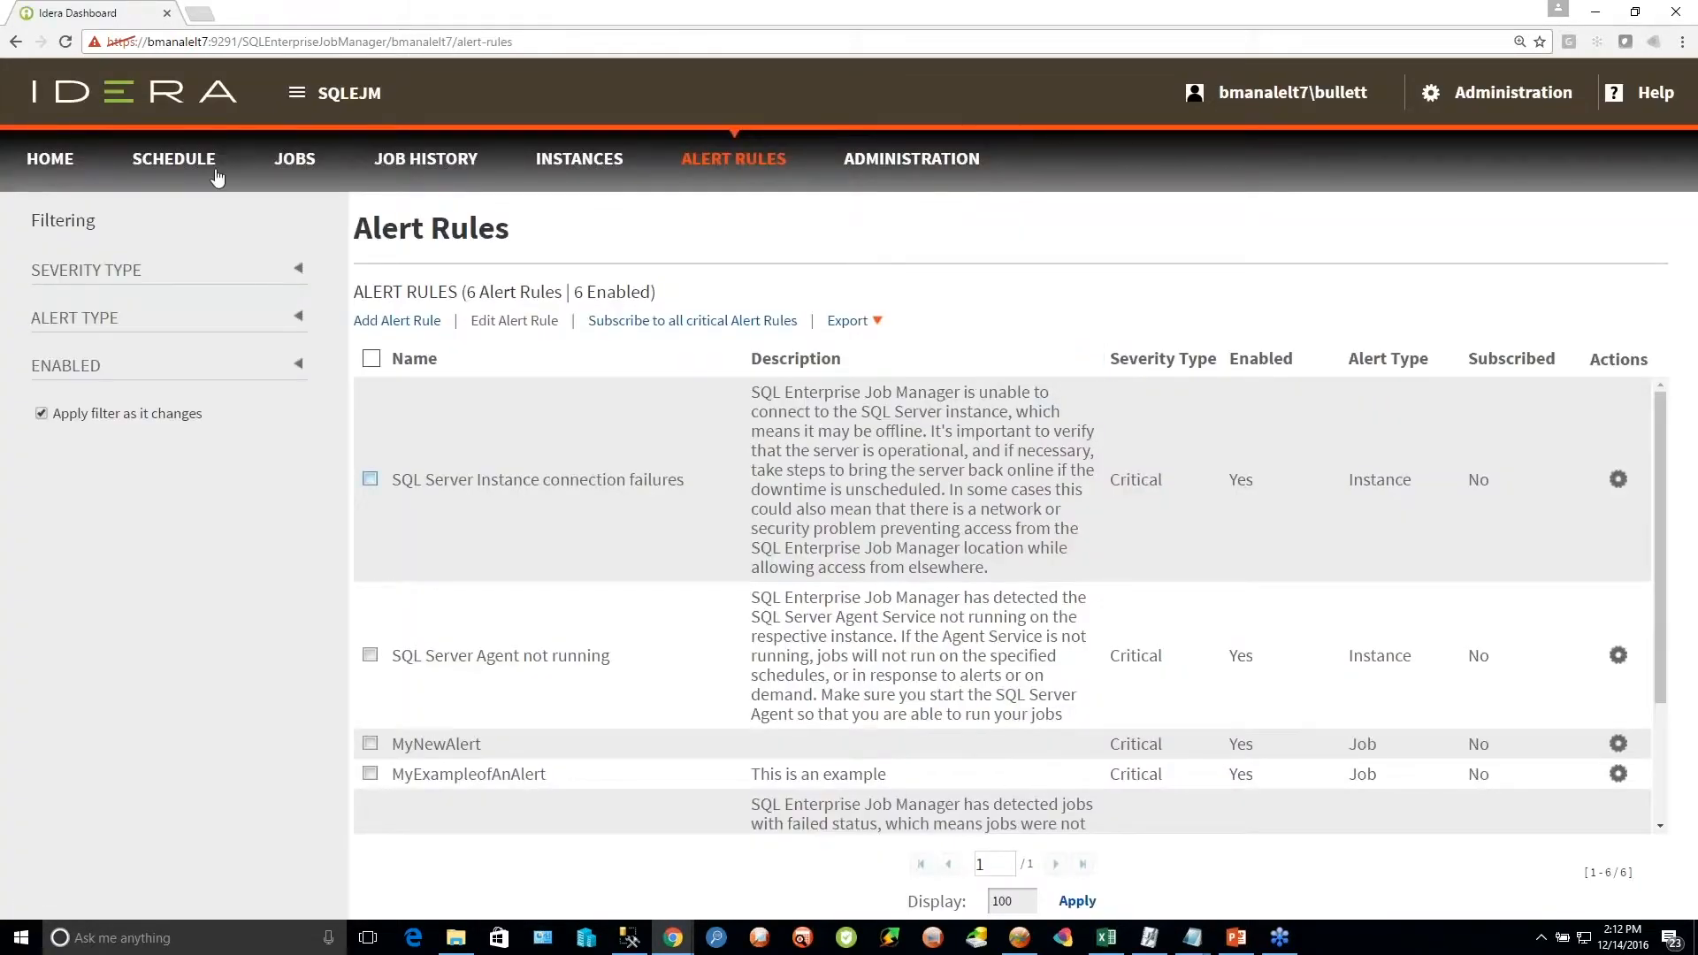
left_click(79, 320)
left_click(68, 273)
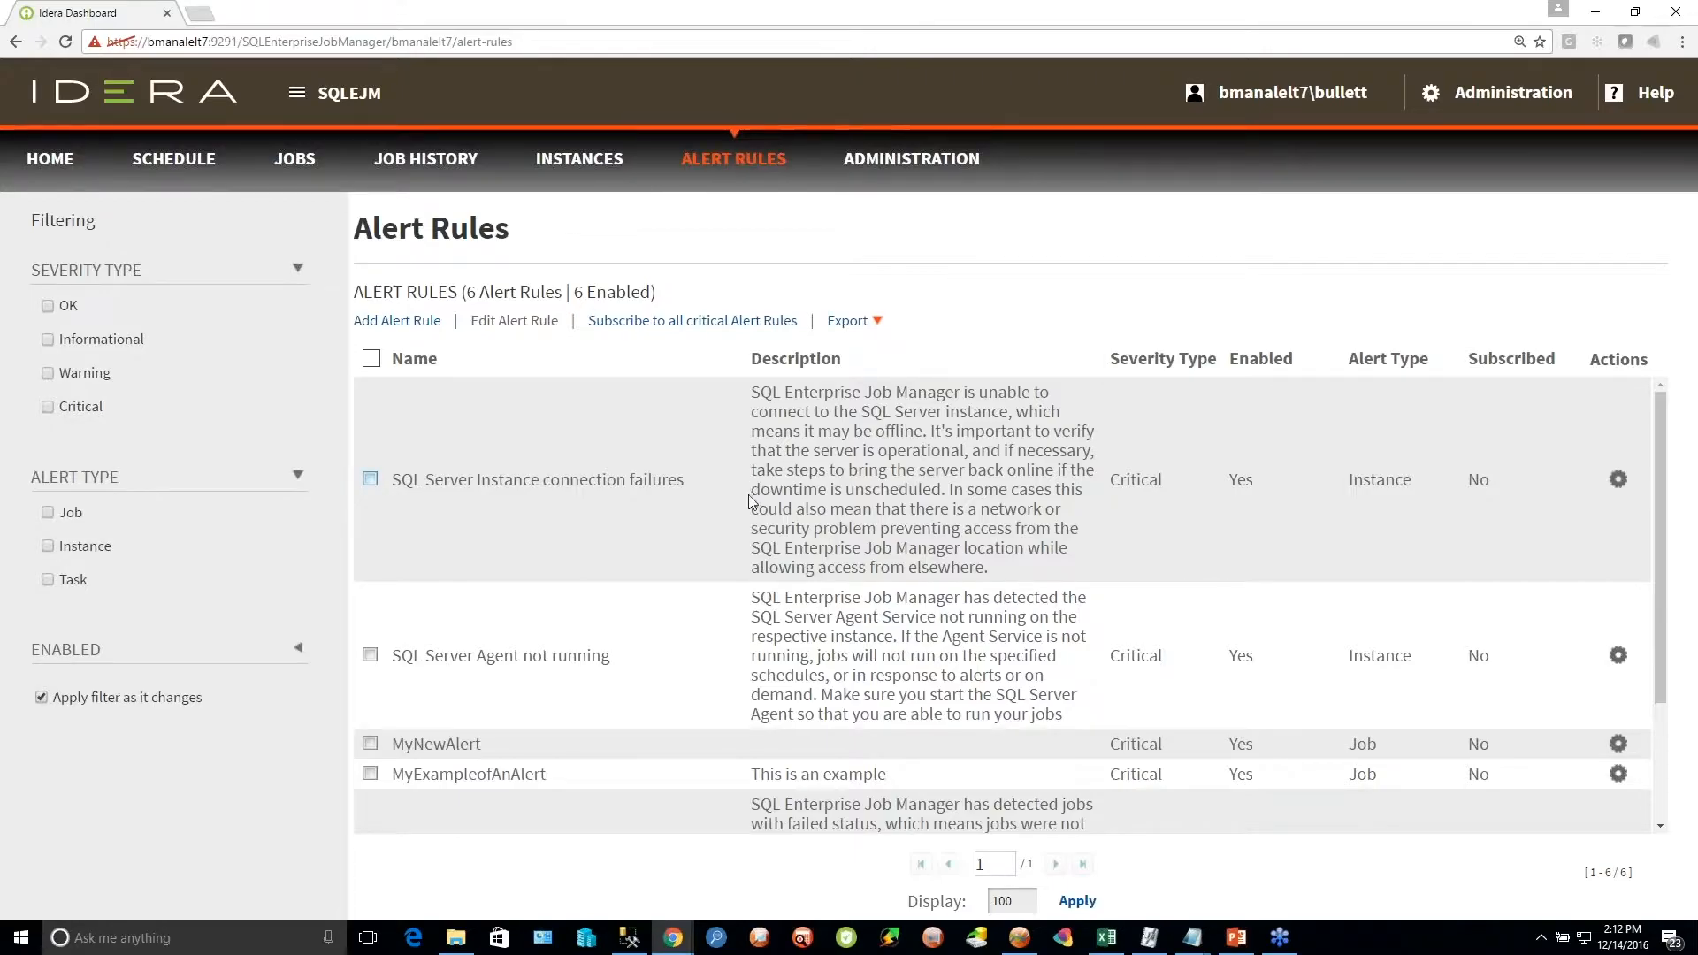
Export the full list of alert rules as a PDF
left_click(861, 322)
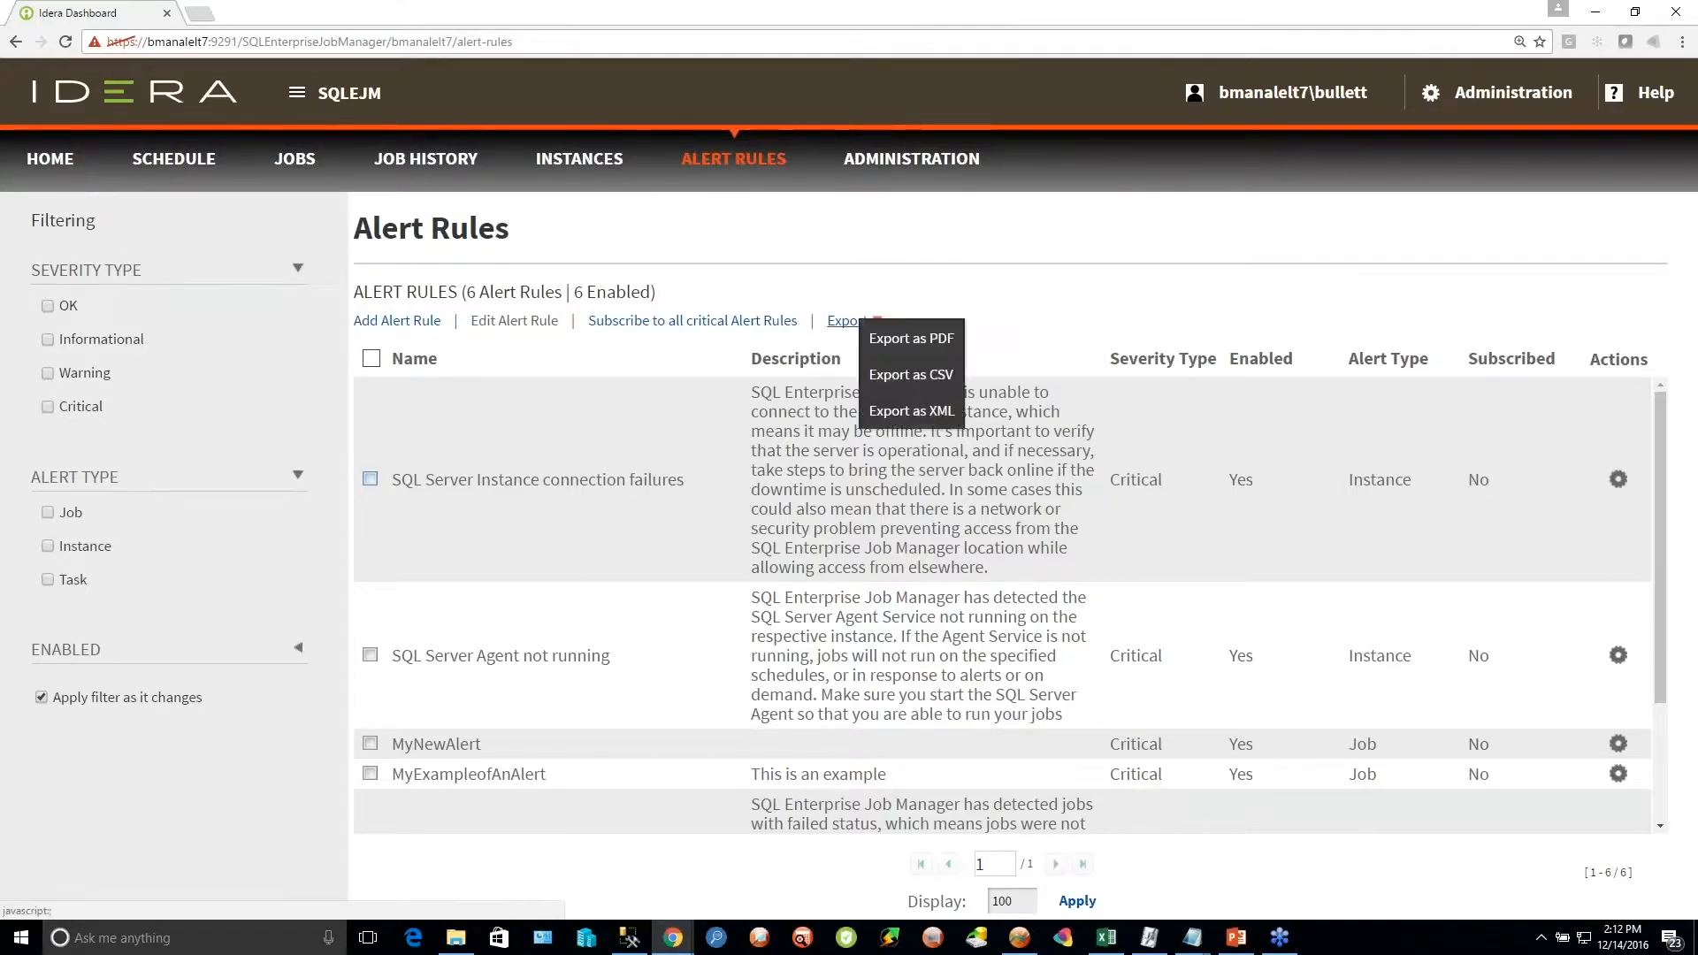
left_click(938, 339)
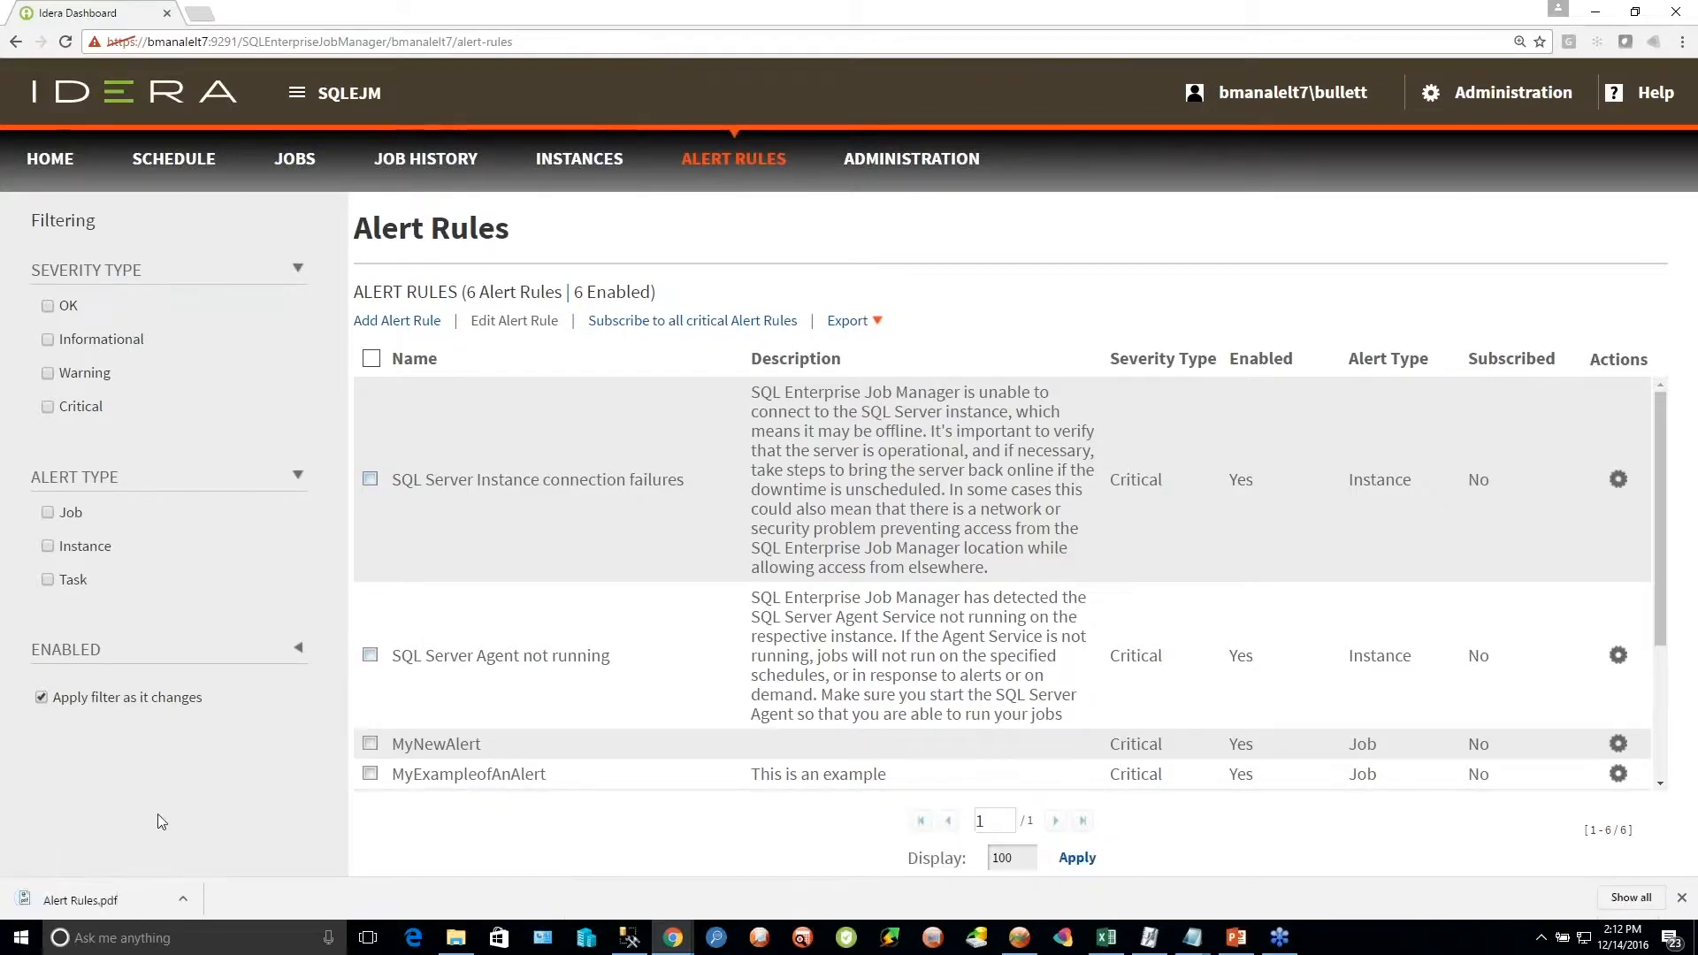
Review the exported Alert Rules.pdf from start to end and return to the Idera Dashboard alert rules page
left_click(98, 899)
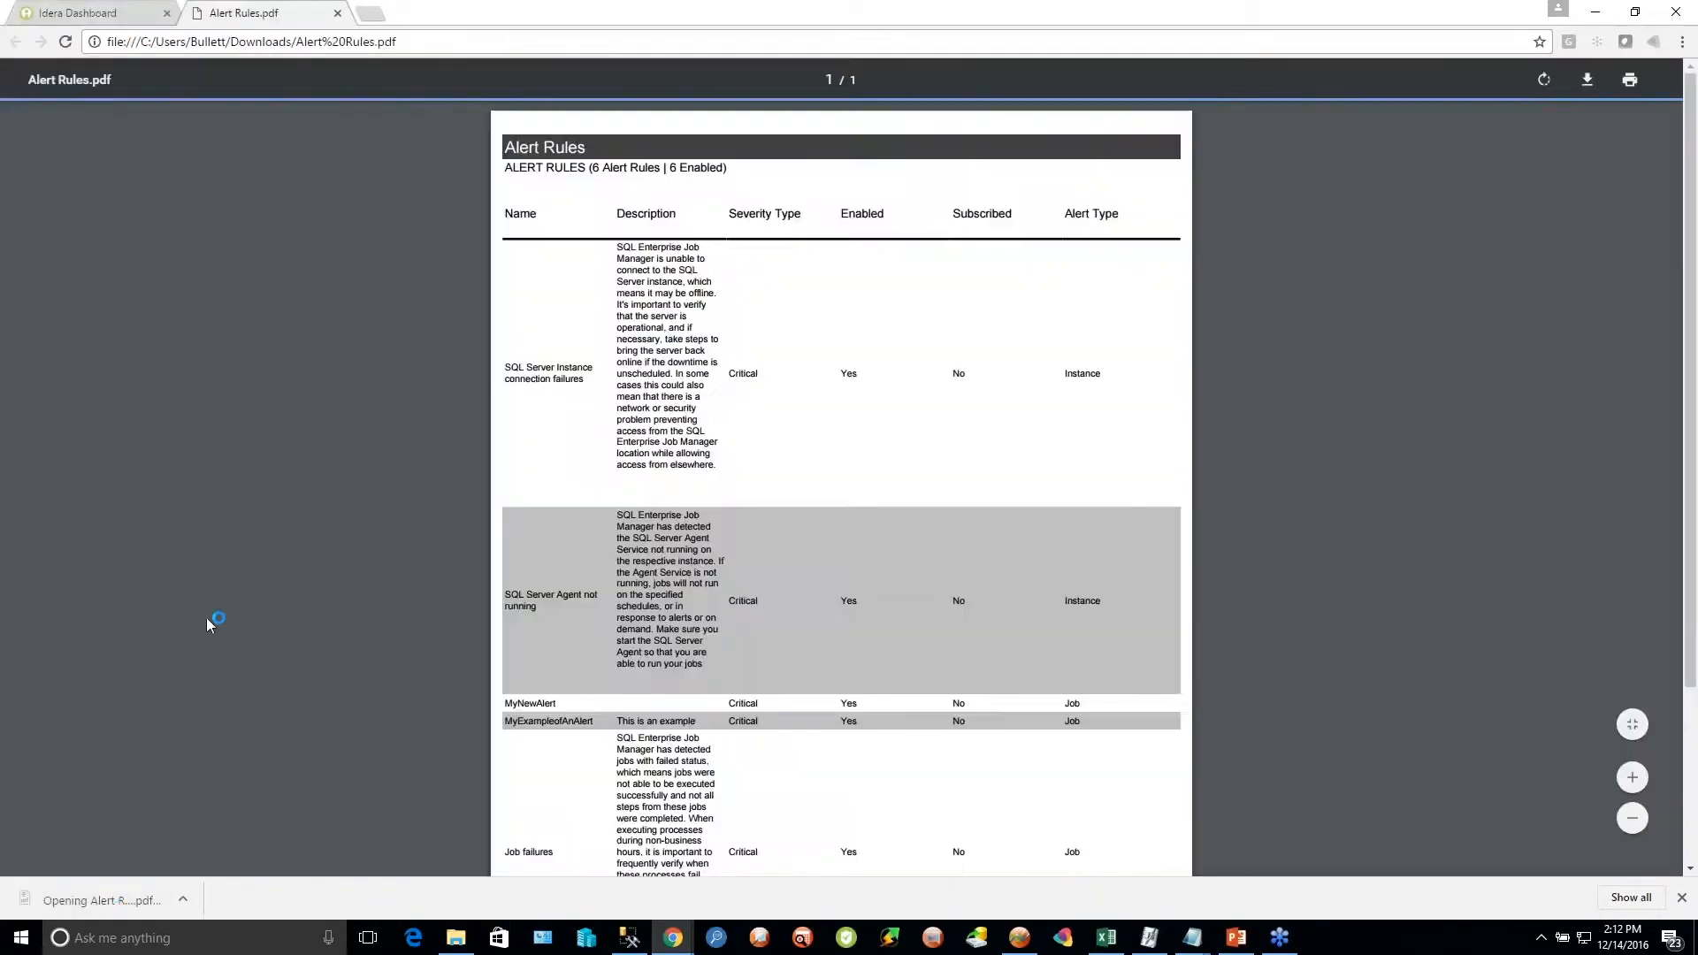
scroll(863, 459, "down", 2)
scroll(863, 467, "down", 1)
scroll(870, 484, "up", 3)
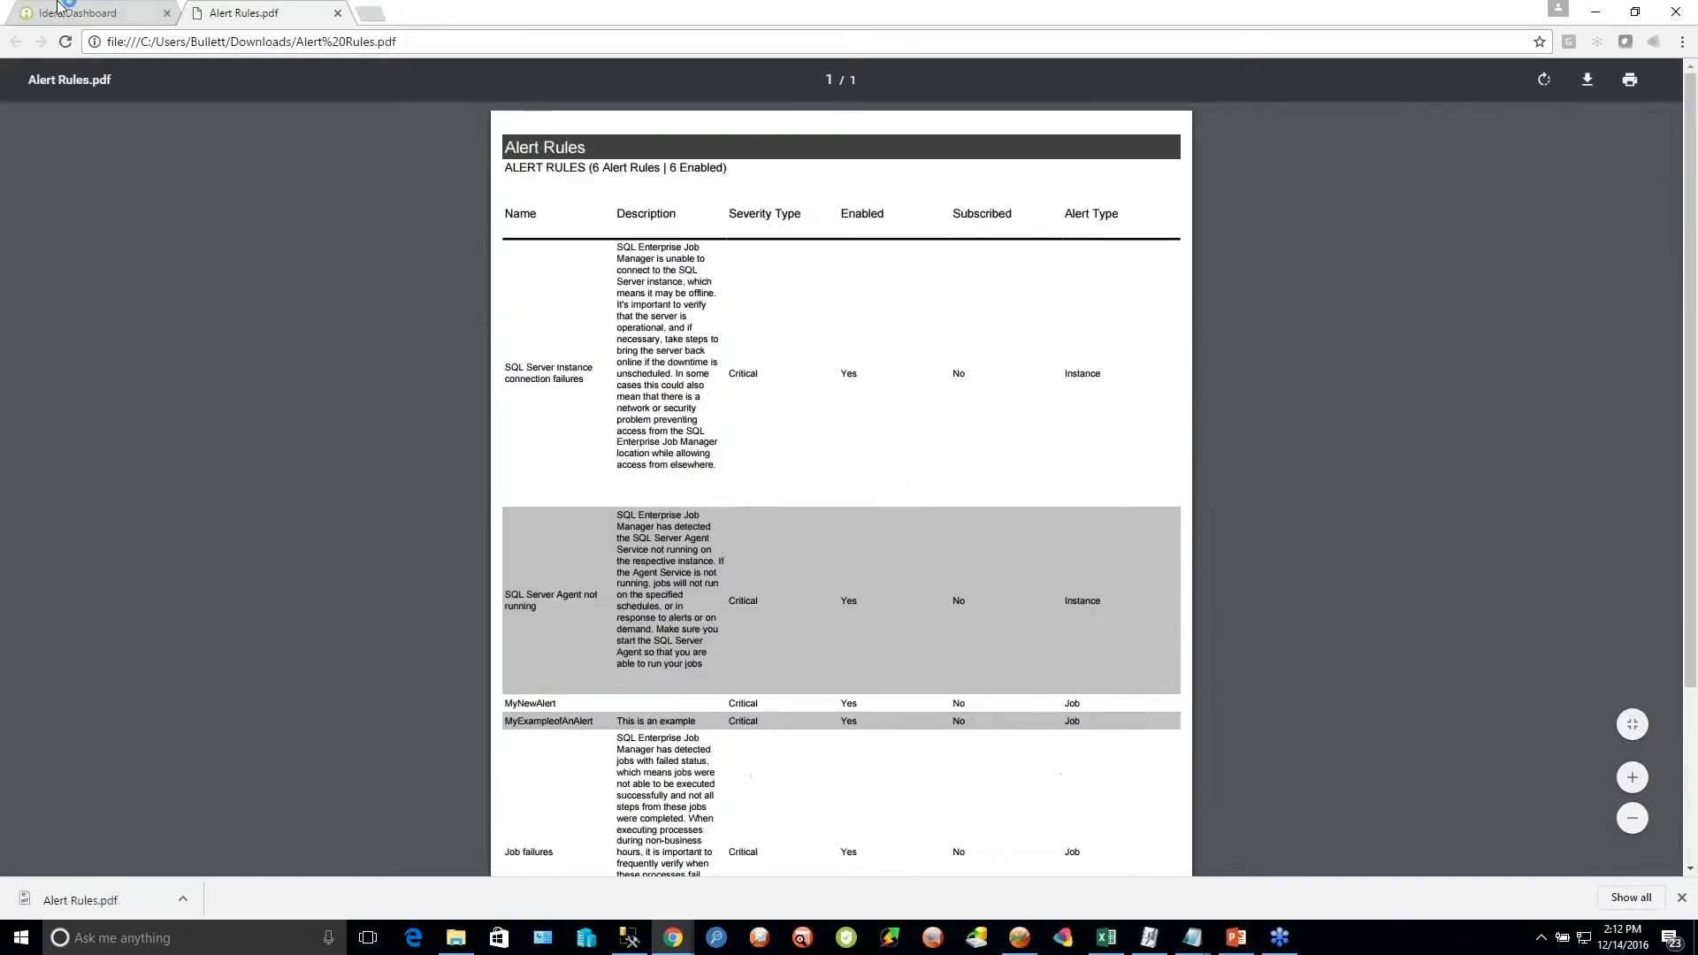
left_click(87, 8)
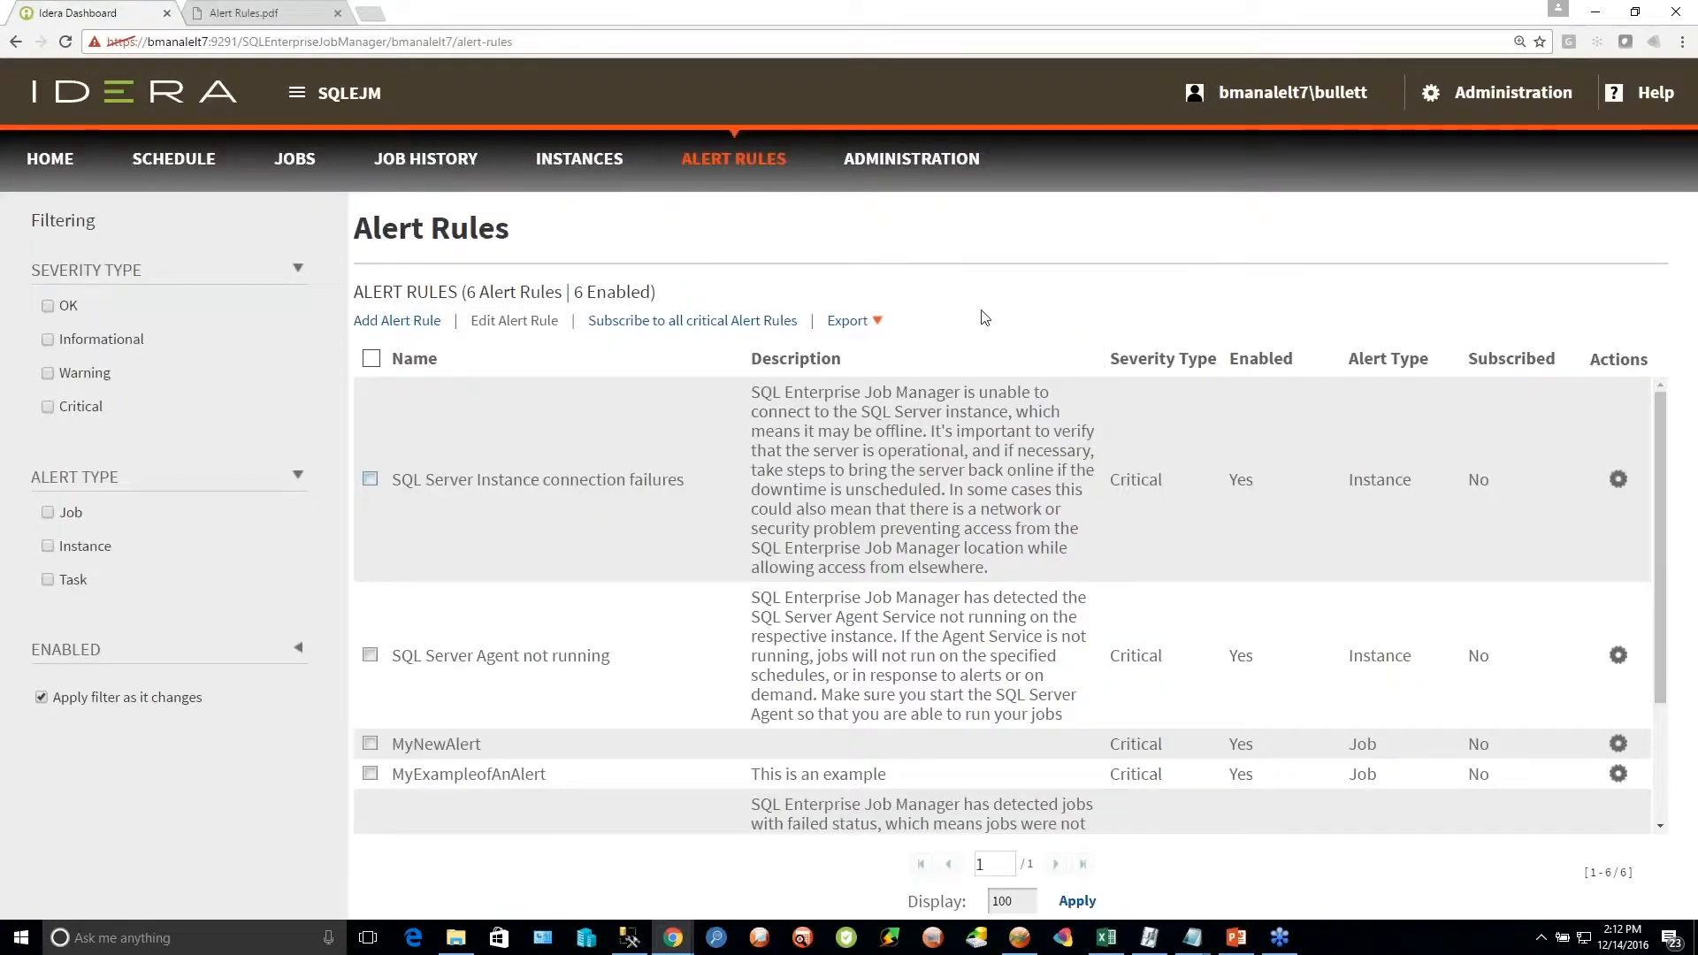
Examine the Add User form and its role setting in user administration, and close user management without adding anyone
left_click(909, 164)
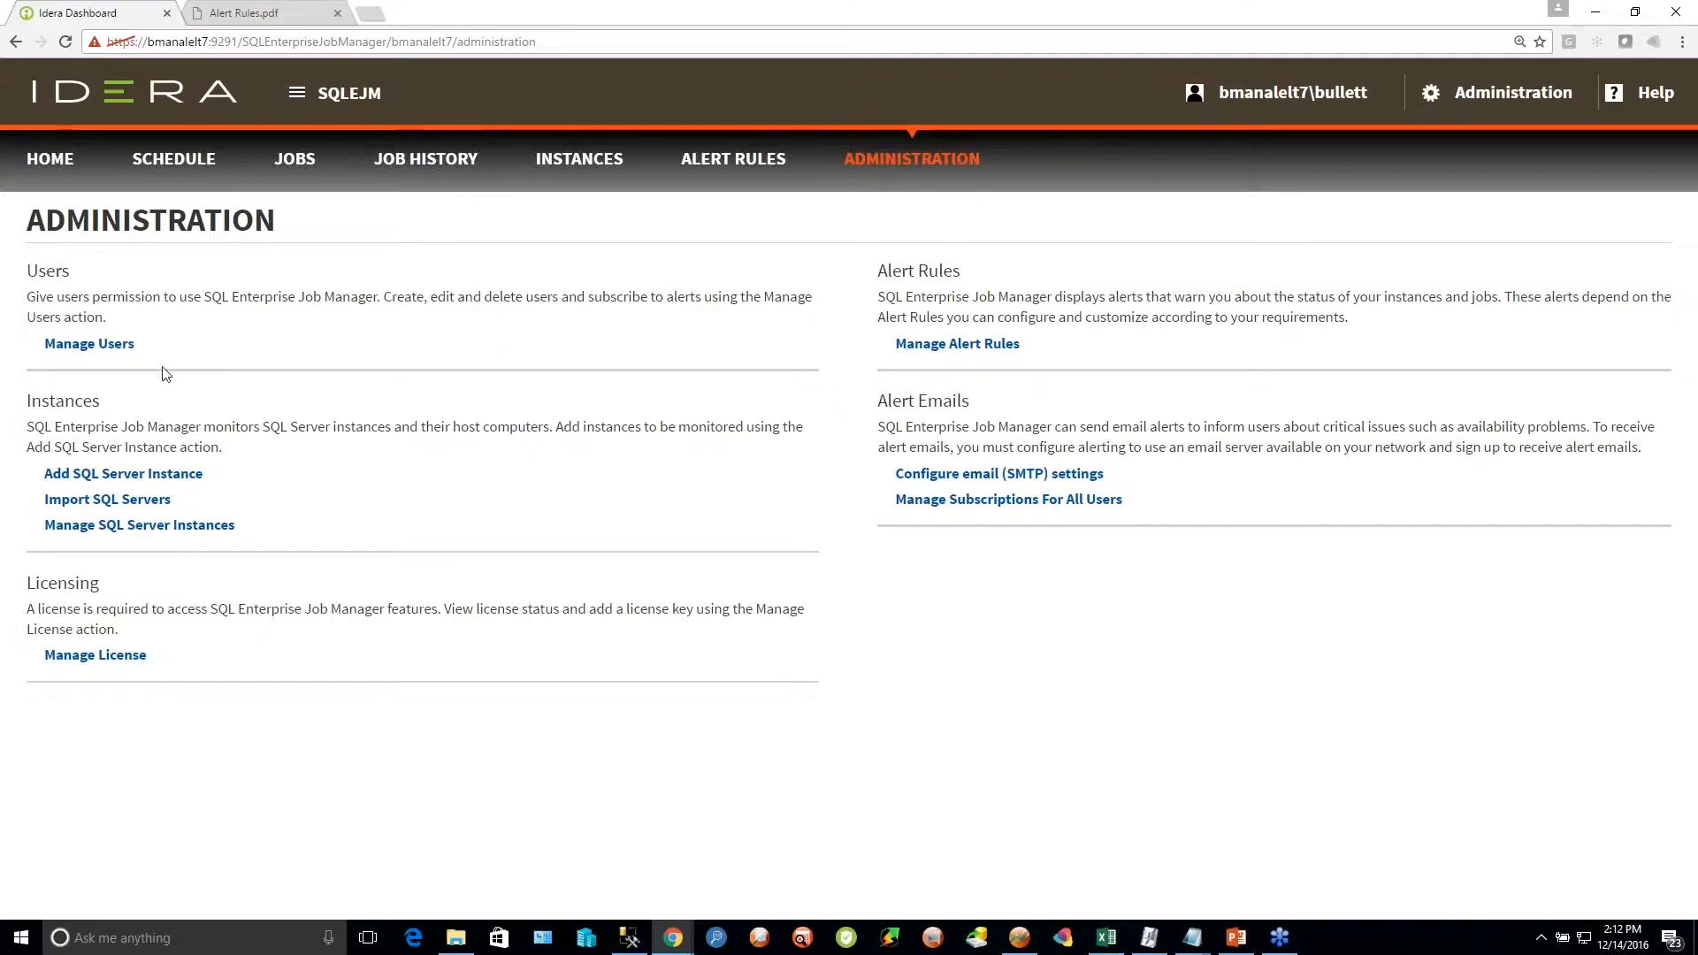
left_click(88, 345)
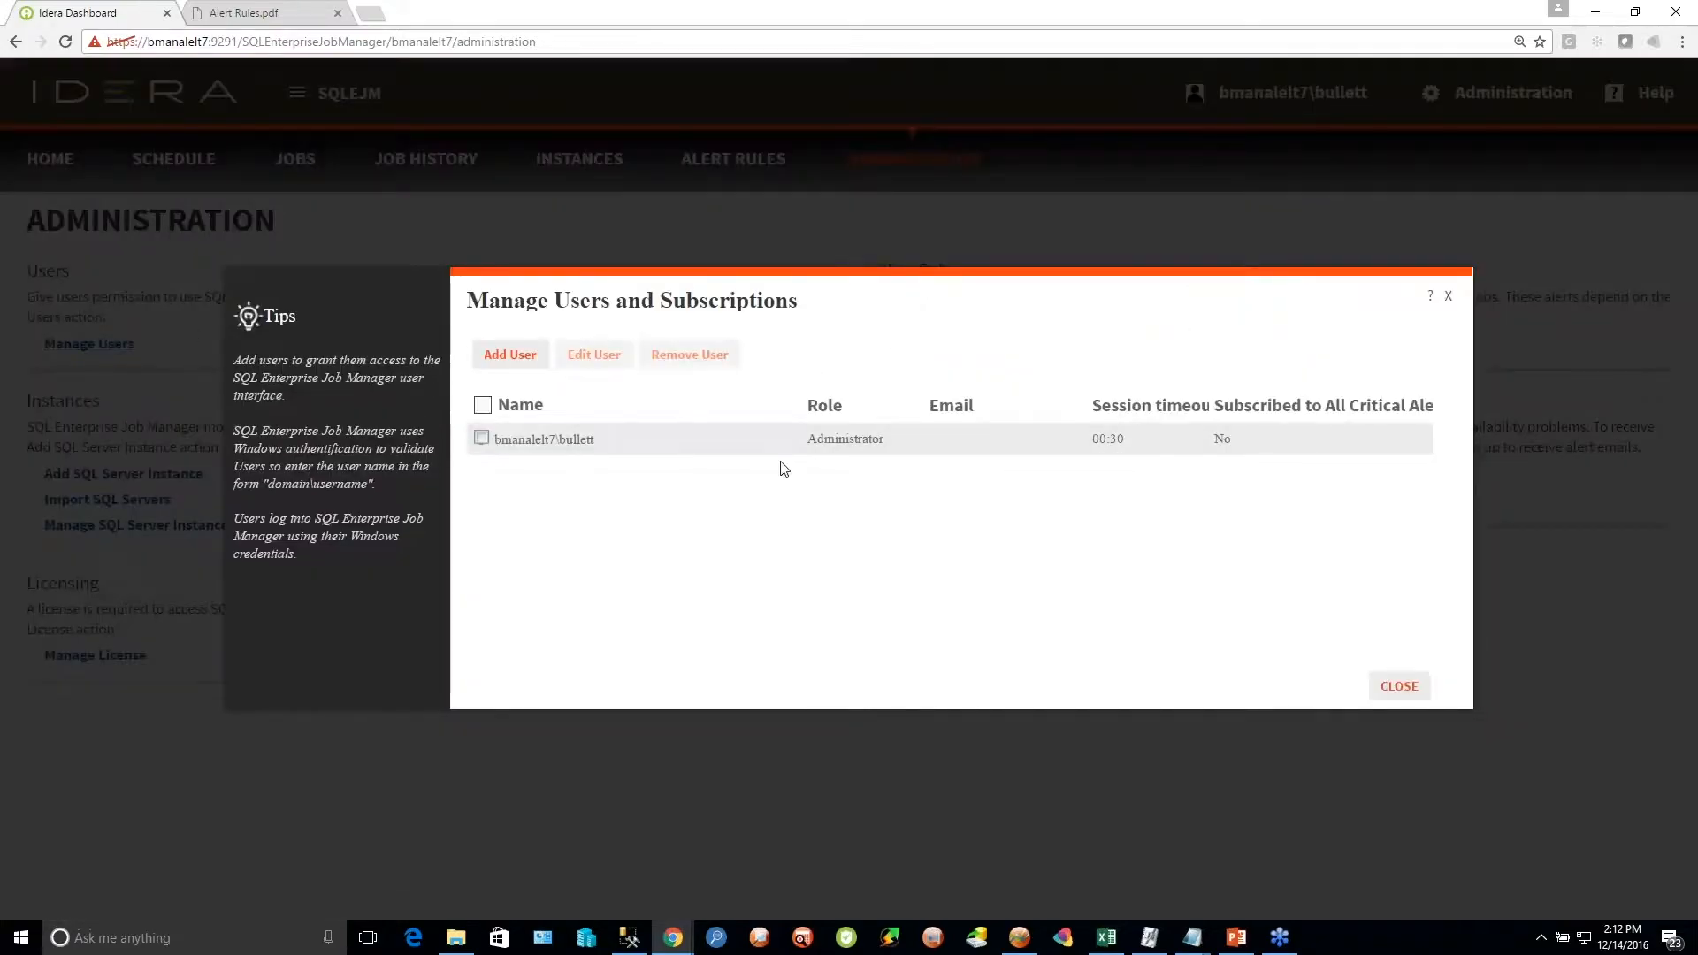
left_click(518, 363)
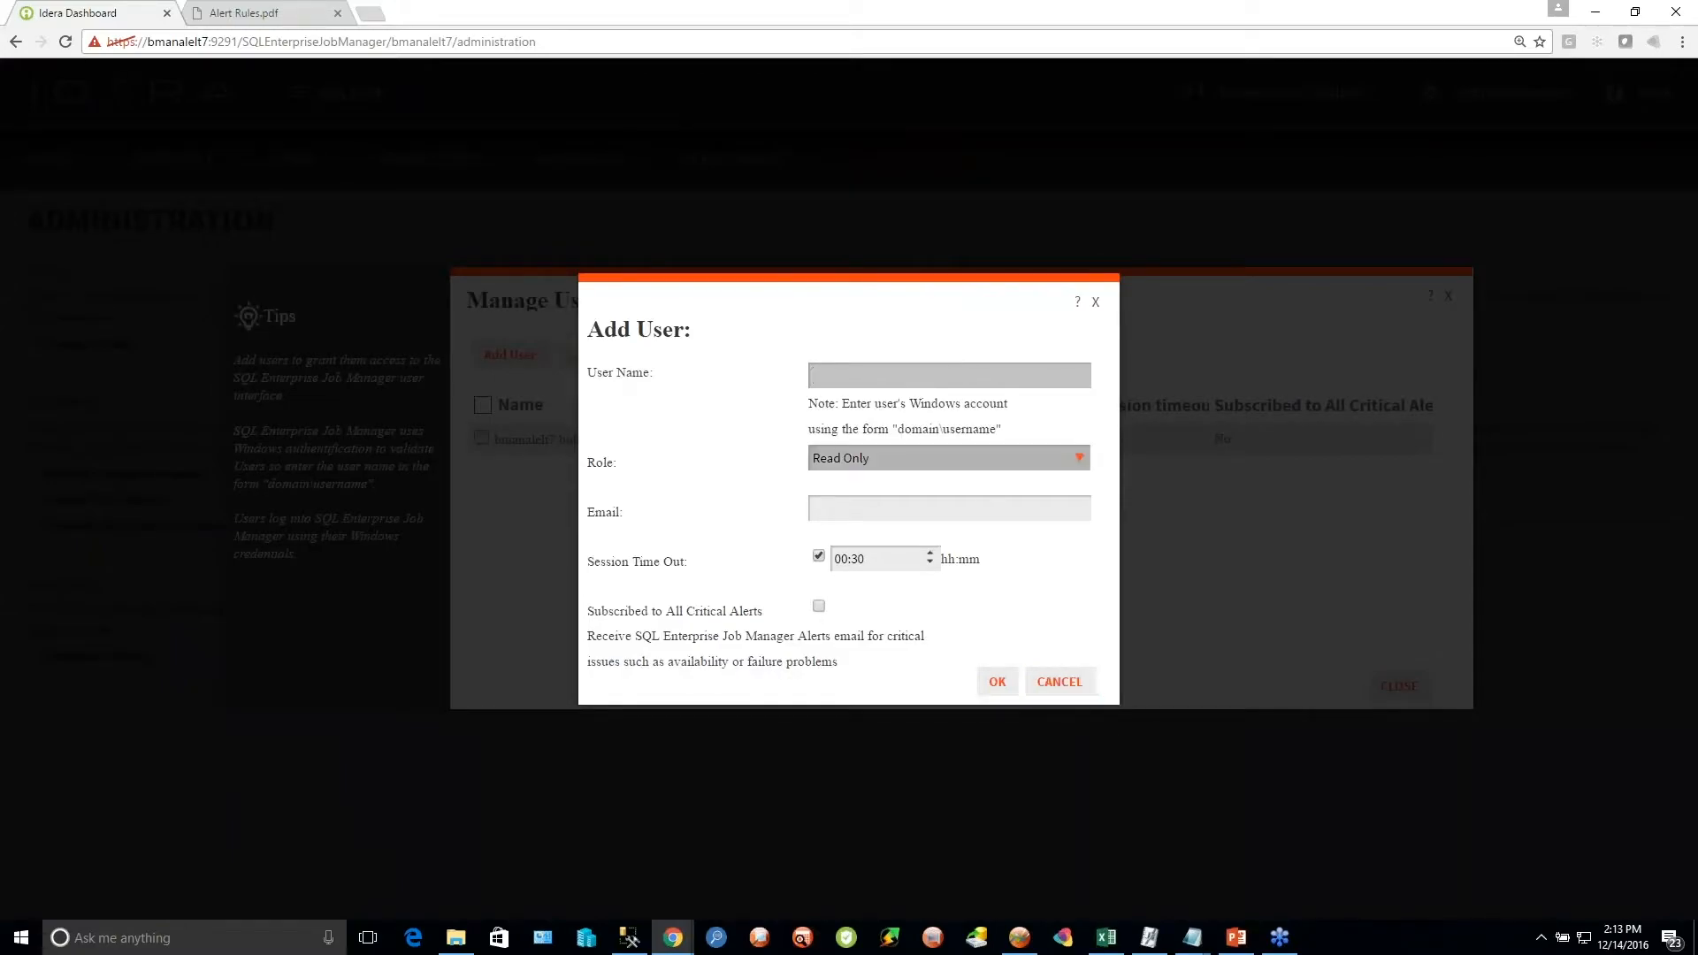
left_click(906, 461)
left_click(1079, 468)
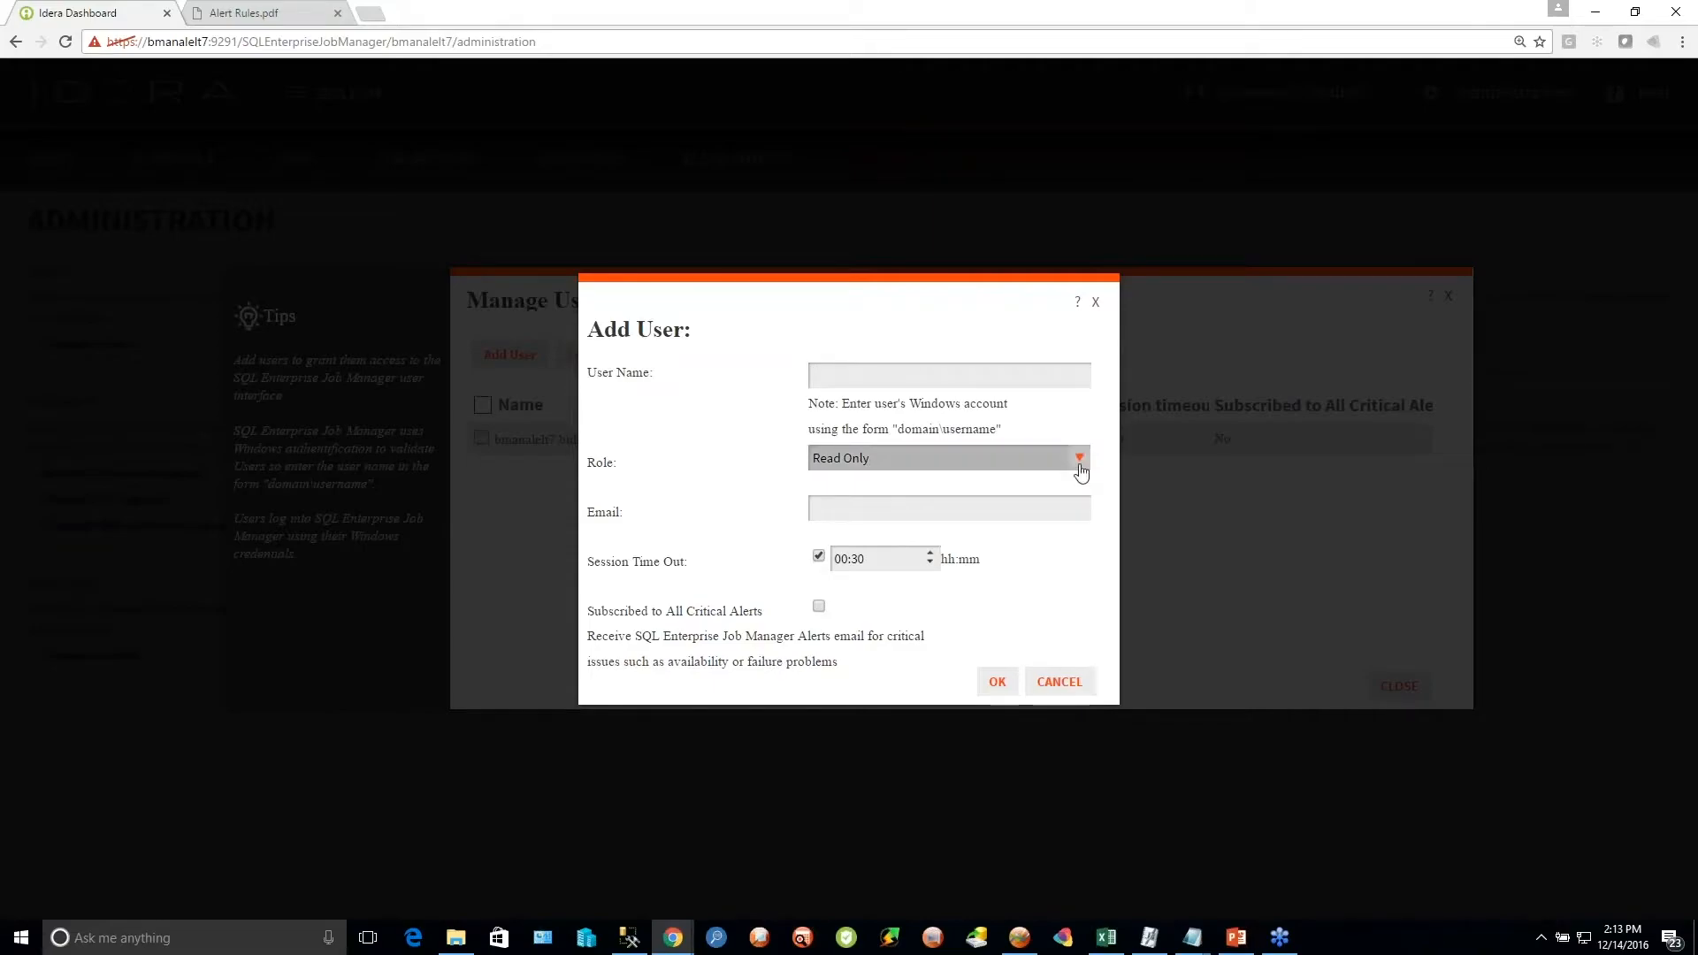
left_click(1080, 468)
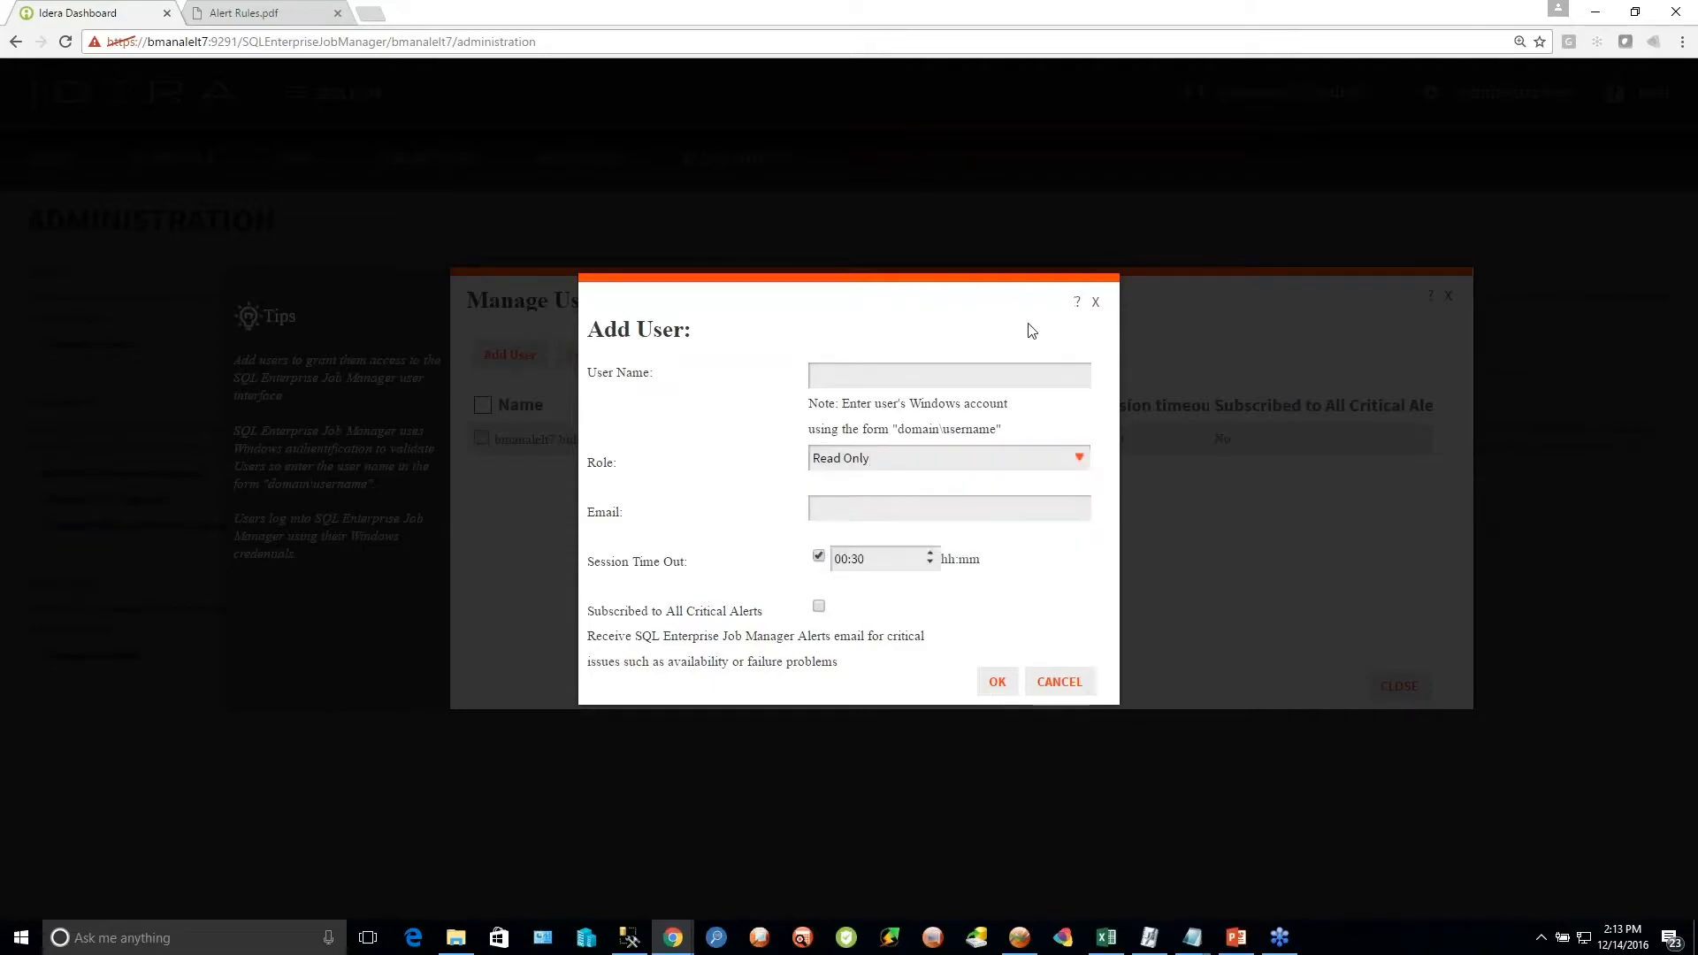
left_click(1081, 688)
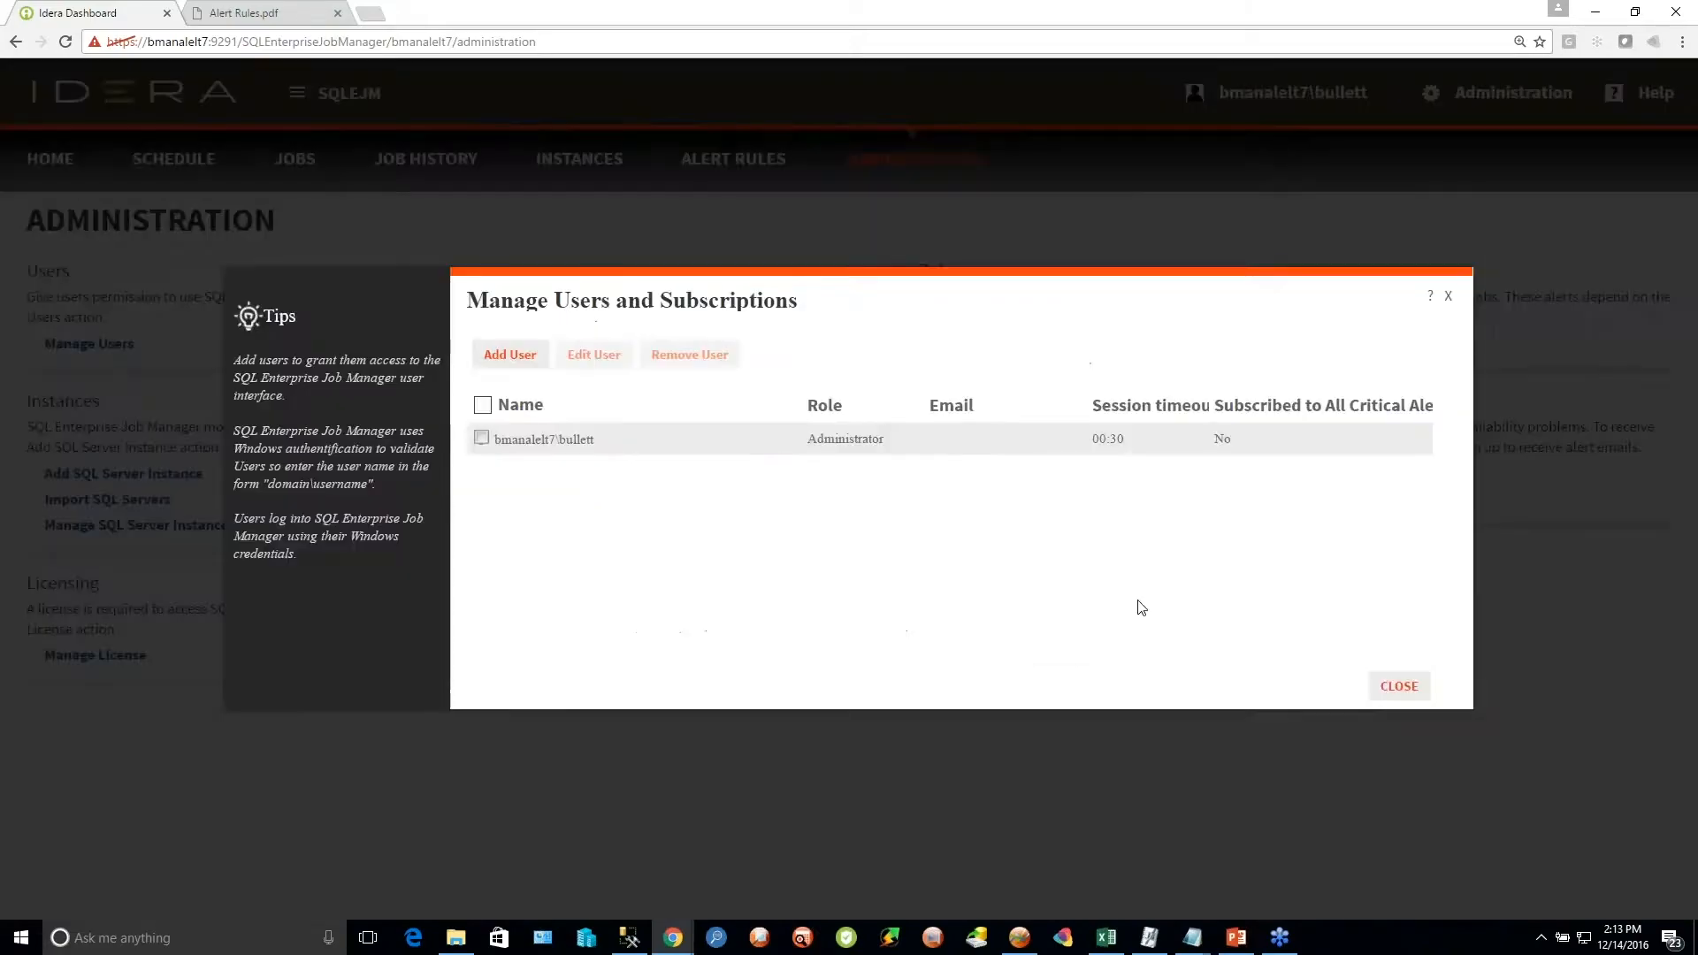
left_click(1404, 689)
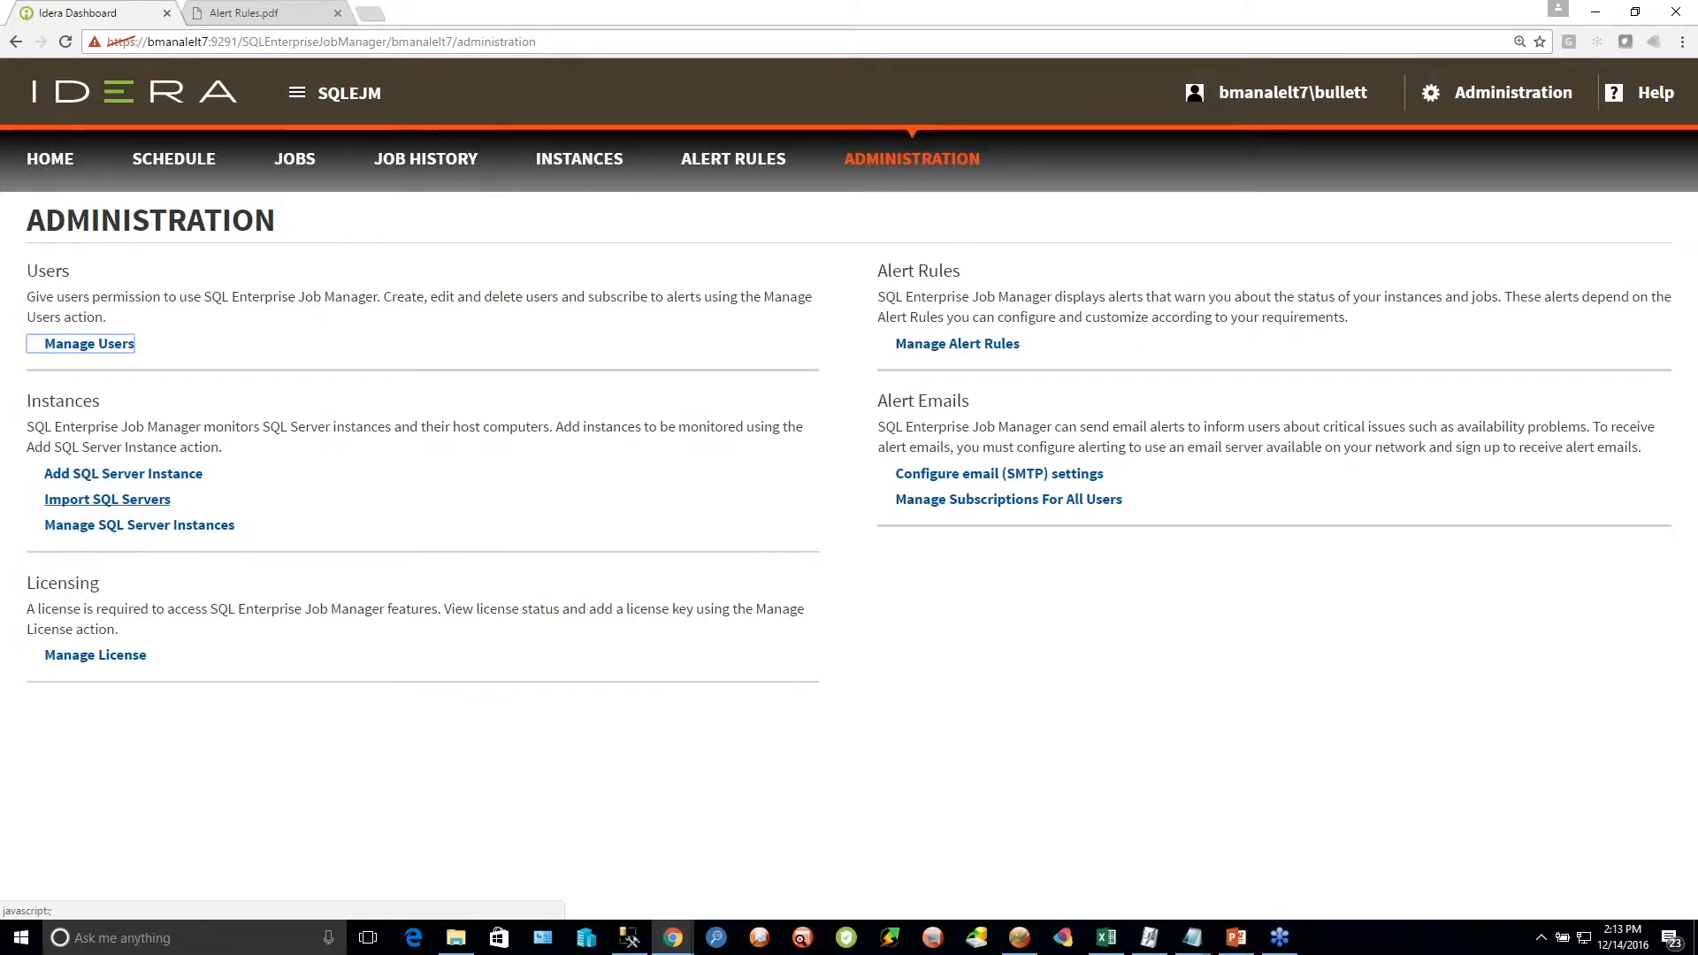
Start adding a SQL Server instance and review the instance settings and the SQL connection account type options
left_click(131, 482)
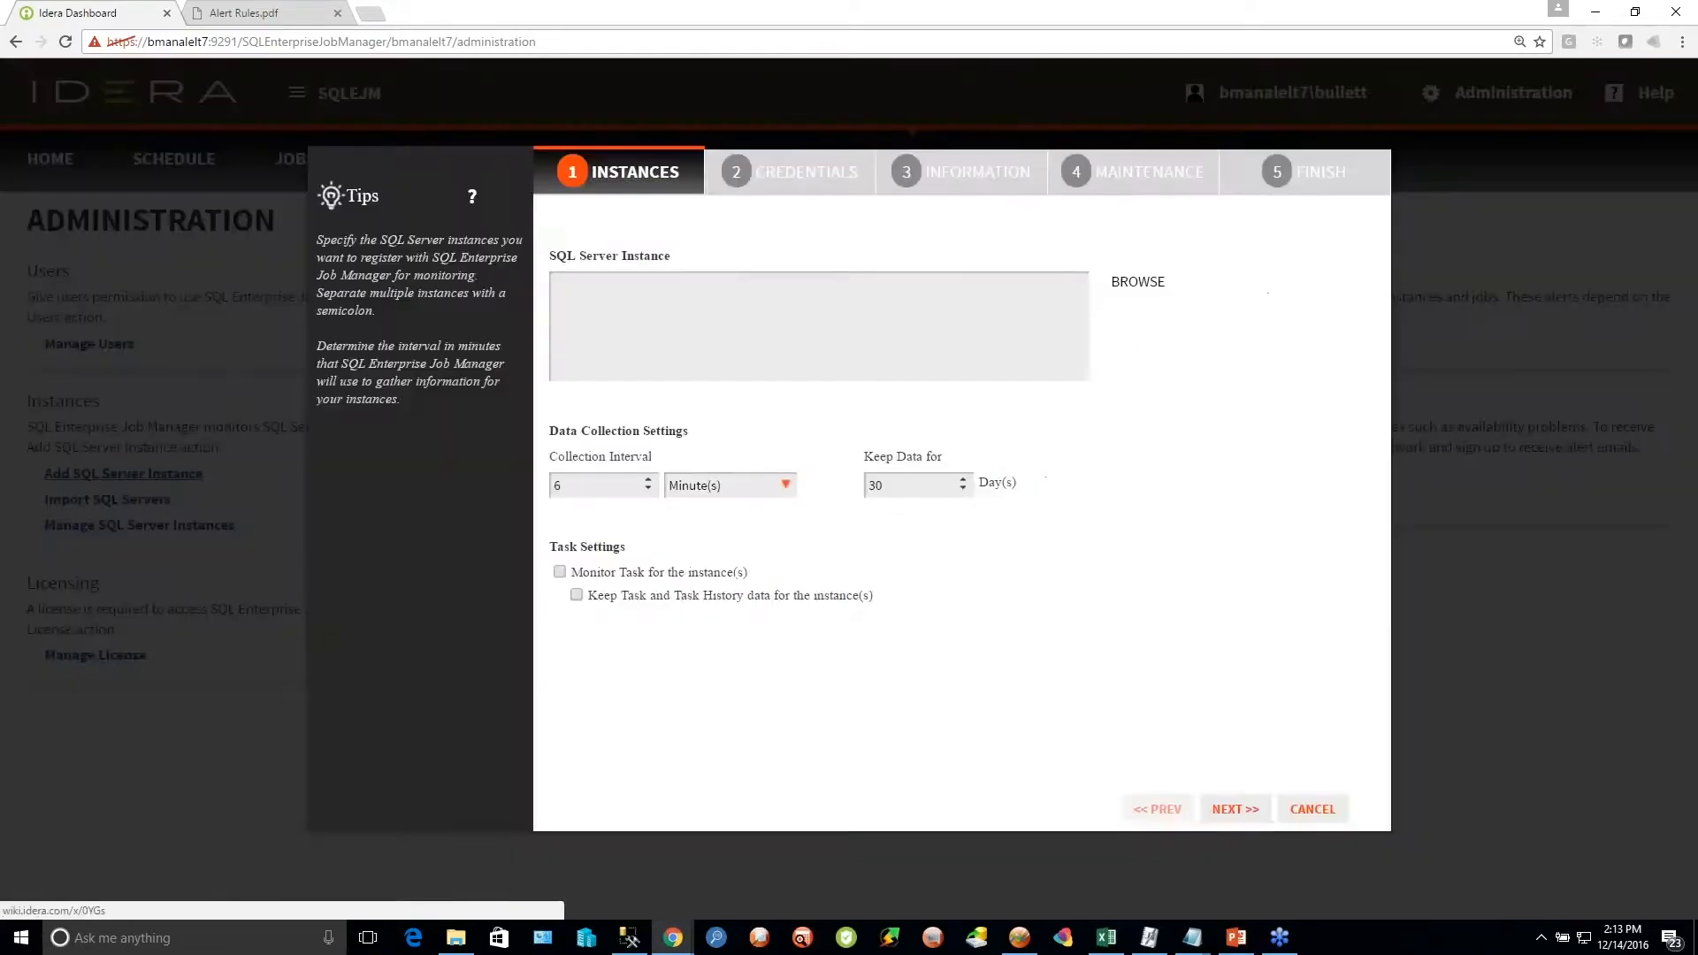
left_click(712, 290)
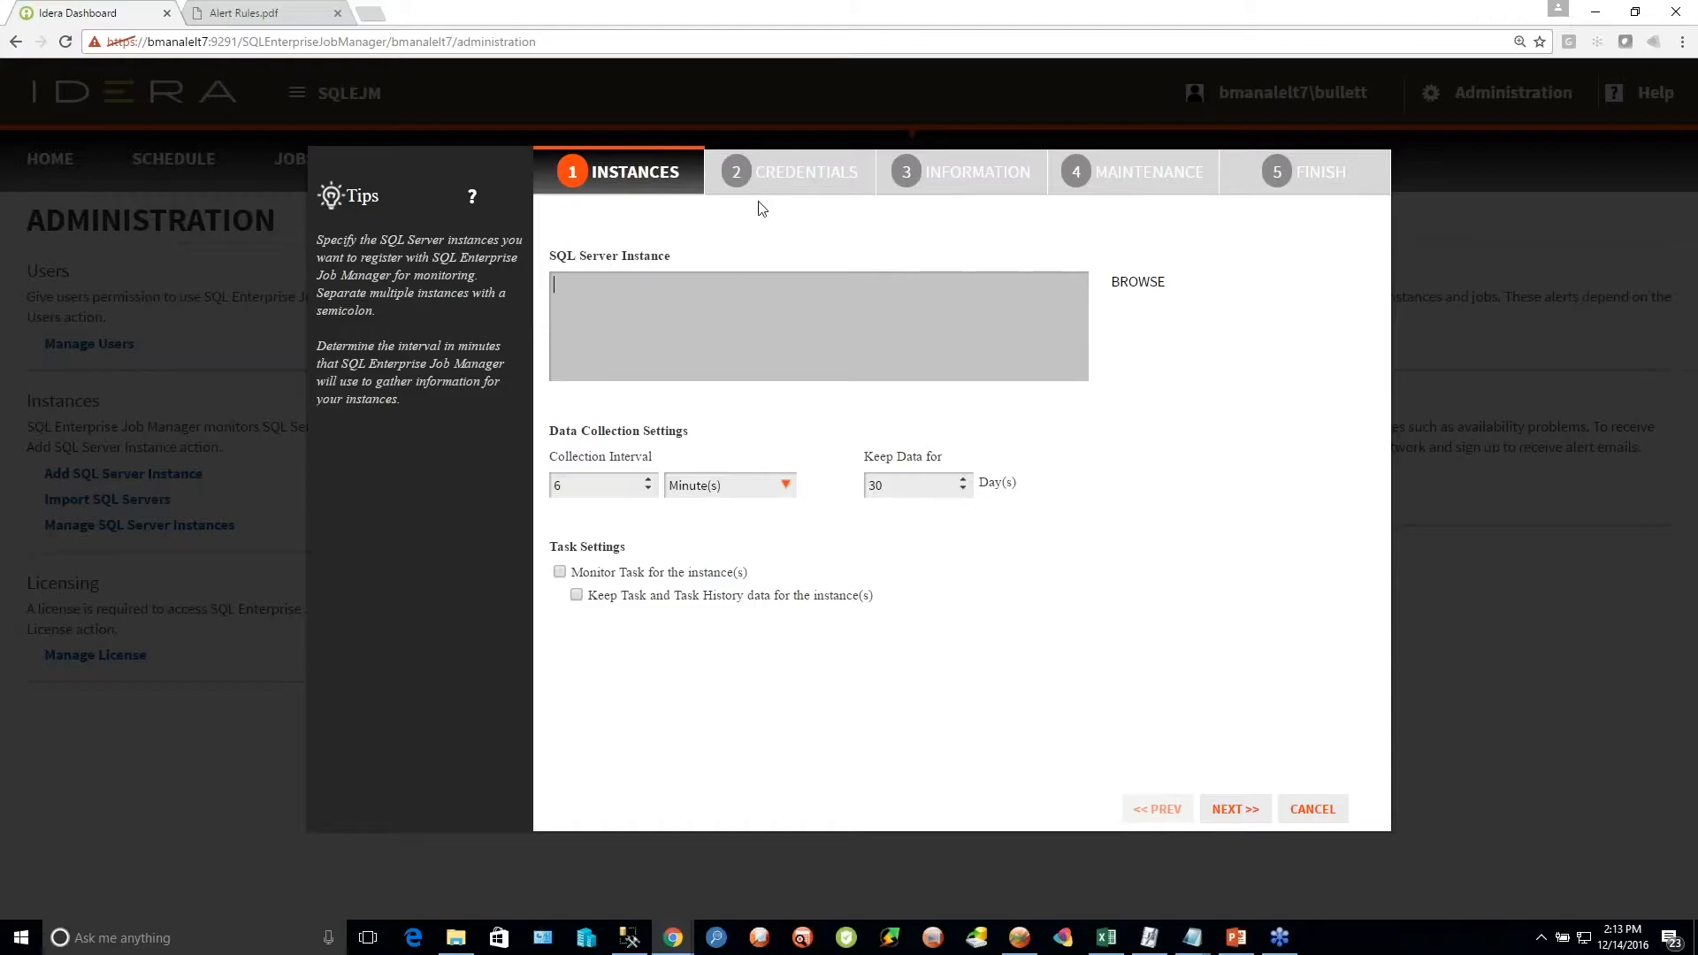
left_click(797, 184)
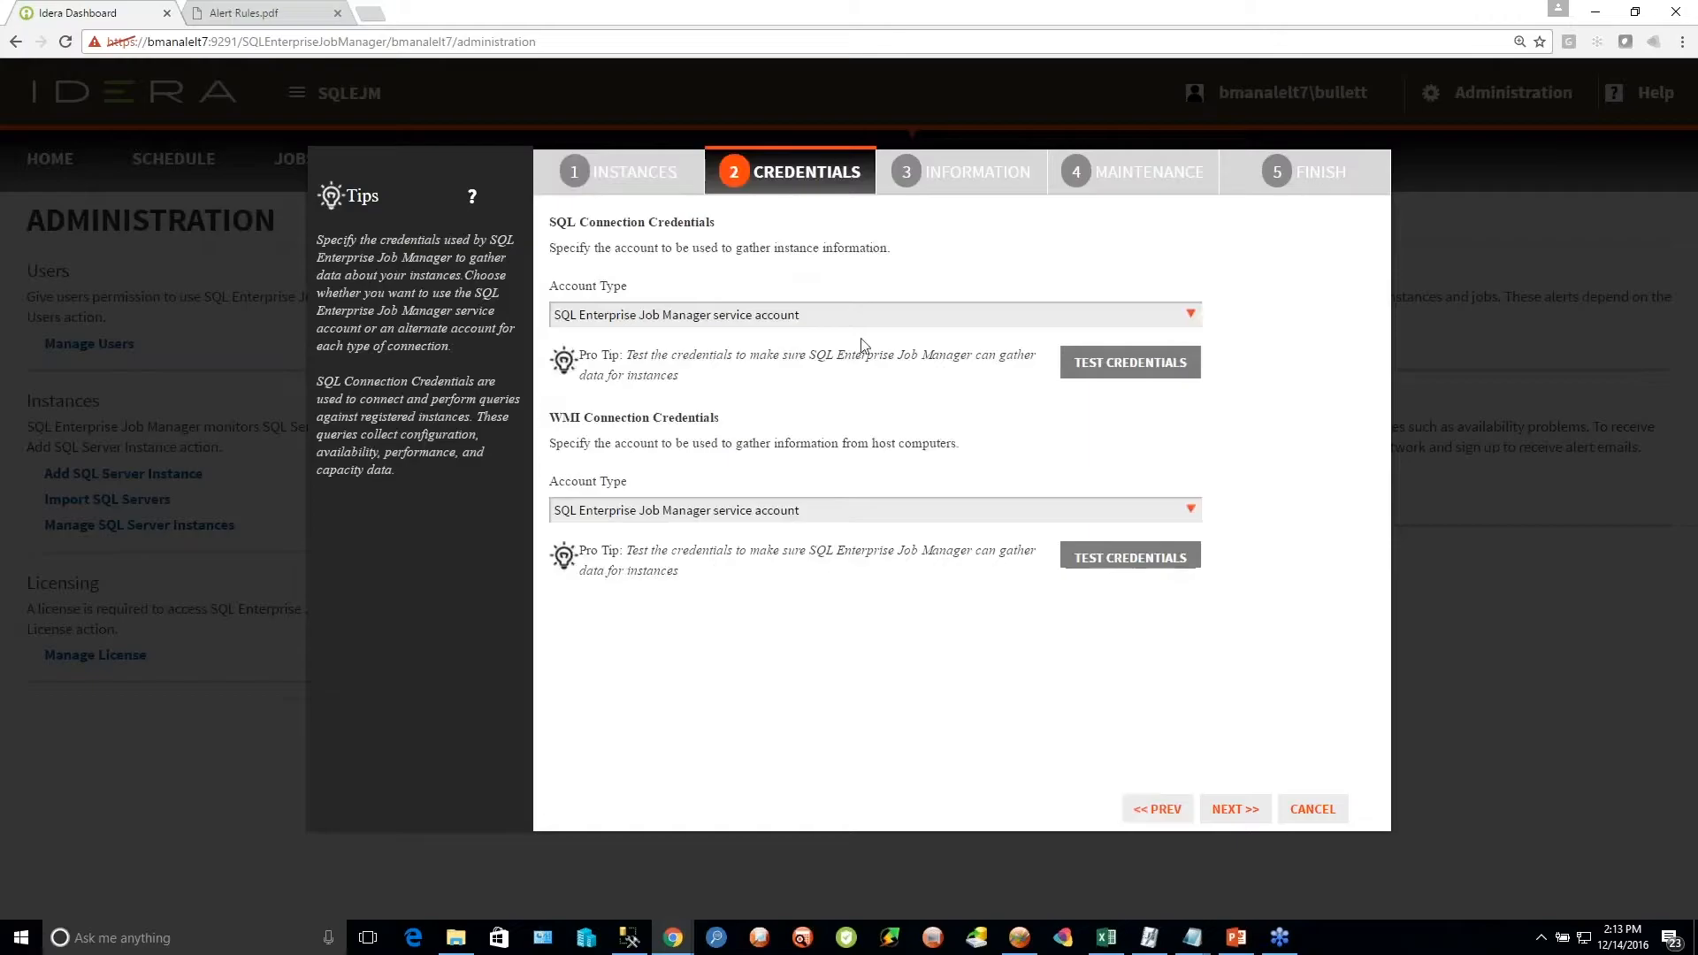
left_click(909, 329)
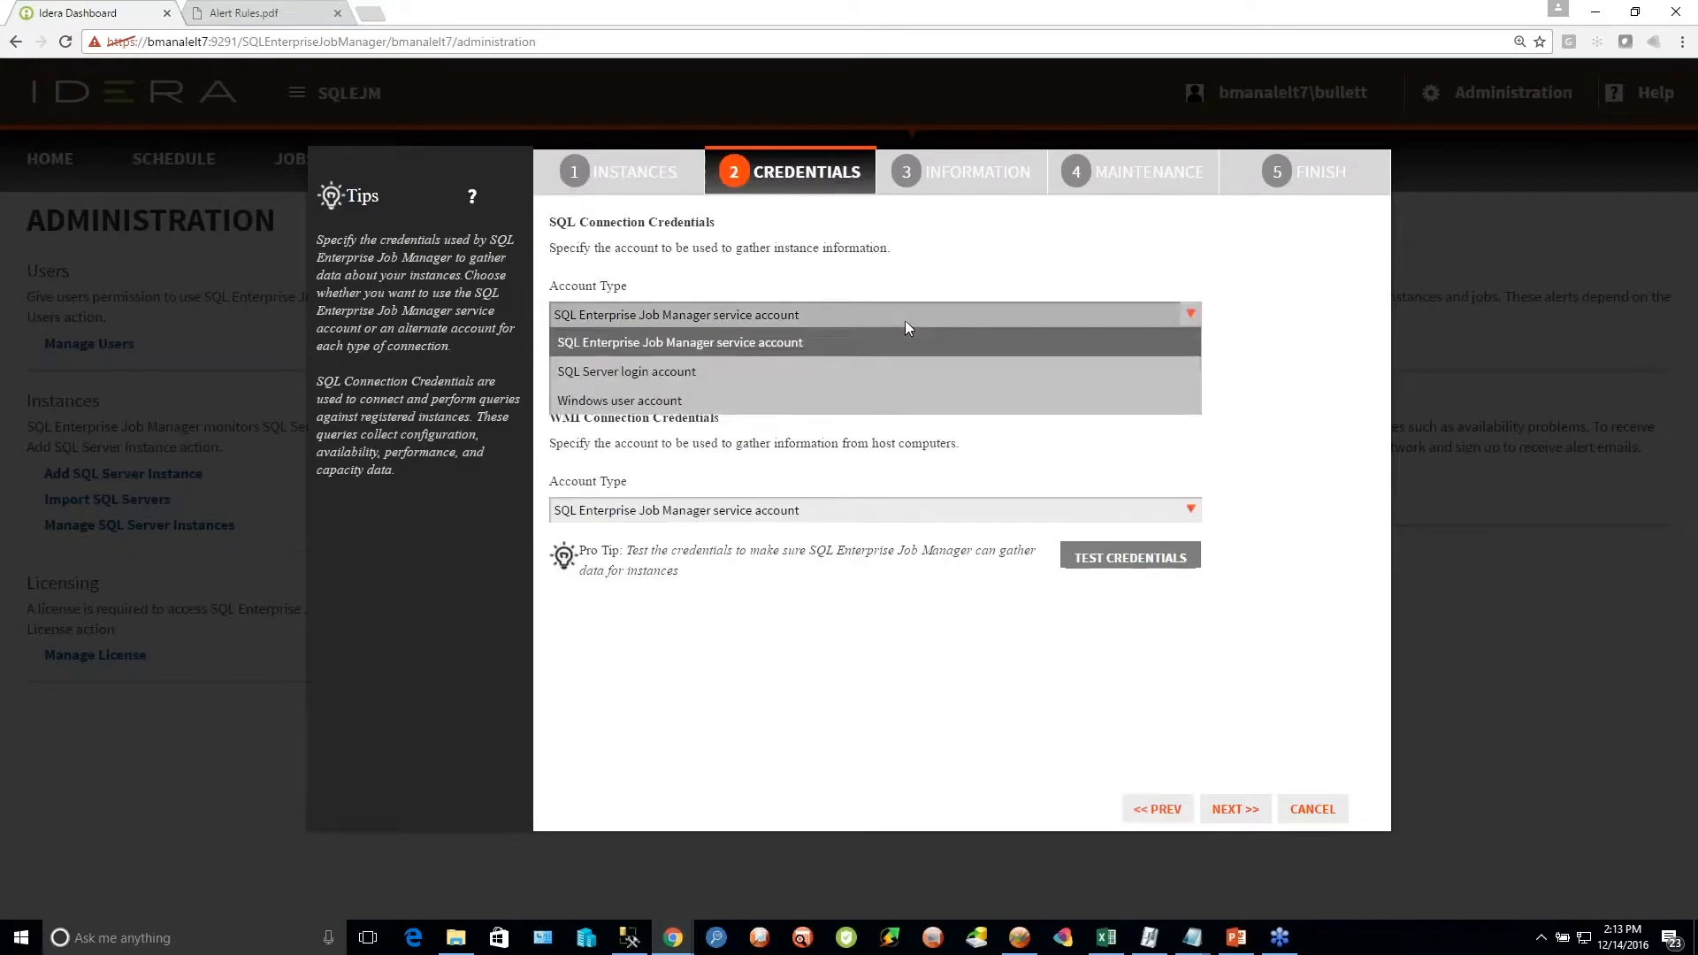
left_click(903, 275)
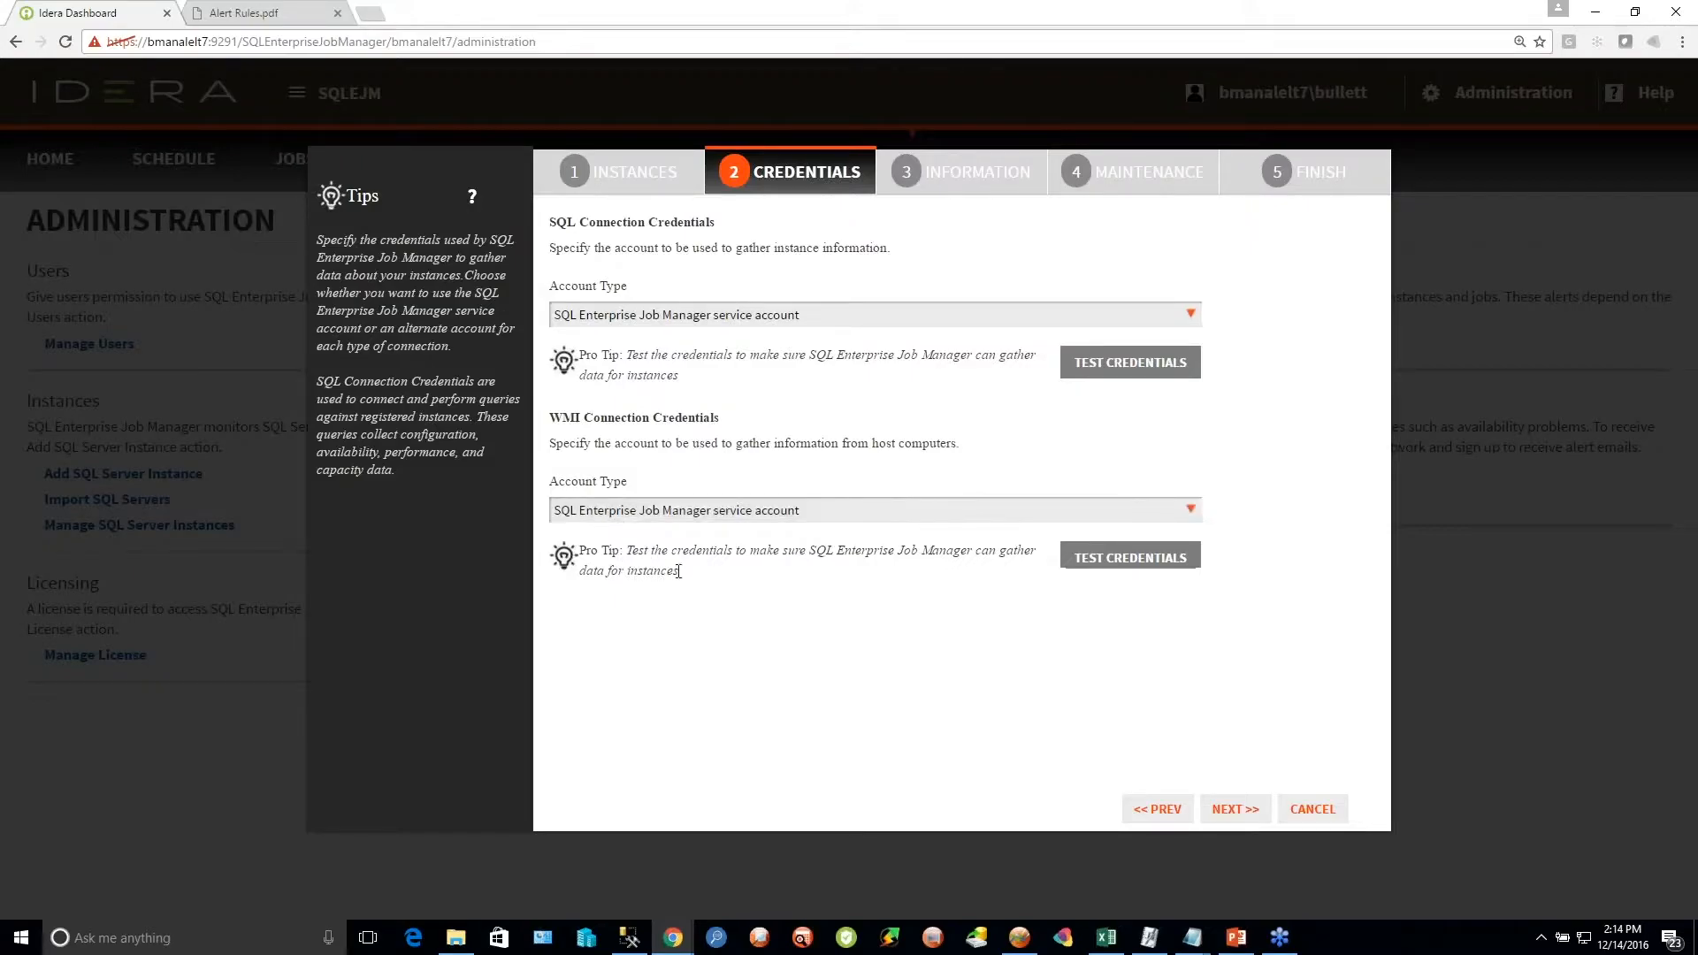
Choose an existing owner from the list and set the location to Houston in the new instance's information
left_click(954, 183)
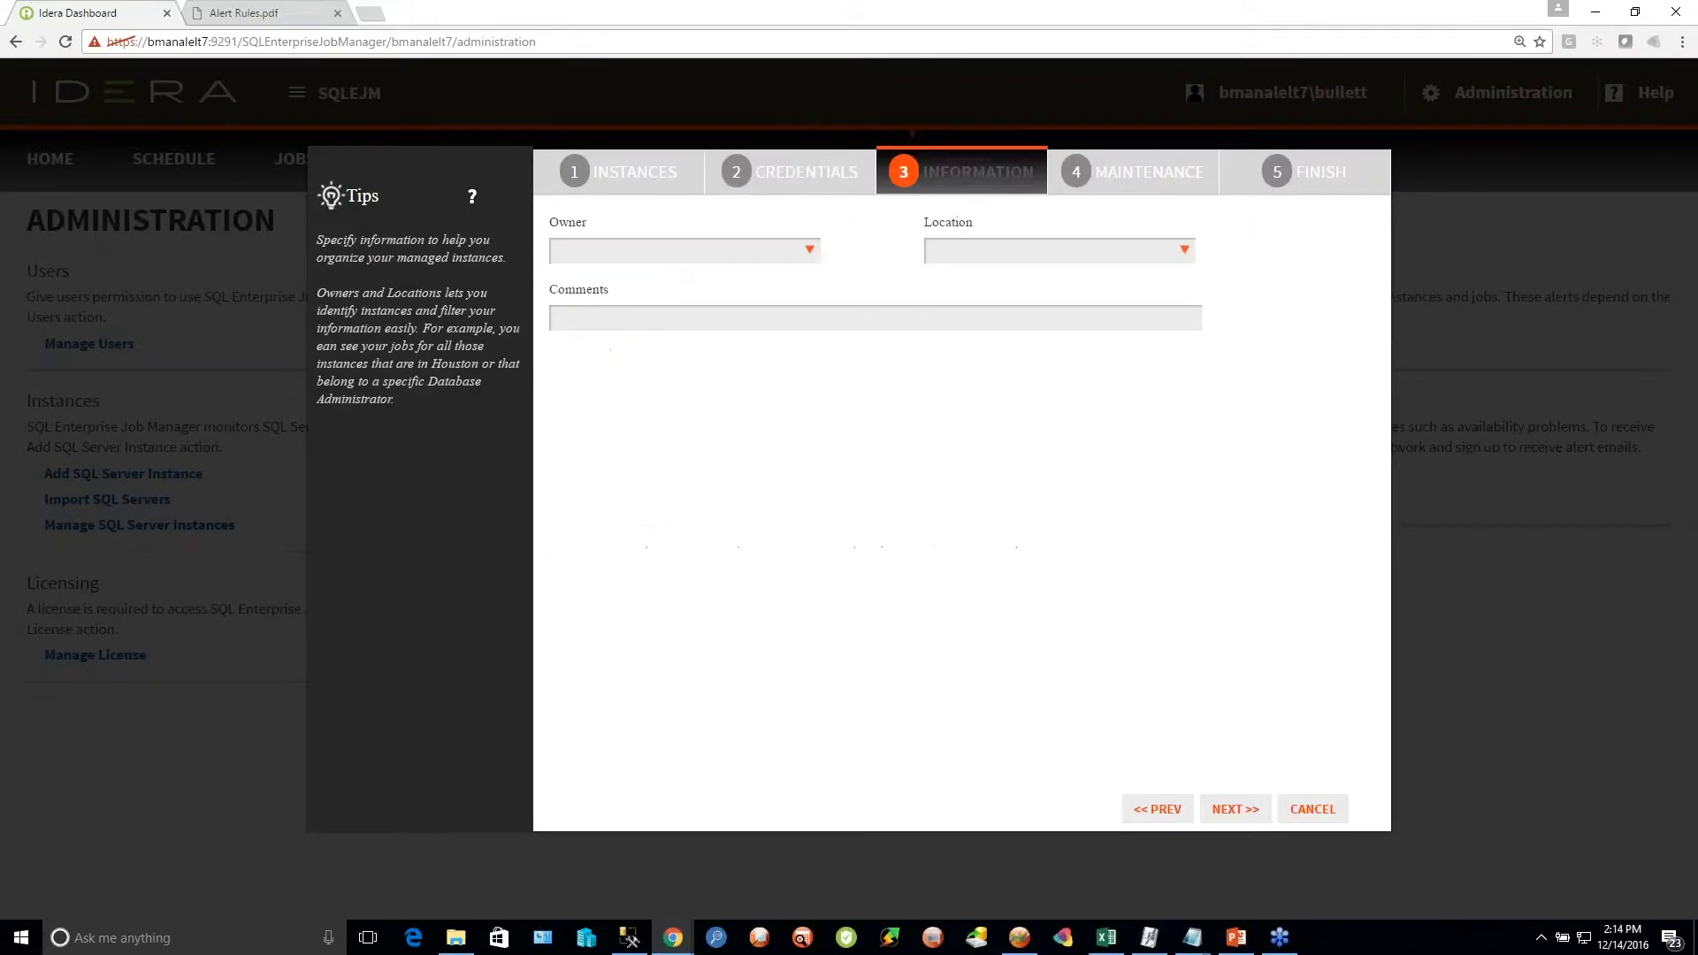
left_click(812, 254)
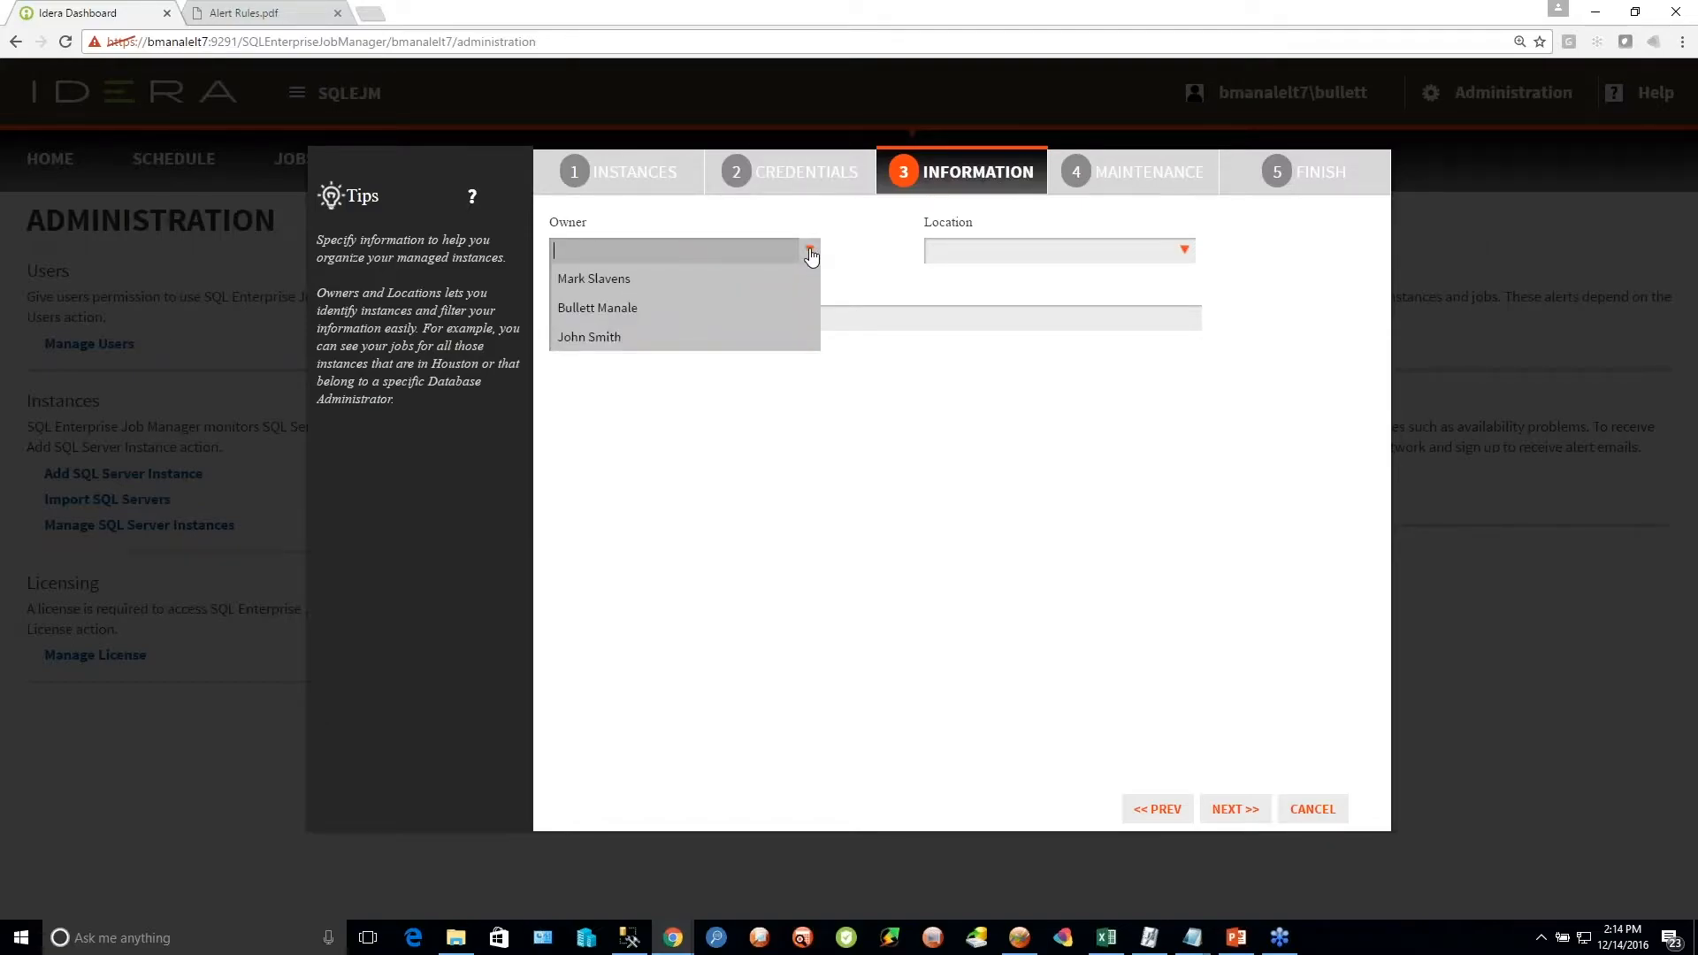
left_click(722, 308)
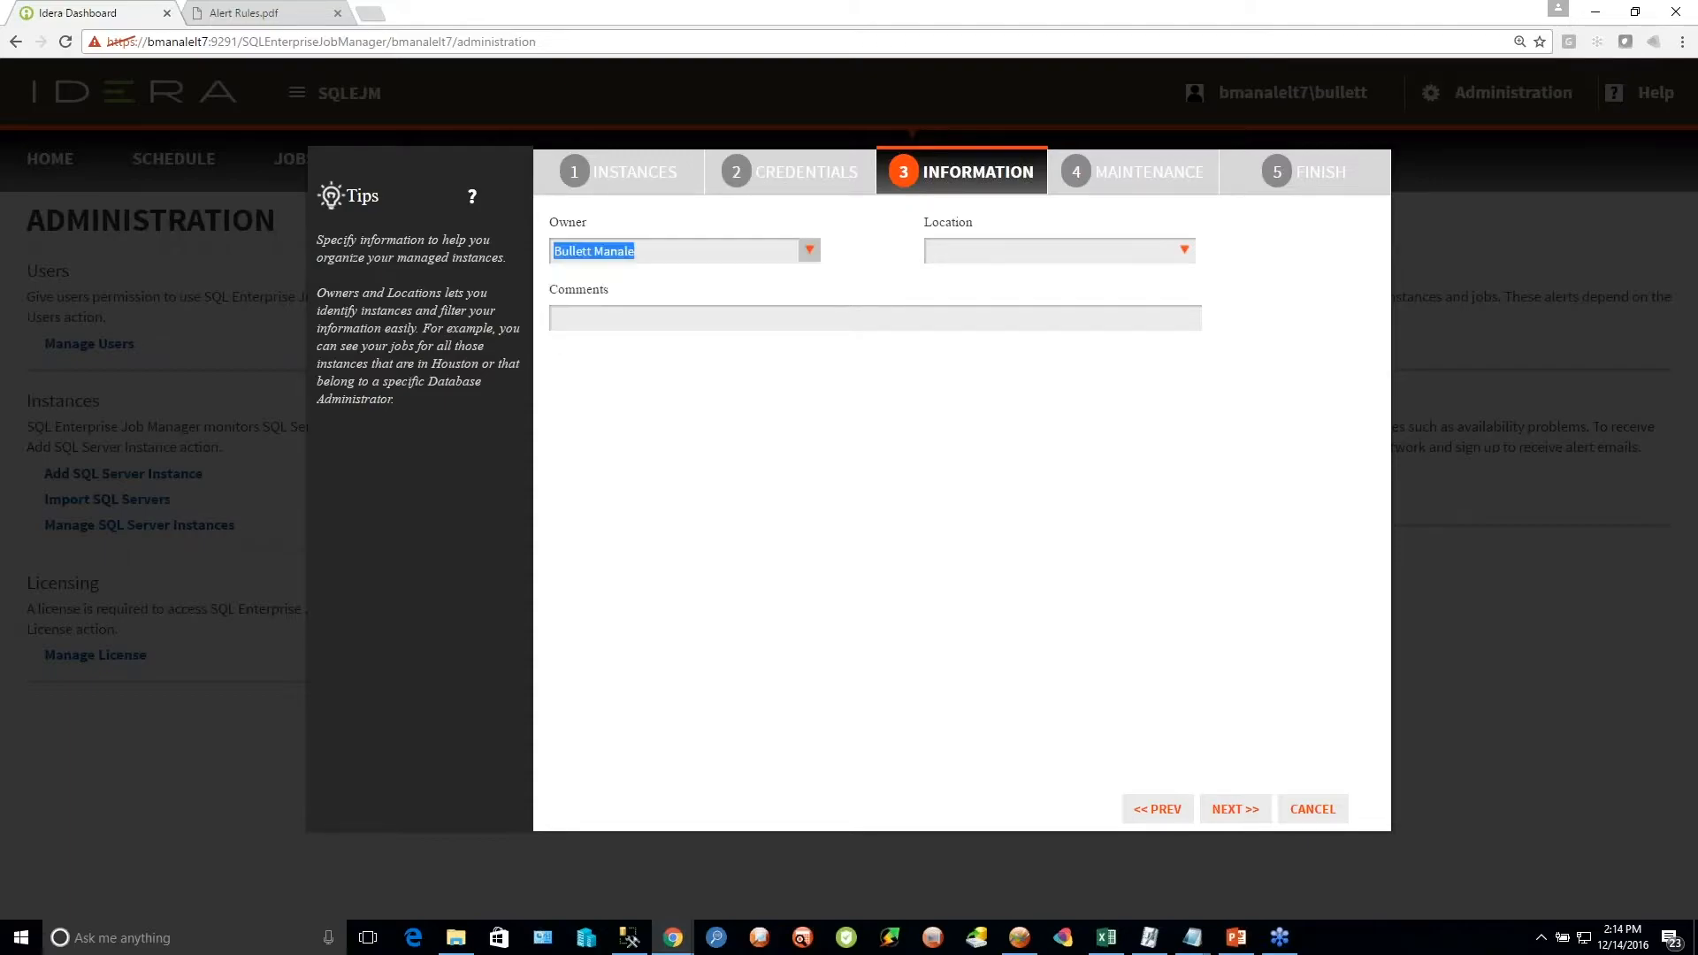
left_click(1179, 264)
left_click(1061, 281)
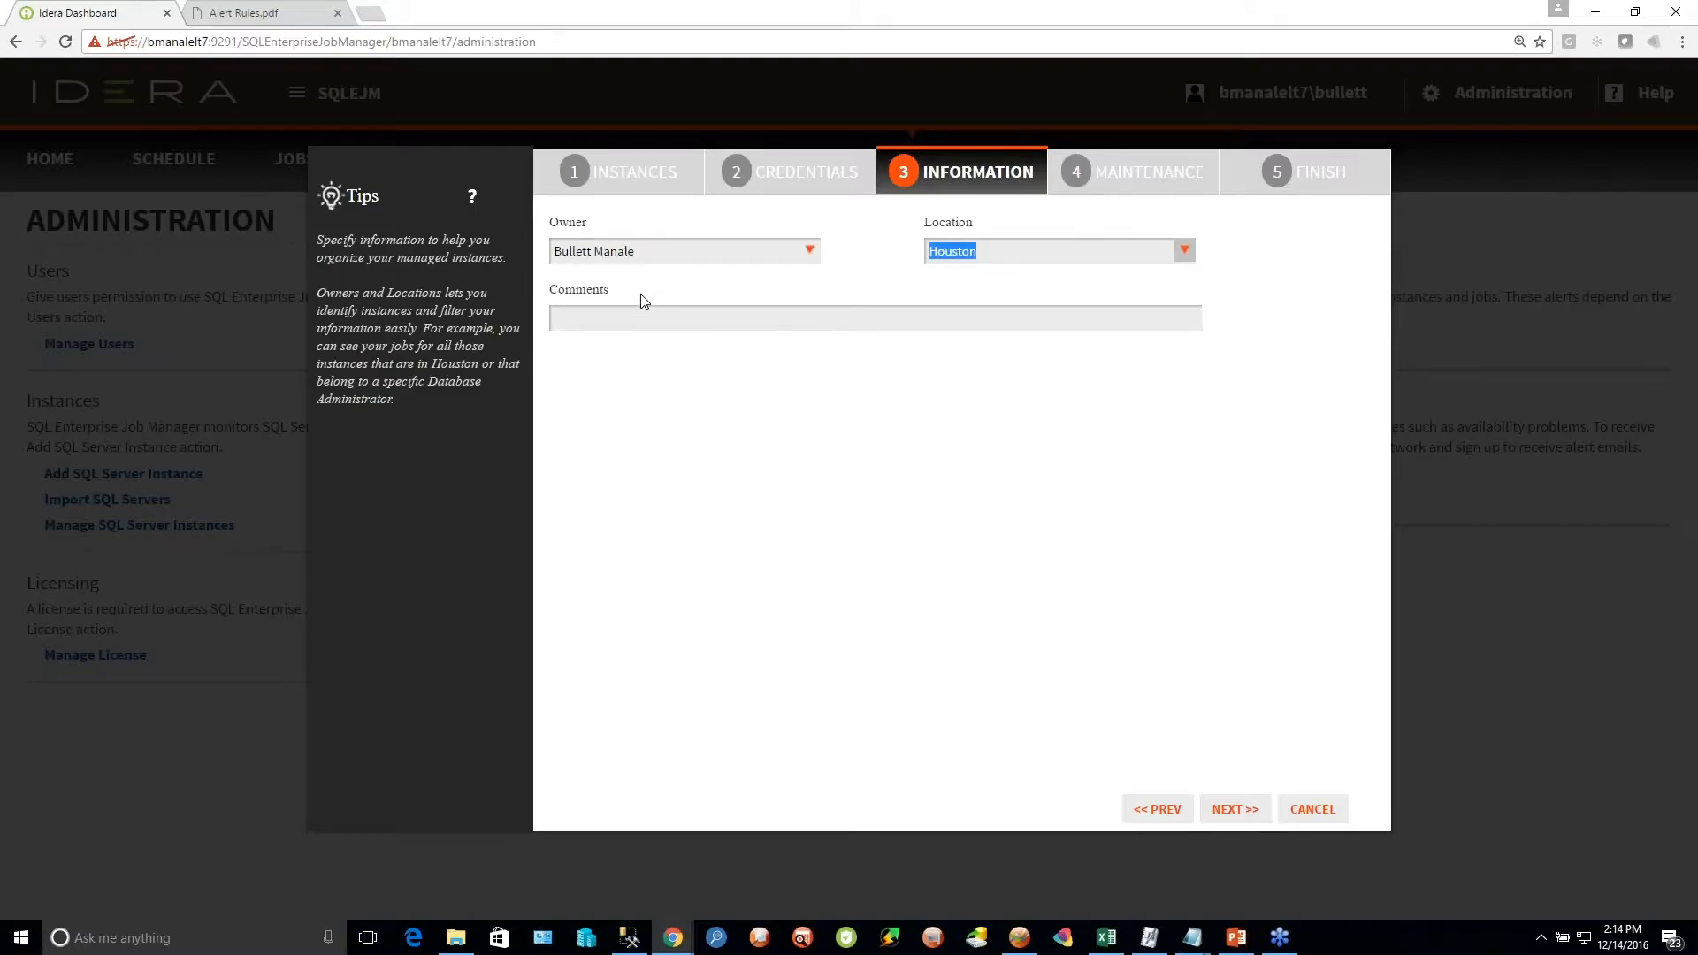
Review the new instance's maintenance schedule options, including disabling alerts during maintenance, and close the wizard without saving
left_click(1127, 188)
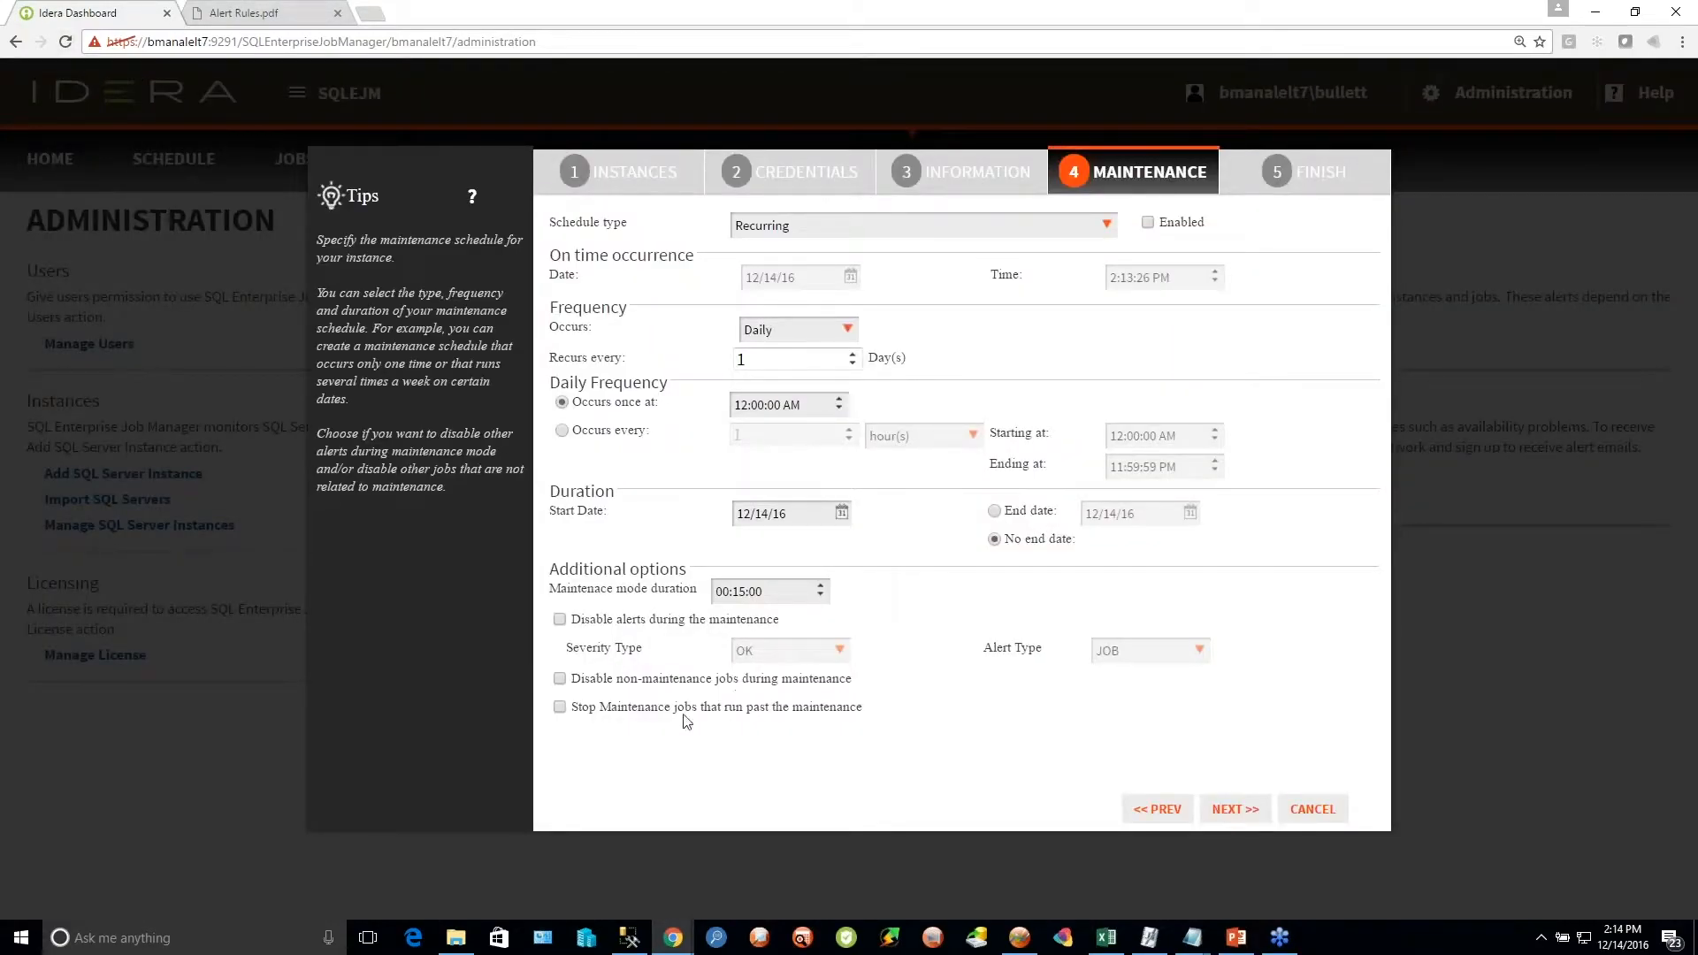
left_click(560, 619)
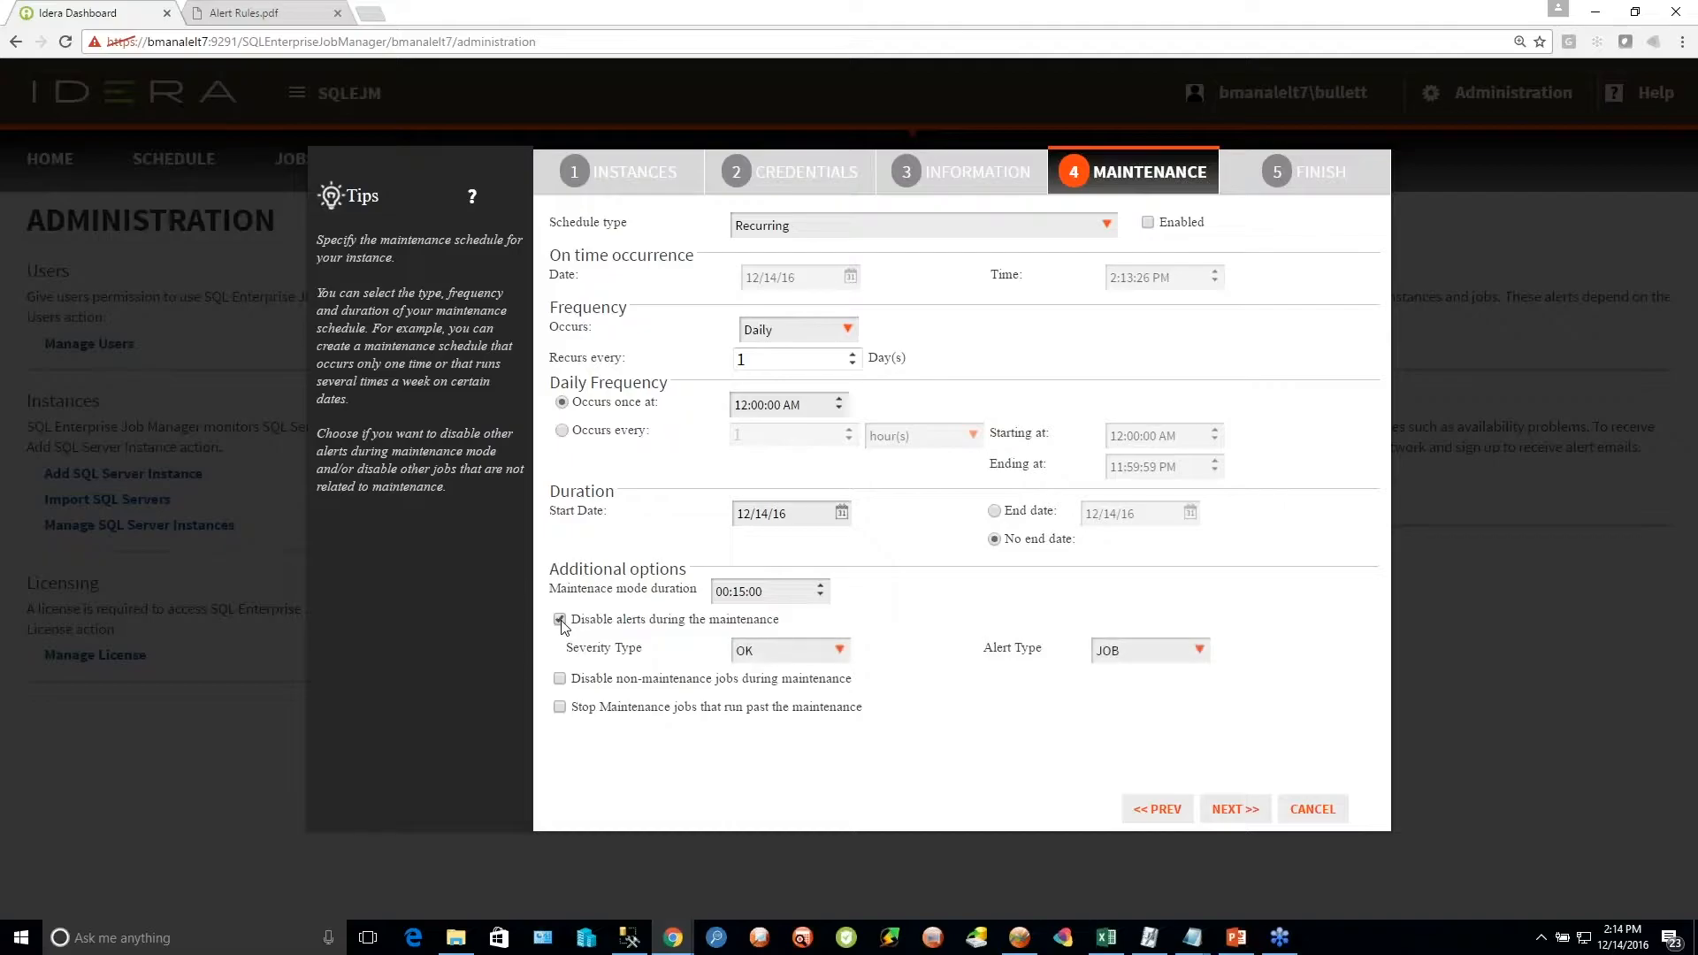
left_click(560, 621)
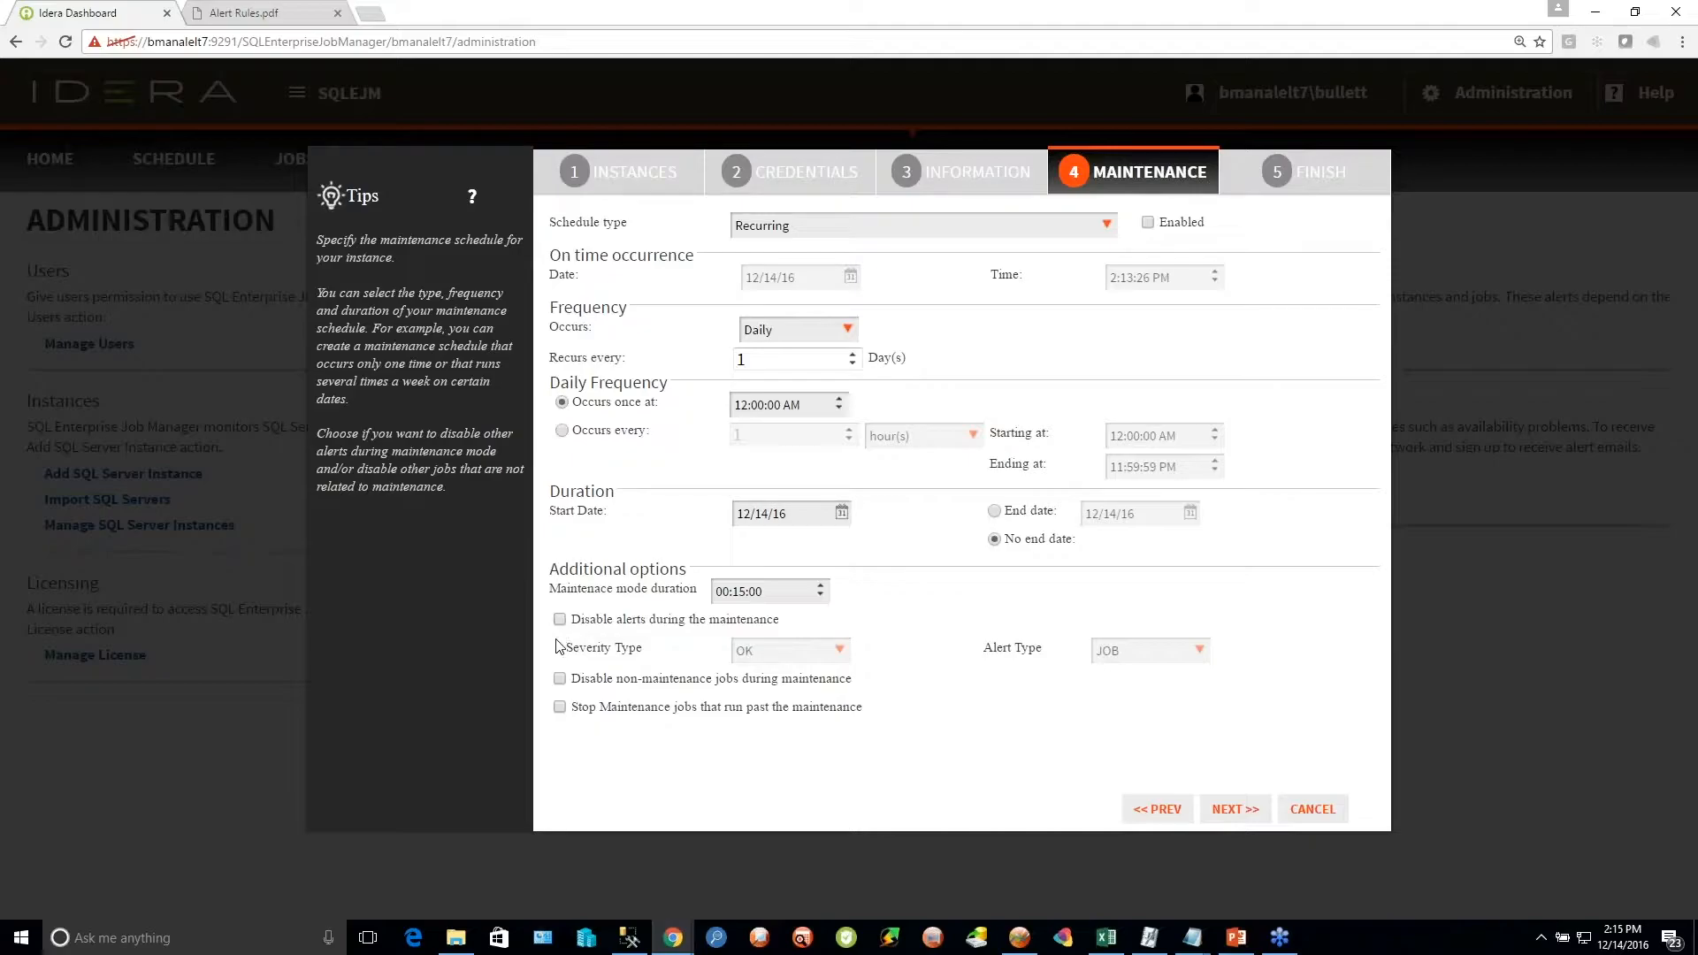
left_click(1307, 813)
left_click(1064, 547)
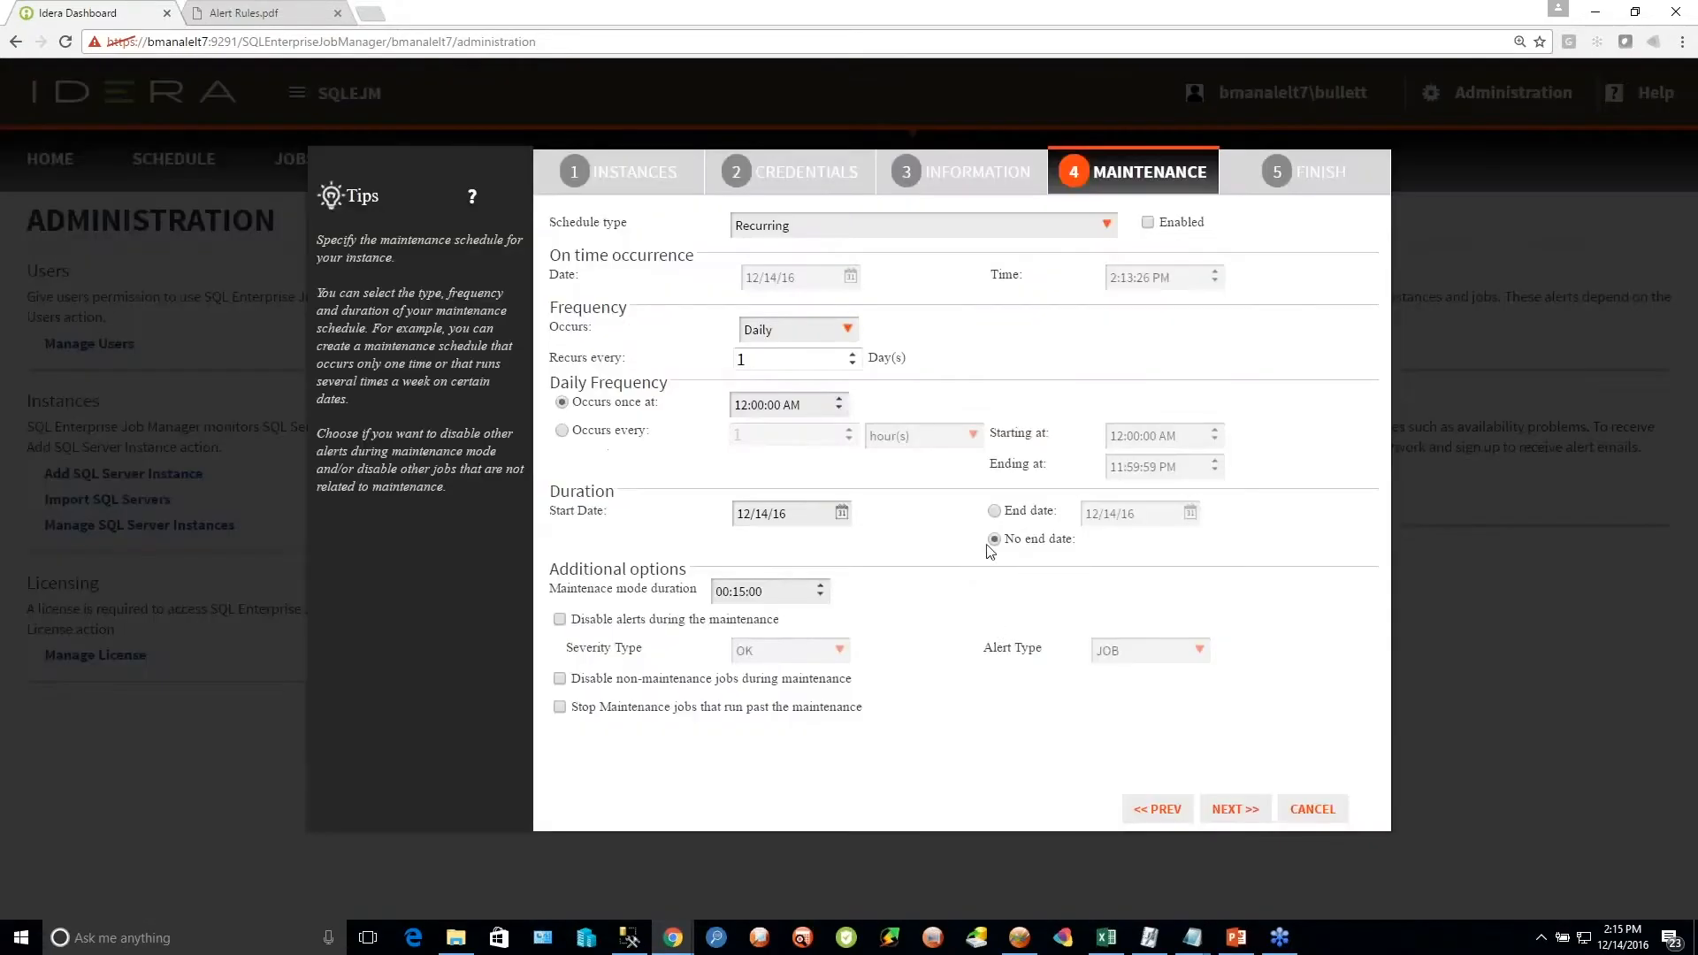
left_click(1311, 809)
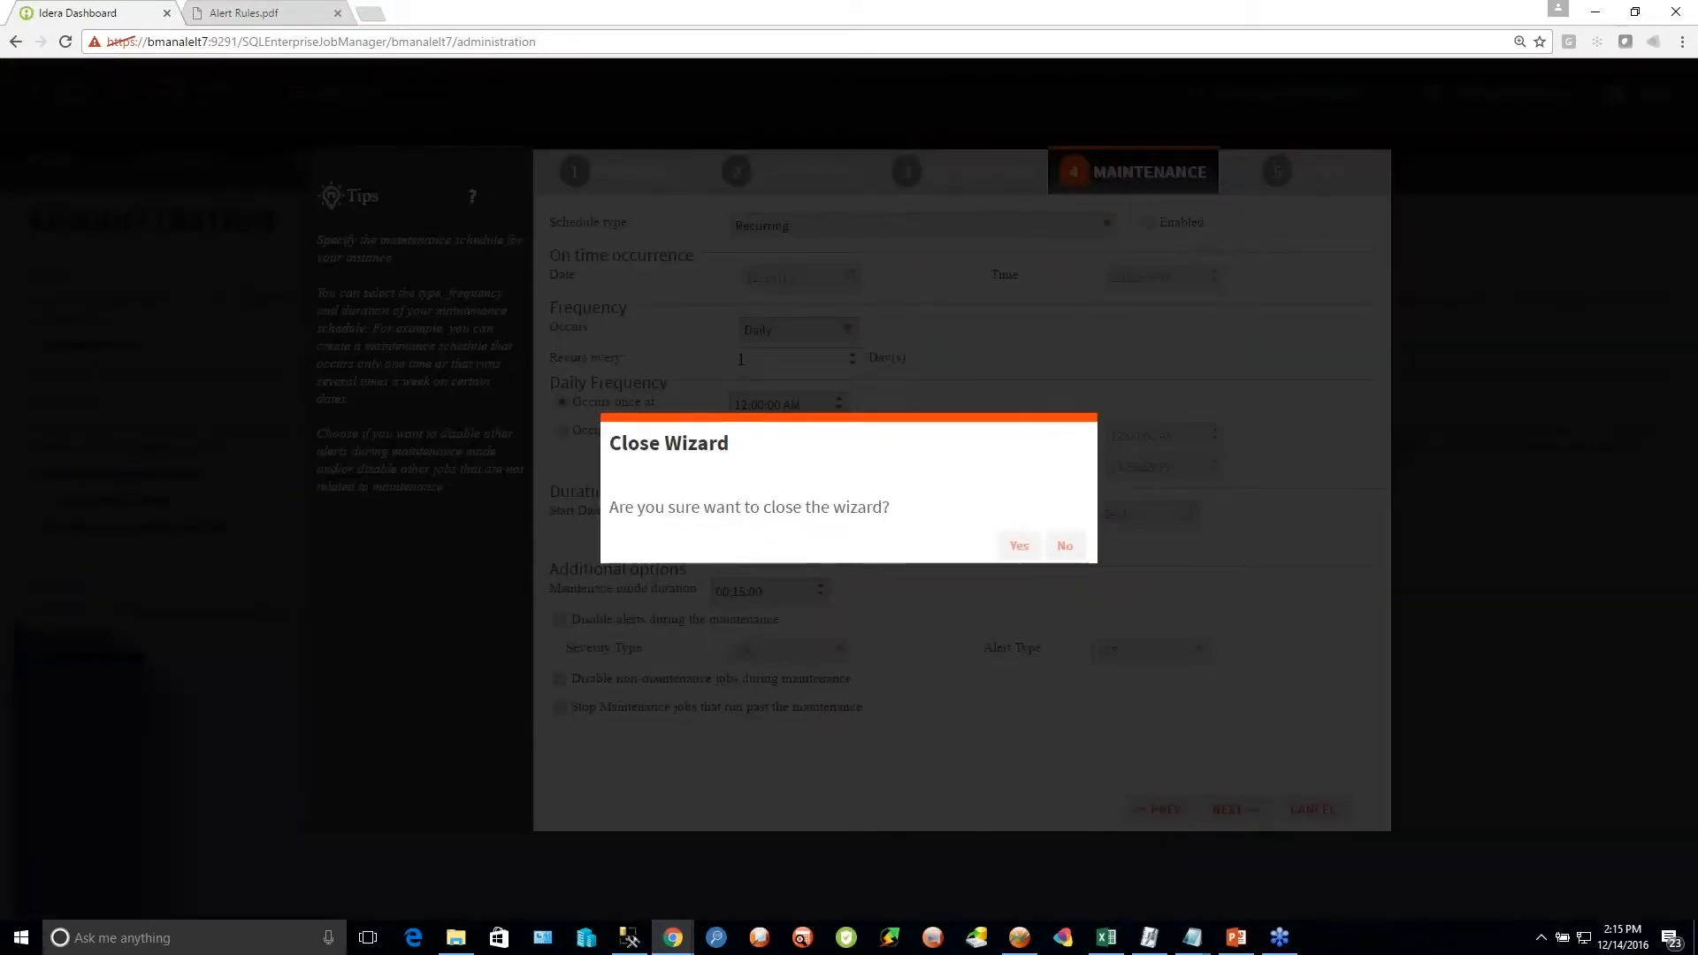
left_click(1018, 546)
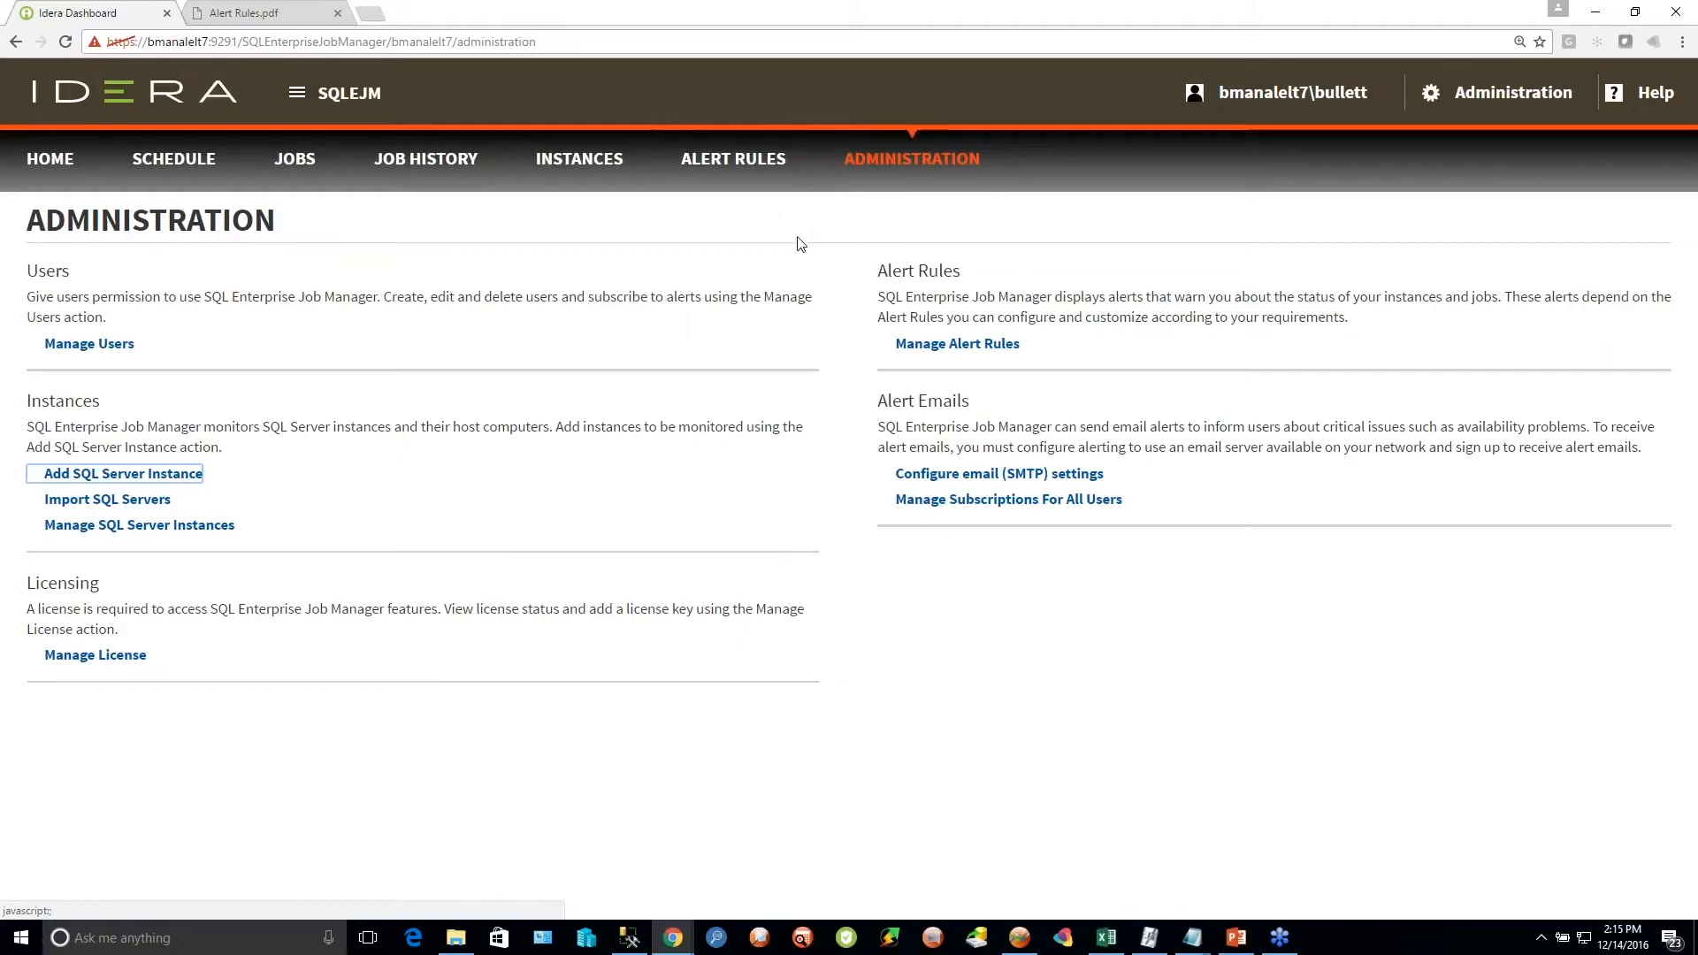
Start adding a job to the monitored jobs and review its steps, schedules, alerts, notifications and targets settings
left_click(297, 168)
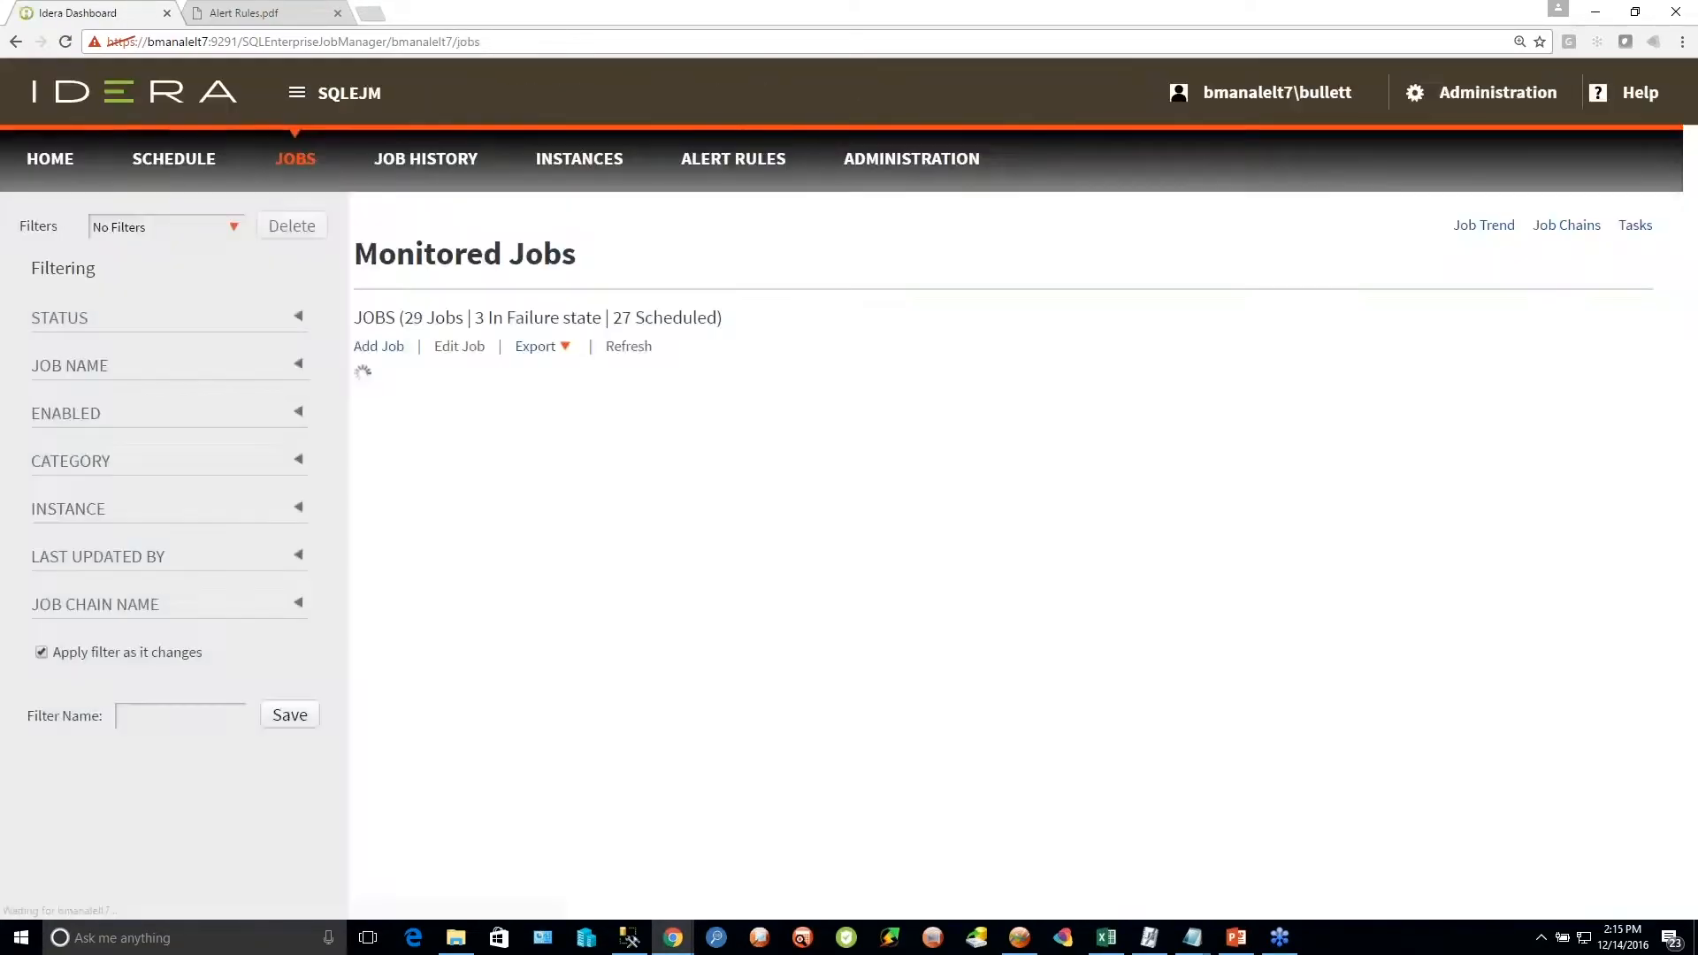
left_click(380, 348)
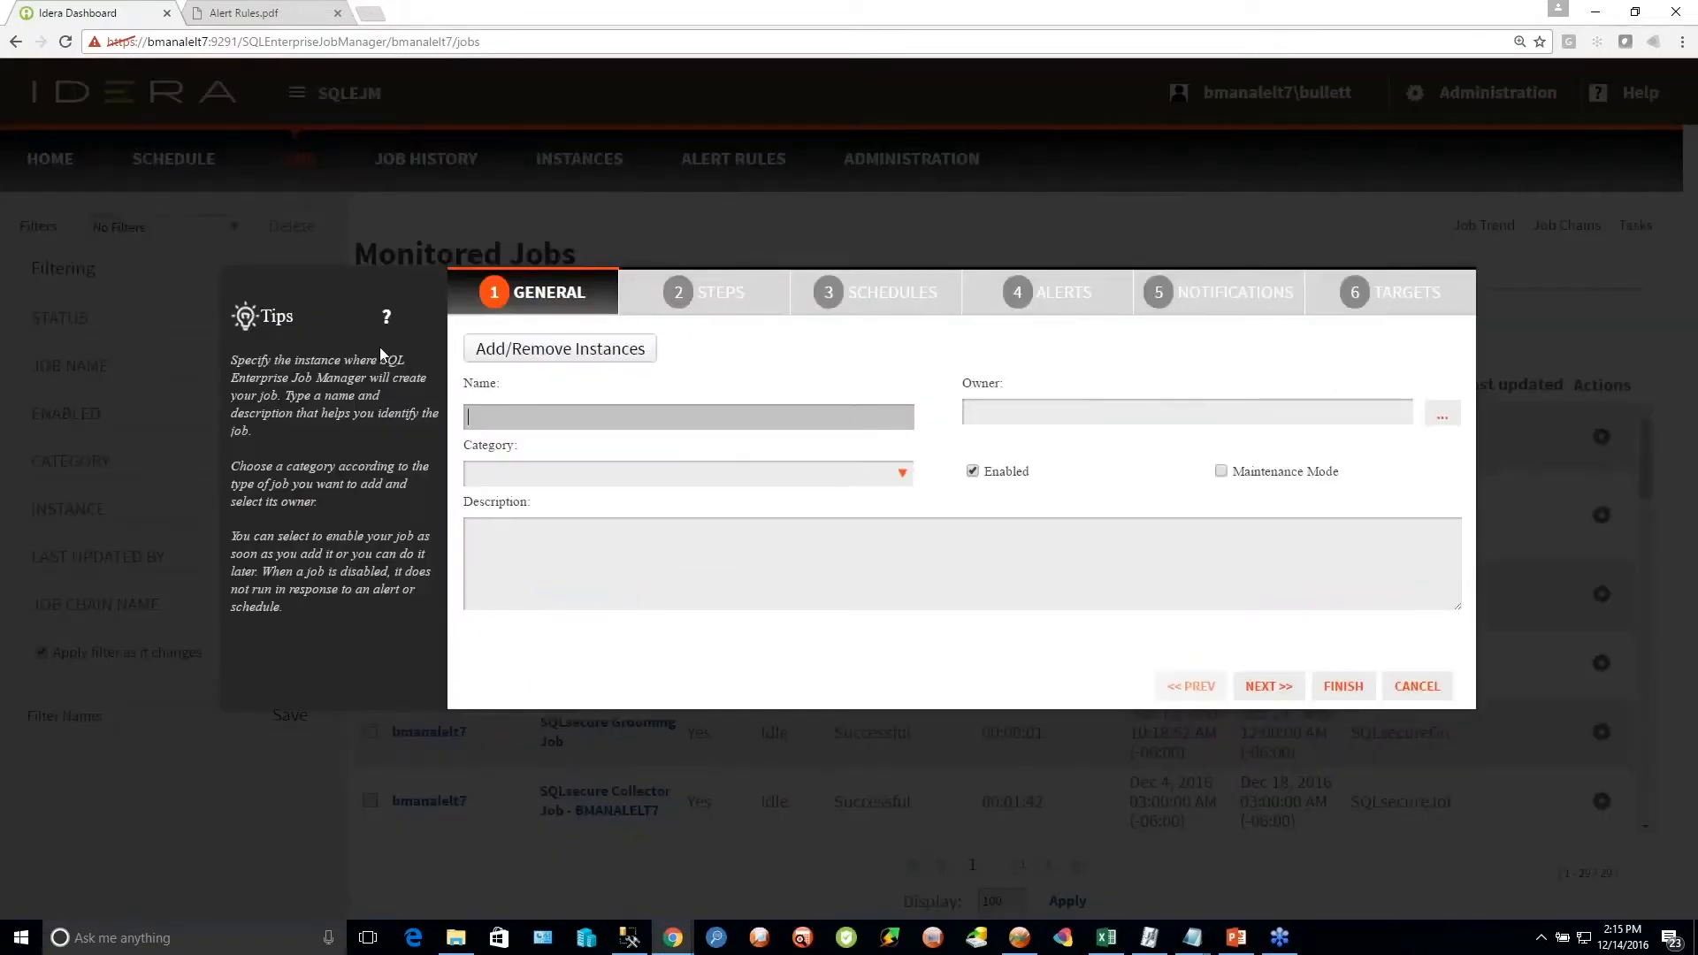
left_click(760, 302)
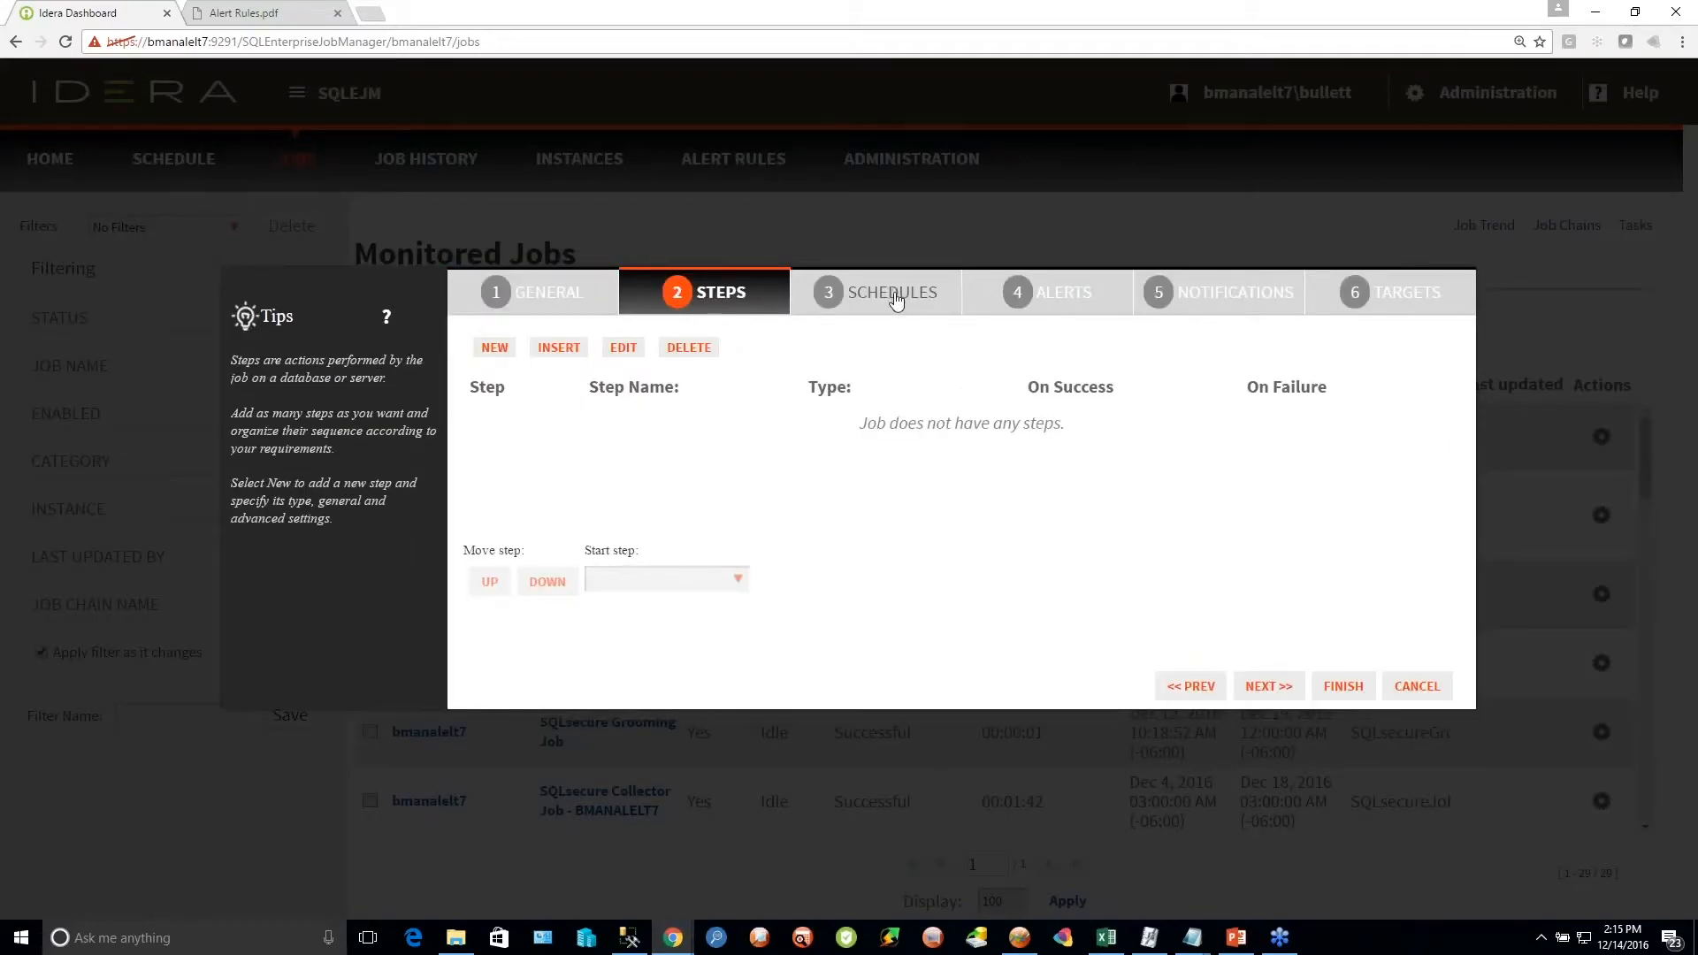
left_click(896, 300)
left_click(1053, 293)
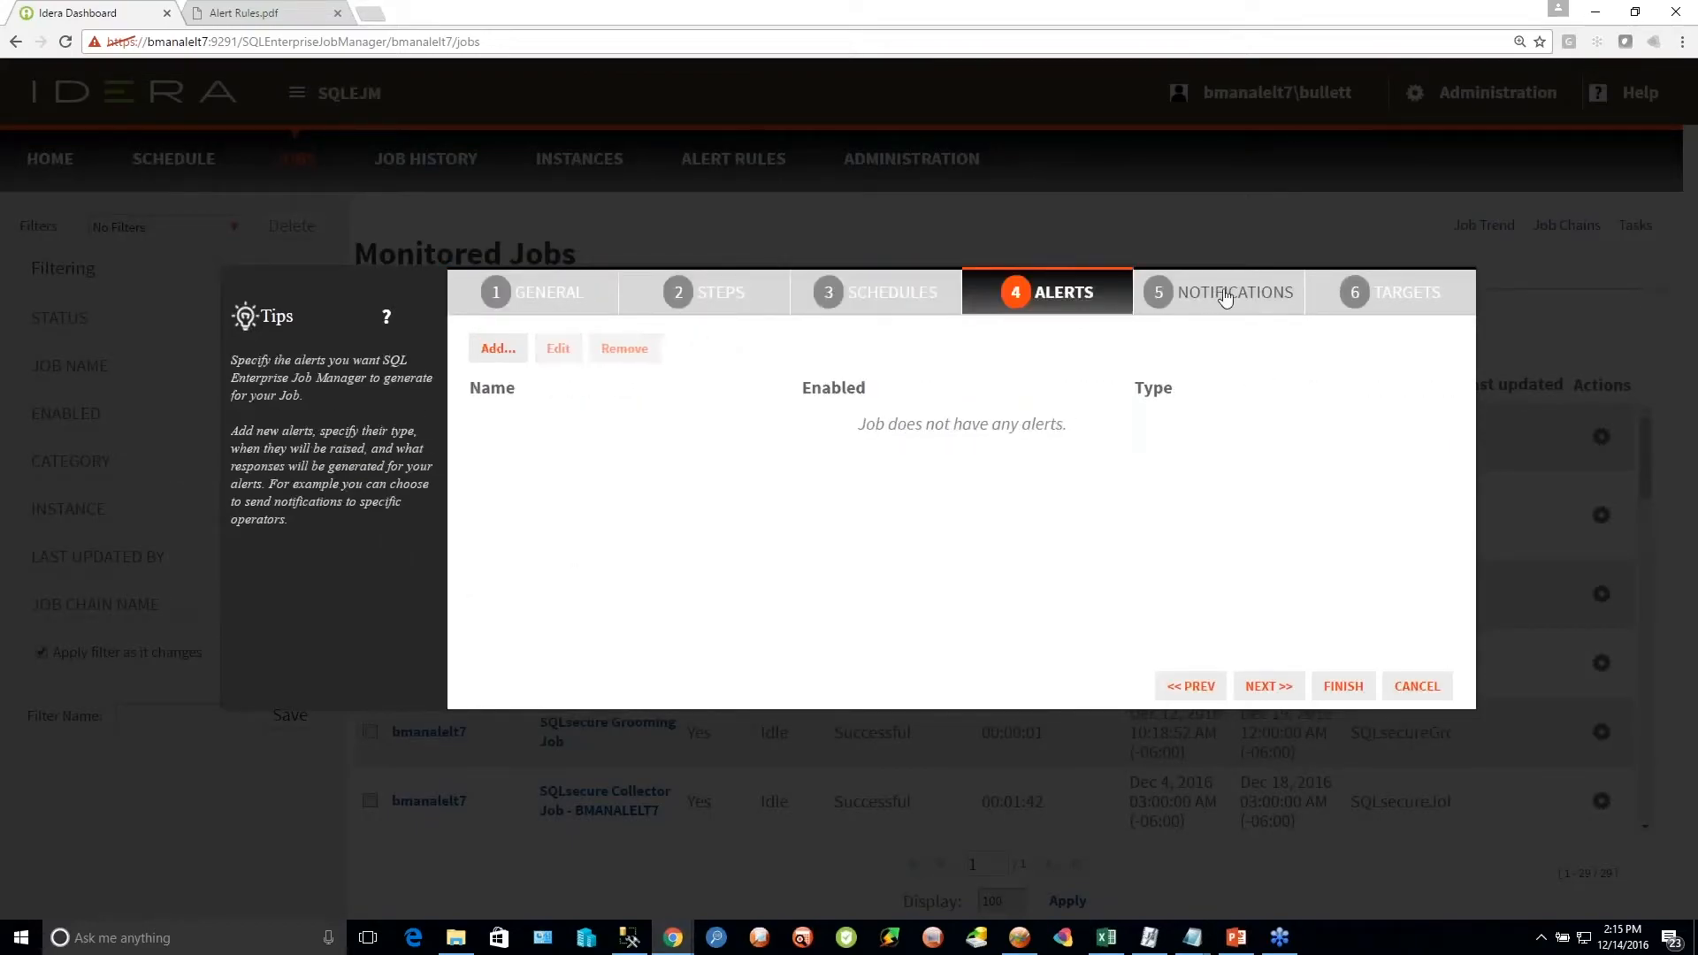
left_click(1228, 294)
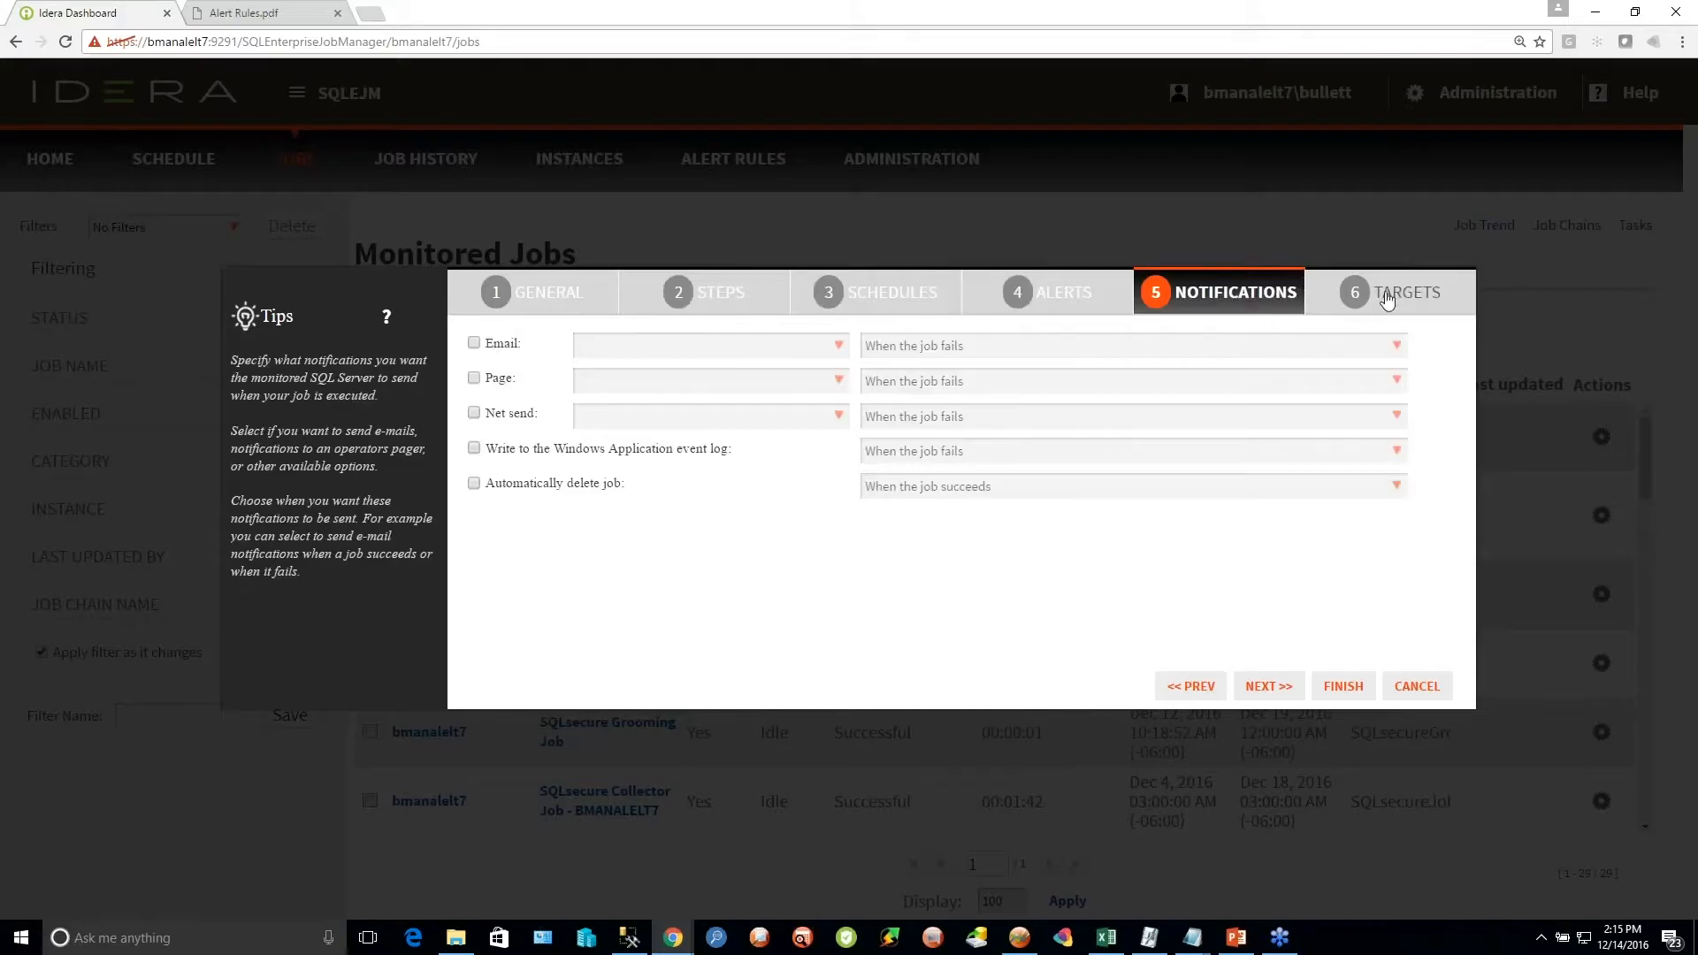
left_click(1386, 299)
Revisit the new job's notifications, alerts, schedules, steps and general settings, and close the wizard without saving
left_click(1232, 295)
left_click(1057, 293)
left_click(837, 302)
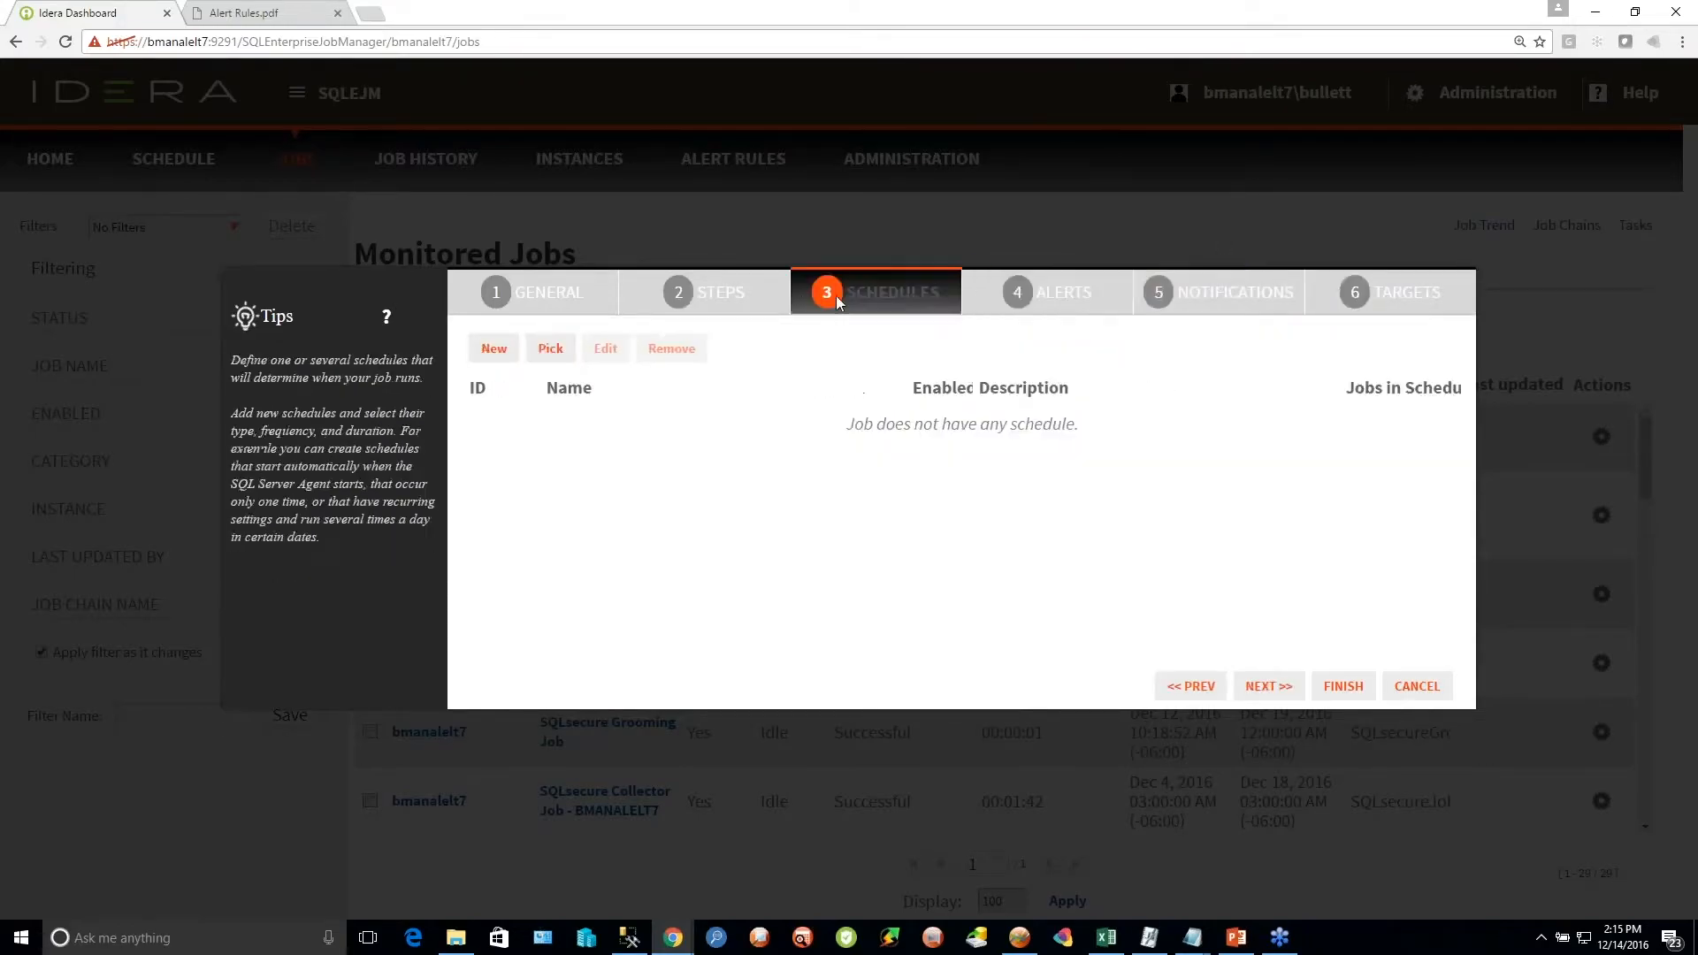
left_click(734, 301)
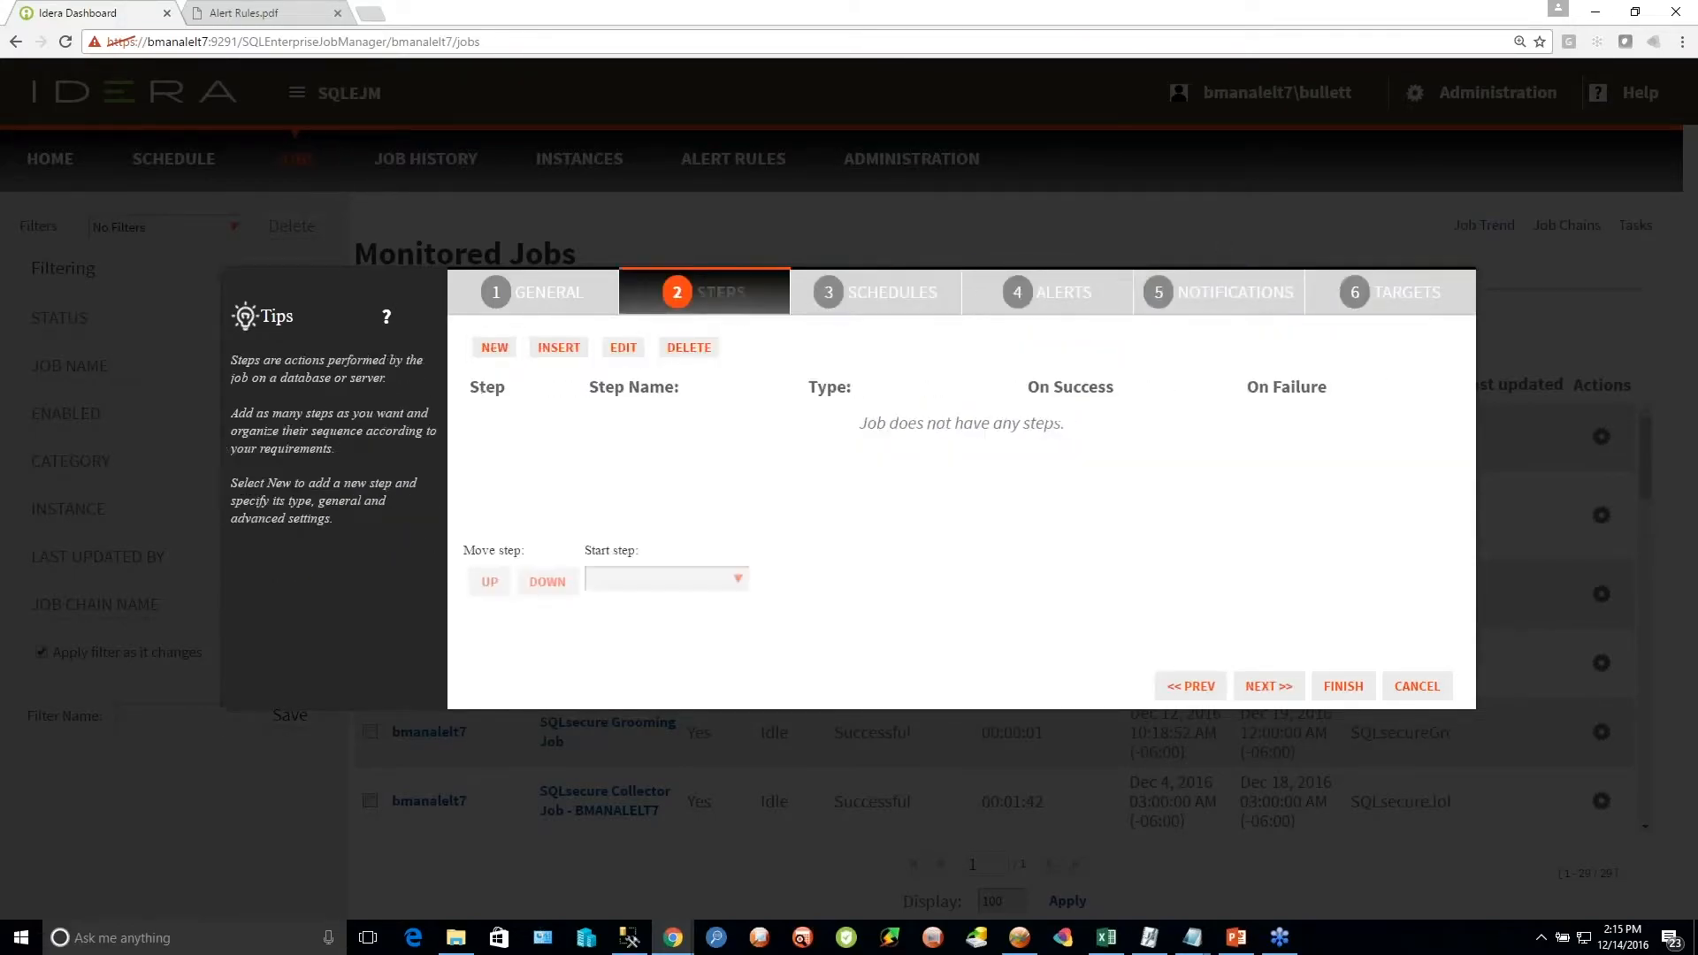
left_click(527, 295)
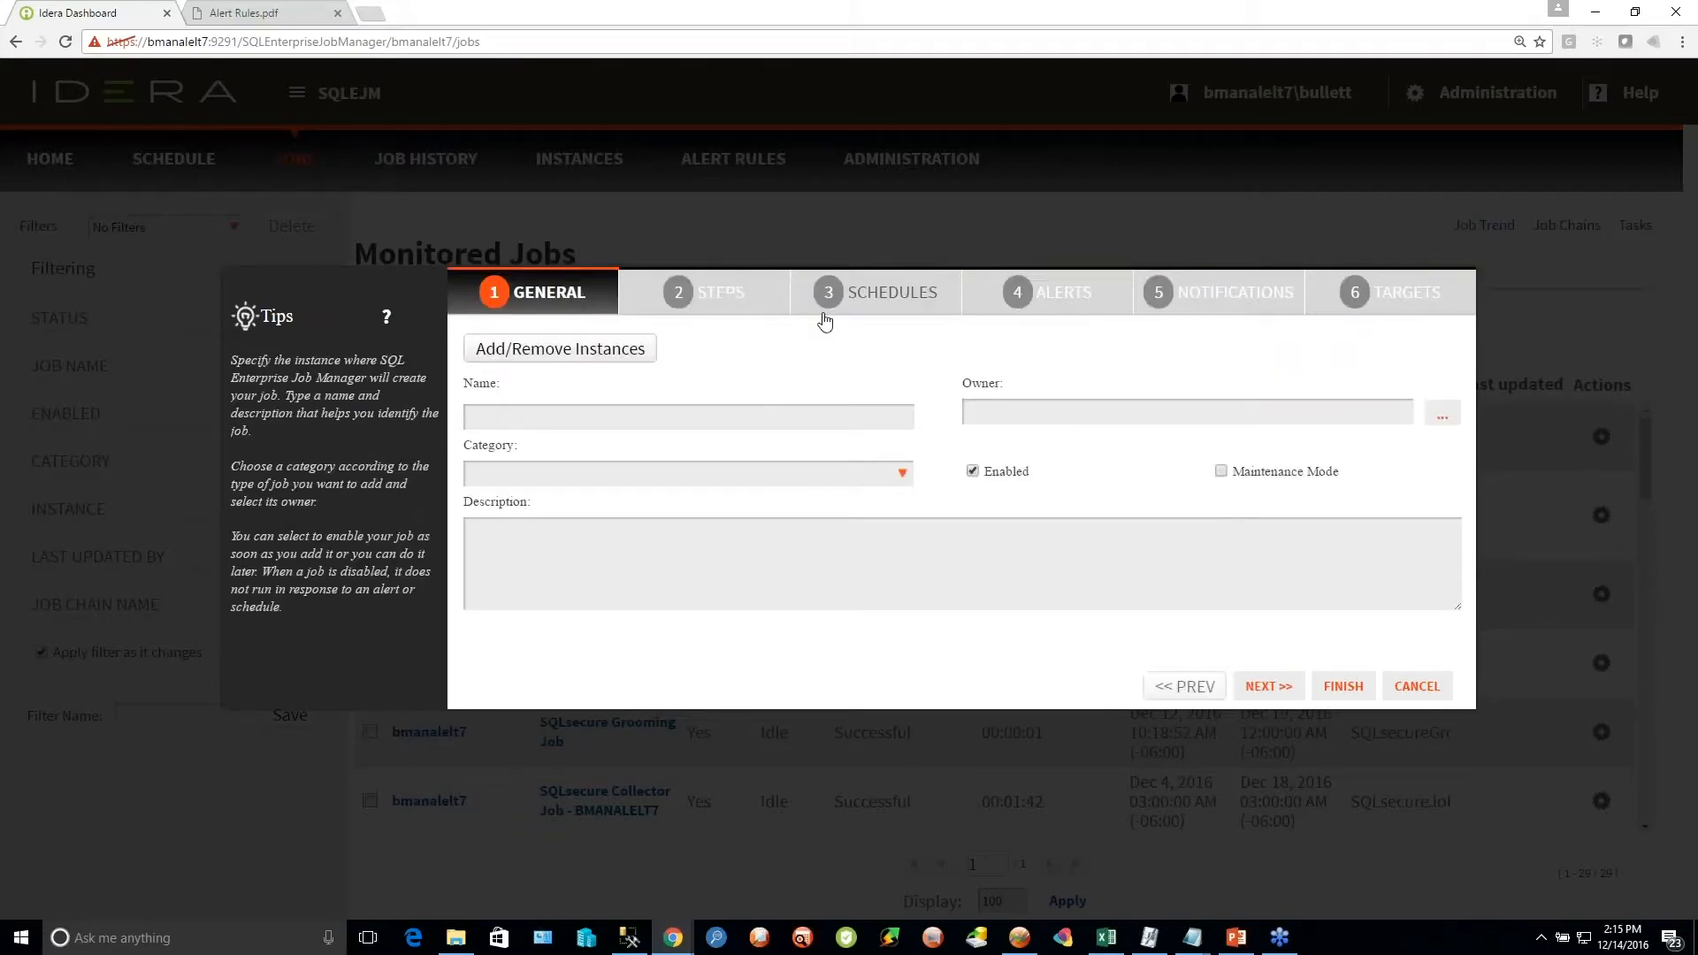
left_click(712, 294)
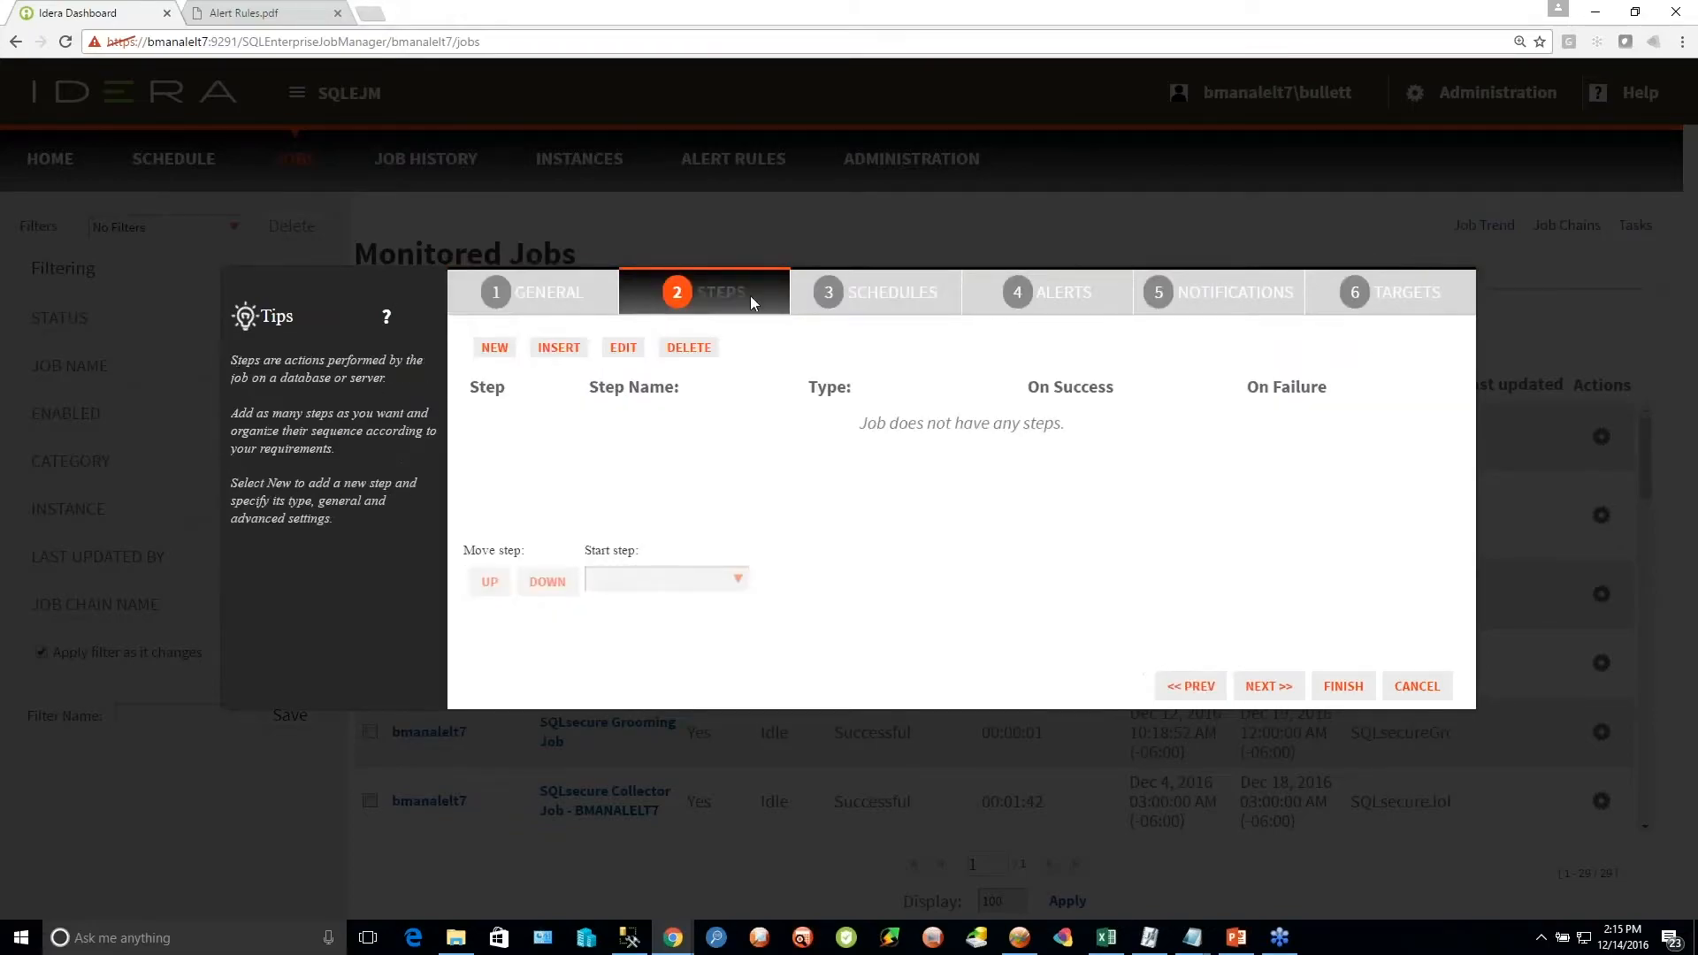
left_click(1419, 688)
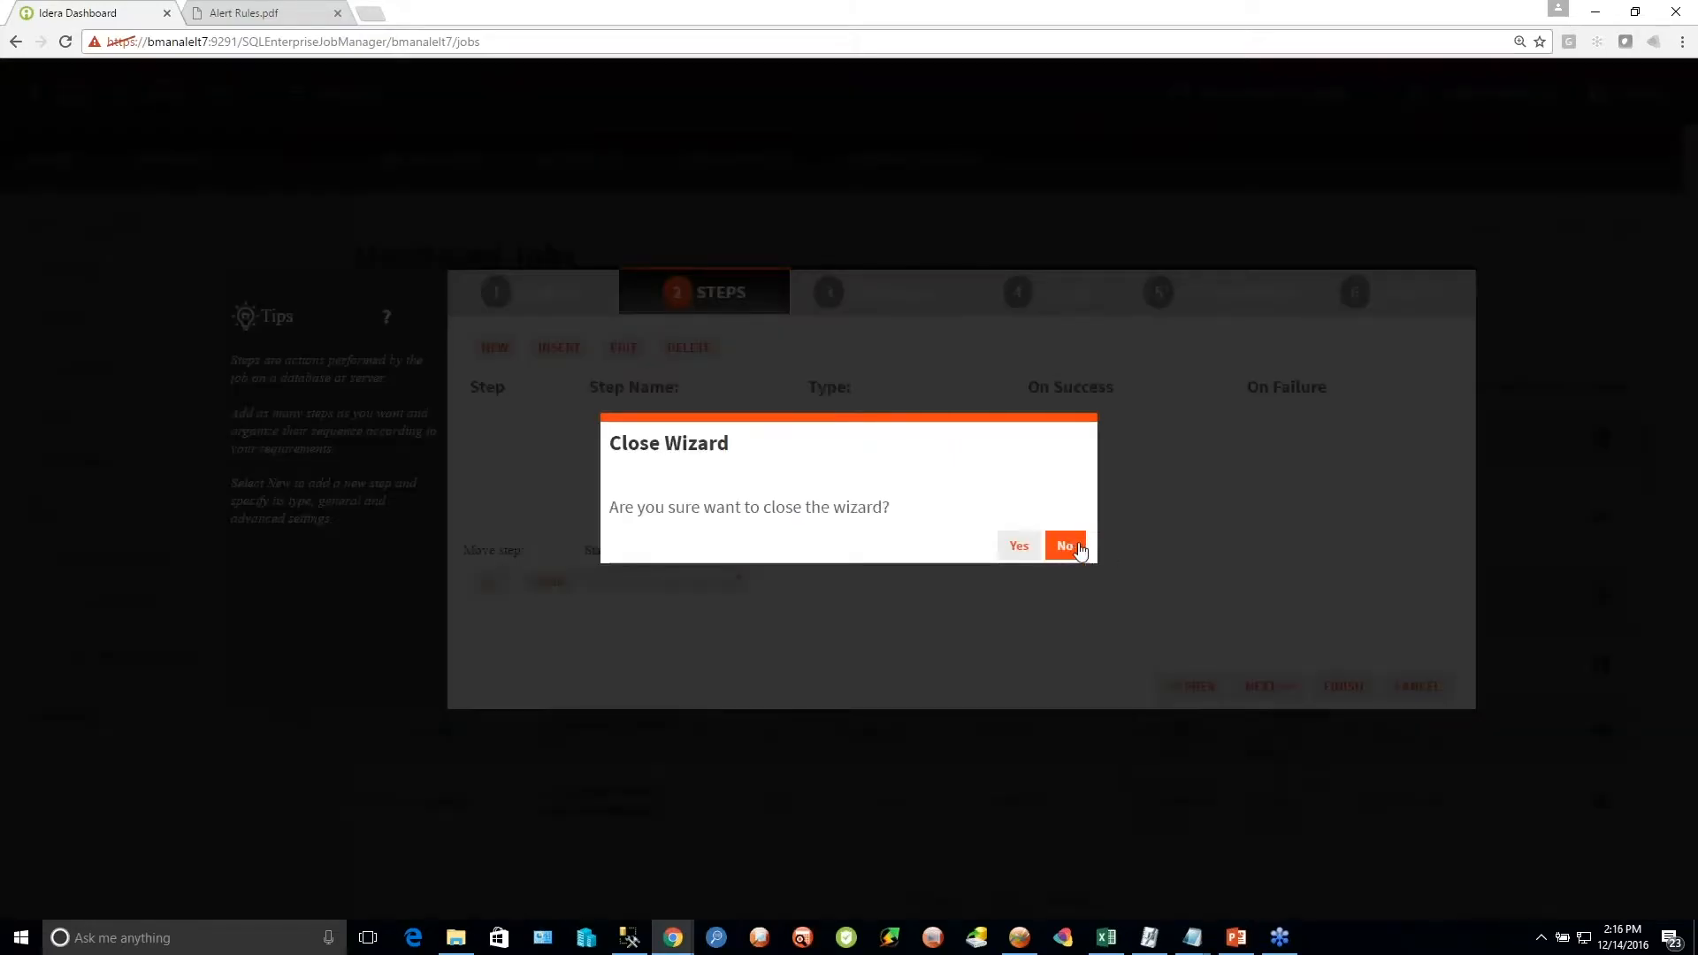
left_click(1017, 544)
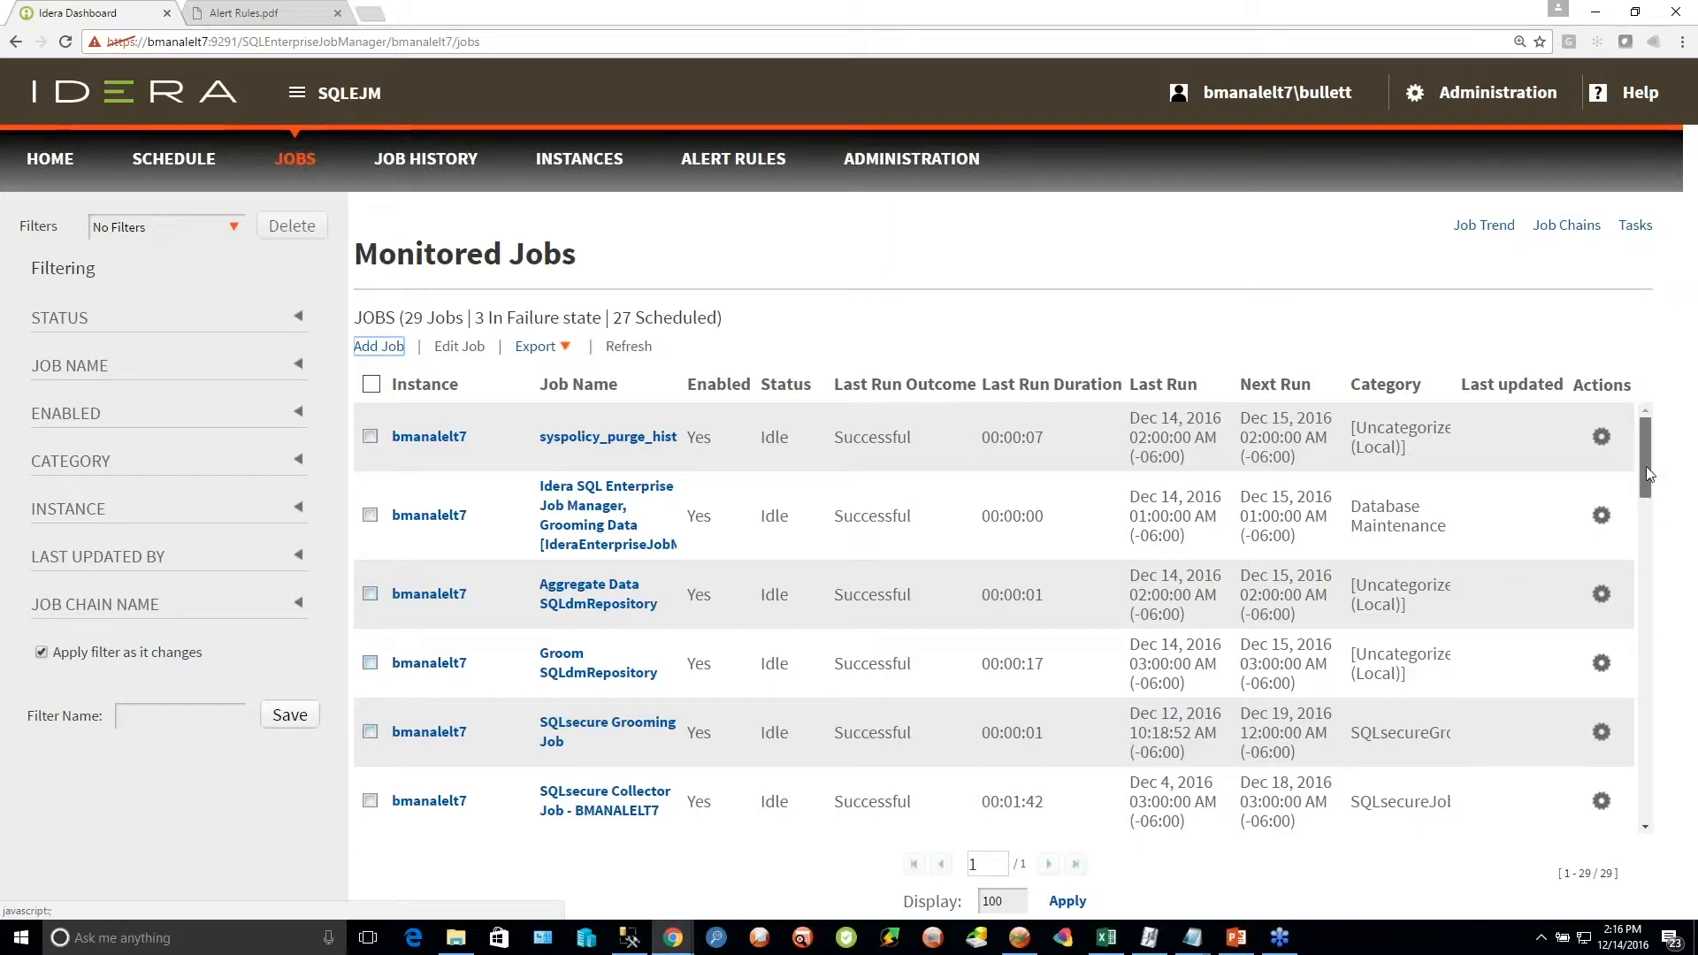
Open the job schedule and apply the saved humanresourcejobs filter to the day view
mouse_move(1649, 455)
left_mouse_down()
mouse_move(1662, 821)
mouse_move(1655, 443)
left_mouse_up()
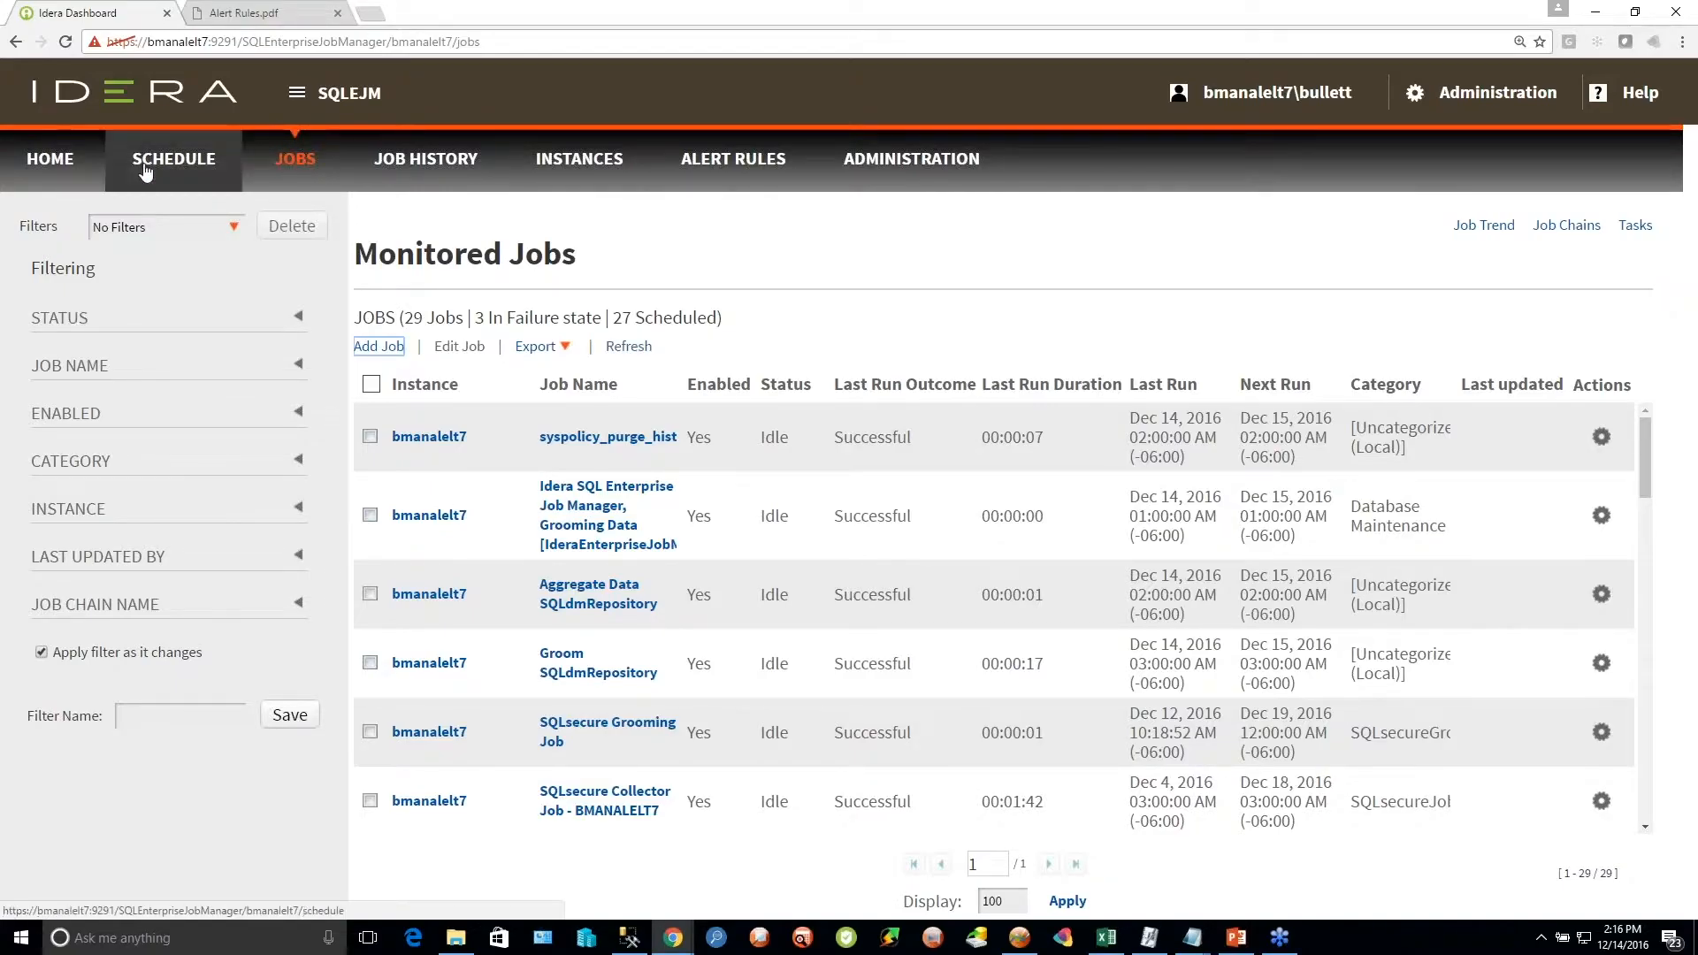
left_click(209, 160)
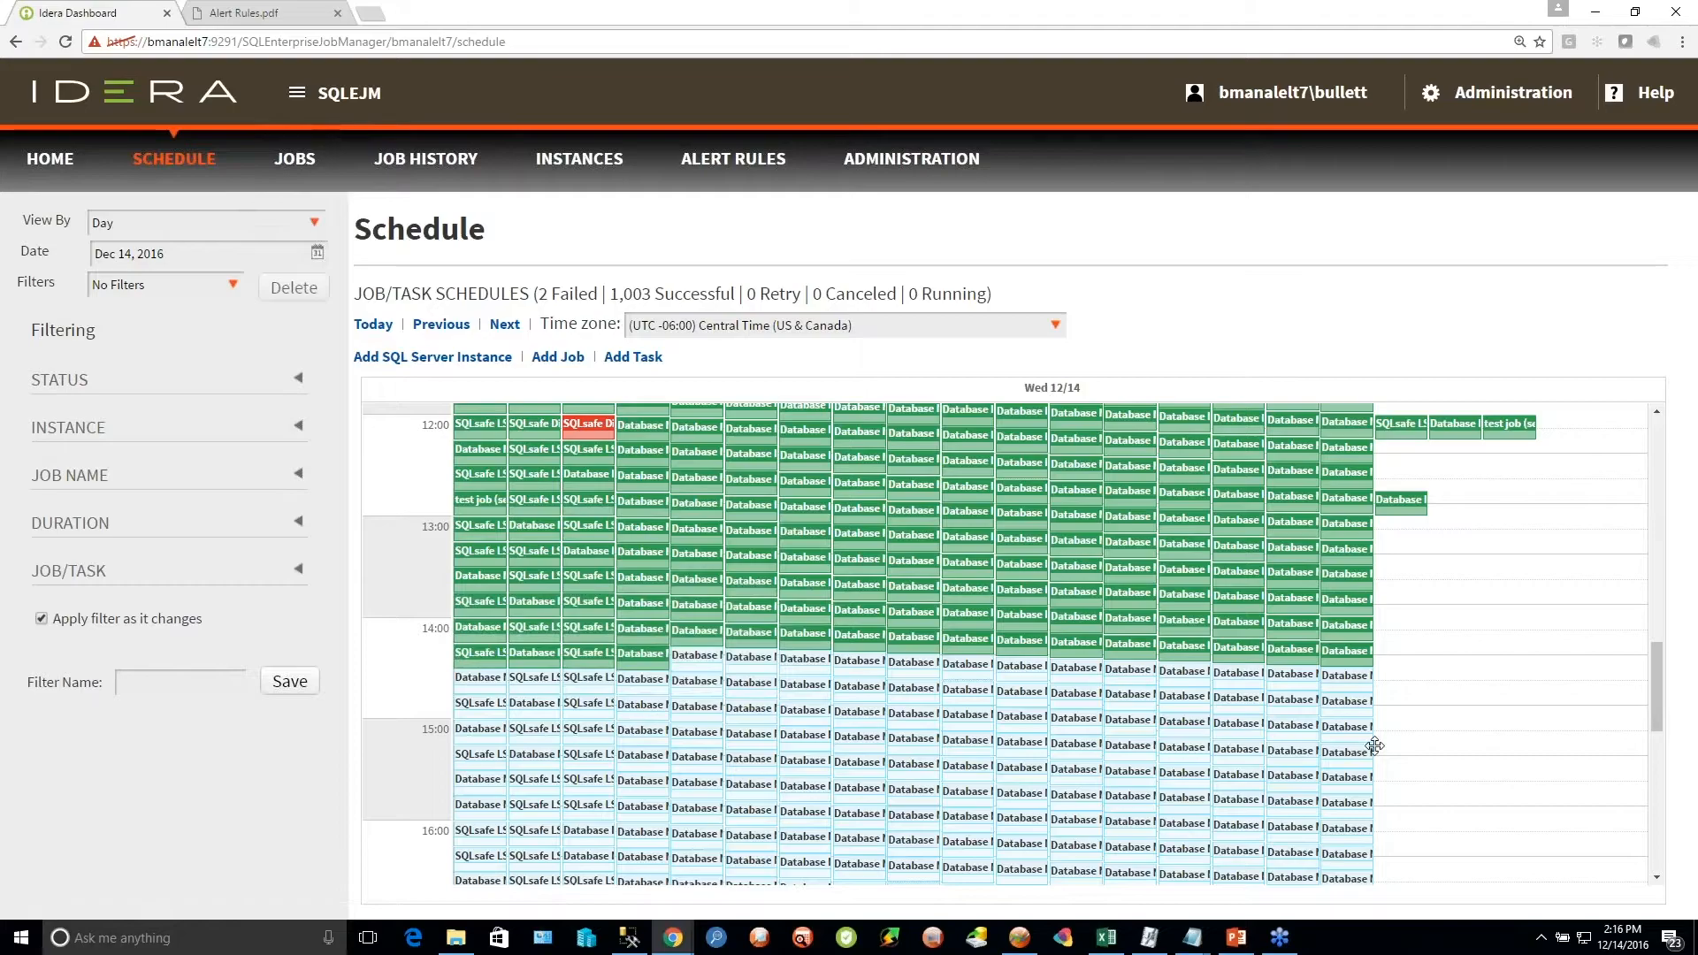
mouse_move(1658, 703)
left_mouse_down()
mouse_move(1657, 660)
mouse_move(1691, 769)
mouse_move(1696, 679)
mouse_move(1658, 707)
left_mouse_up()
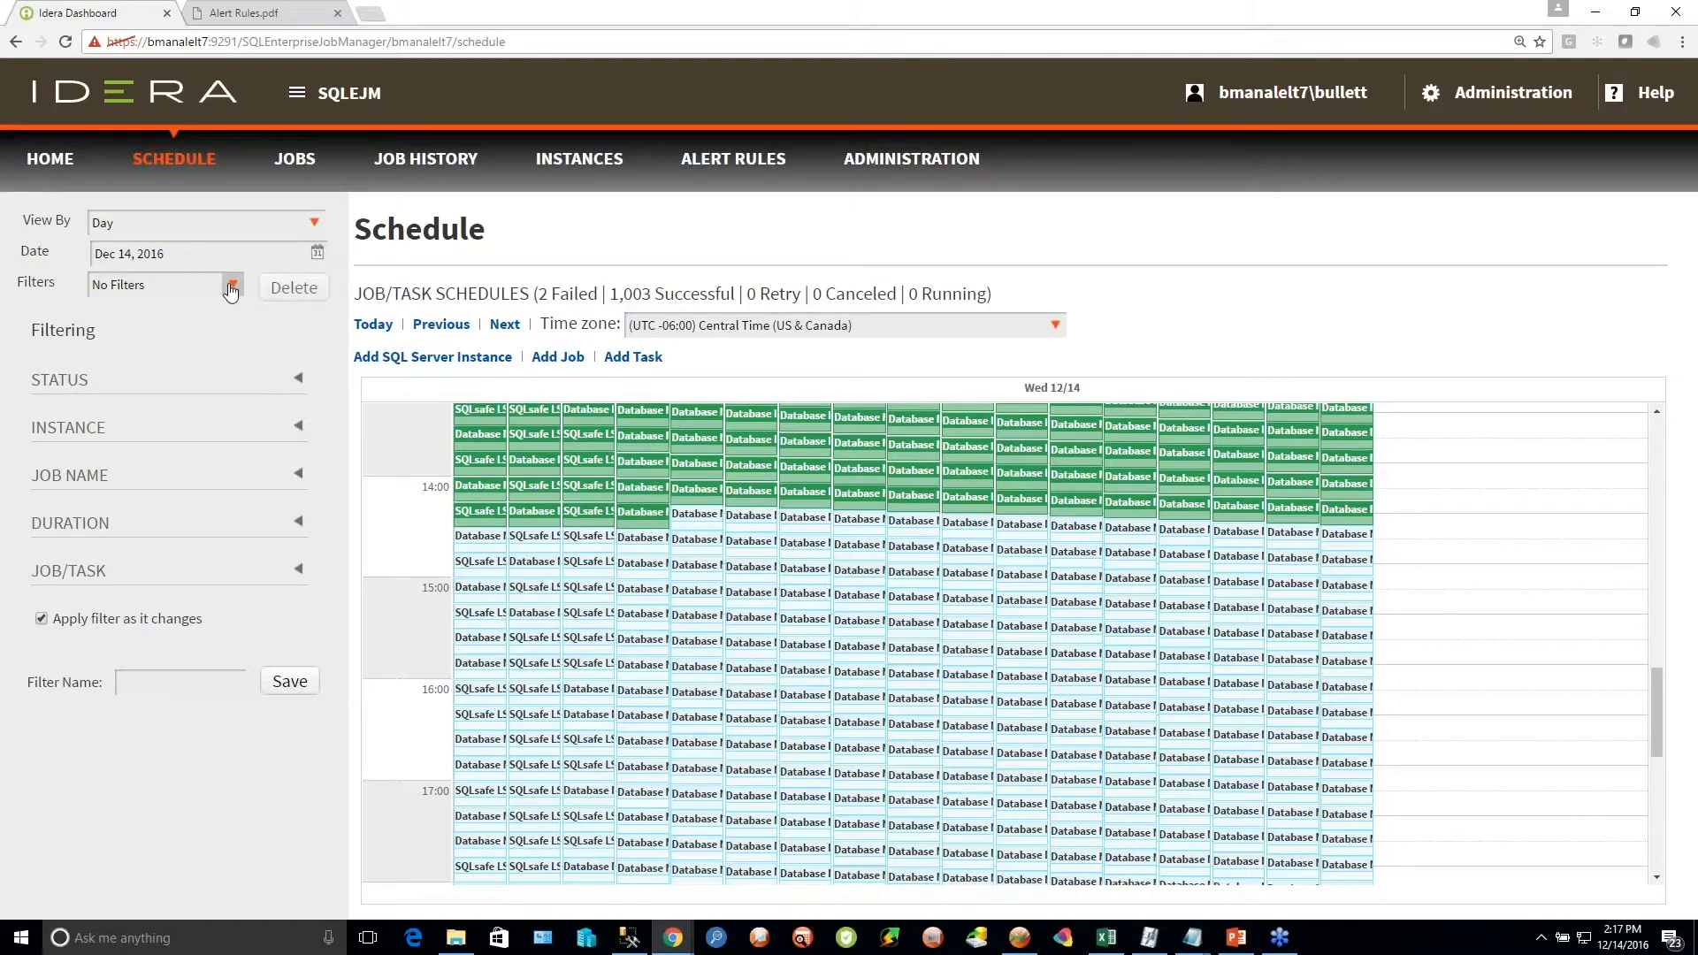
left_click(231, 285)
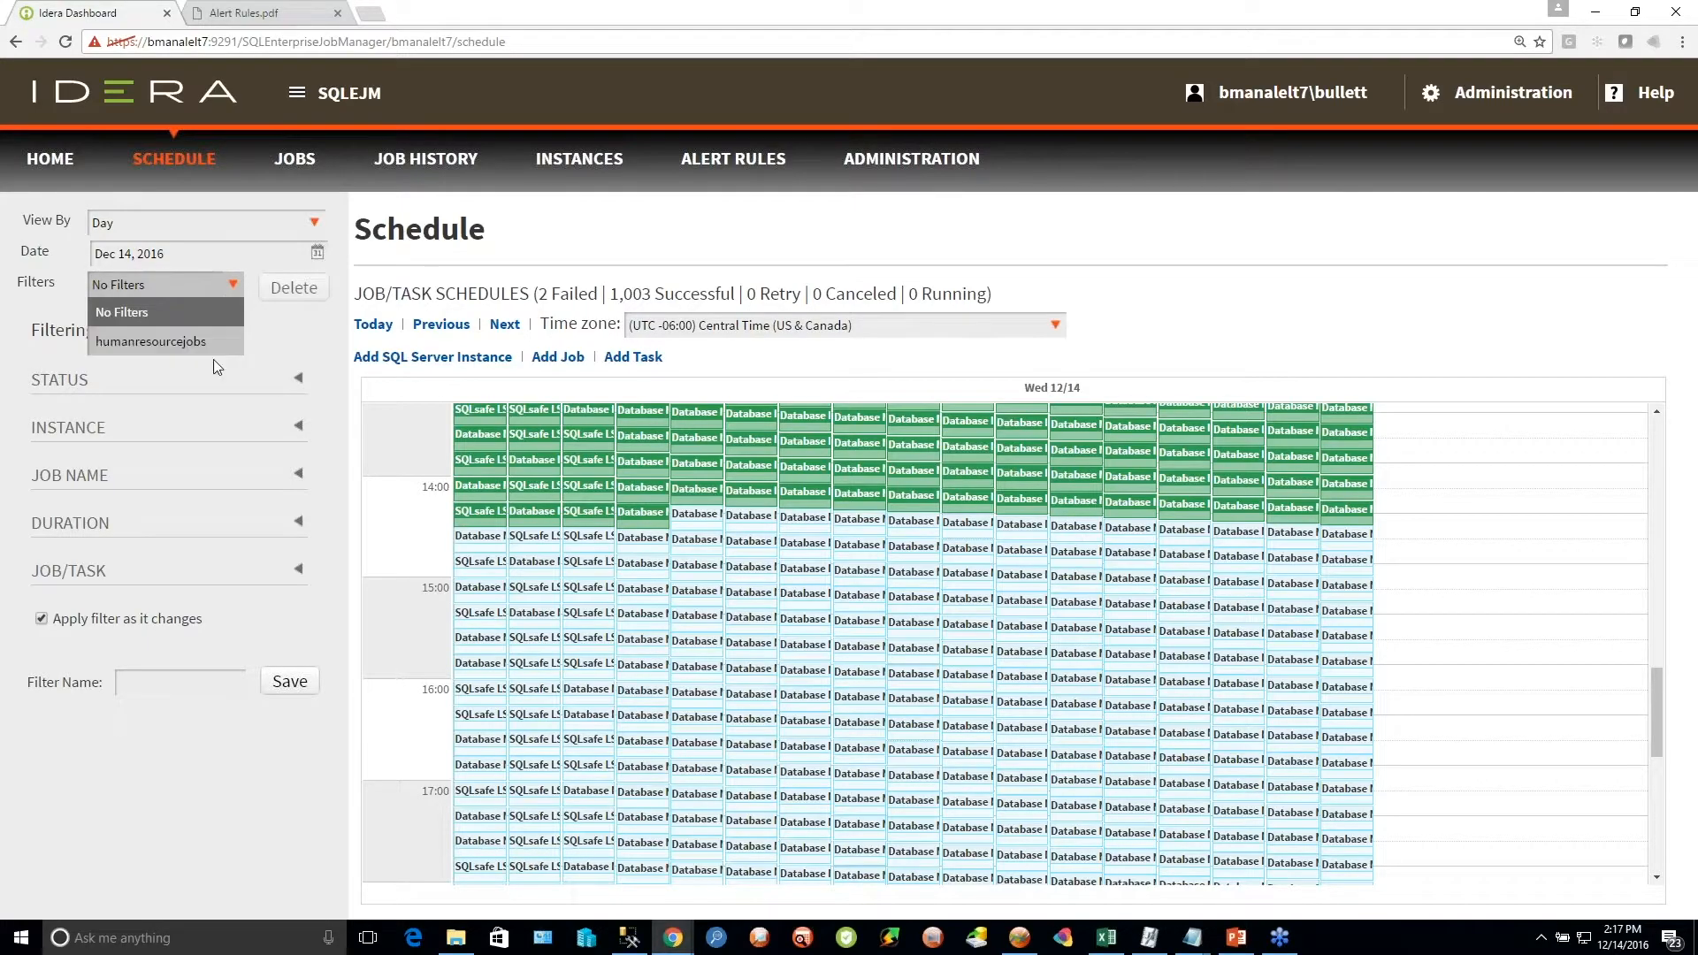
left_click(147, 343)
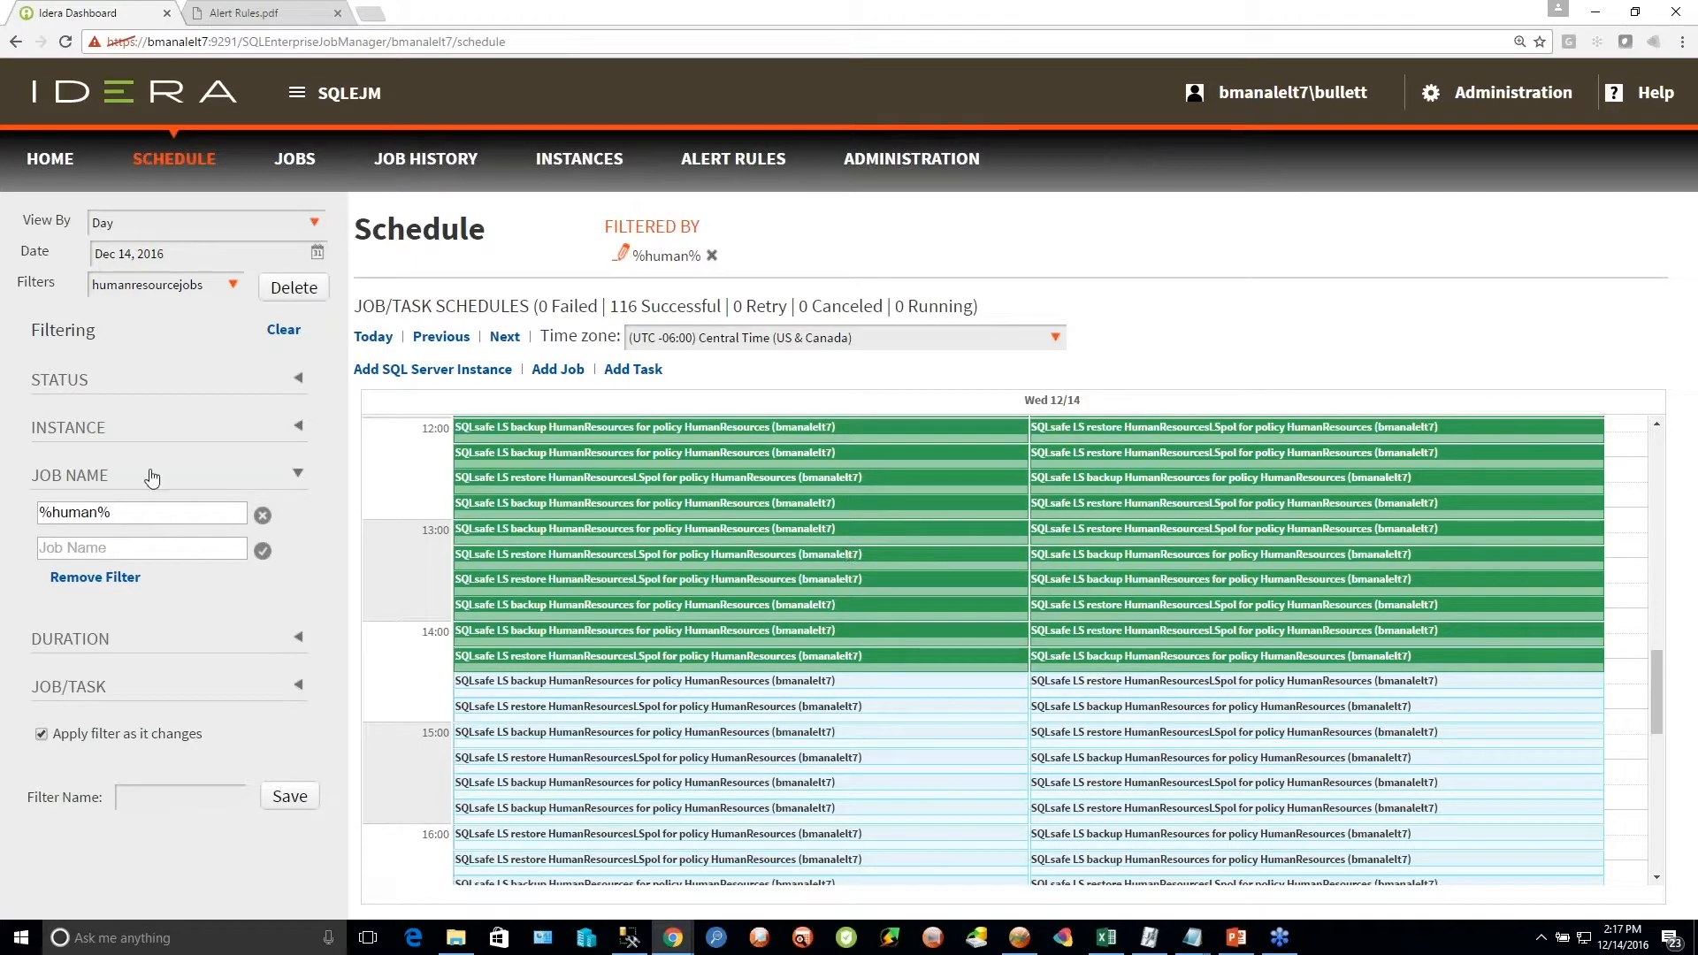
left_click(76, 427)
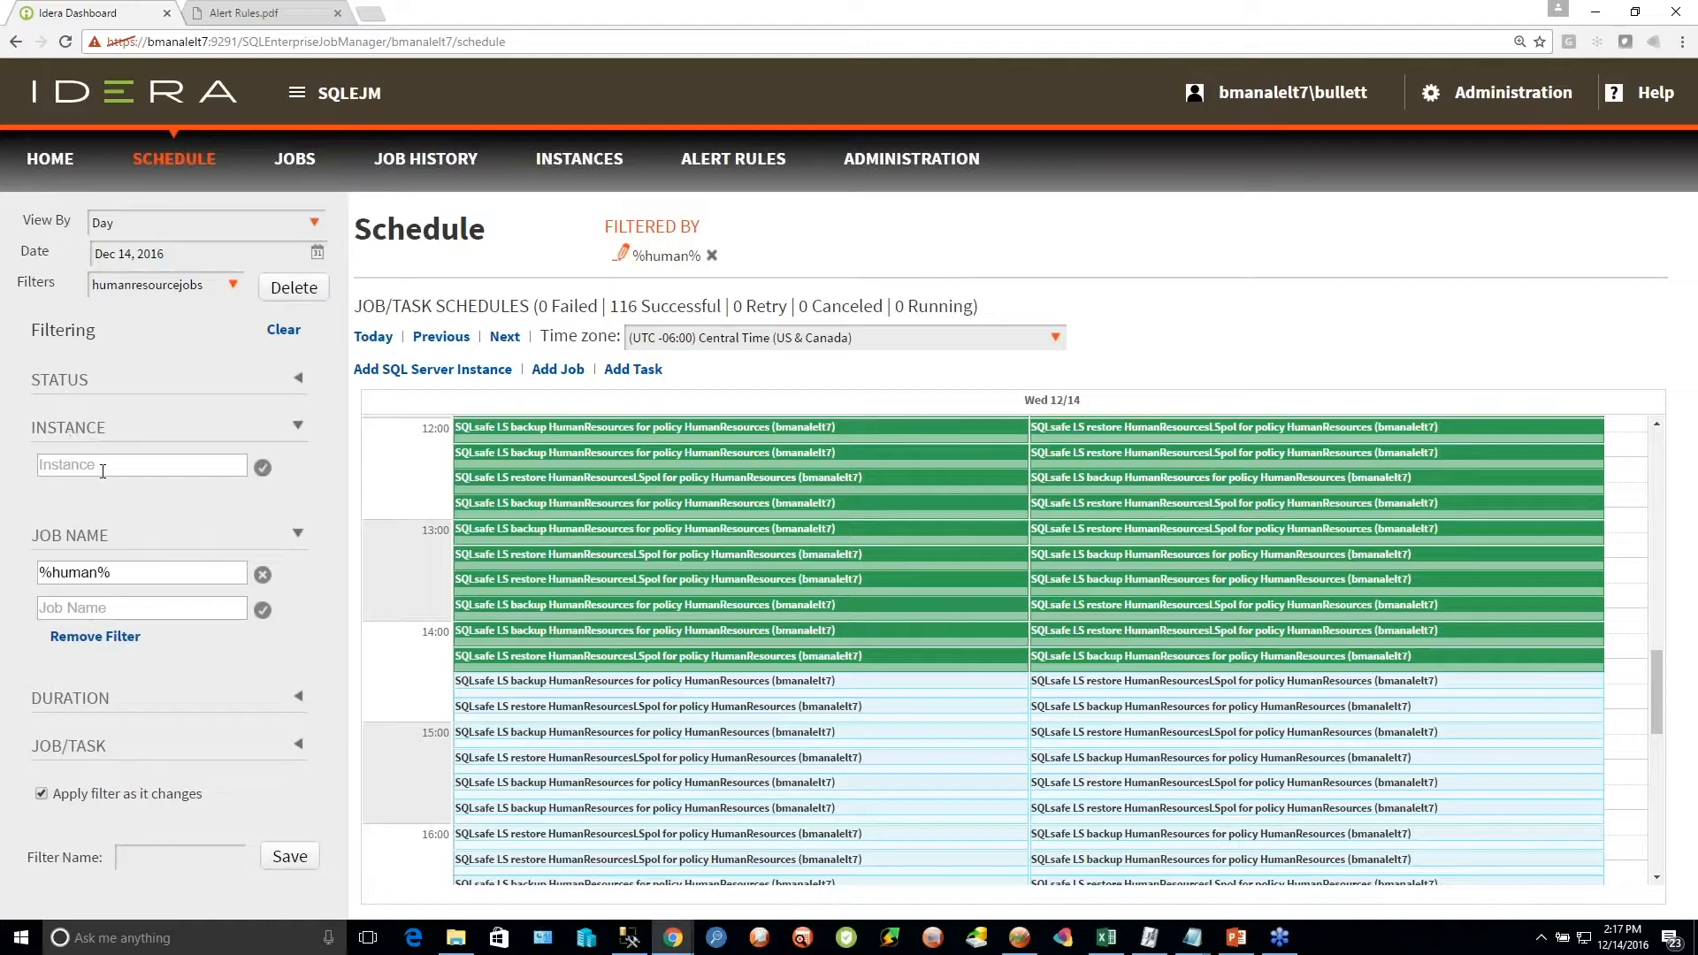
type("%")
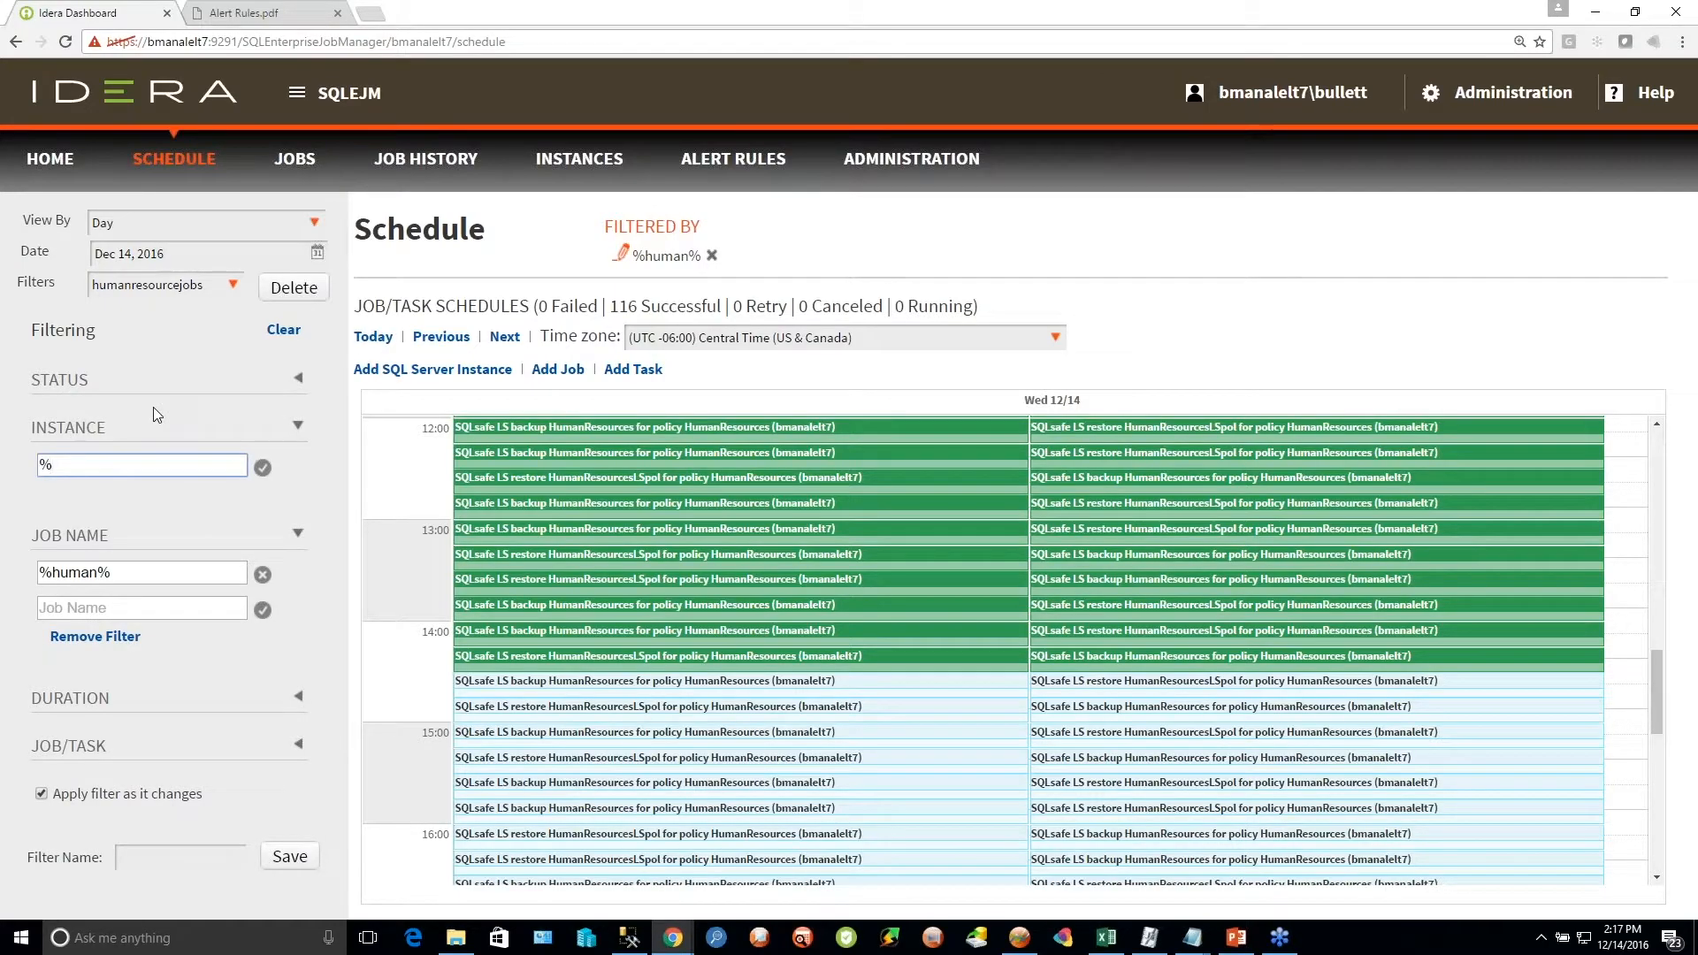
type("bmanale%")
left_click(263, 467)
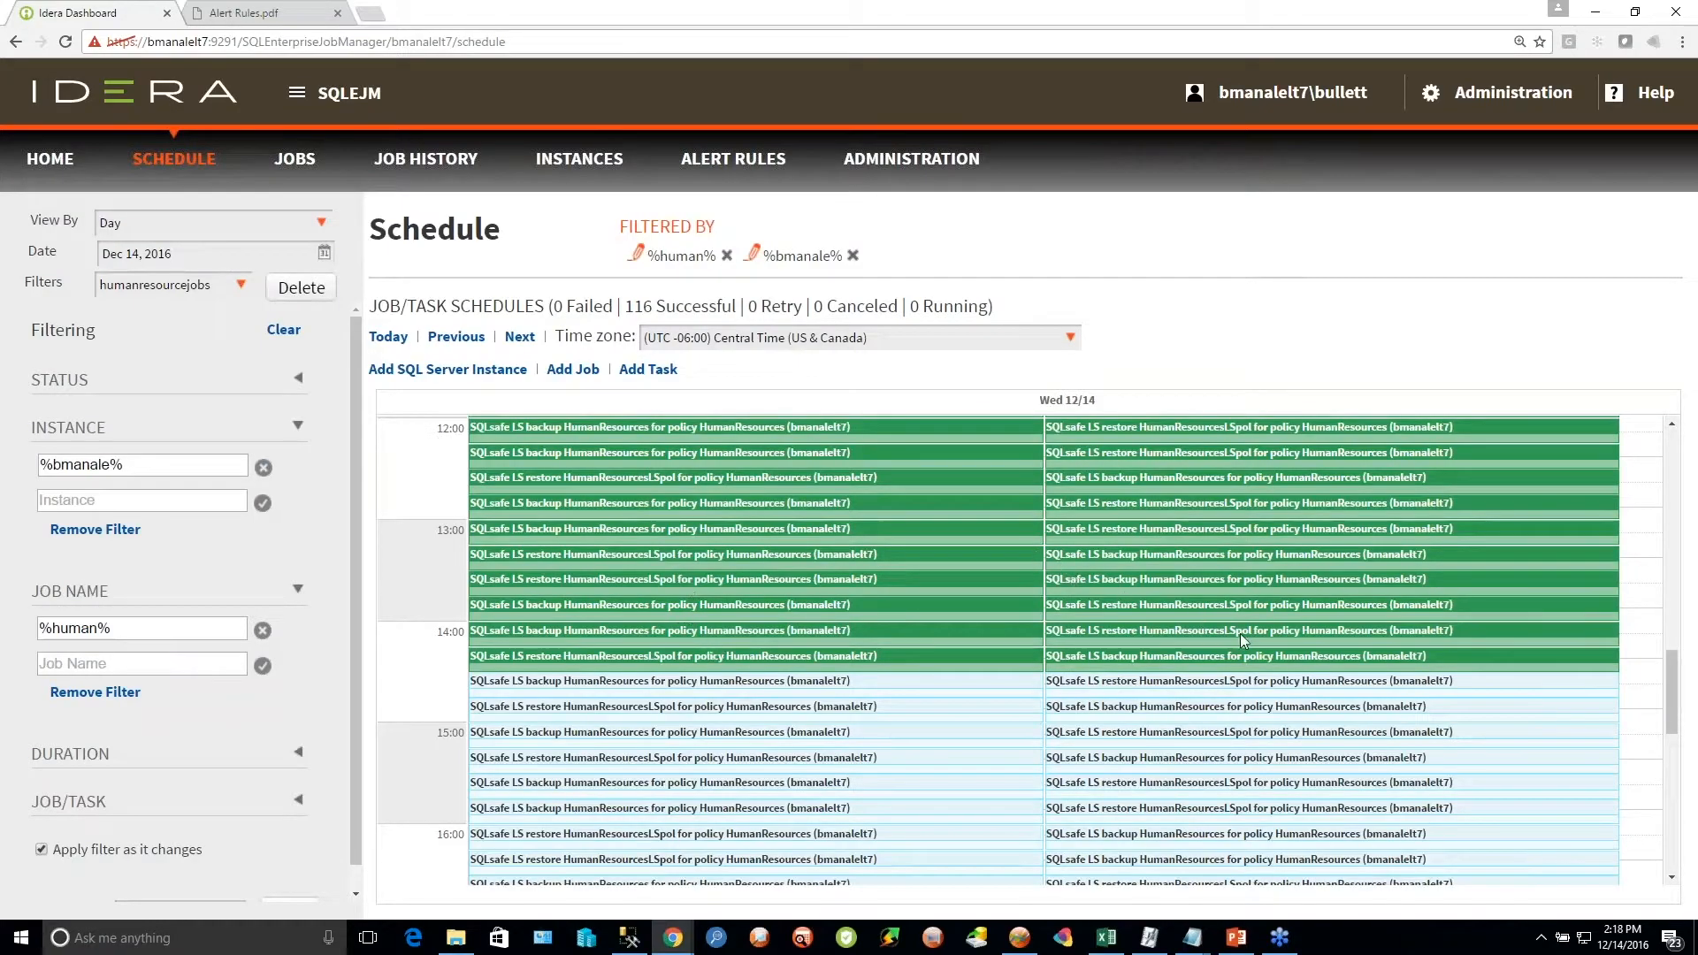
mouse_move(1242, 635)
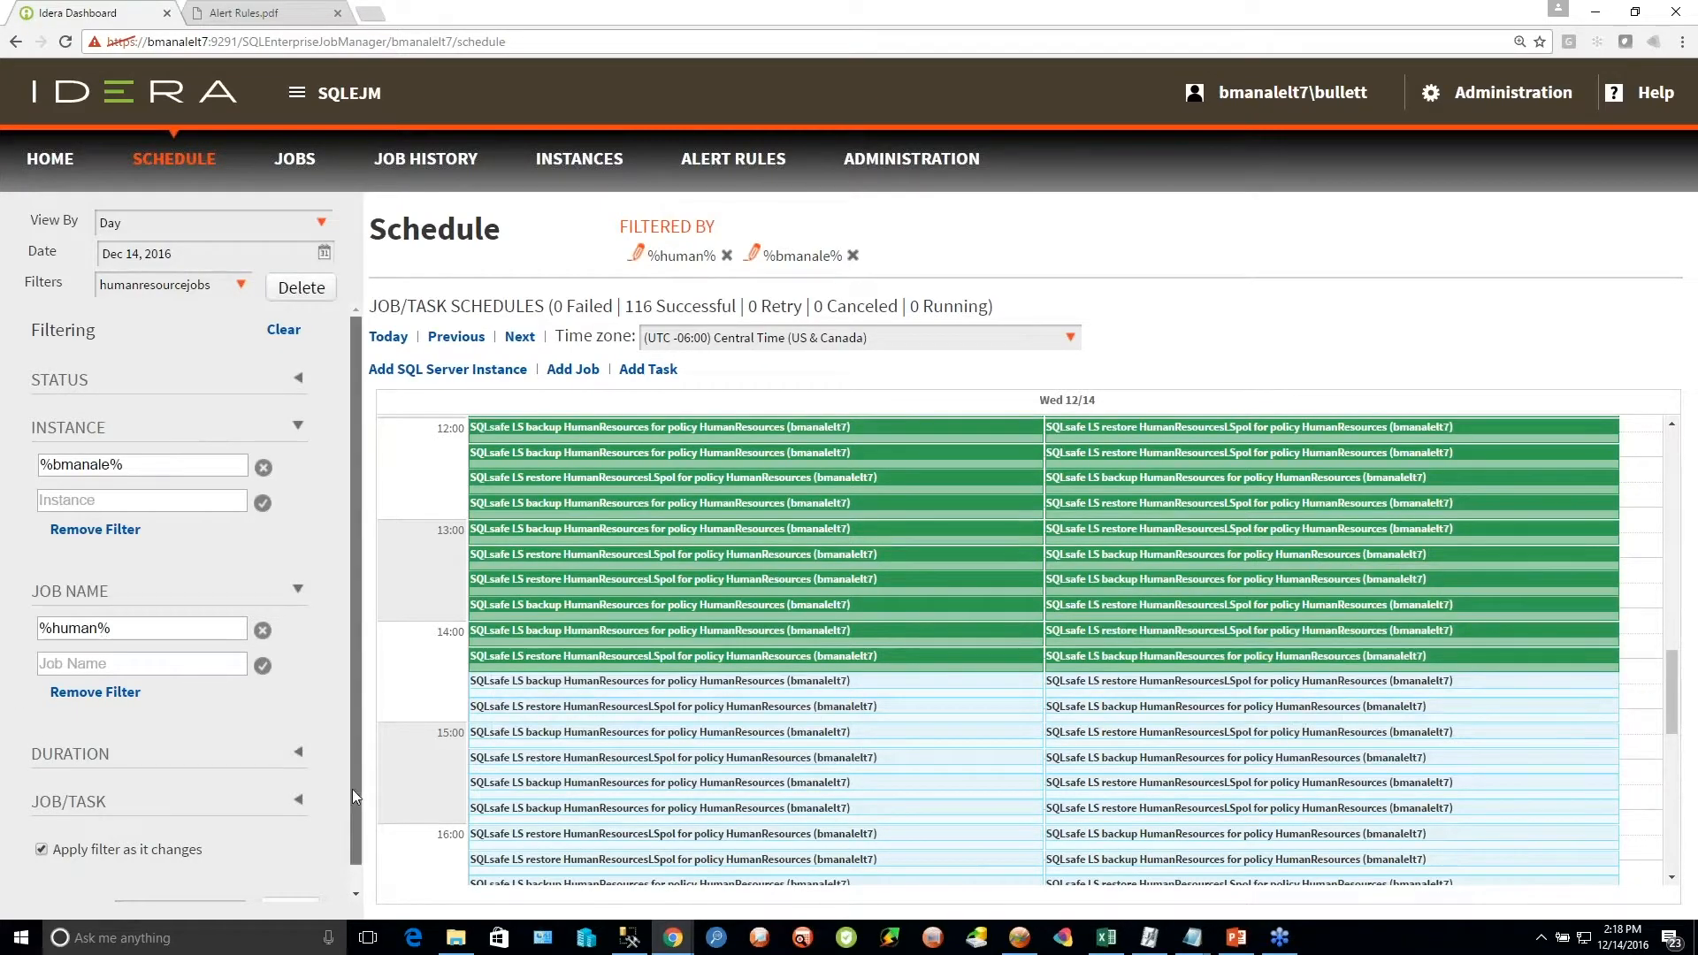
left_click_drag(352, 789, 350, 838)
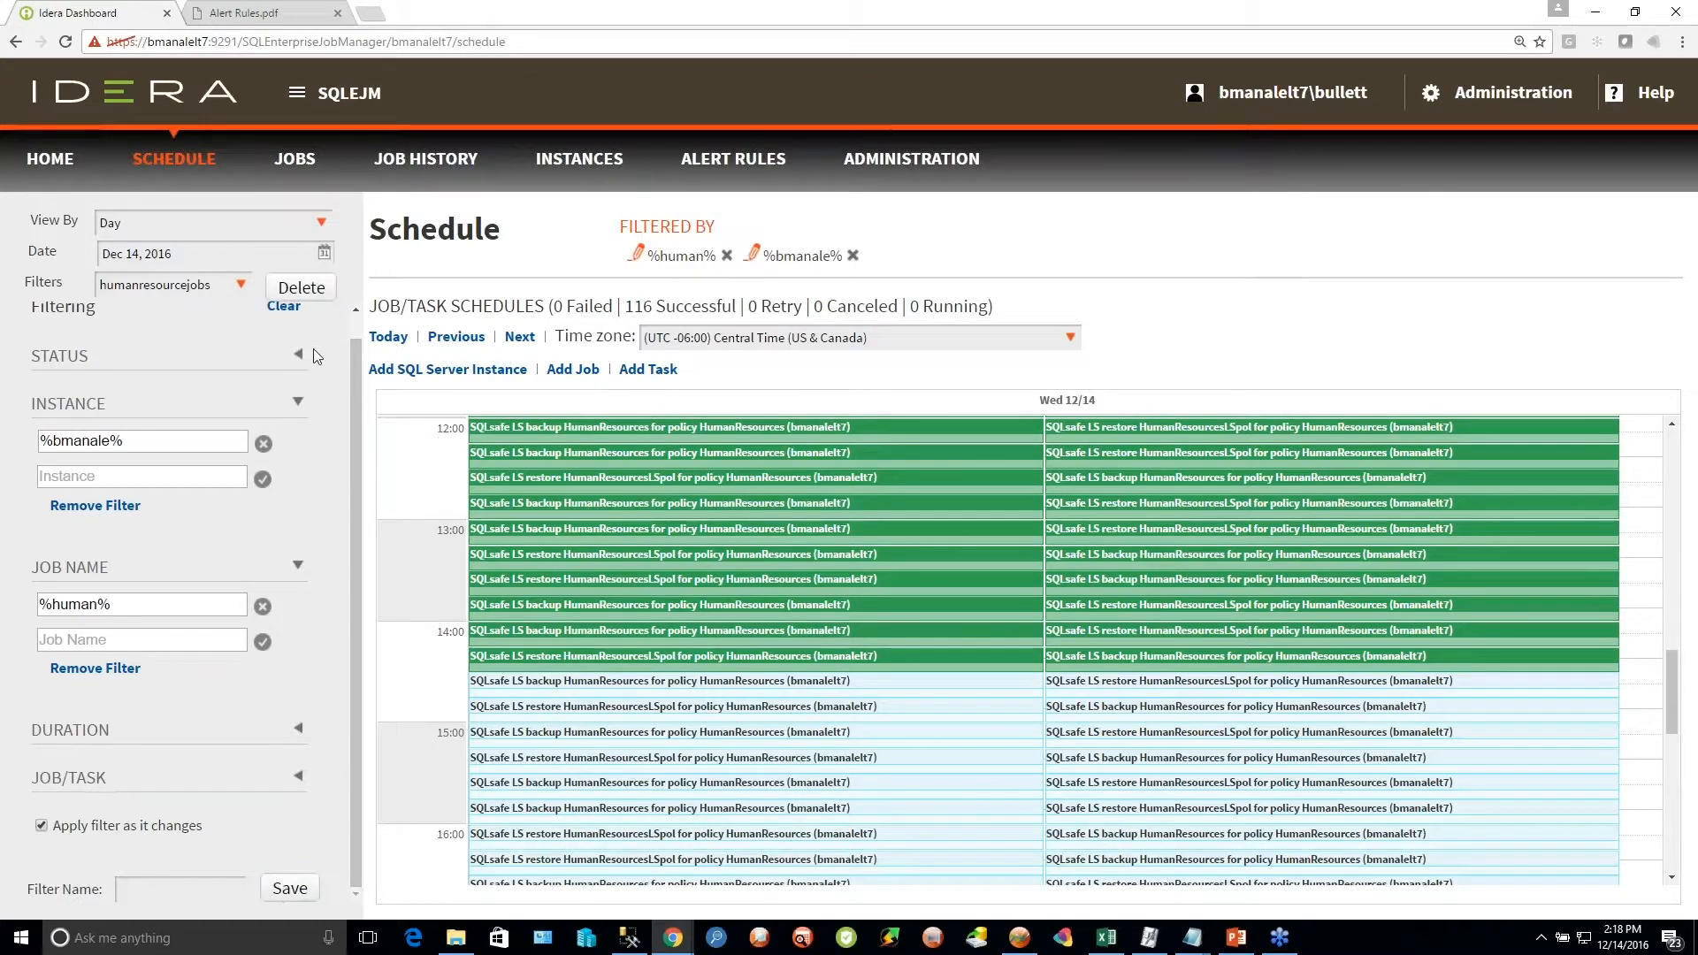
Clear all schedule filters and filter the schedule by the job name %backup%
left_click(283, 305)
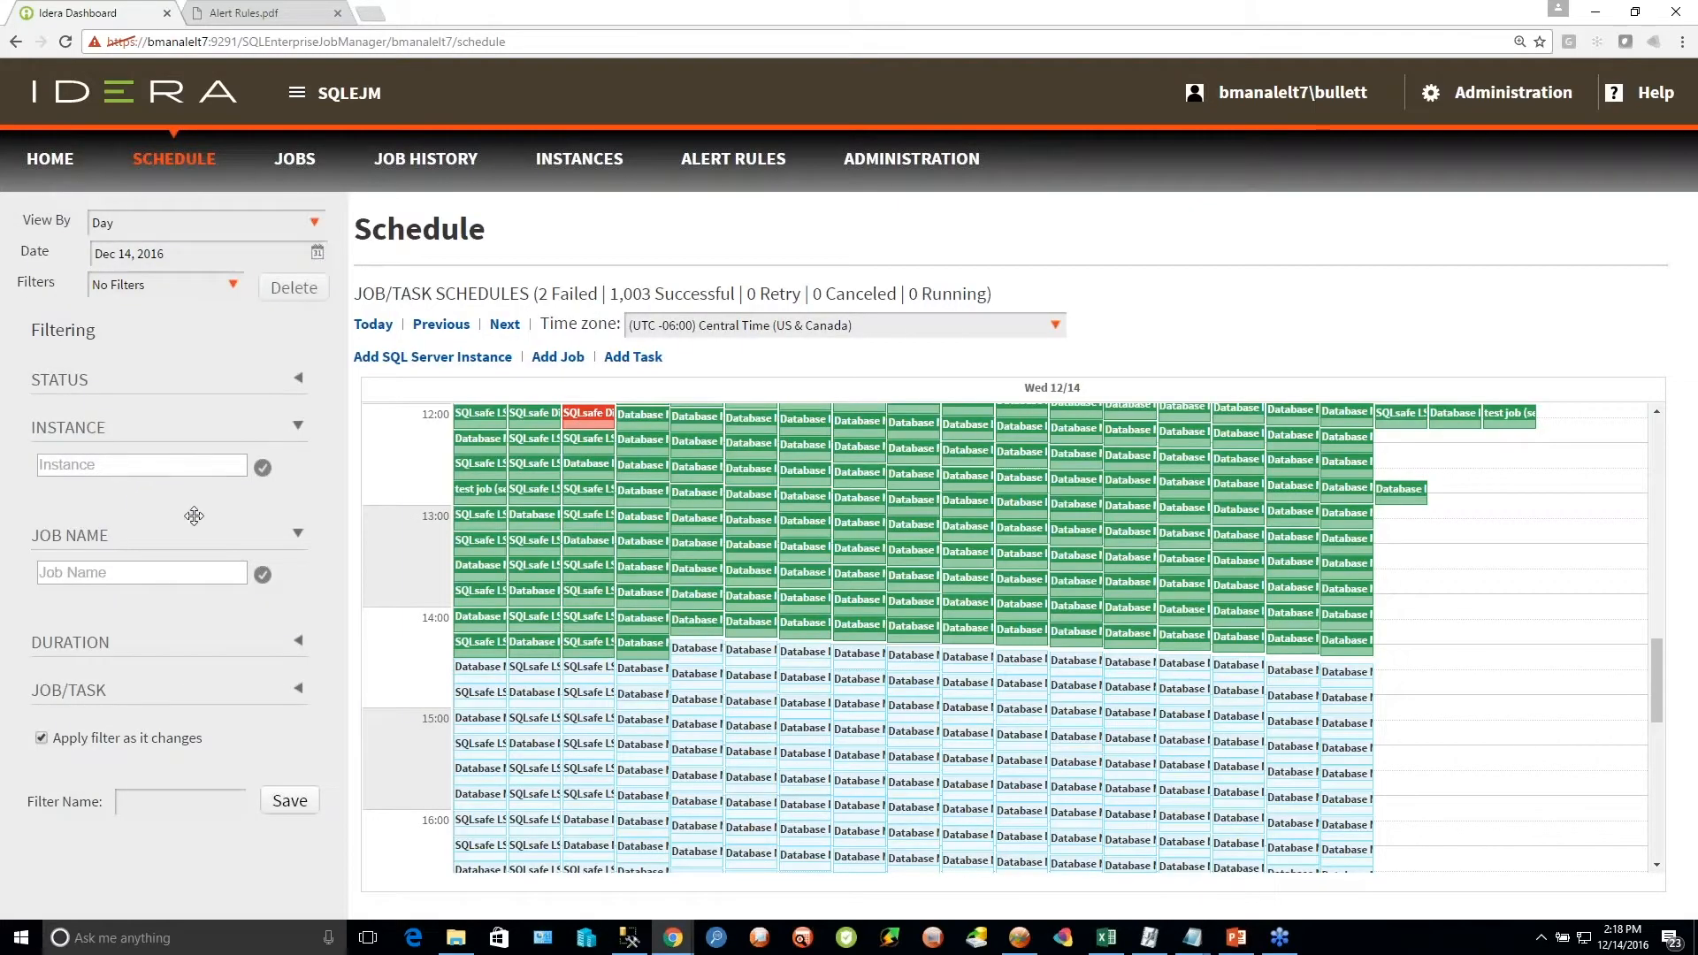
left_click(205, 573)
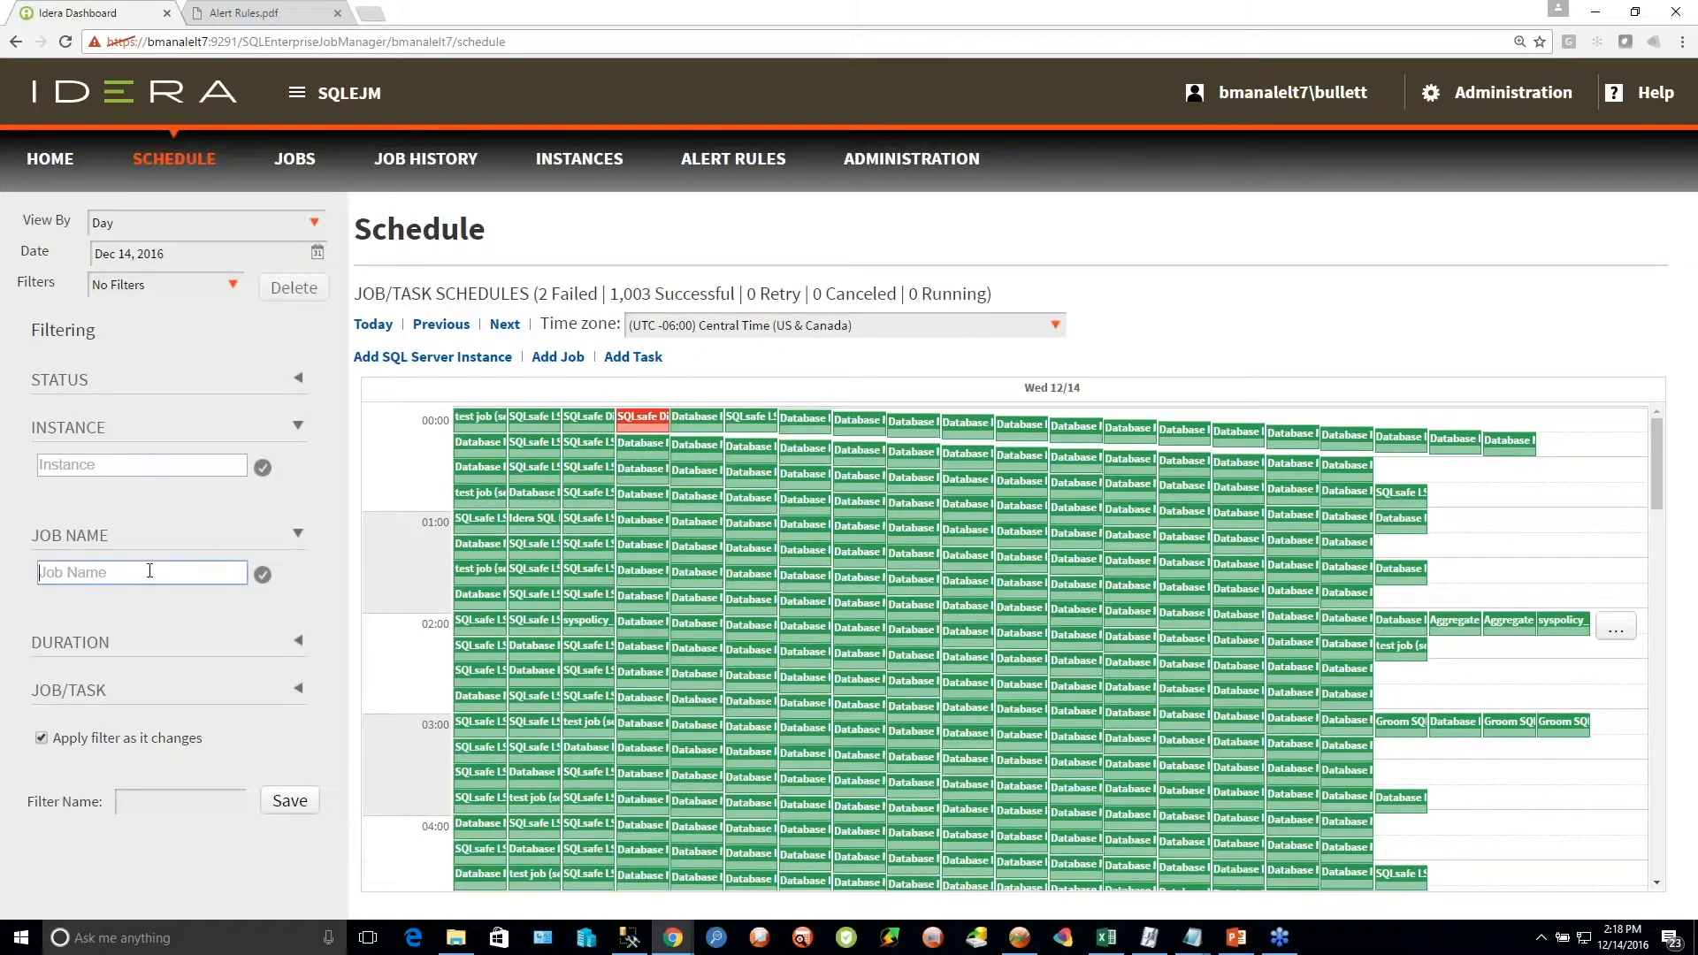
type("%backupp%")
left_click(93, 574)
key("Delete")
left_click(262, 575)
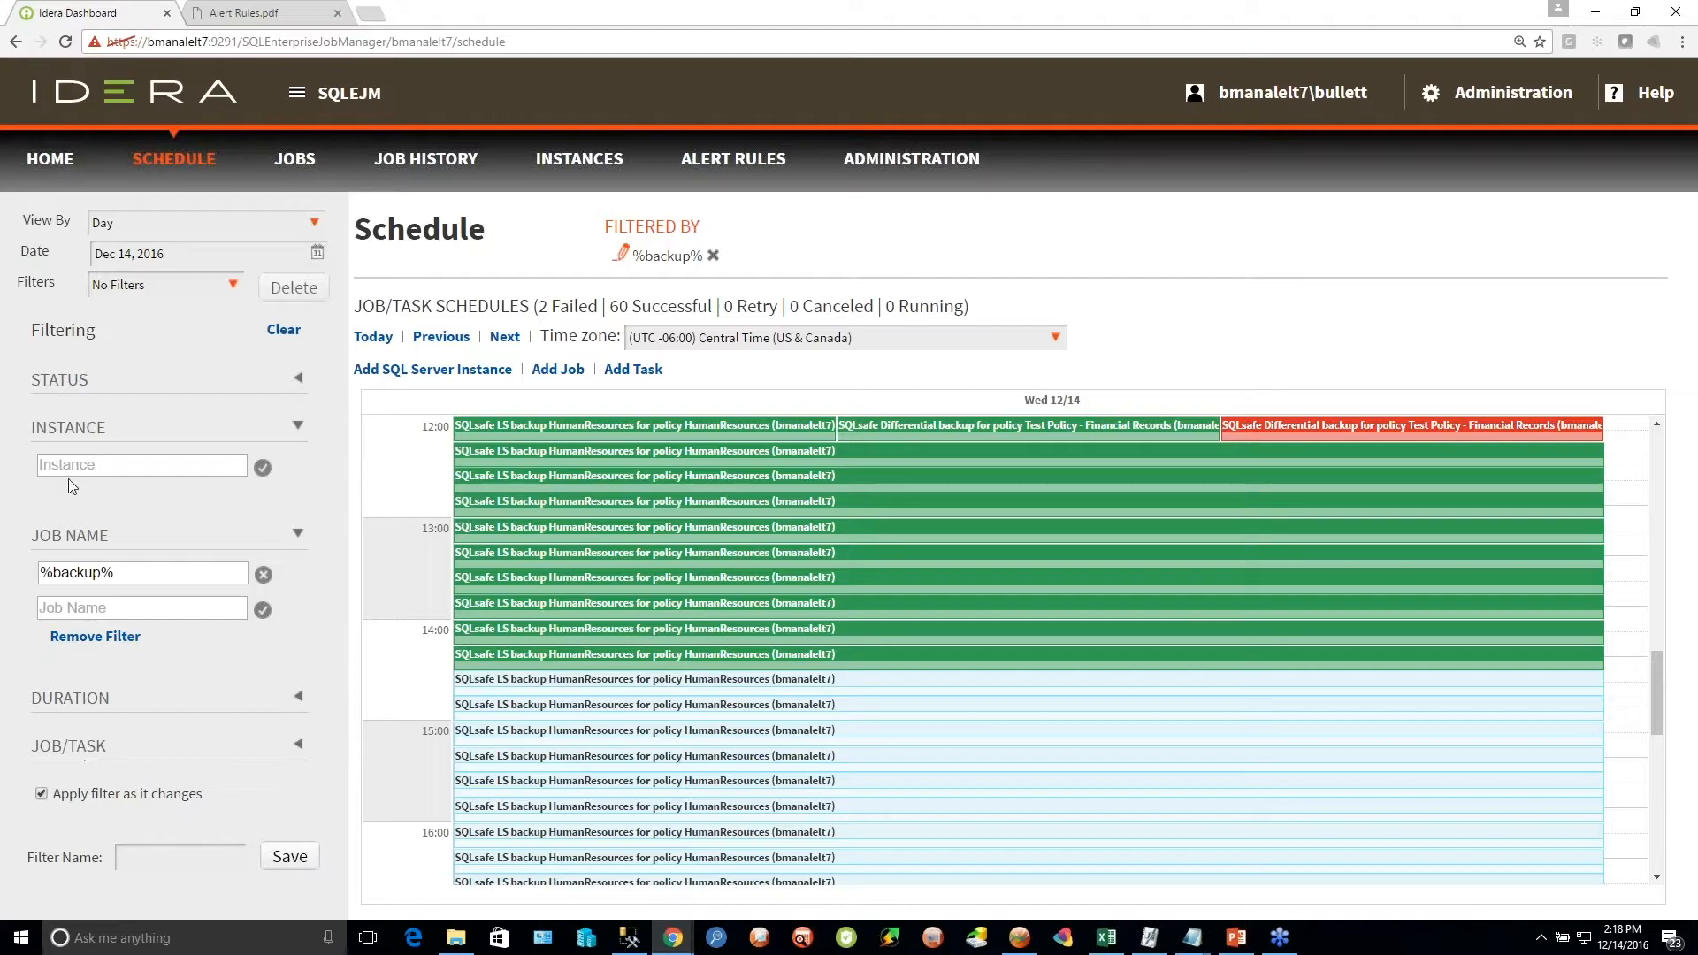
Filter the backup jobs in the schedule by the statuses Scheduled, Failed and Successful
left_click(58, 380)
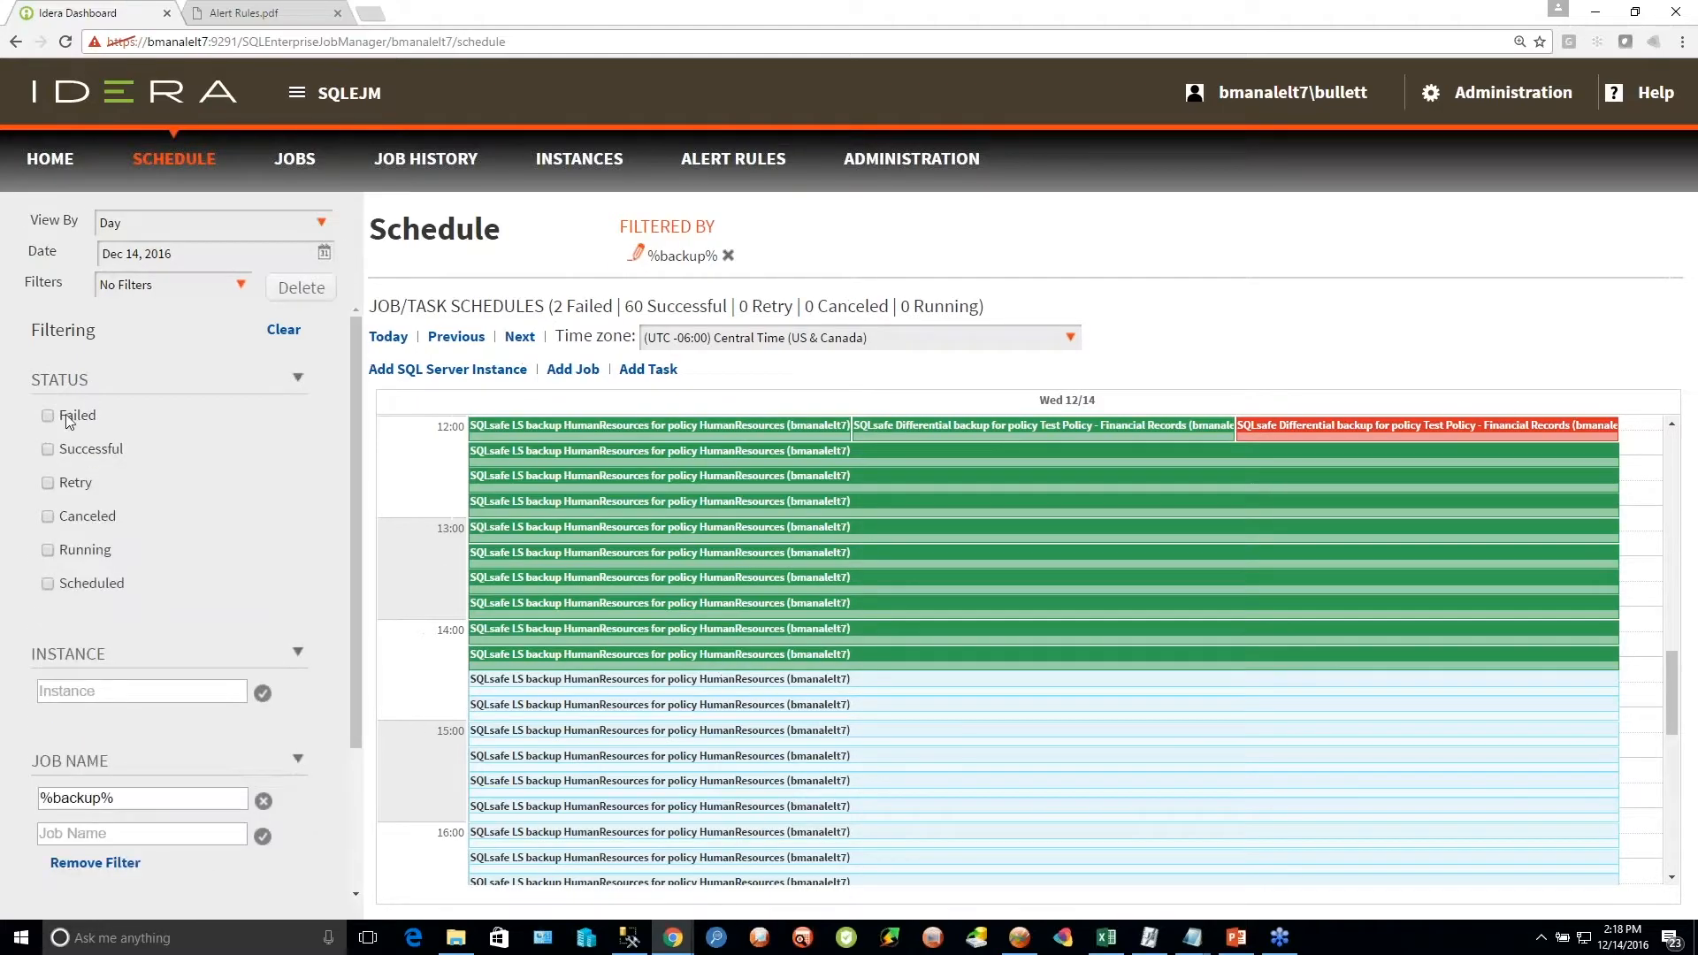
left_click(49, 586)
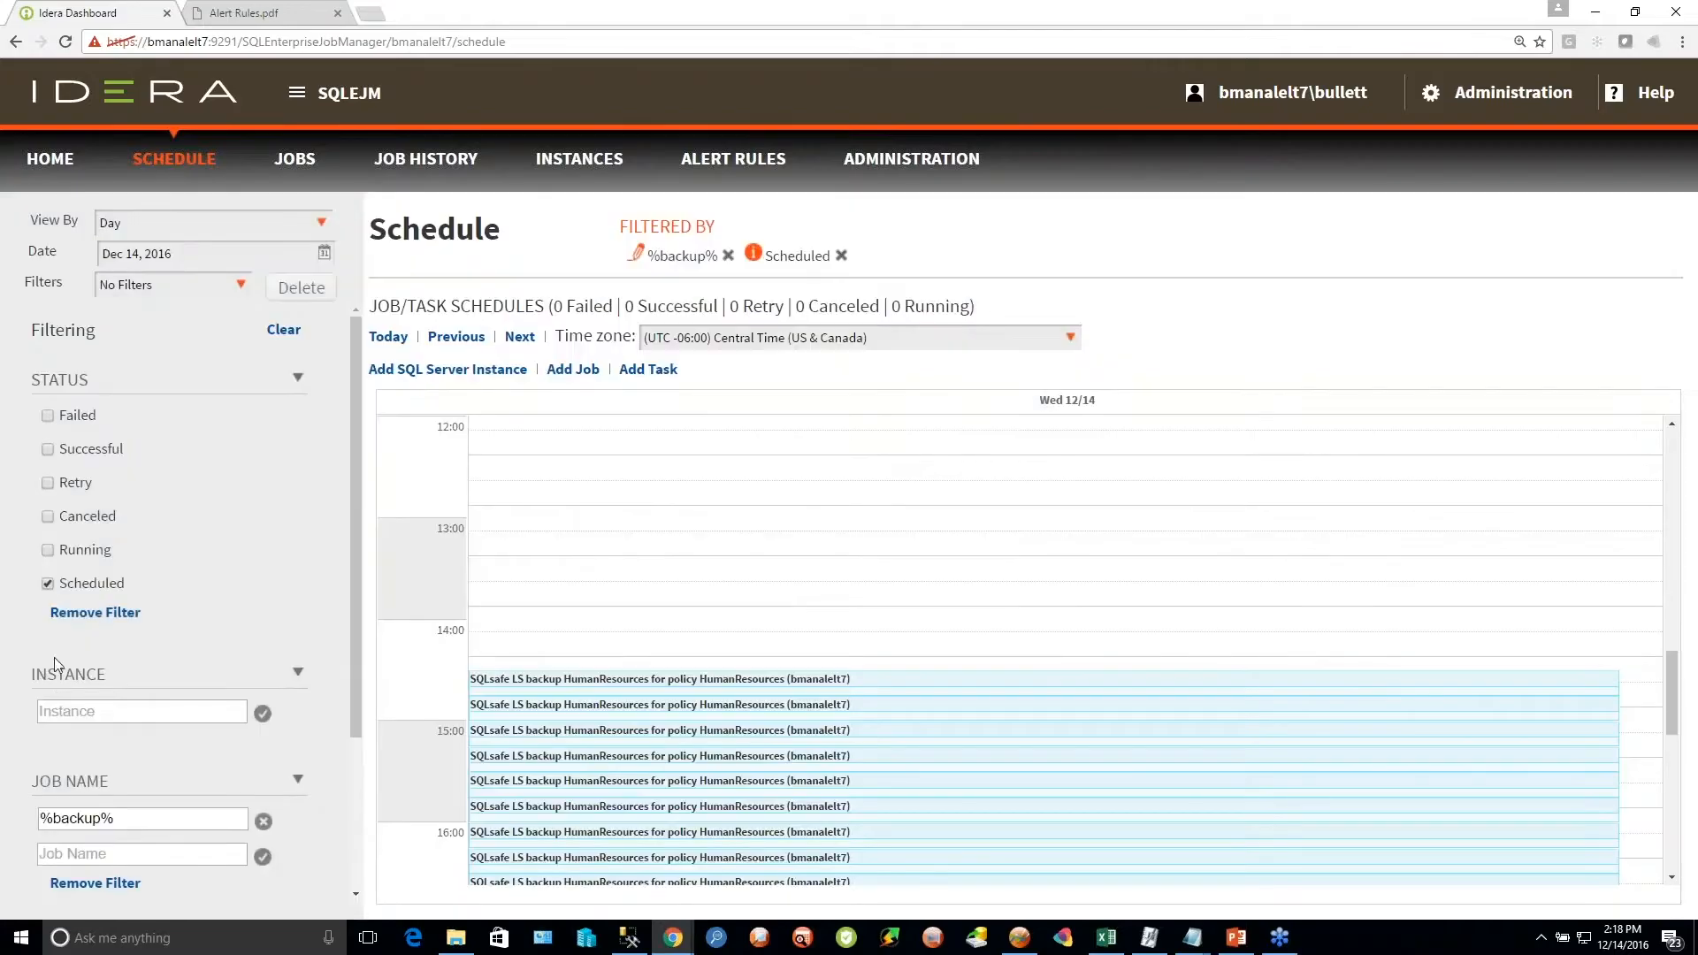
left_click(48, 416)
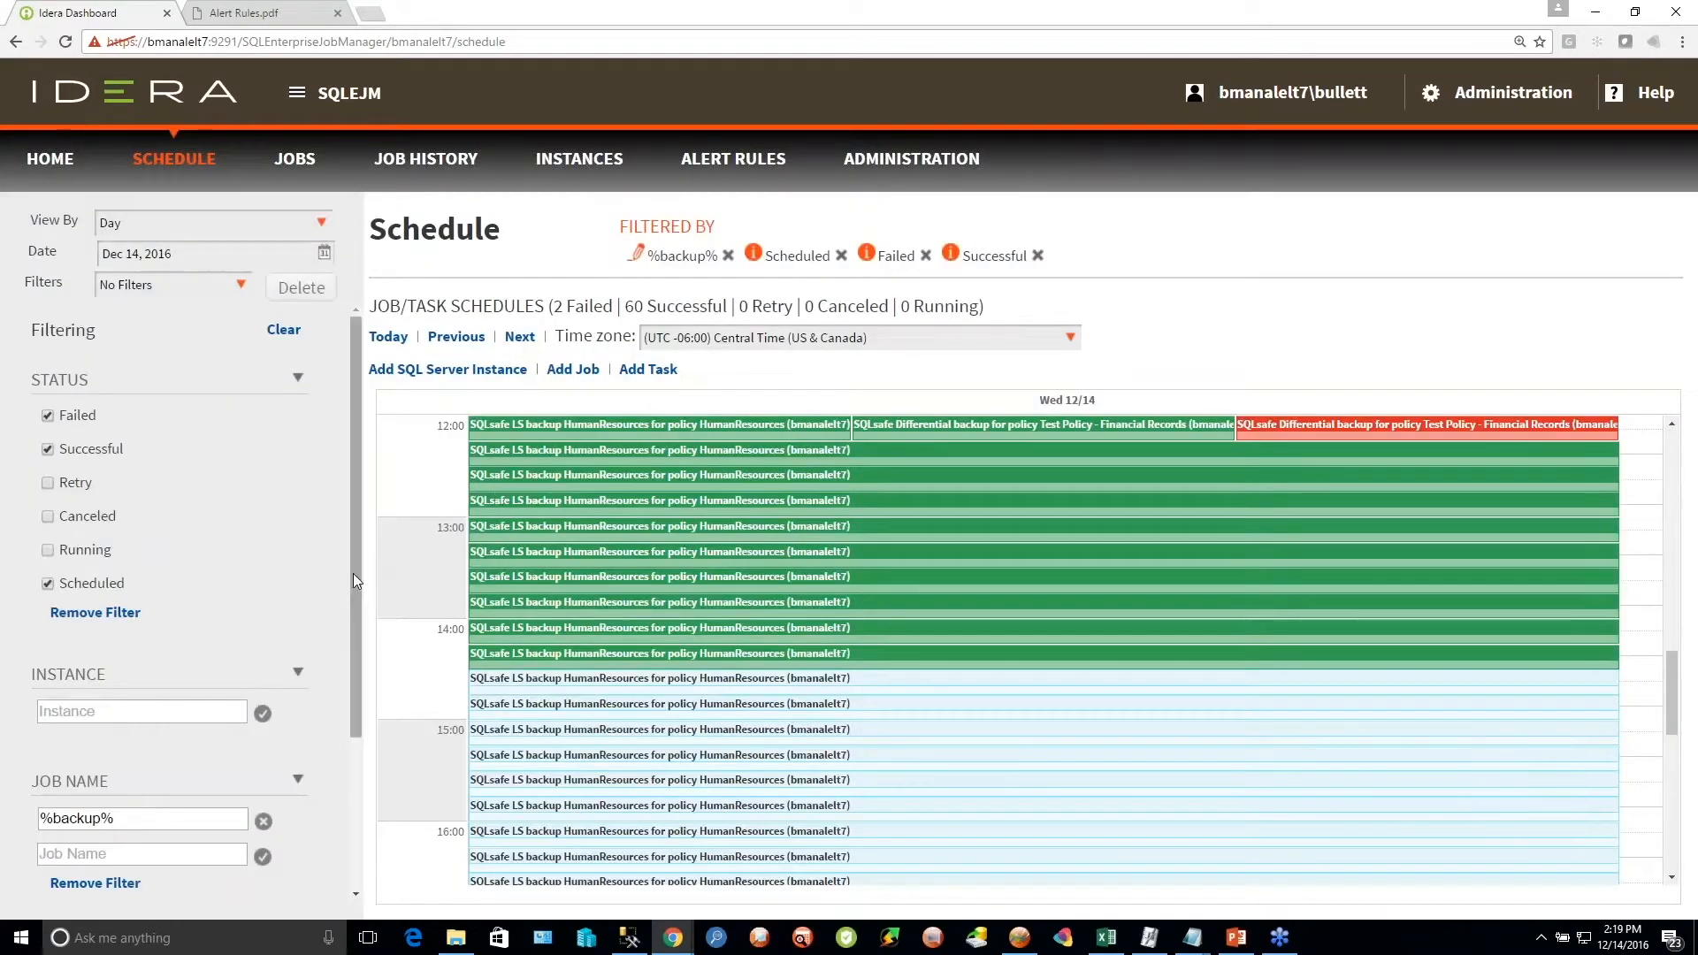
left_click_drag(353, 573, 353, 751)
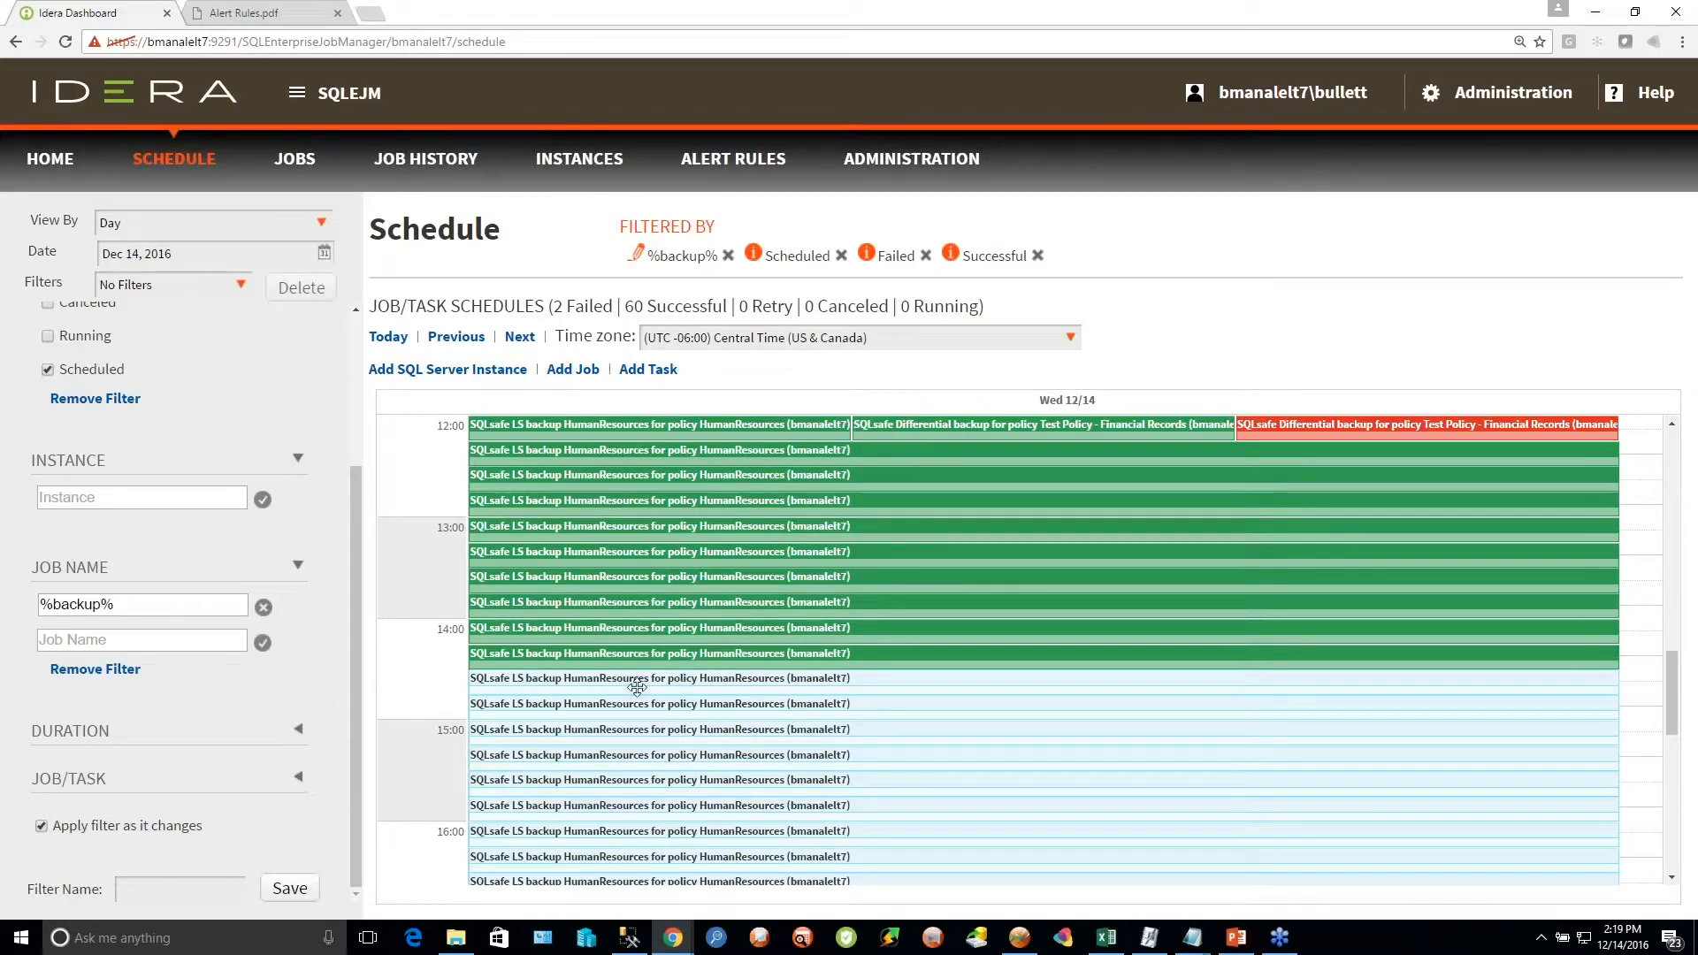
Try moving the scheduled HumanResources backup from 8:00 PM to 9:30 PM in the schedule, and decline the override
left_click(318, 168)
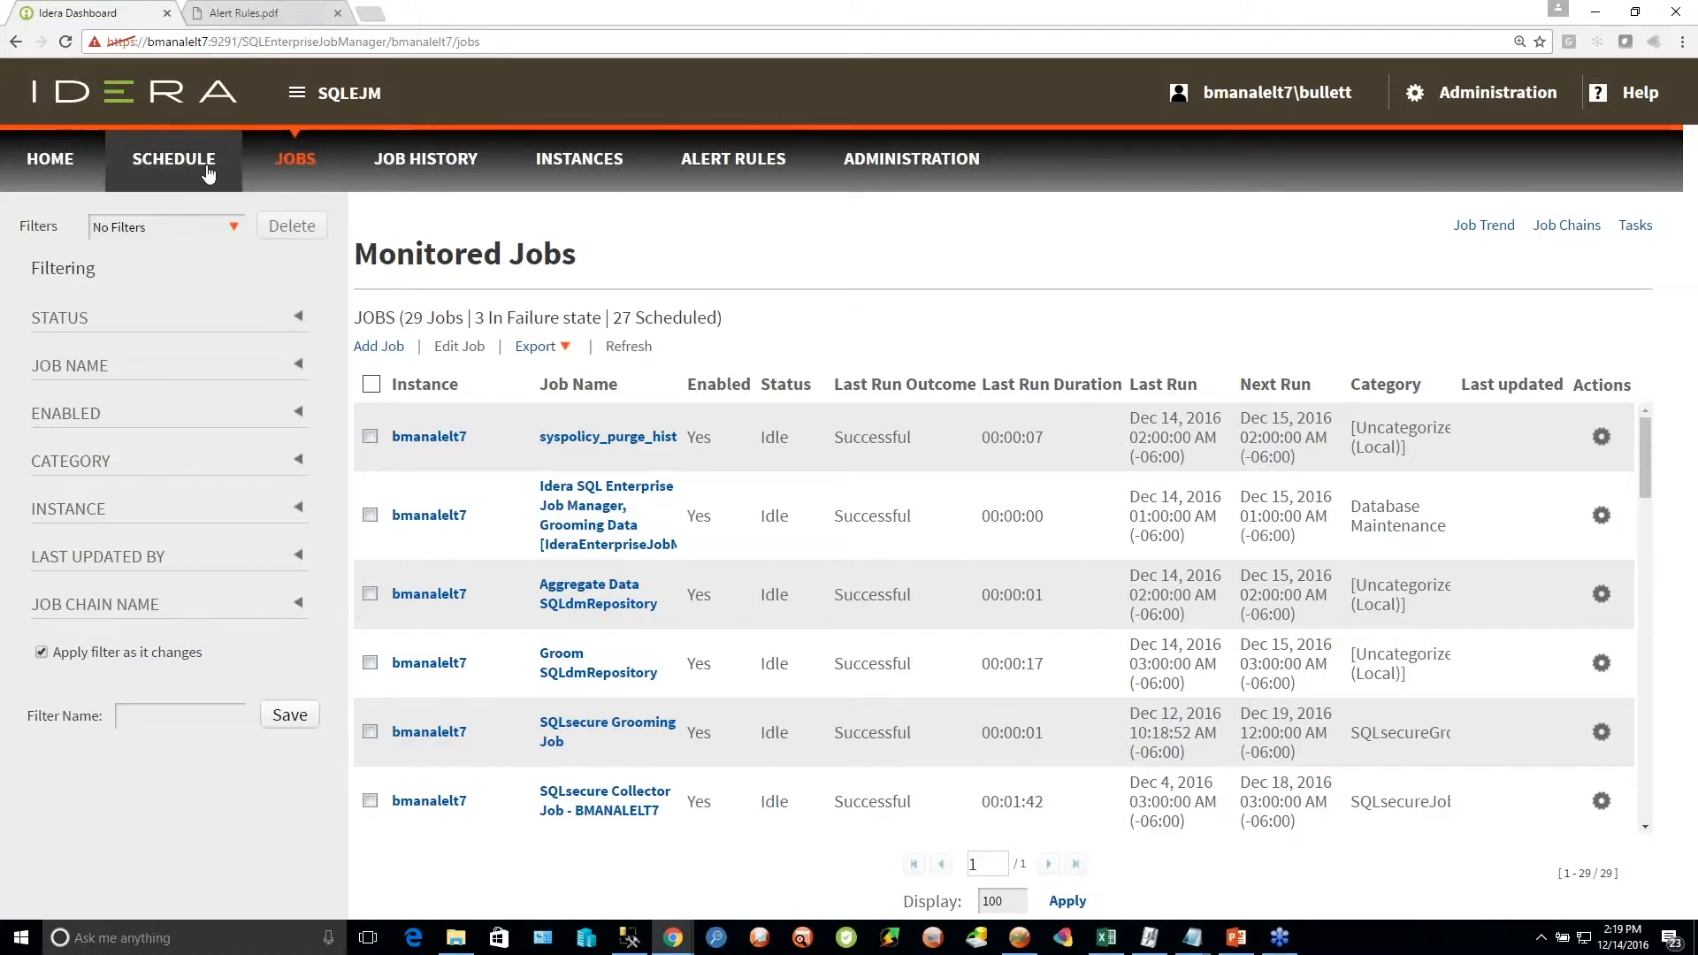
left_click(173, 159)
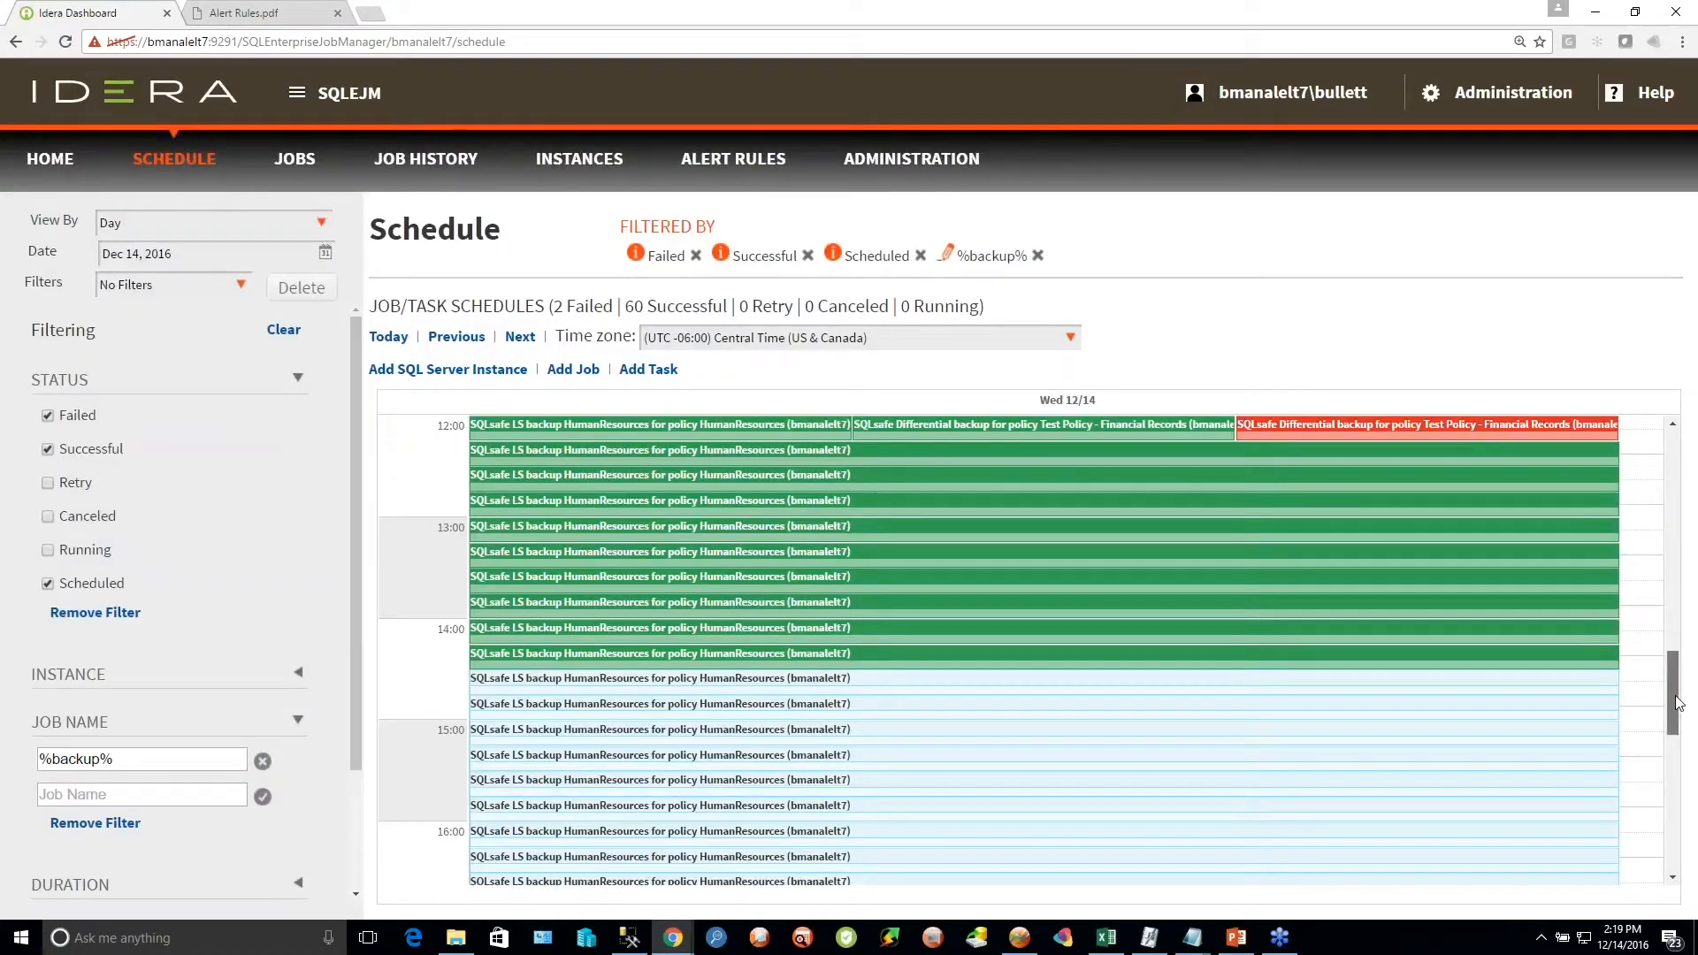
scroll(793, 643, "down", 6)
left_click_drag(630, 615, 647, 773)
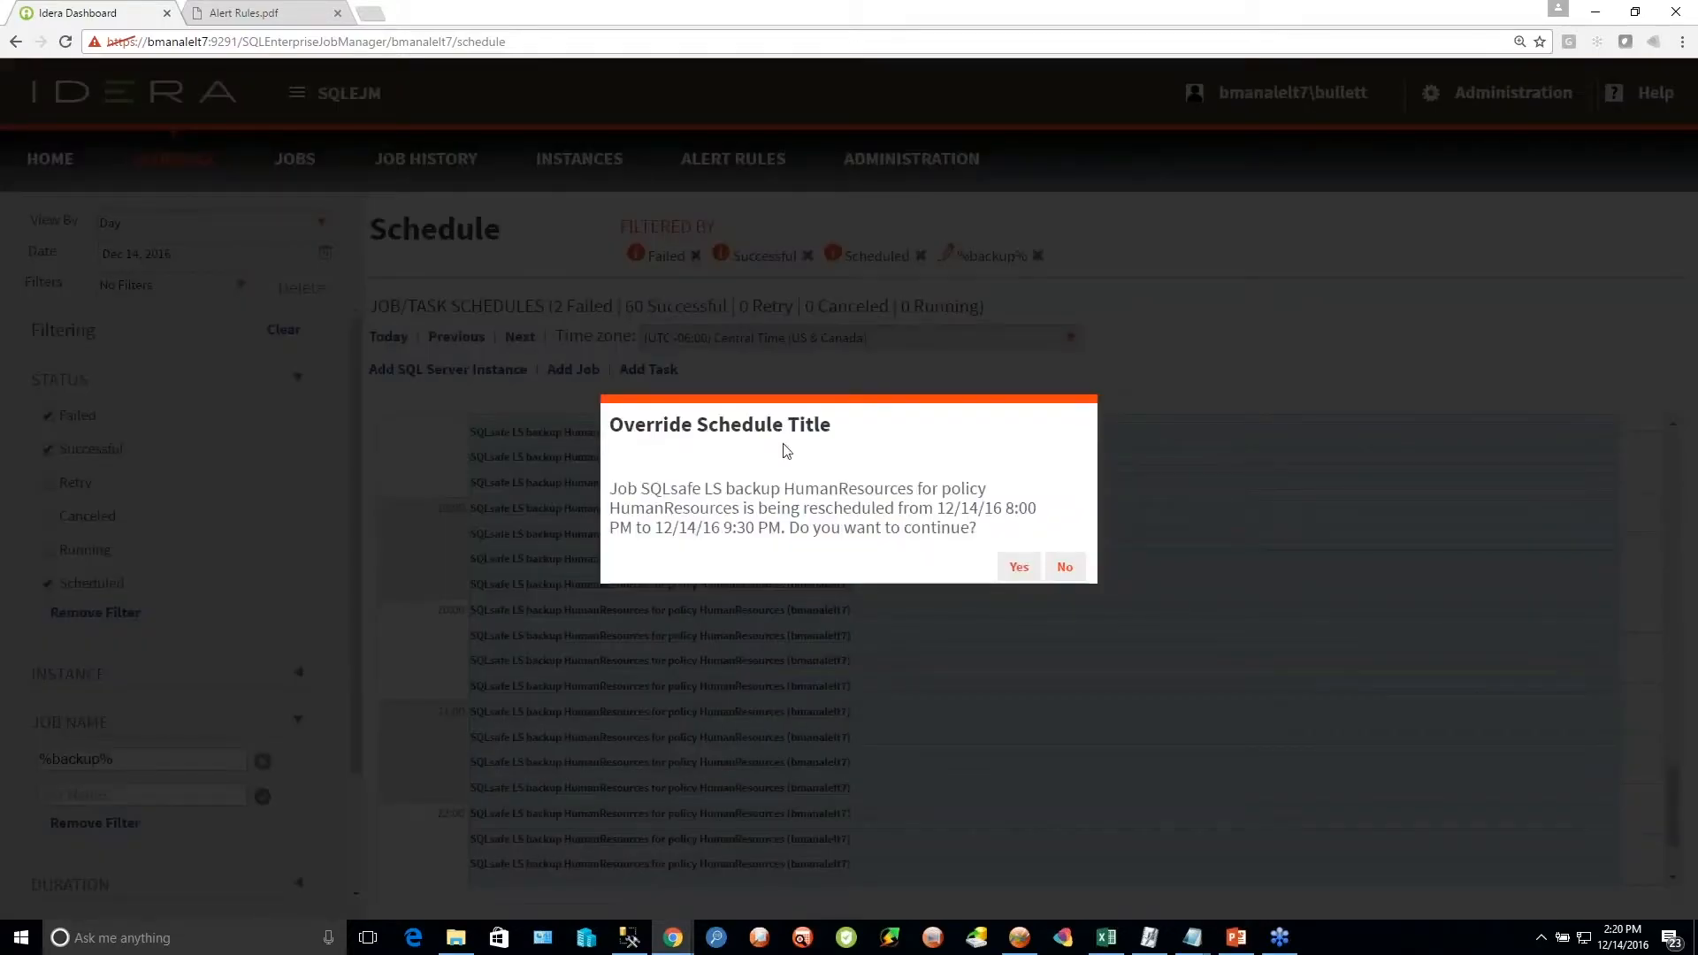
left_click(1064, 566)
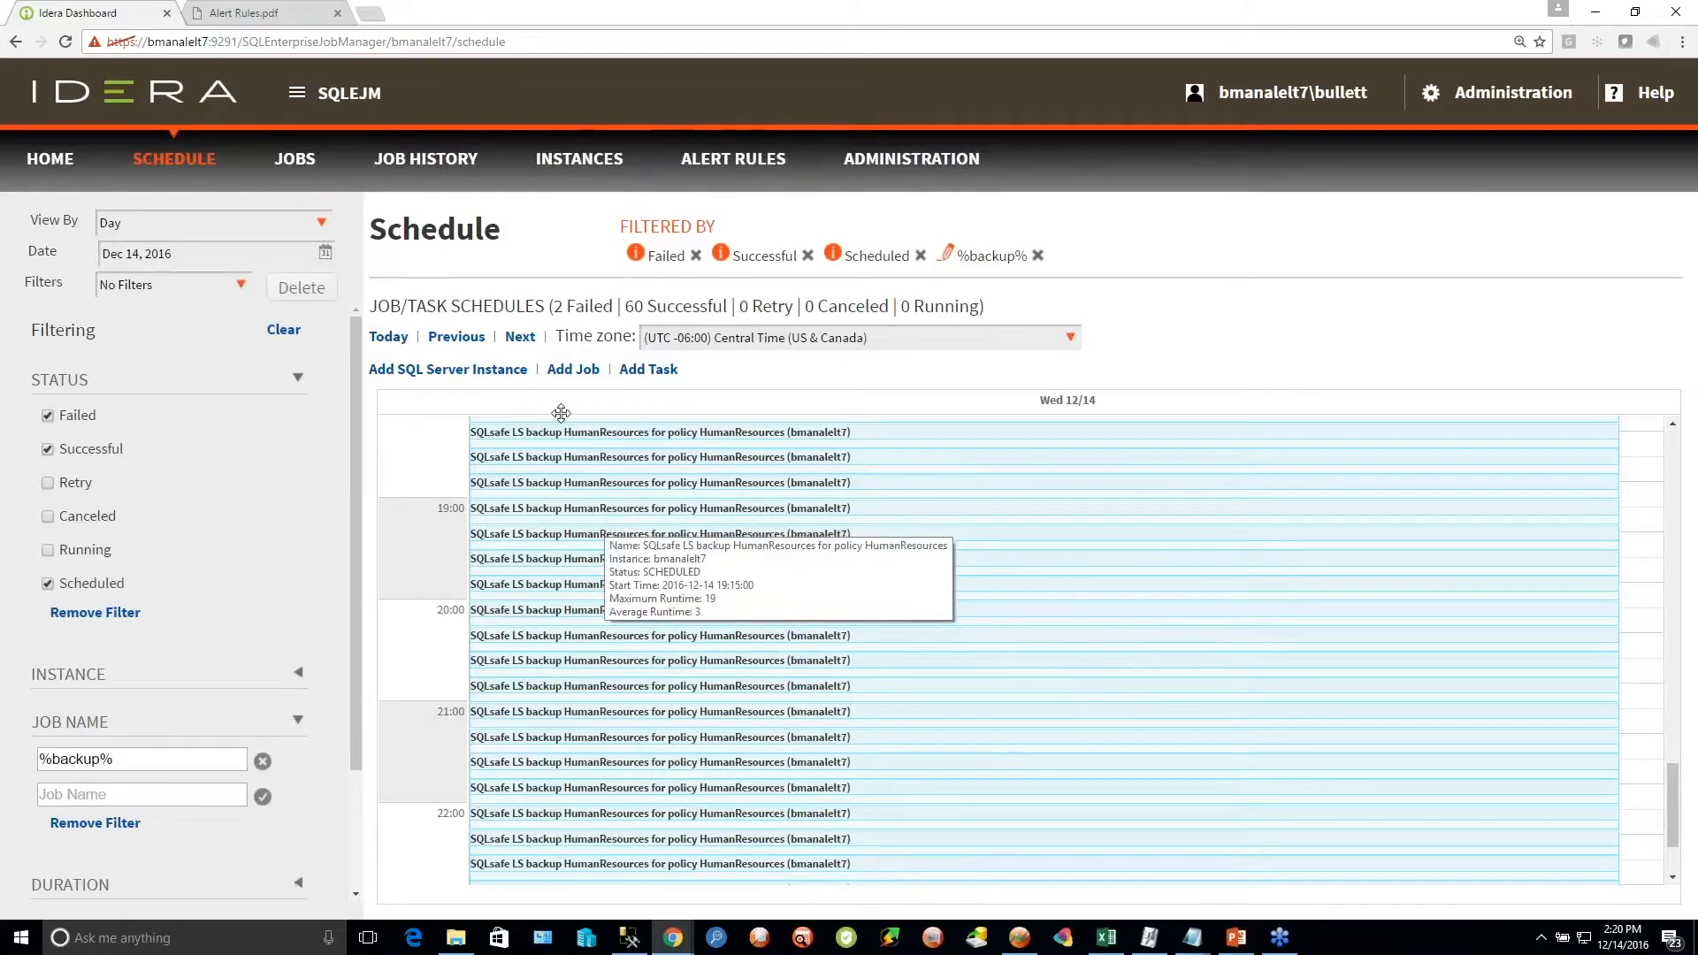
Review the saved filters and the filter name, status and enabled filter options for the monitored jobs
left_click(319, 170)
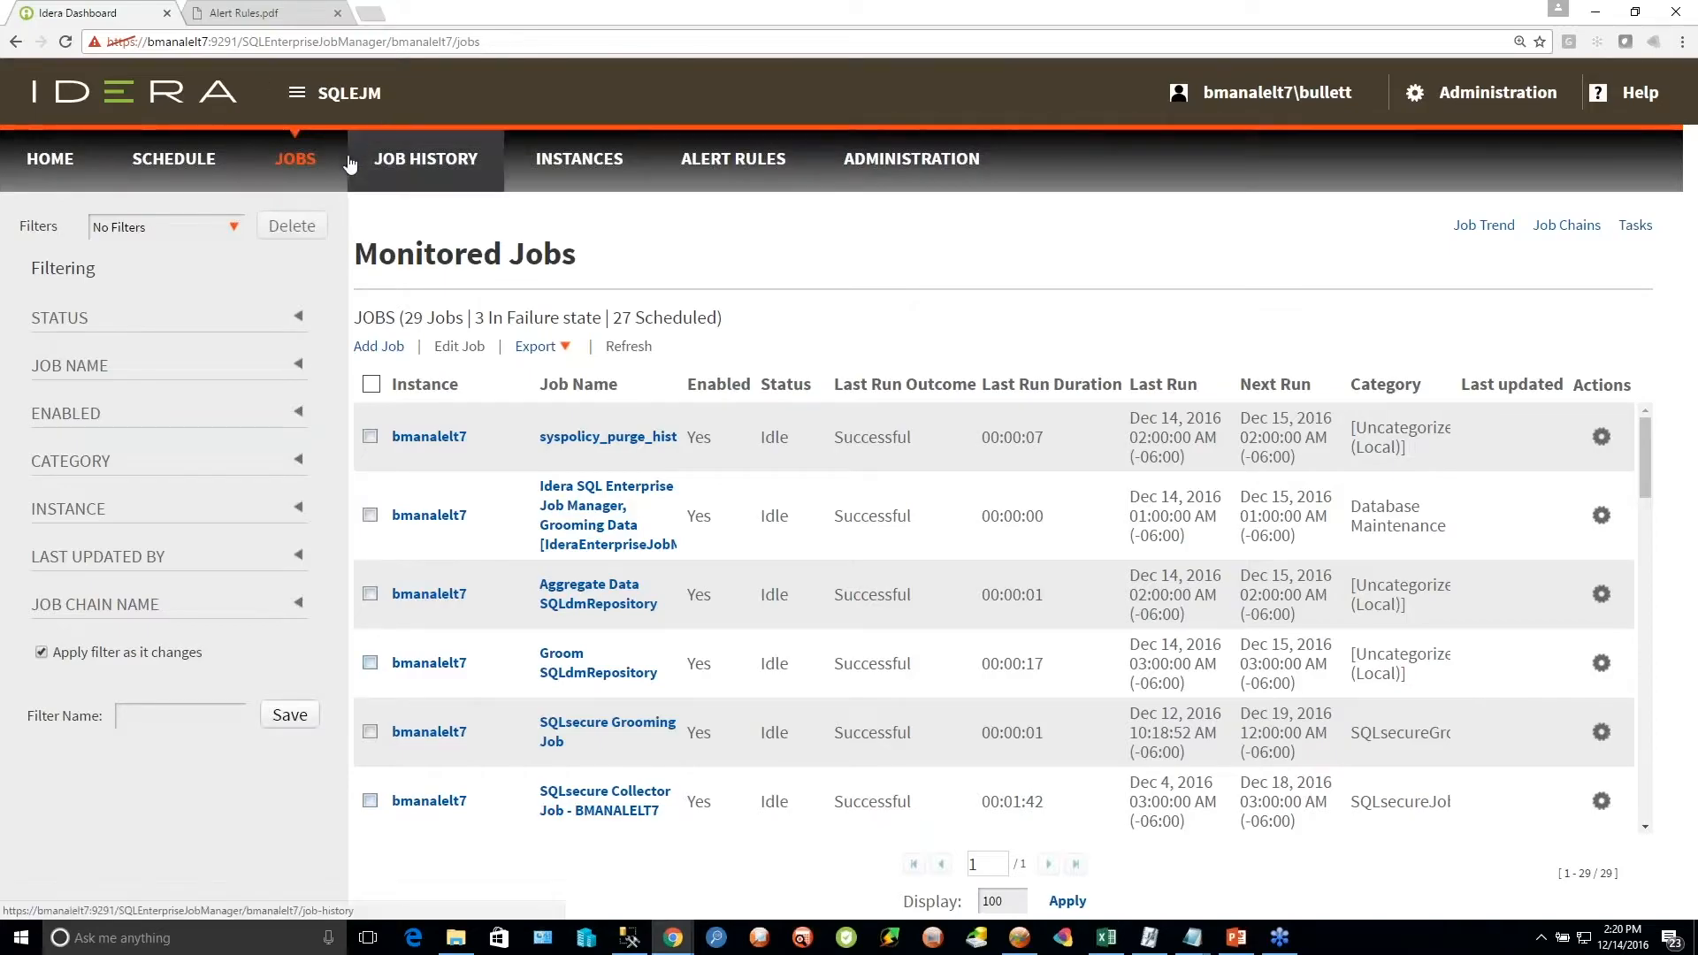
left_click(233, 227)
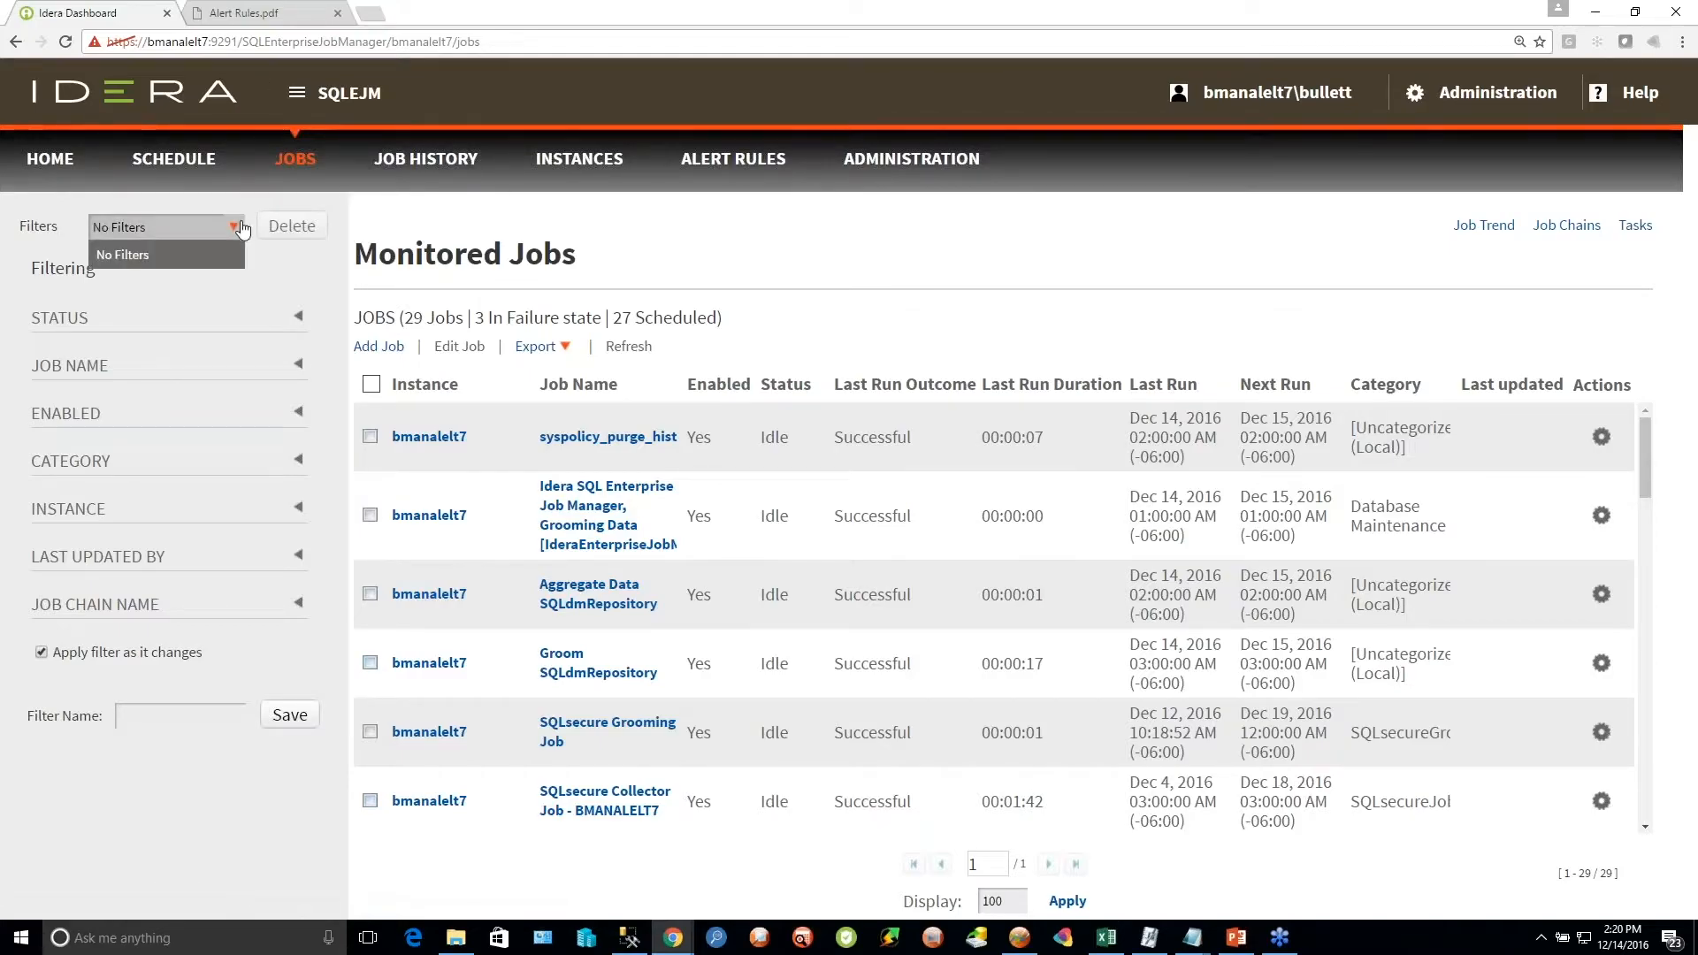
left_click(238, 230)
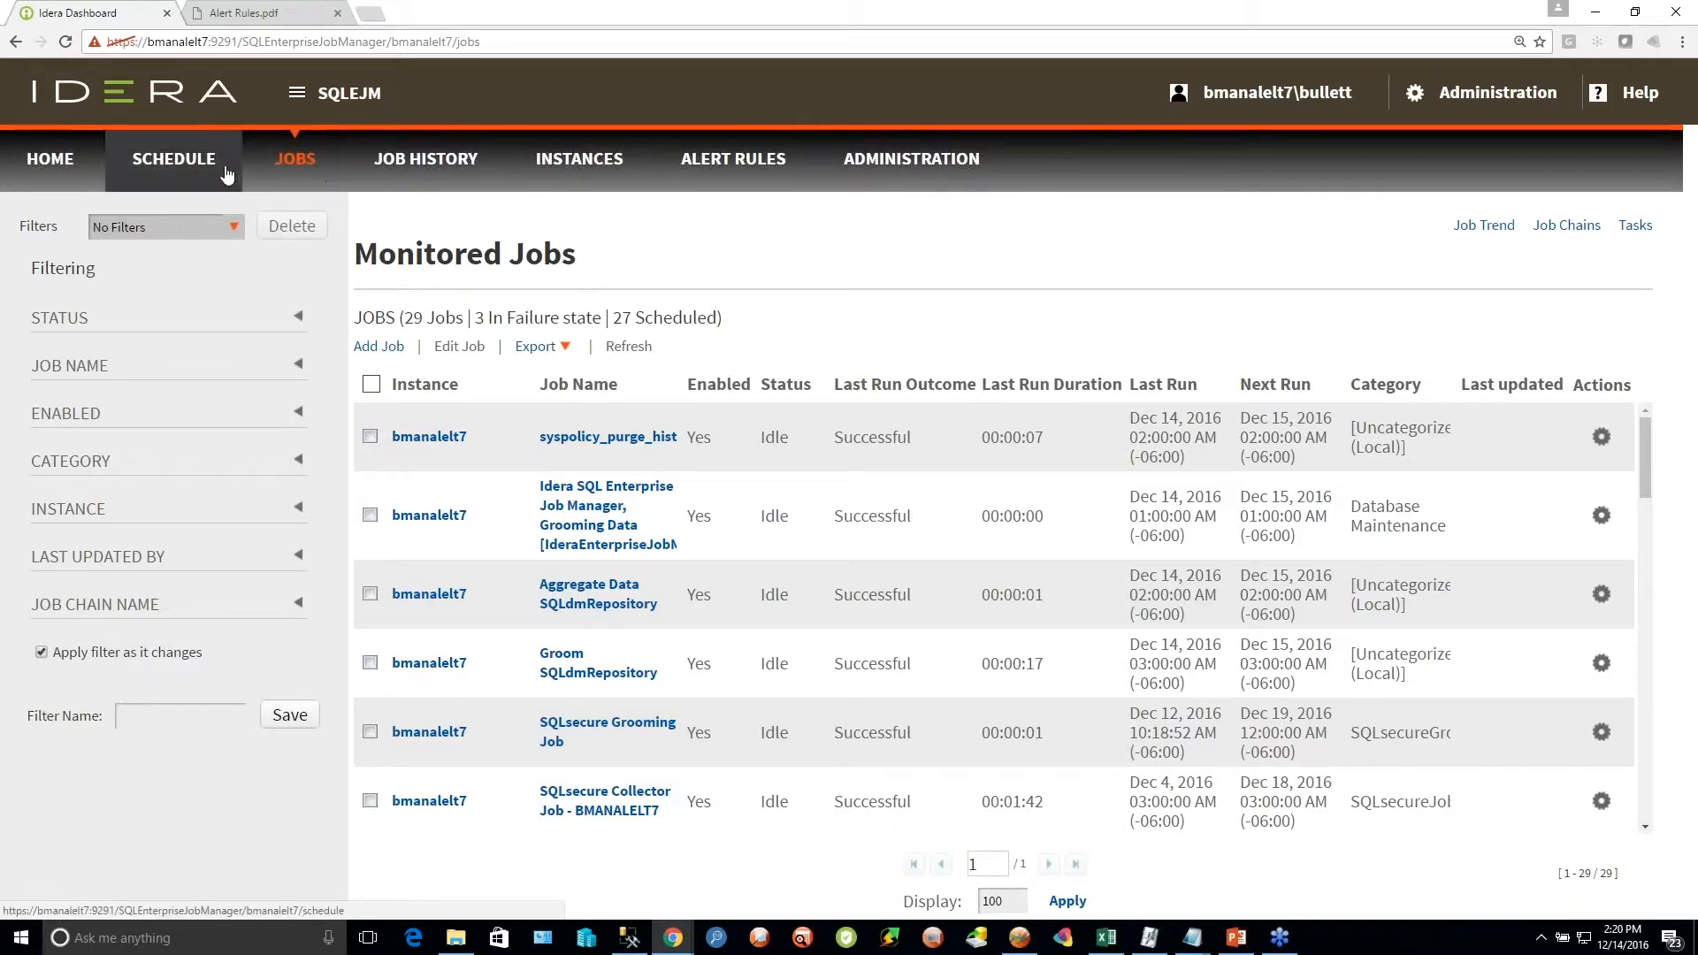
left_click(157, 715)
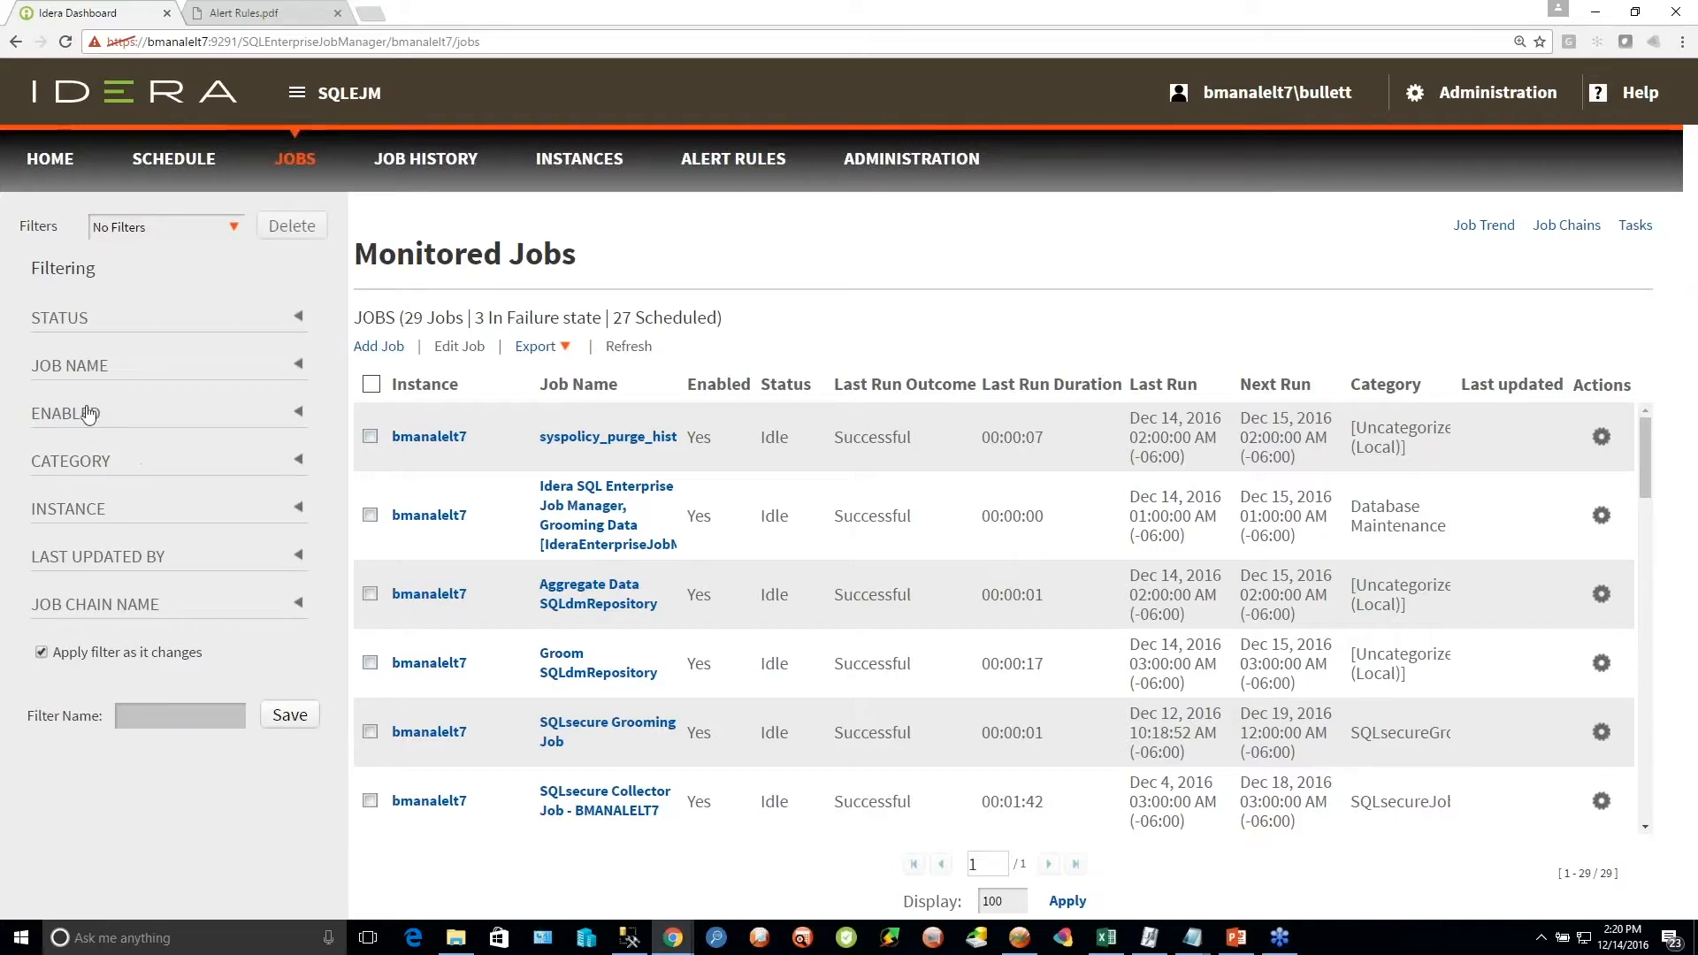
left_click(252, 318)
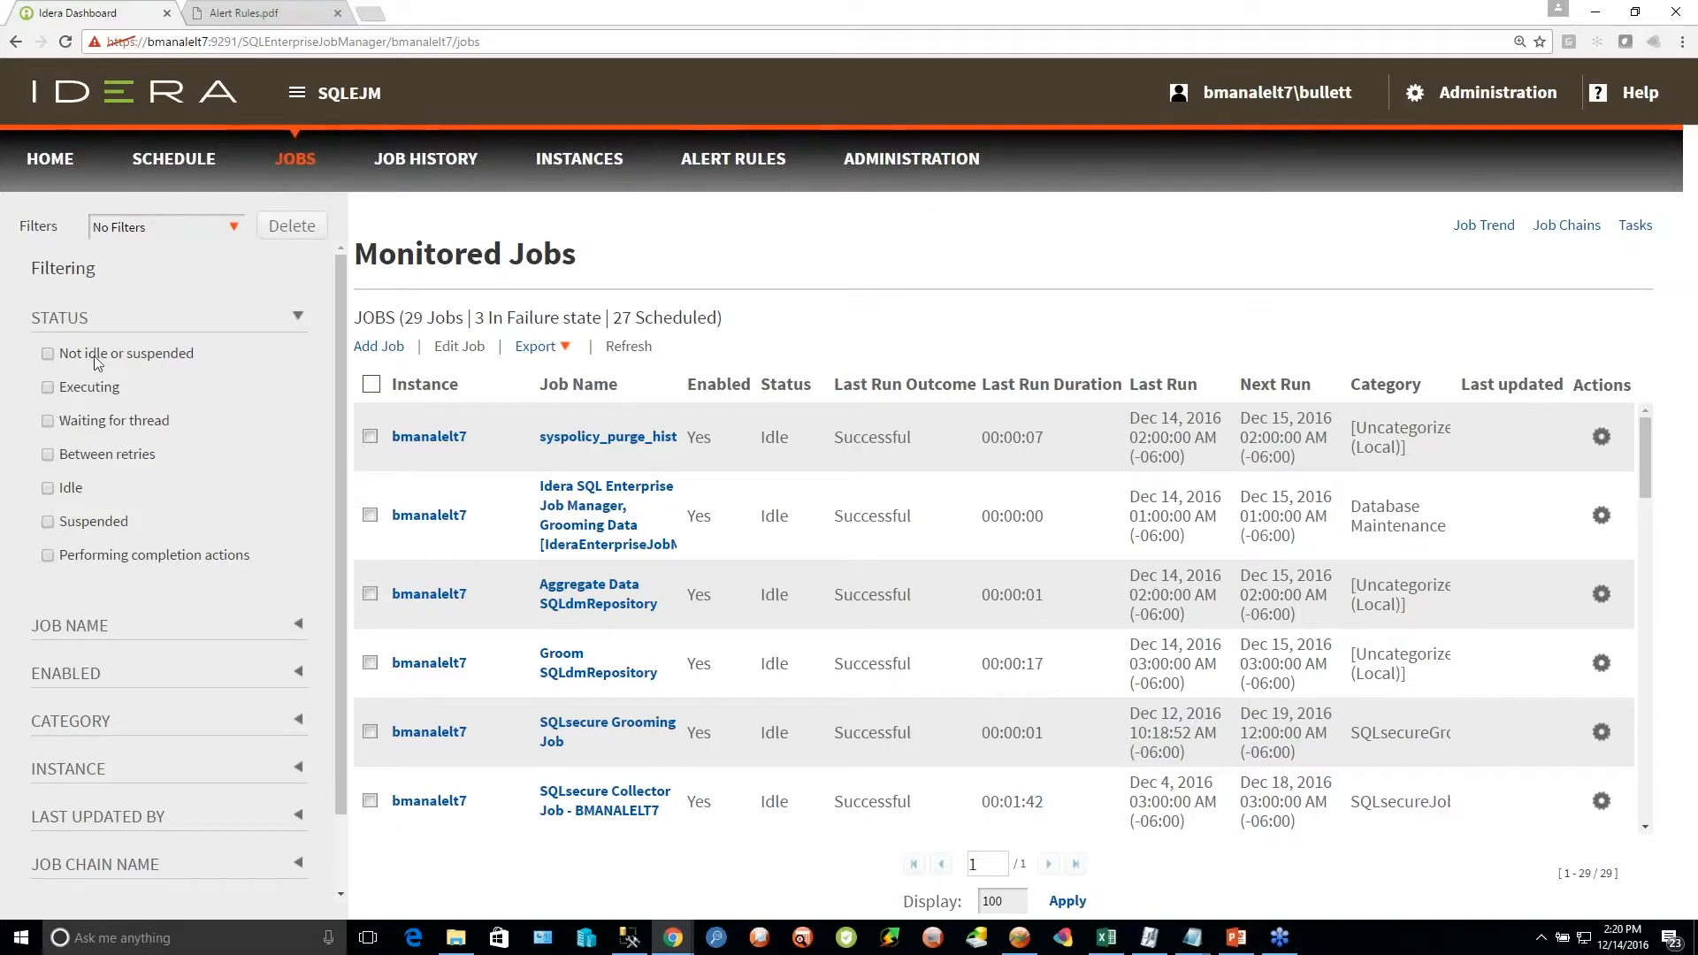
left_click(73, 319)
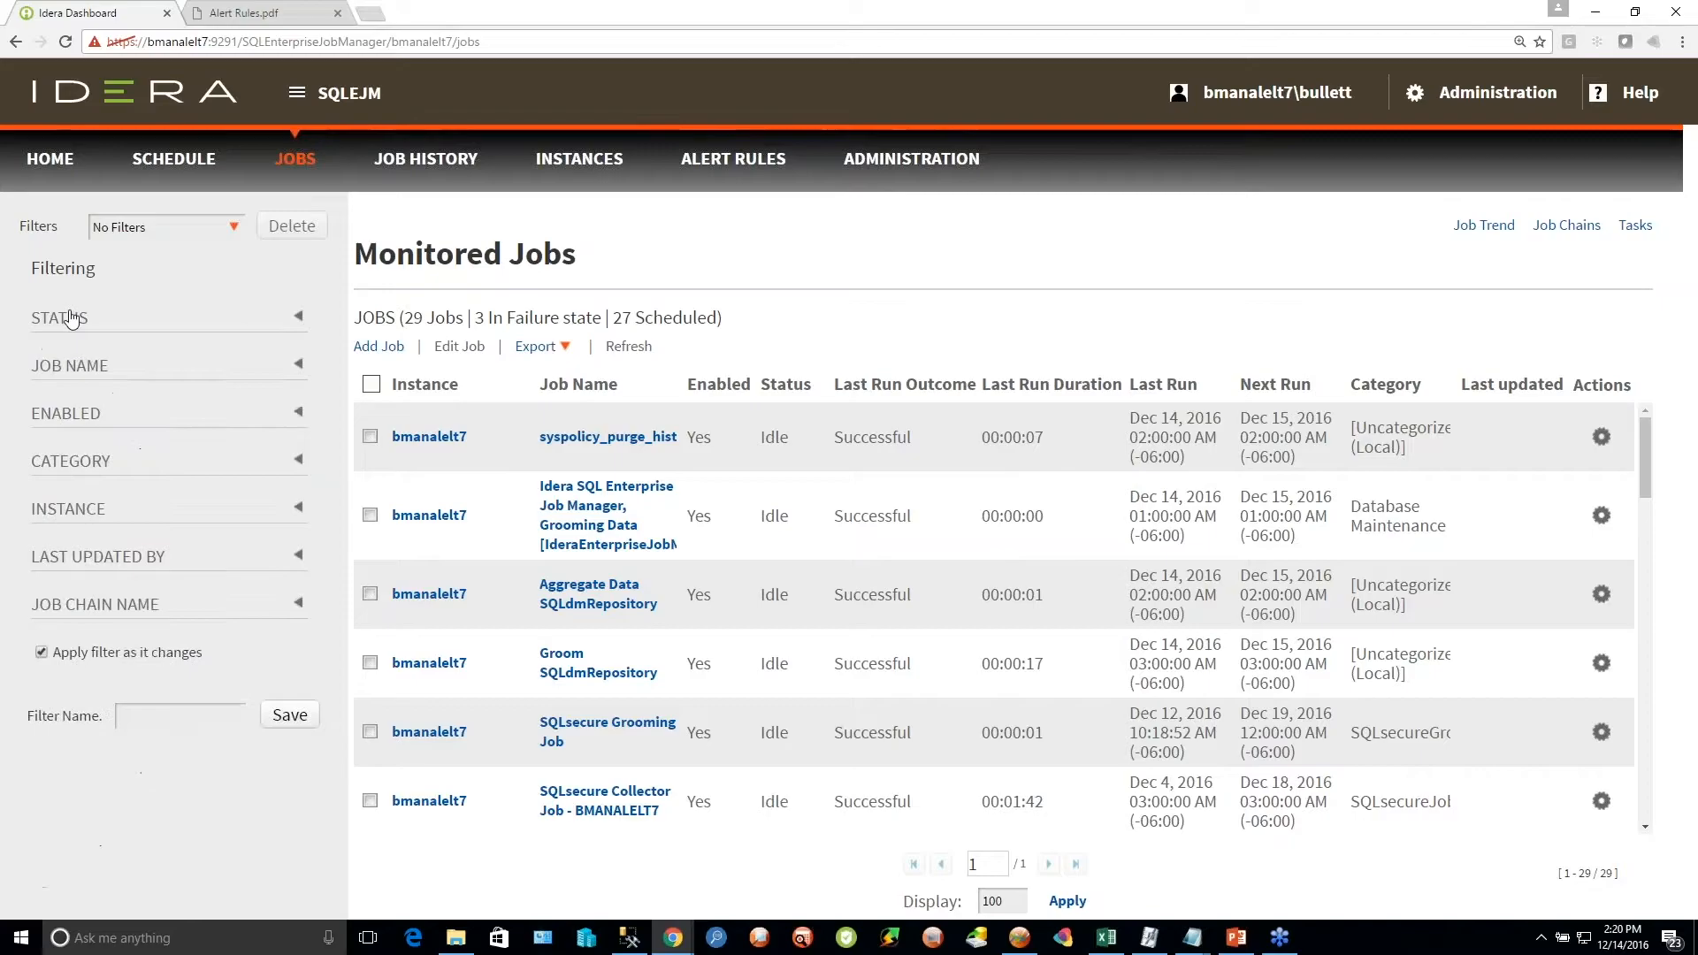
left_click(70, 418)
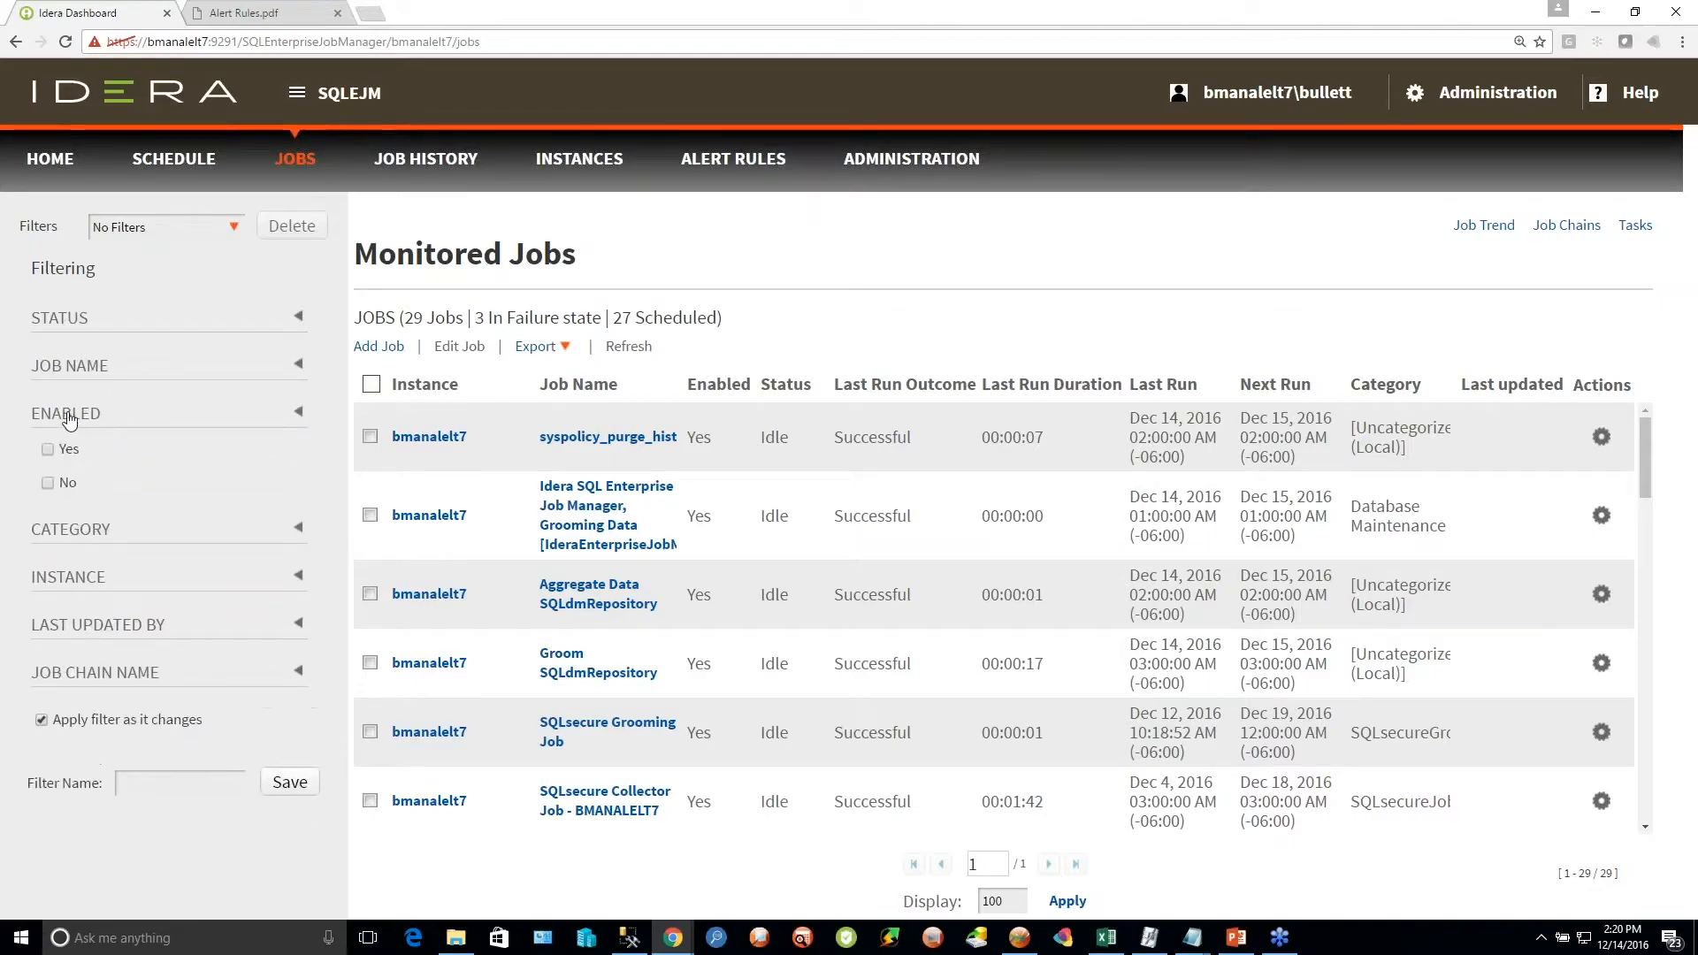
left_click(70, 416)
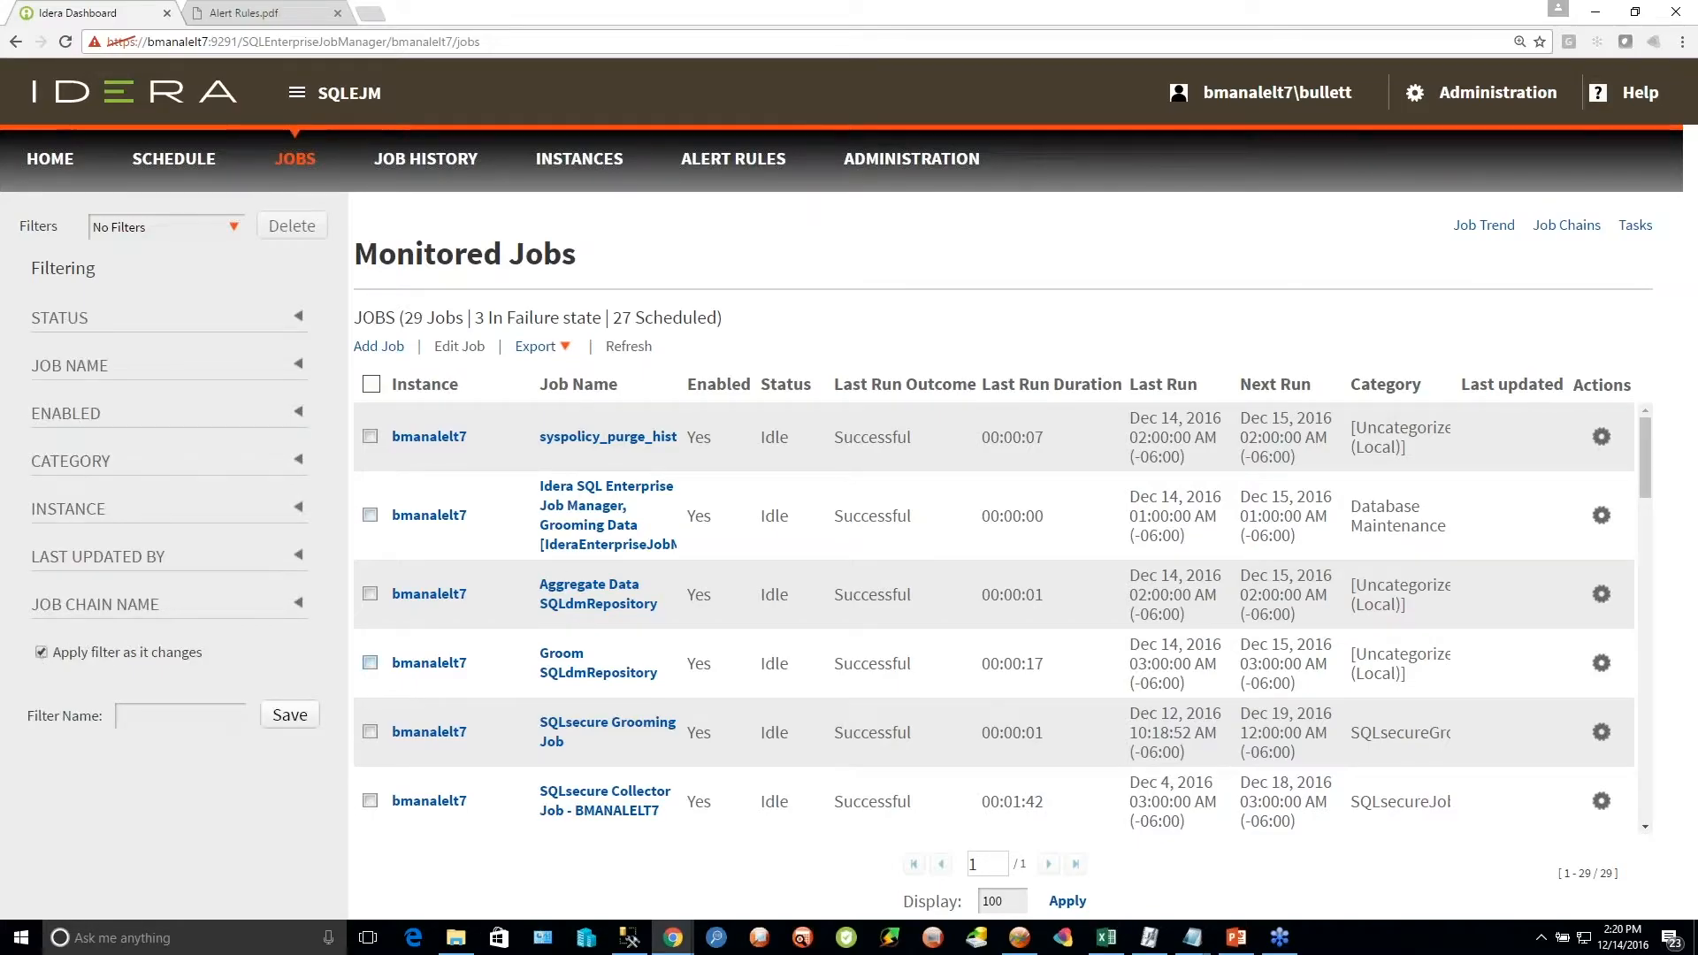
Open the syspolicy_purge_history job on bmanalelt7 and review its schedule and the step details of its latest history entry
left_click(651, 438)
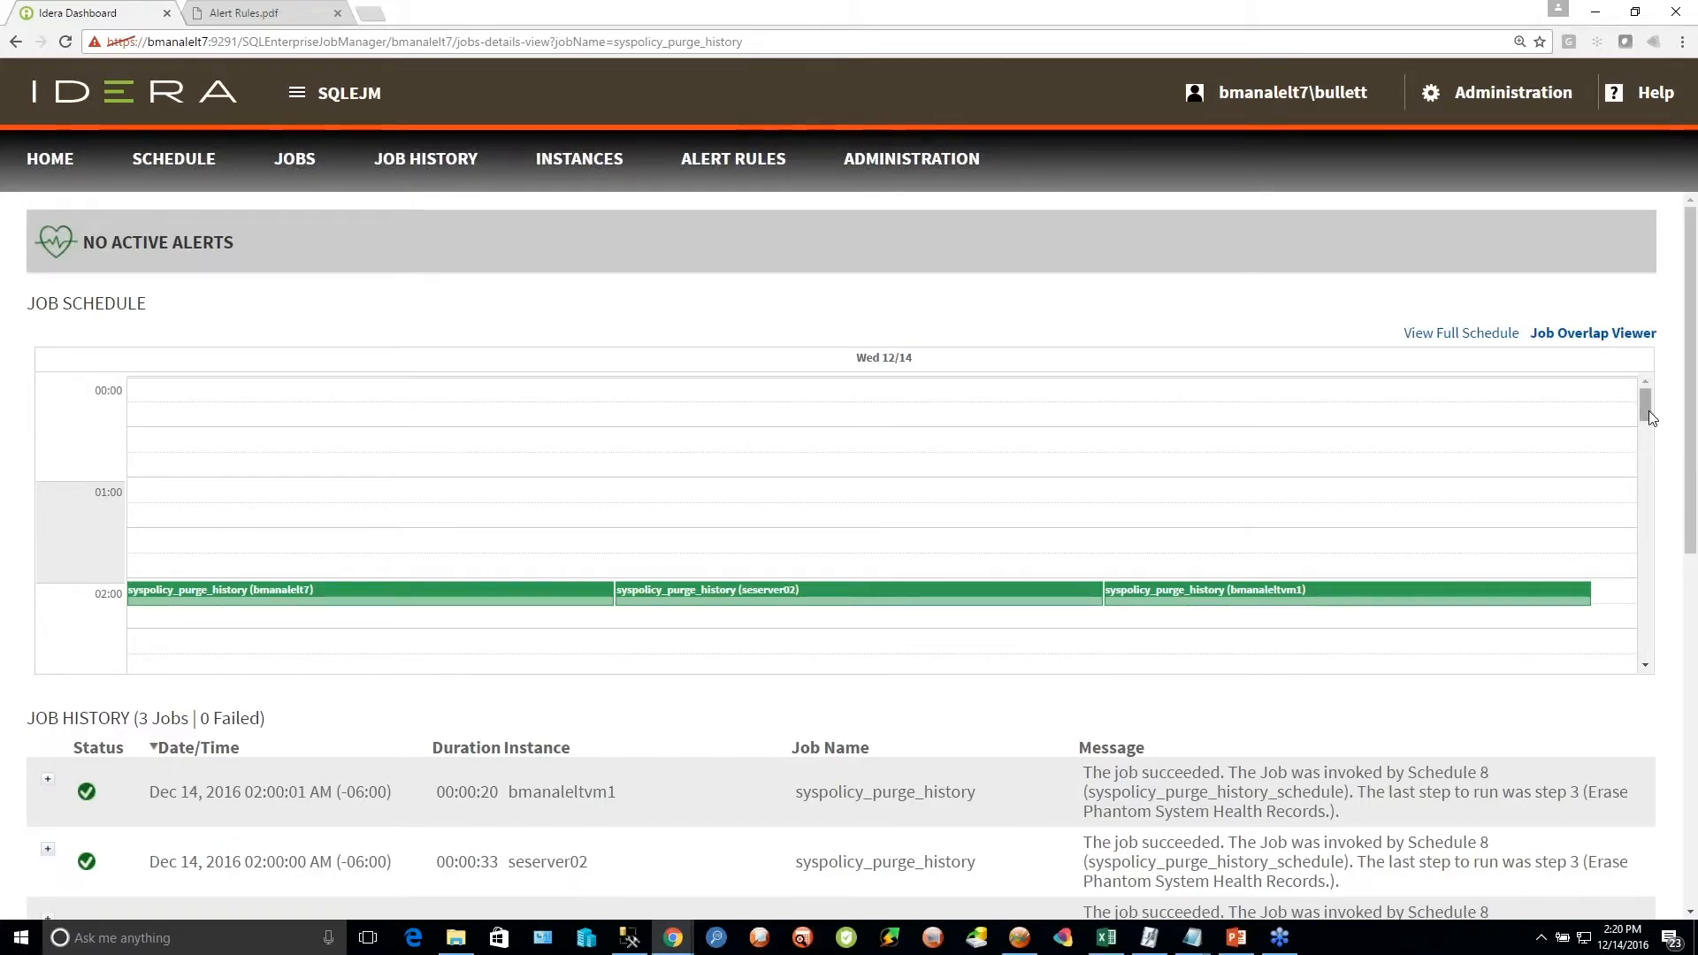
mouse_move(1648, 410)
left_mouse_down()
mouse_move(1648, 469)
mouse_move(1648, 422)
left_mouse_up()
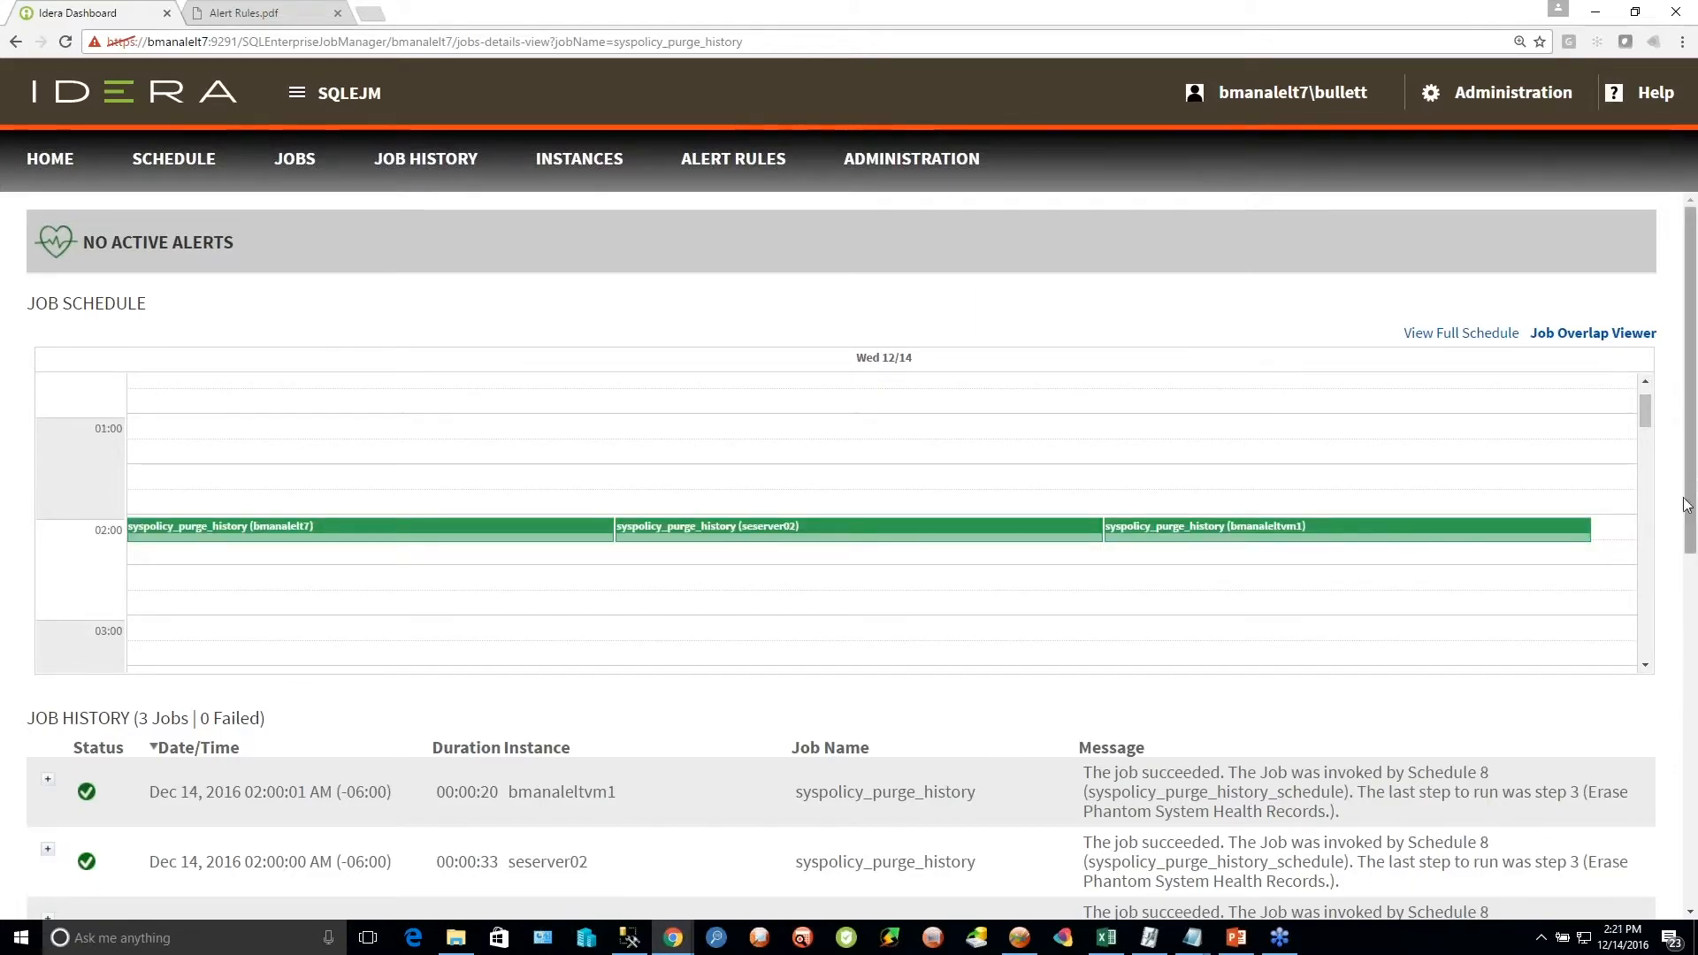
left_click_drag(1686, 505, 1692, 677)
left_click(48, 439)
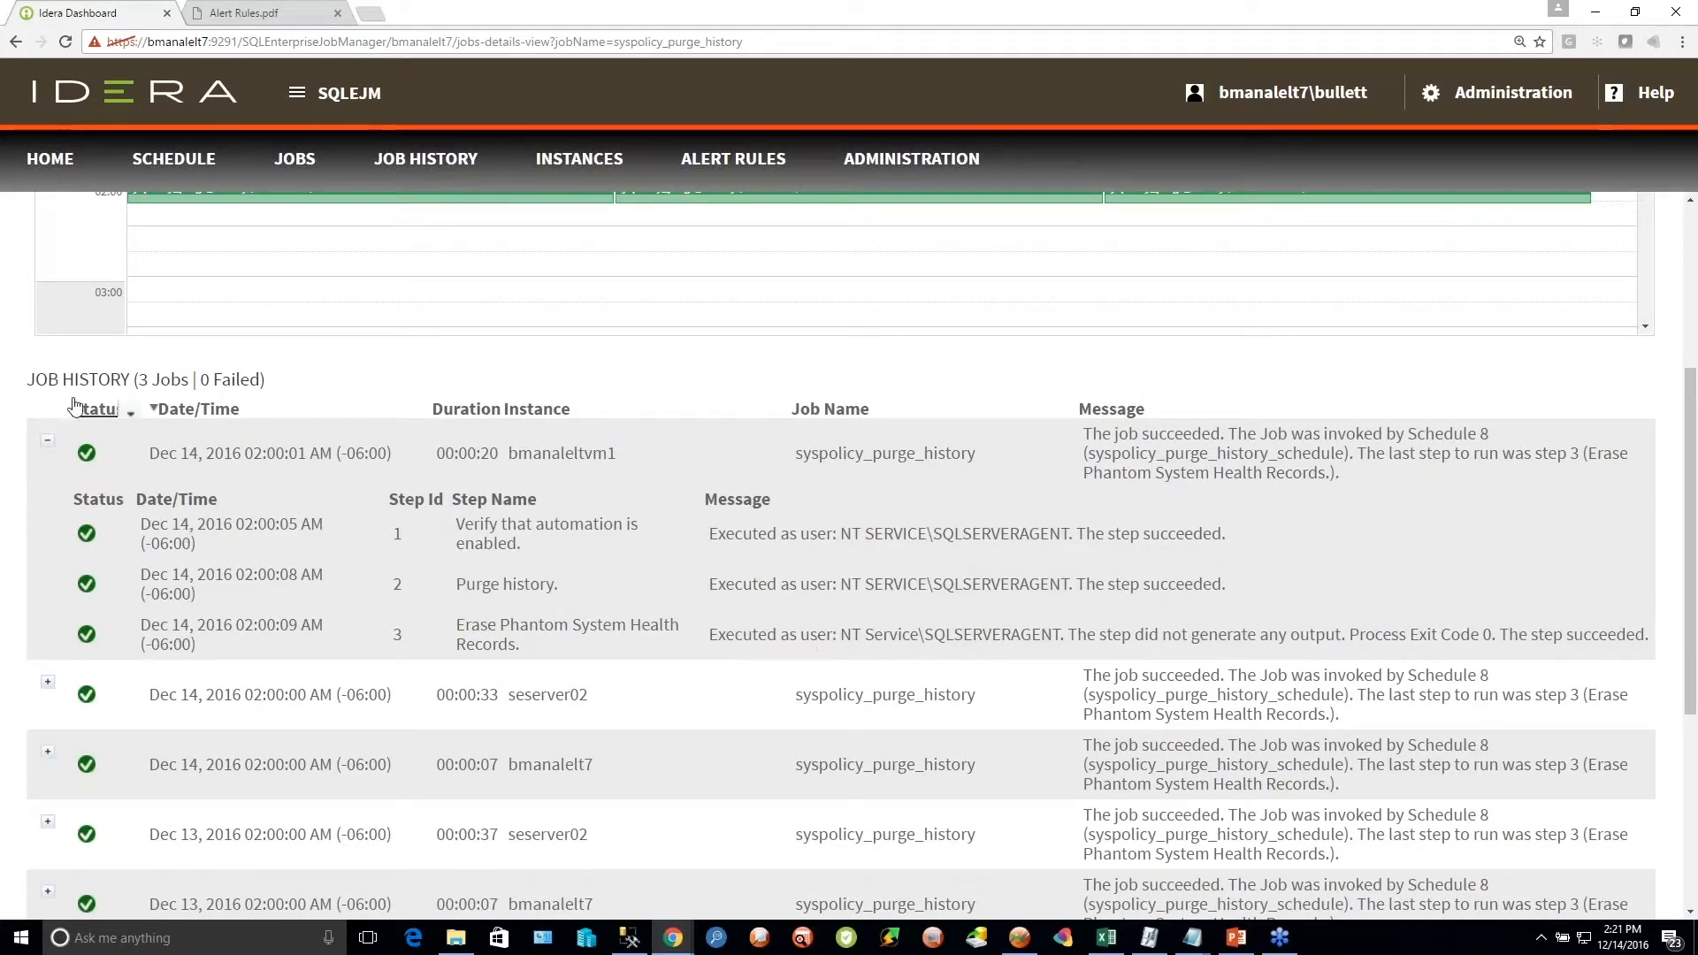
left_click(48, 451)
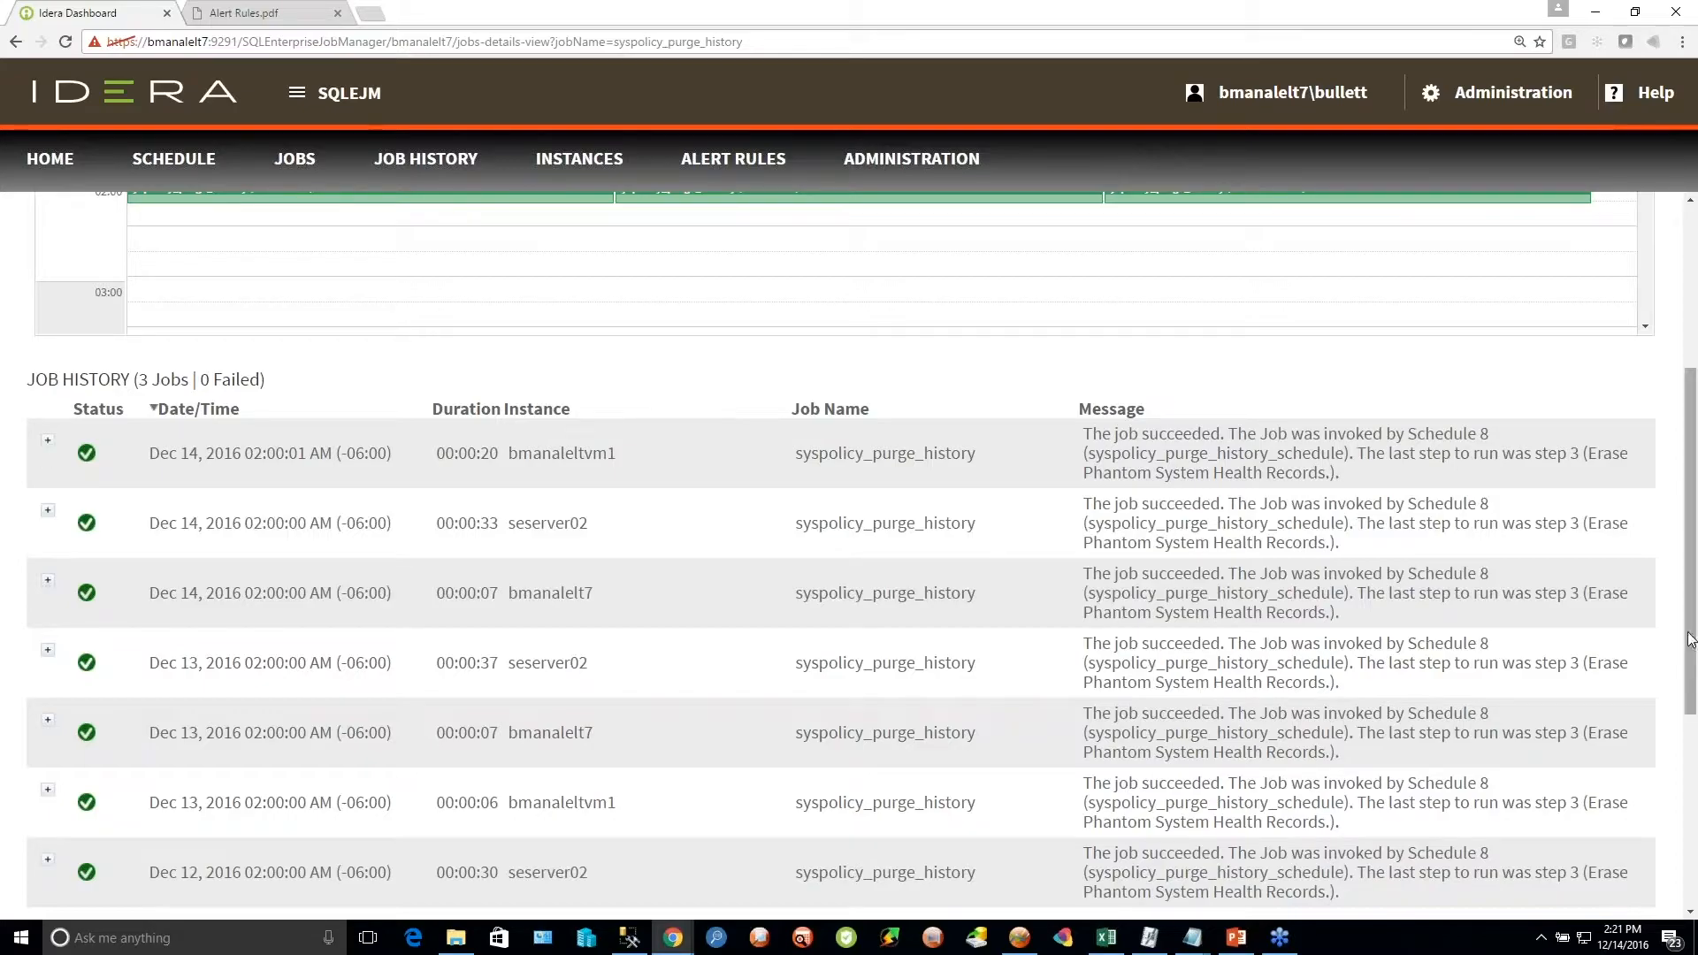
left_click_drag(1693, 638, 1693, 474)
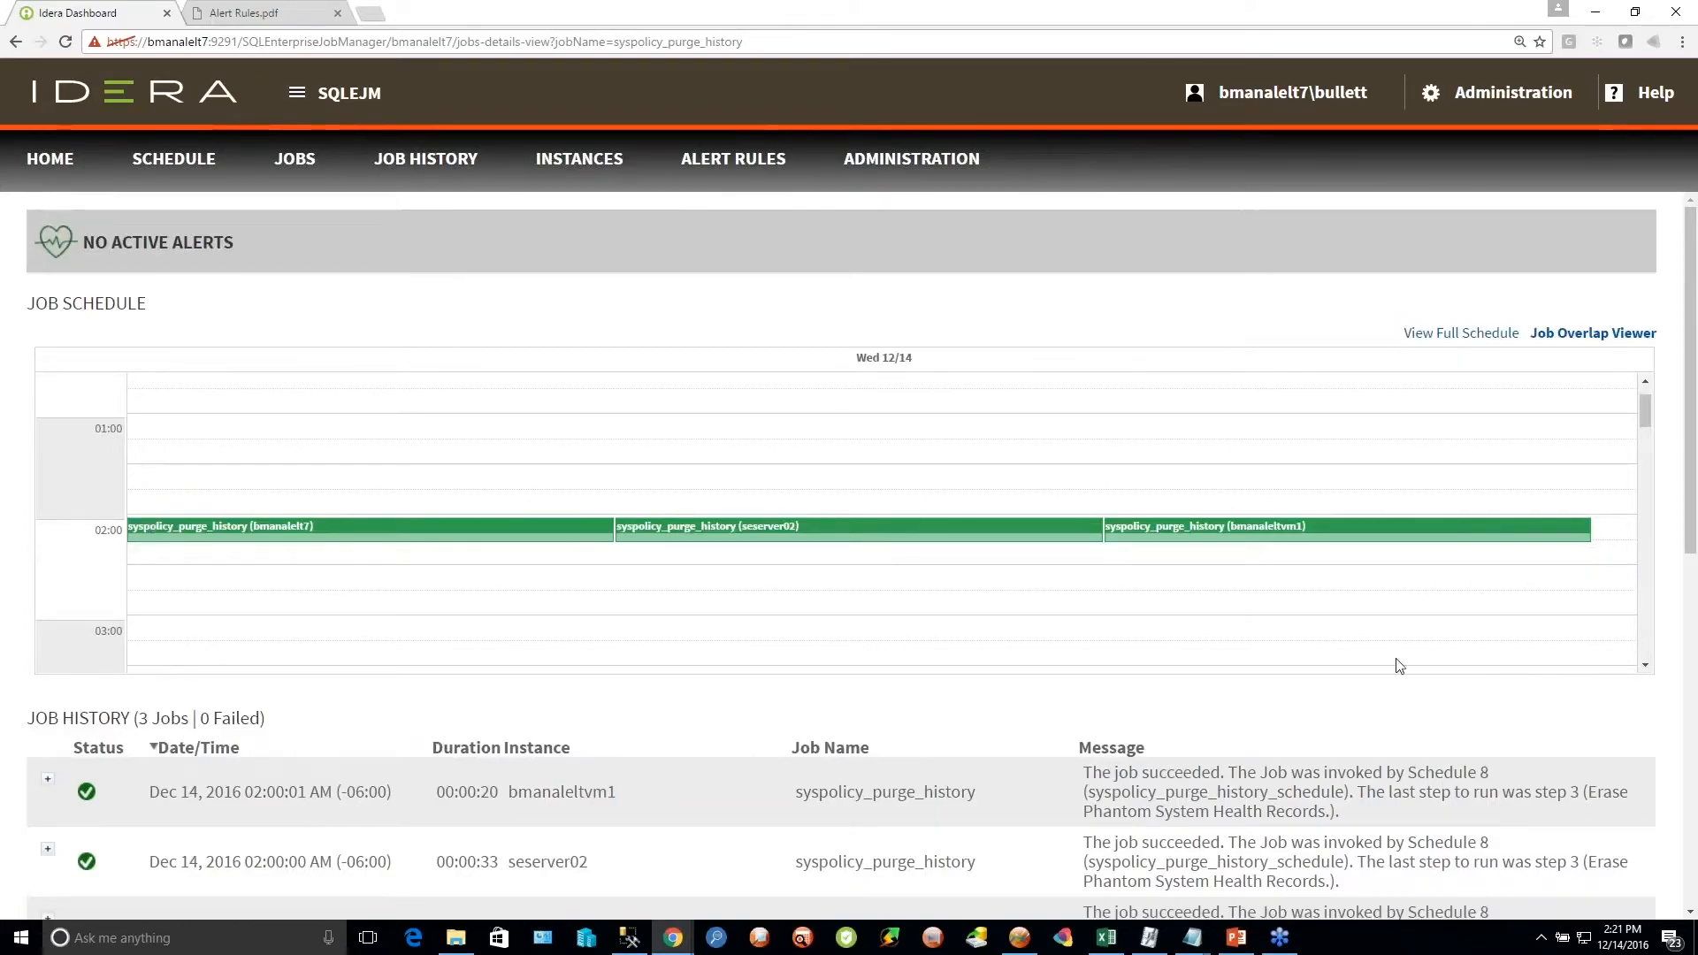
Open the Job Overlap Viewer for syspolicy_purge_history and review its overlapping jobs for Dec 14, 2016
left_click(1593, 342)
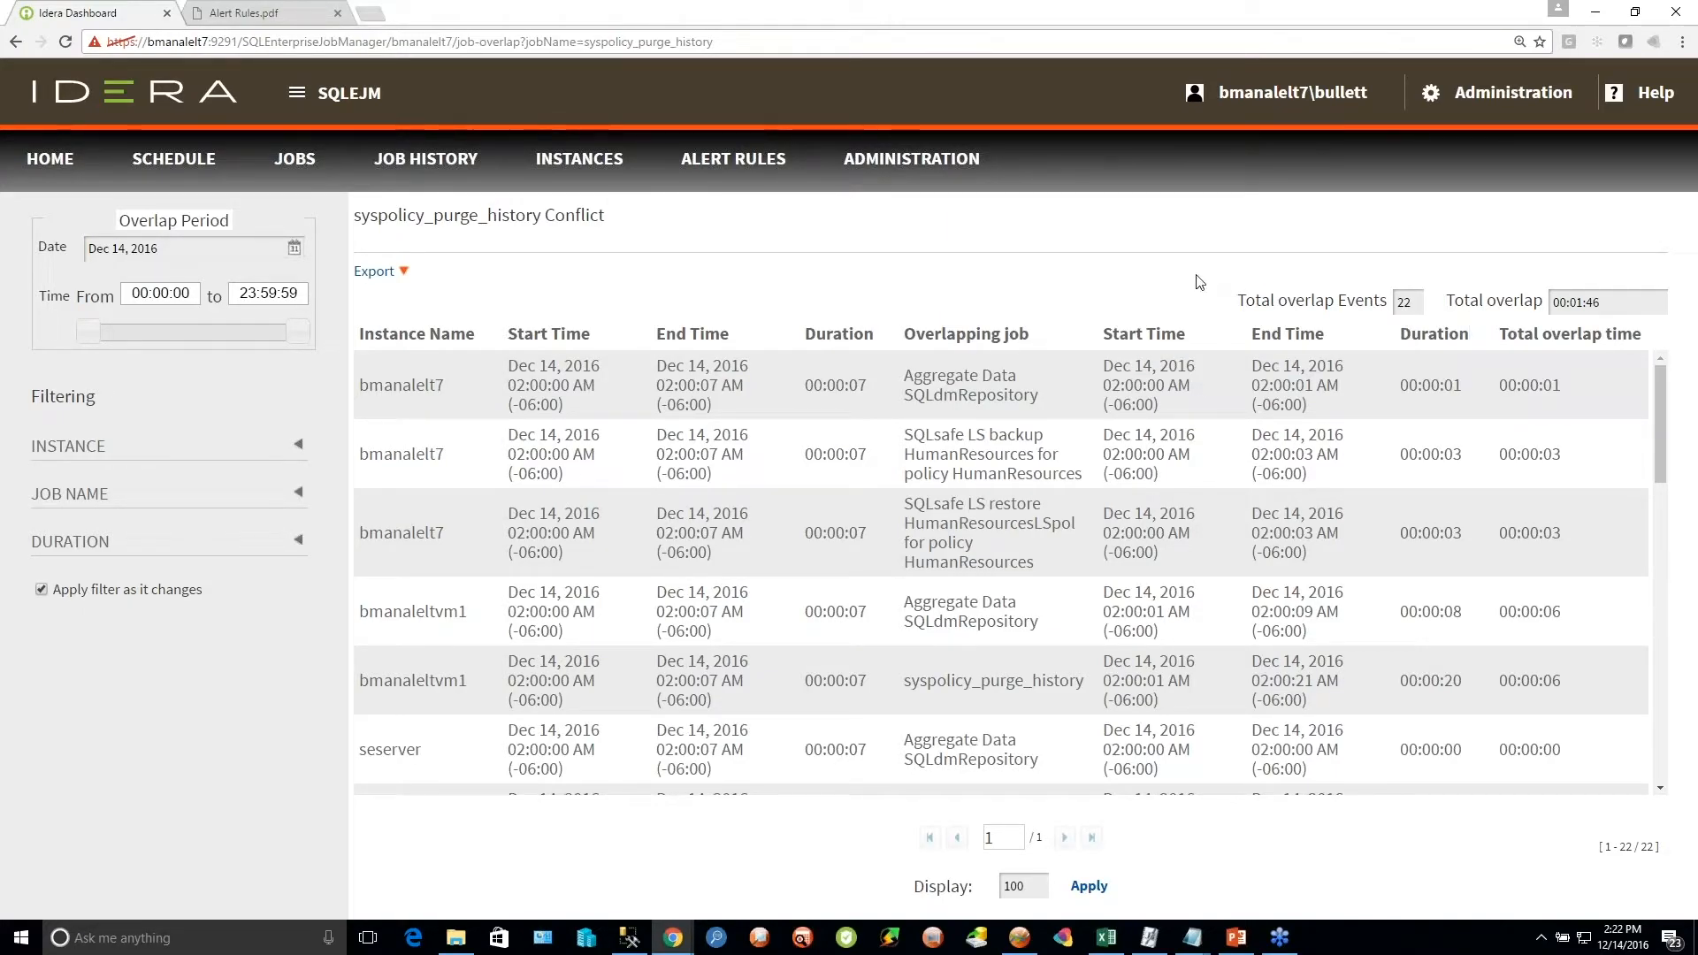
left_click_drag(623, 220, 344, 218)
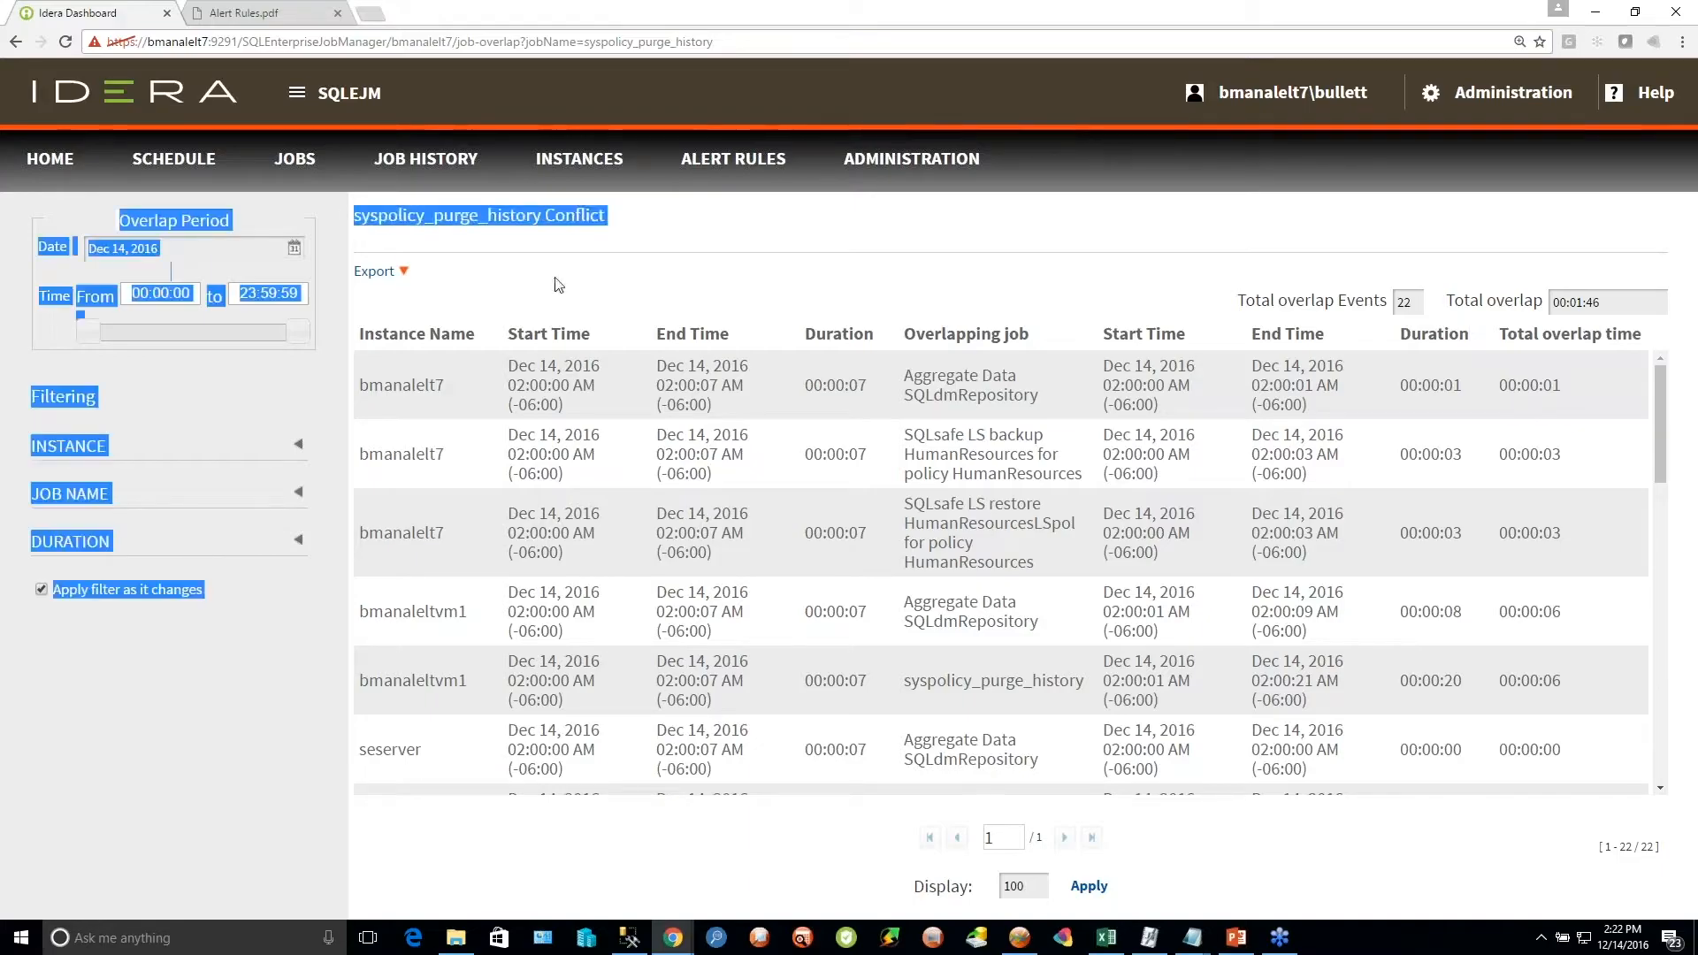
left_click(558, 283)
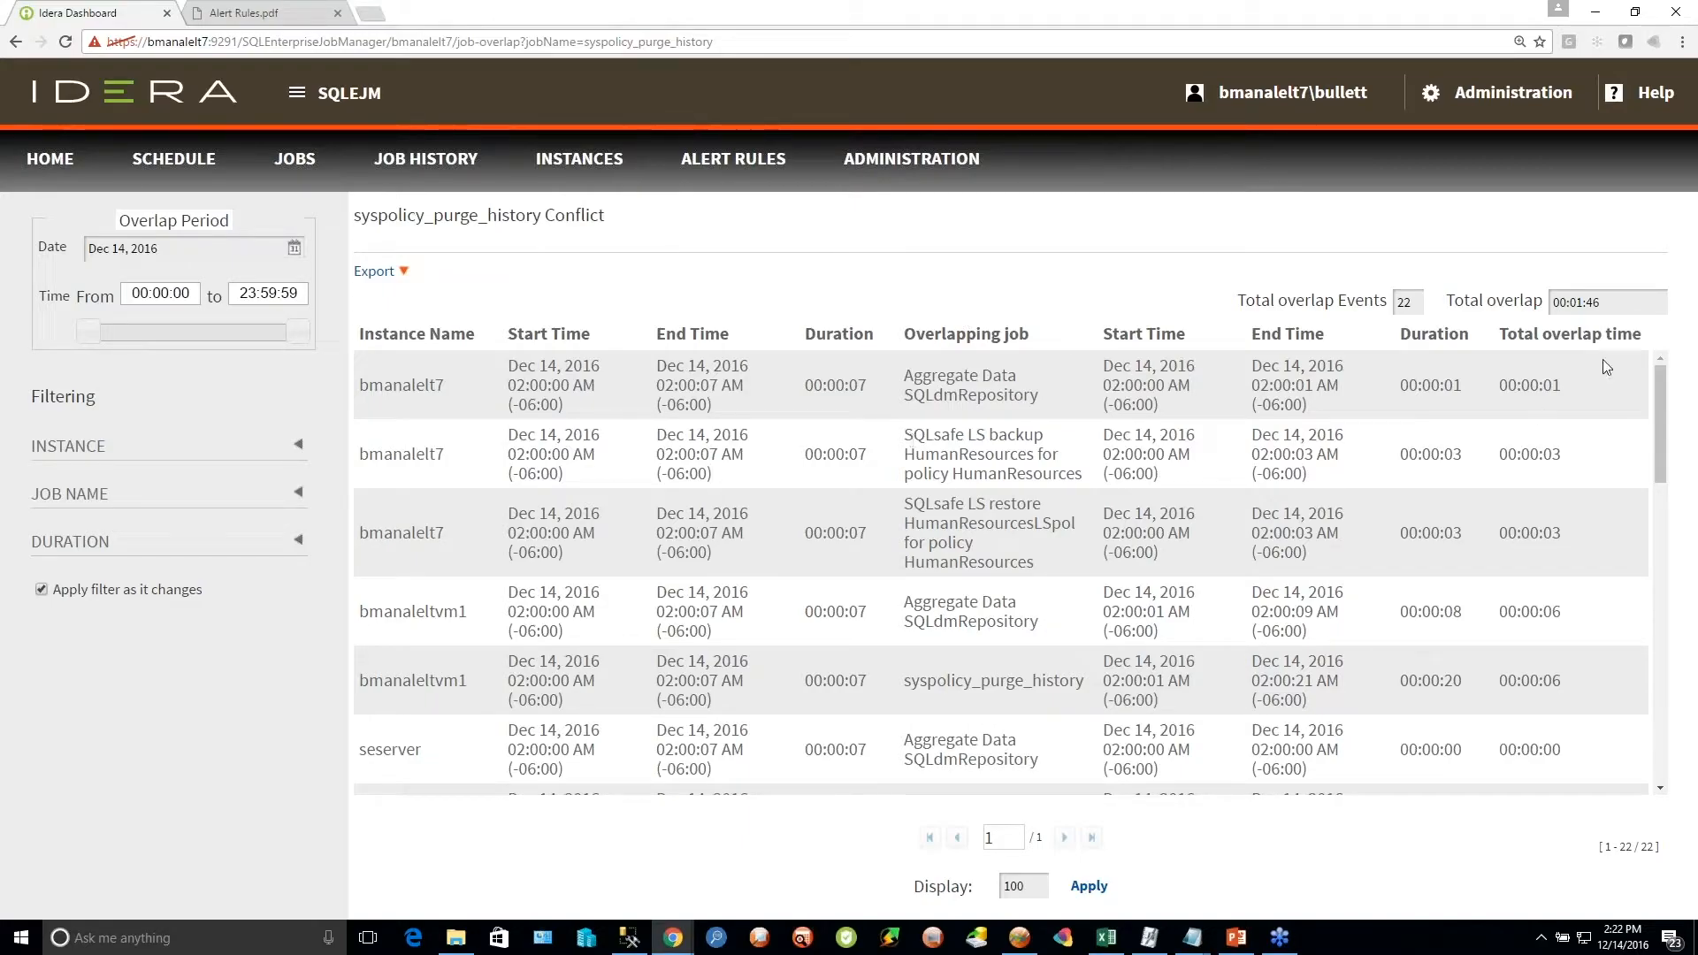
left_click_drag(1661, 412, 1670, 741)
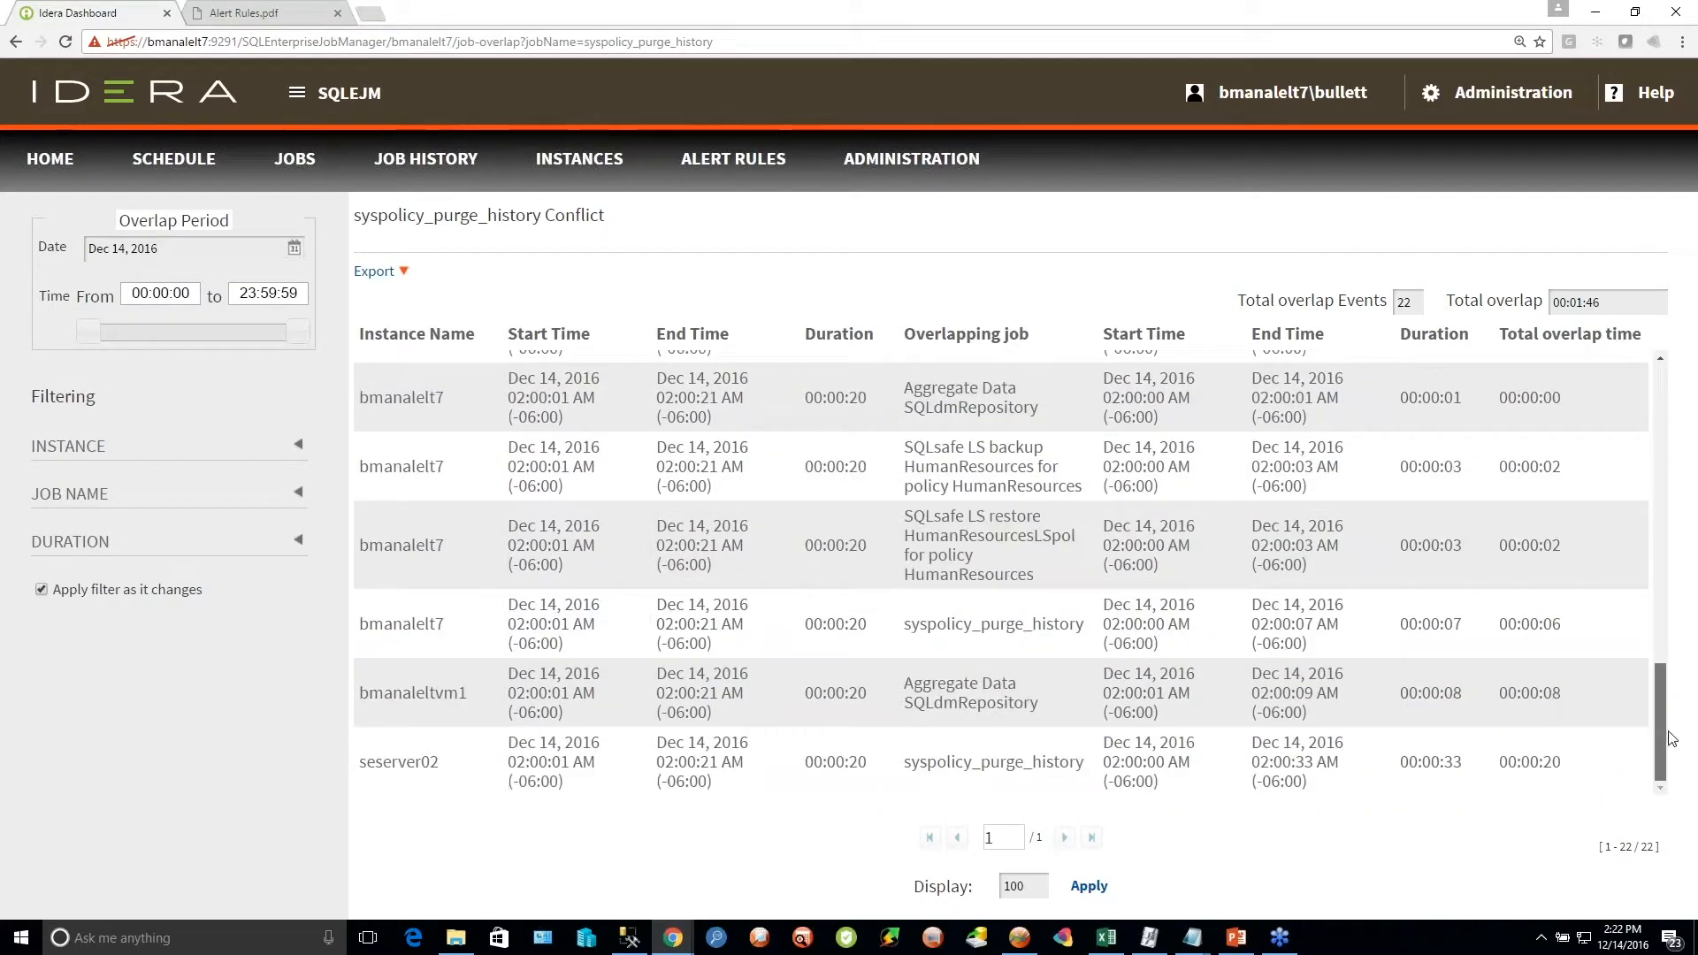
scroll(1671, 738, "up", 5)
Export the syspolicy_purge_history overlap list as PDF, look through the exported report and return to the Idera Dashboard
left_click(374, 271)
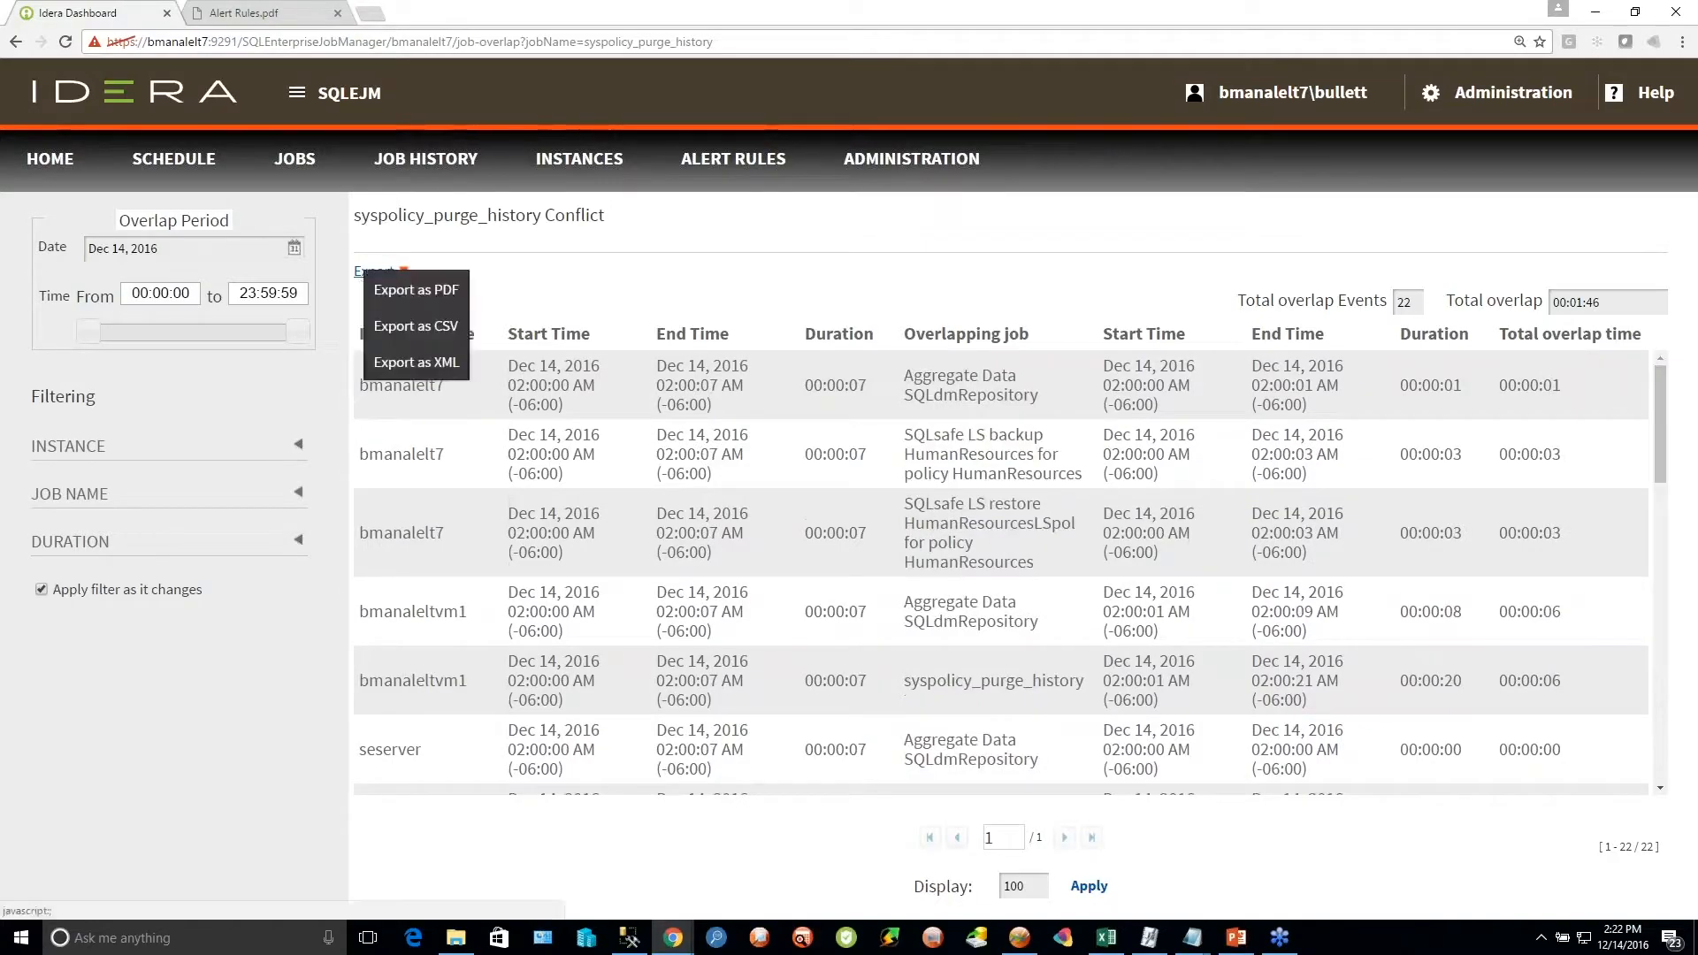
left_click(402, 296)
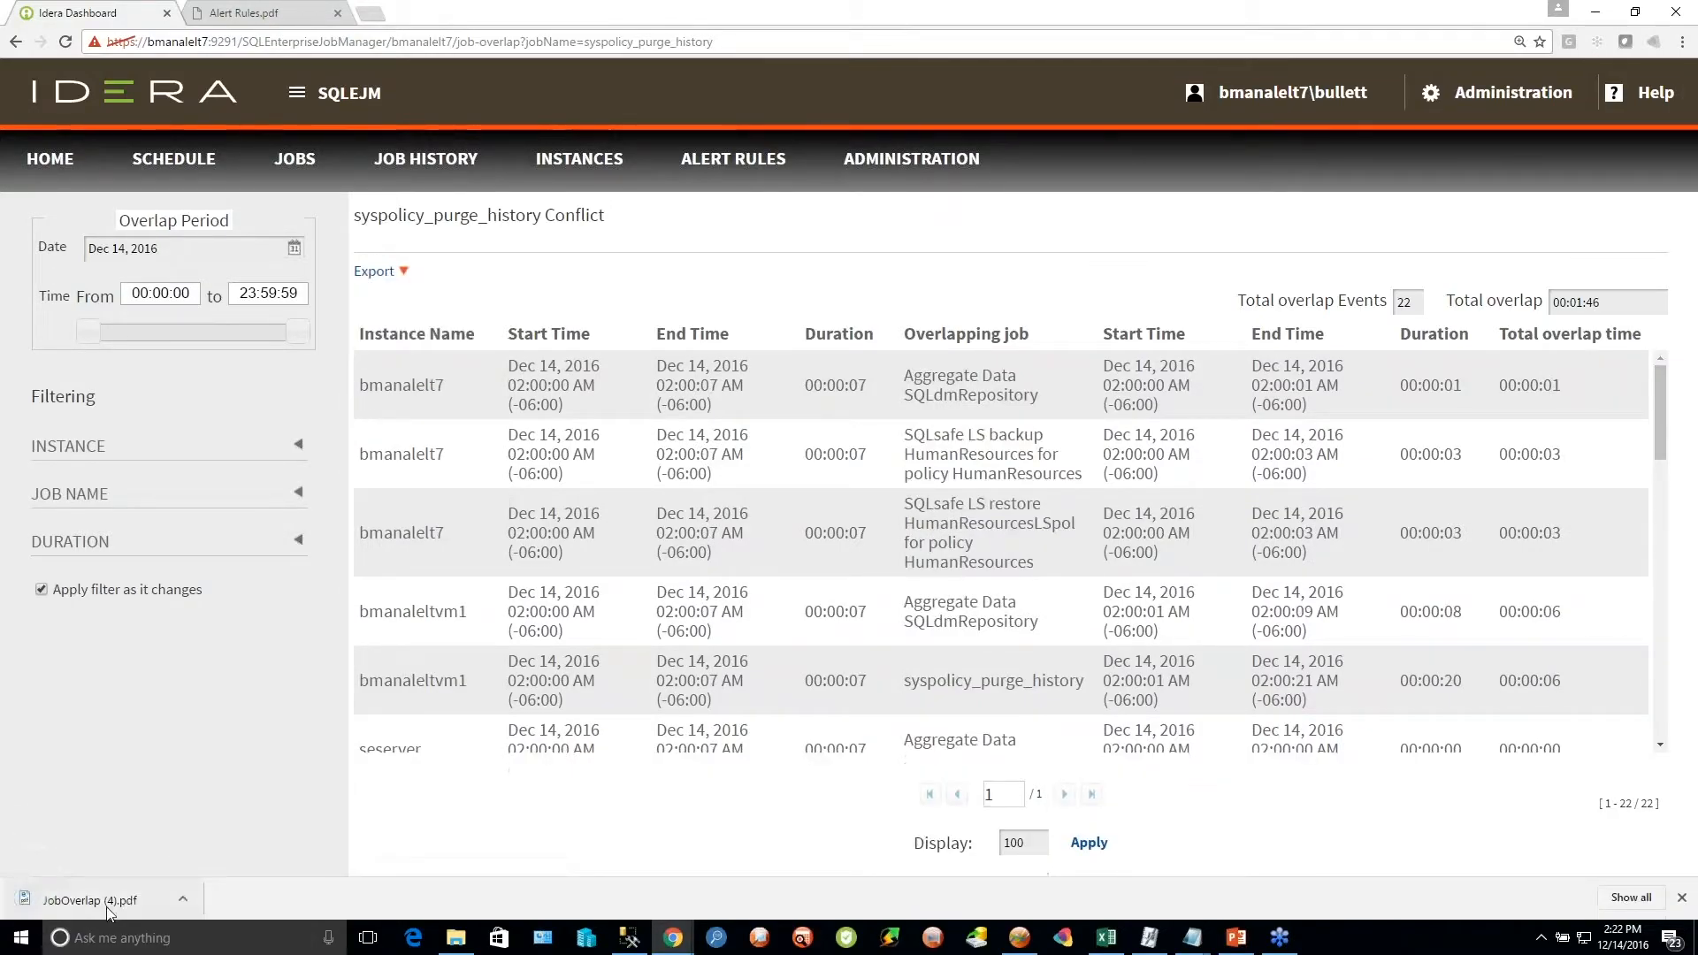
left_click(97, 900)
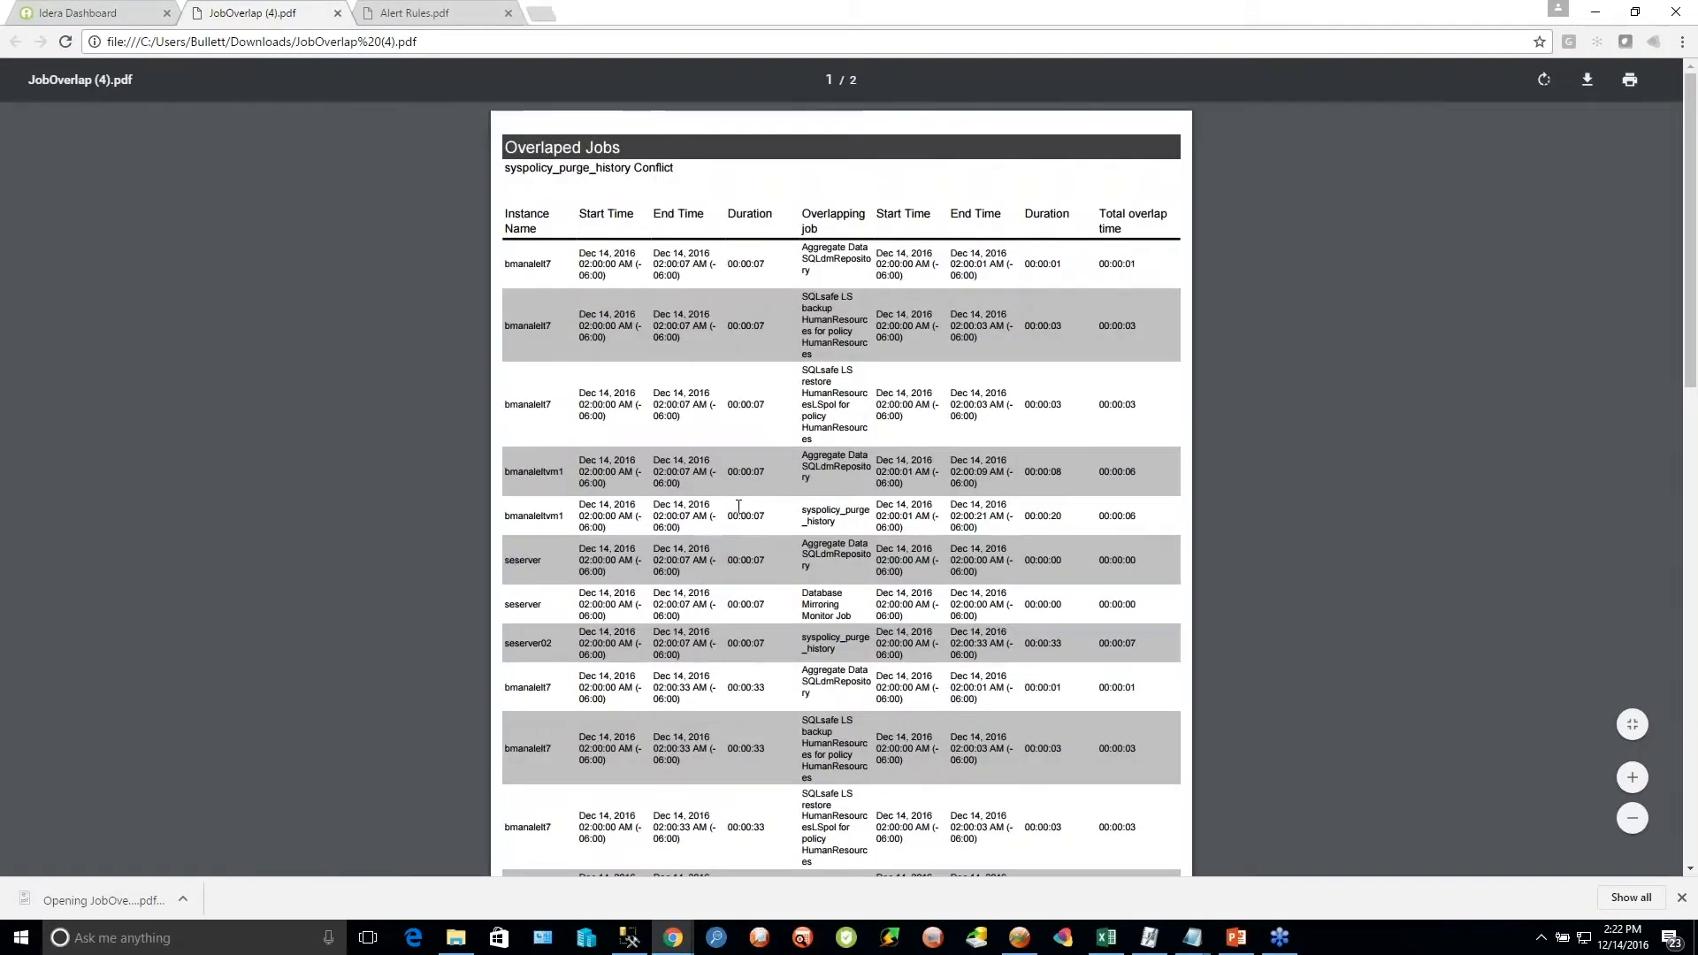
scroll(772, 543, "down", 10)
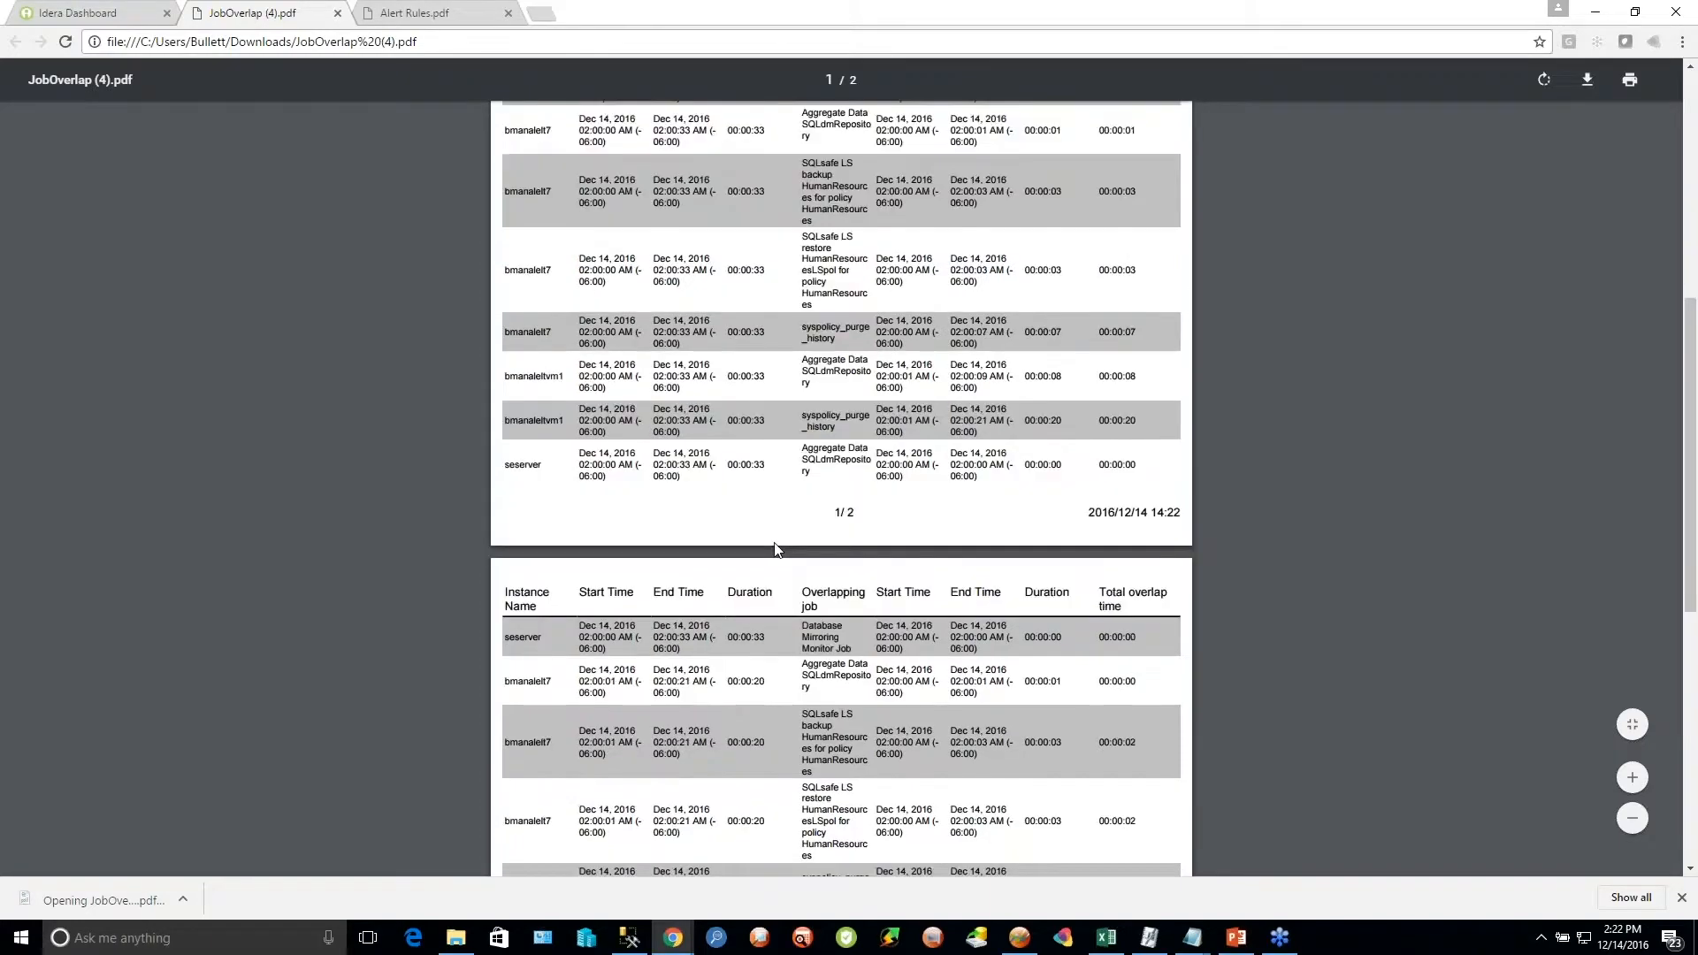
scroll(782, 555, "up", 5)
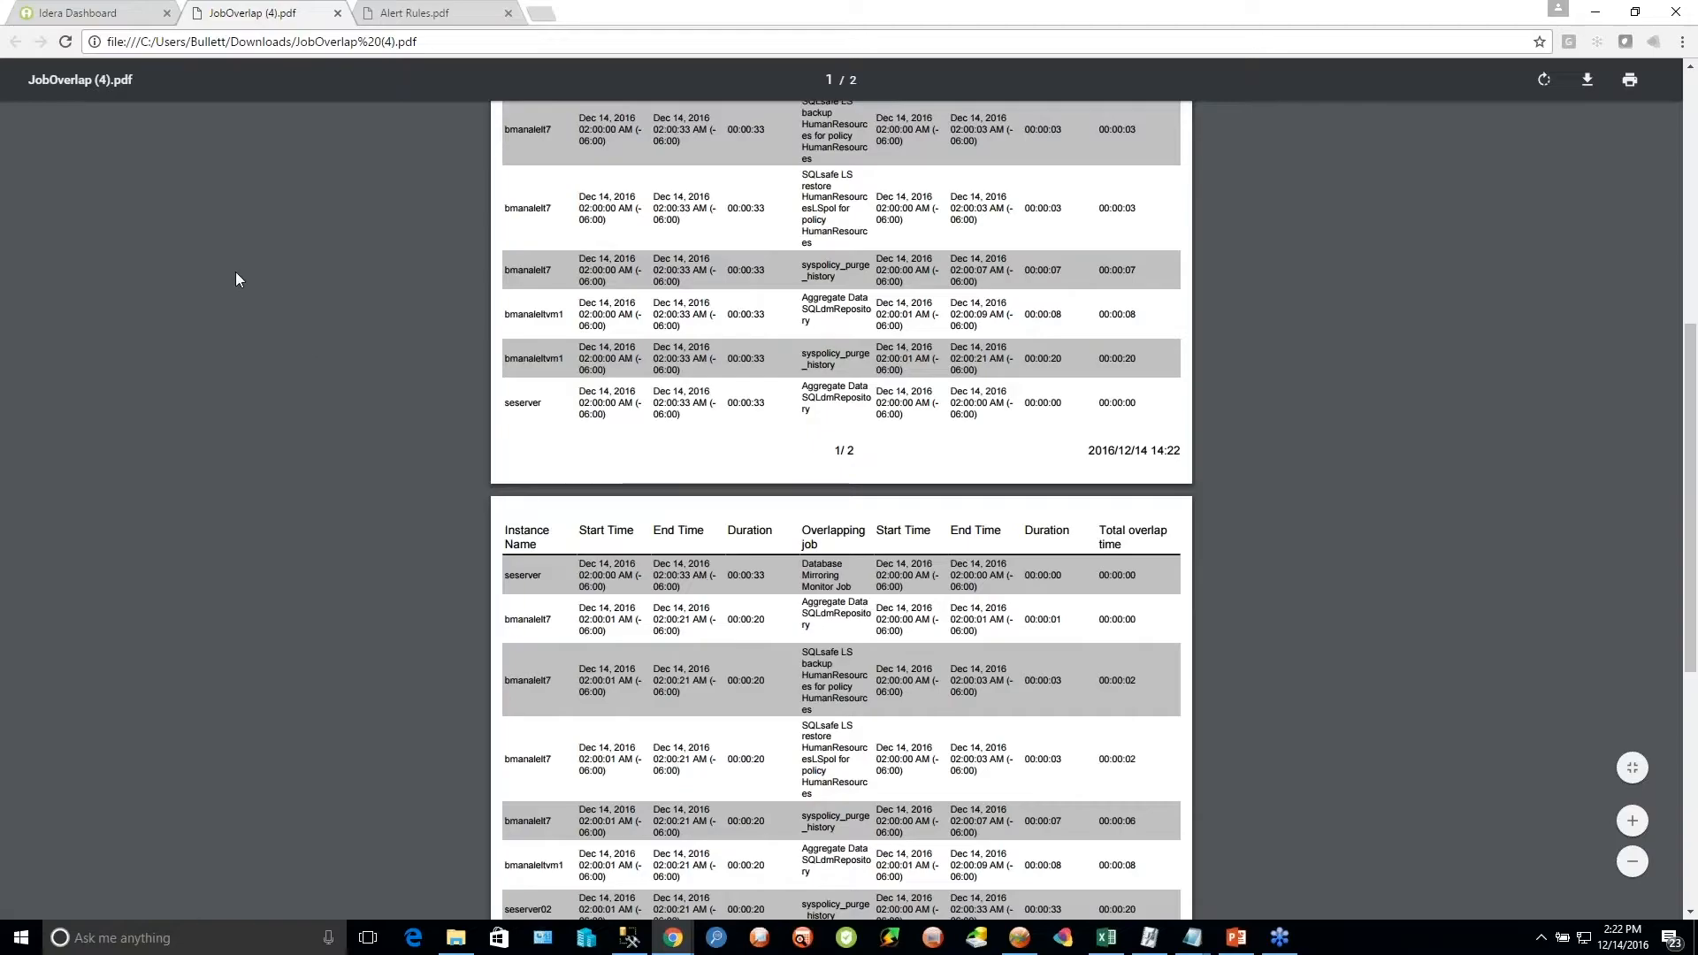
left_click(81, 12)
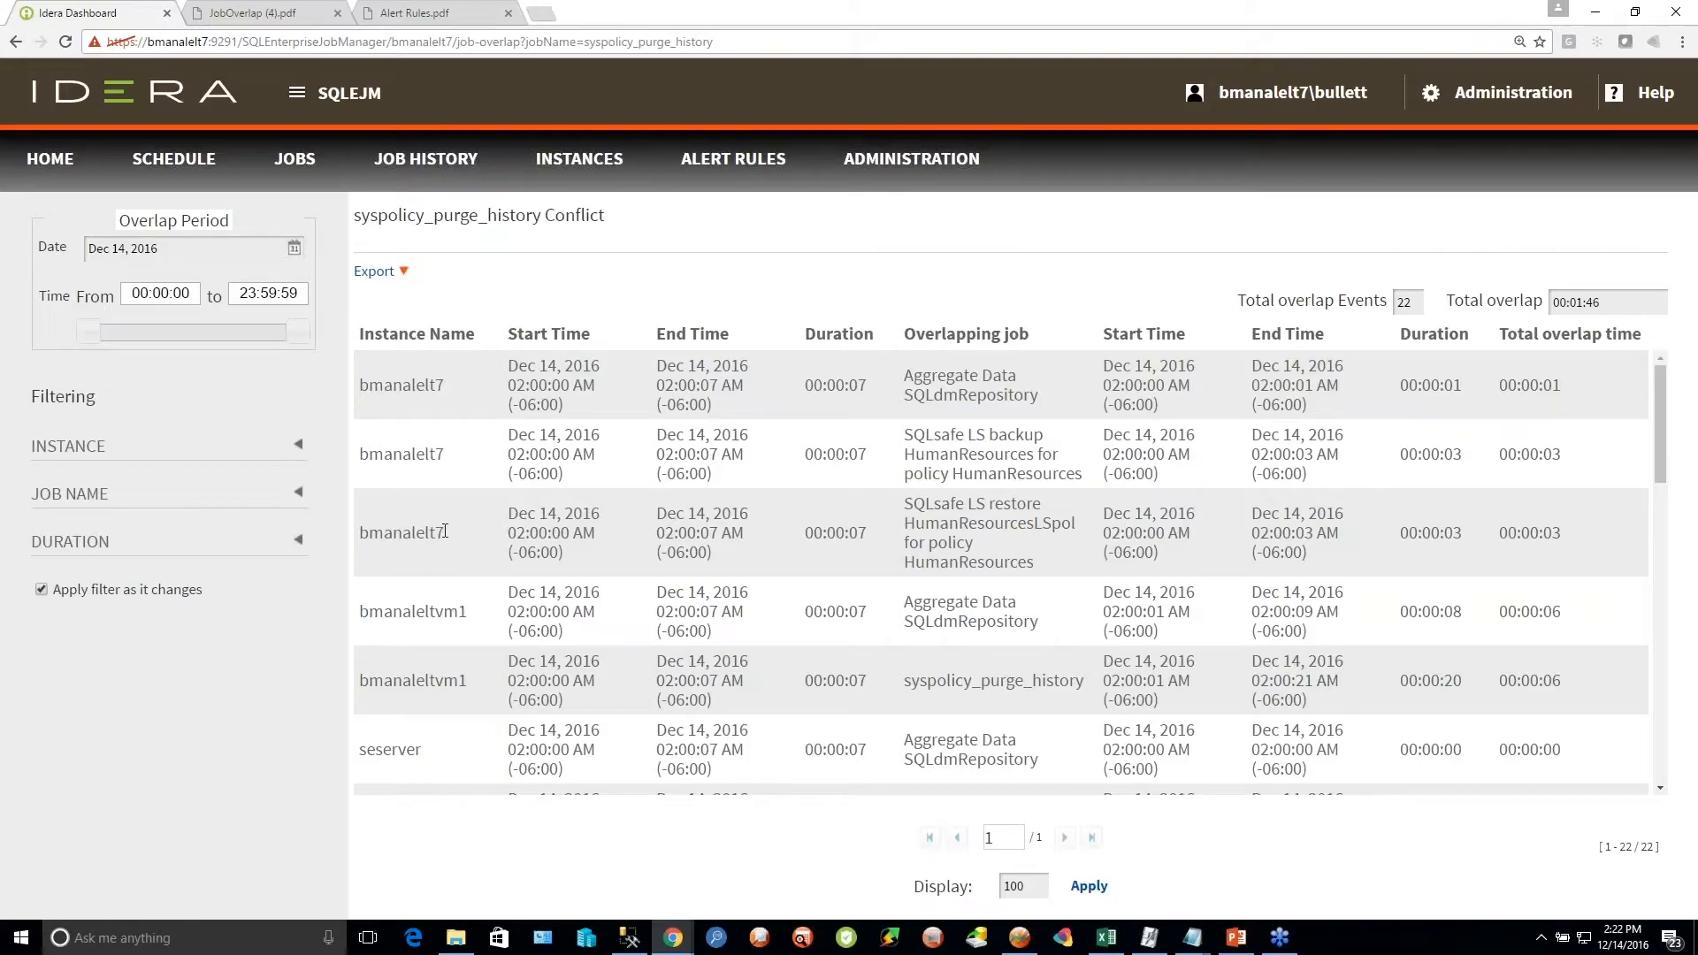
Filter the overlap list by the instance bmanalelt7, and remove that instance filter again
left_click_drag(448, 536, 358, 537)
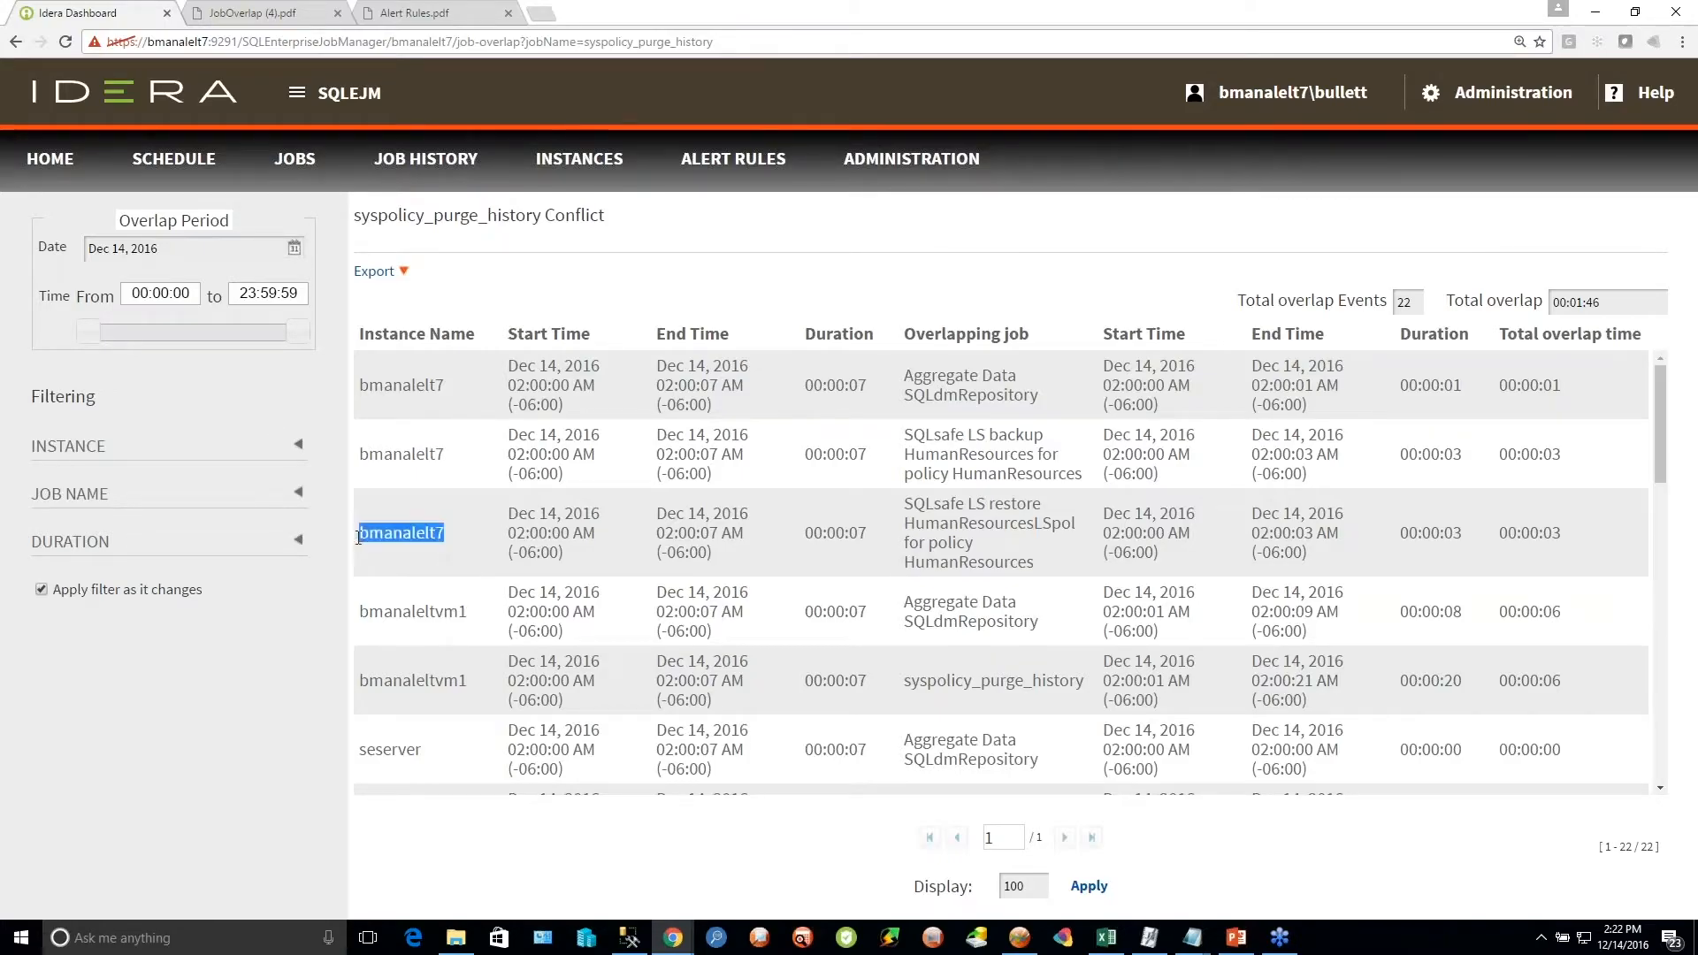
left_click_drag(489, 615, 362, 633)
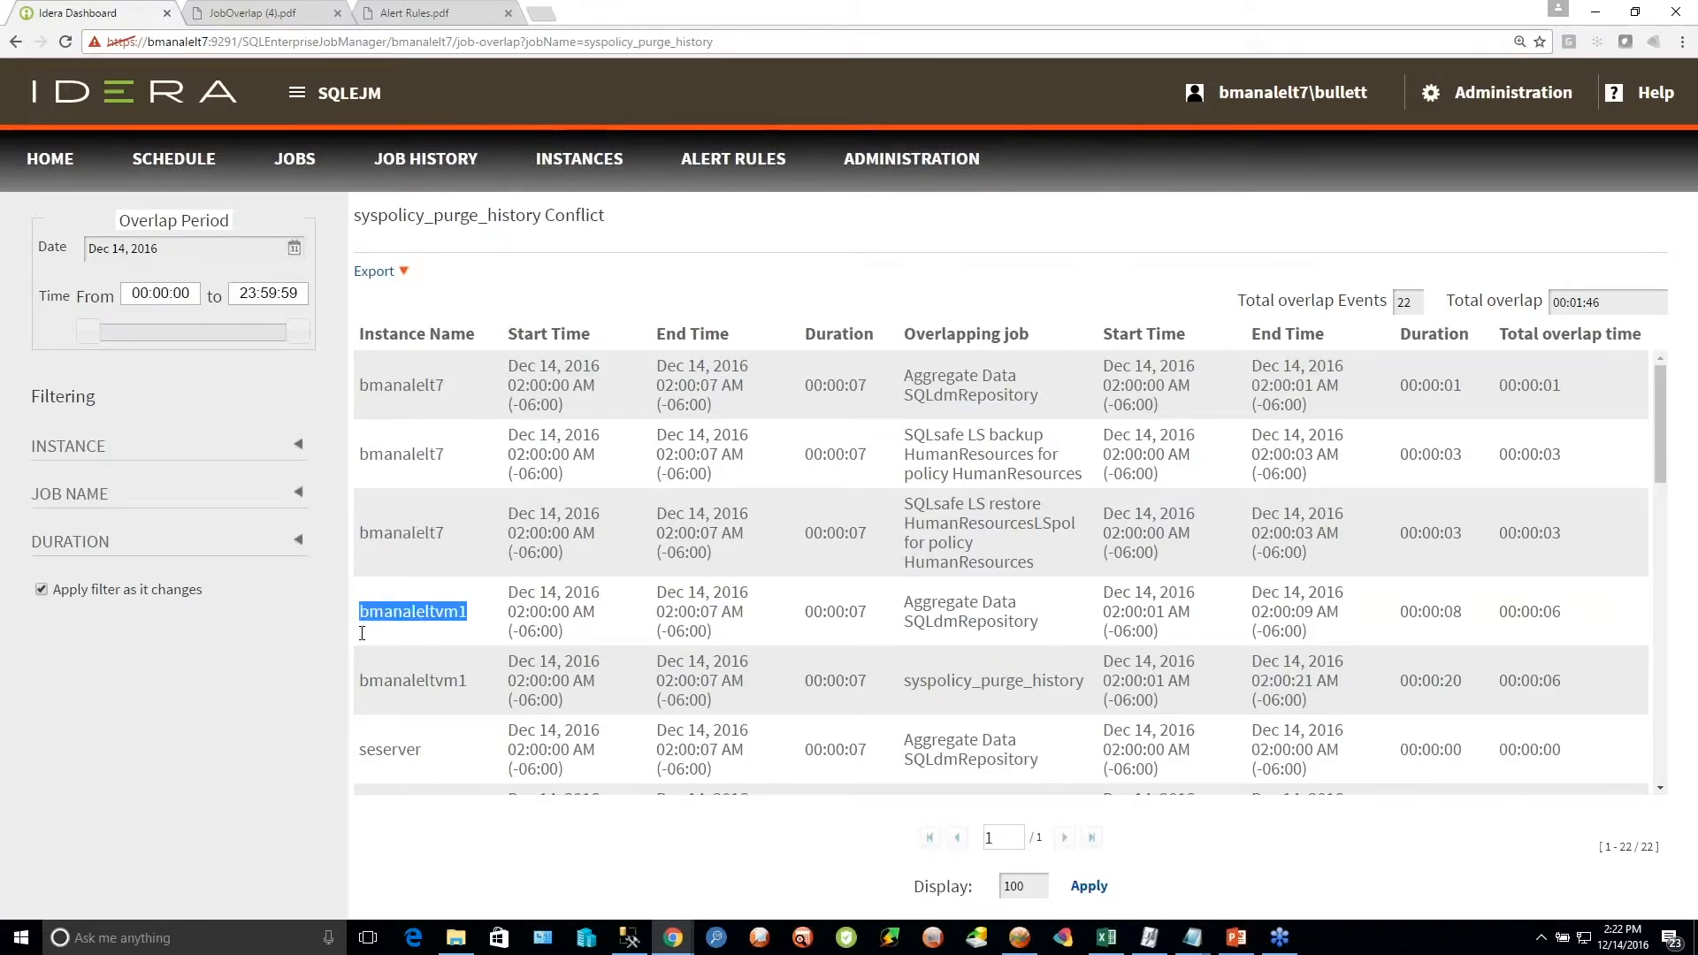
left_click(100, 453)
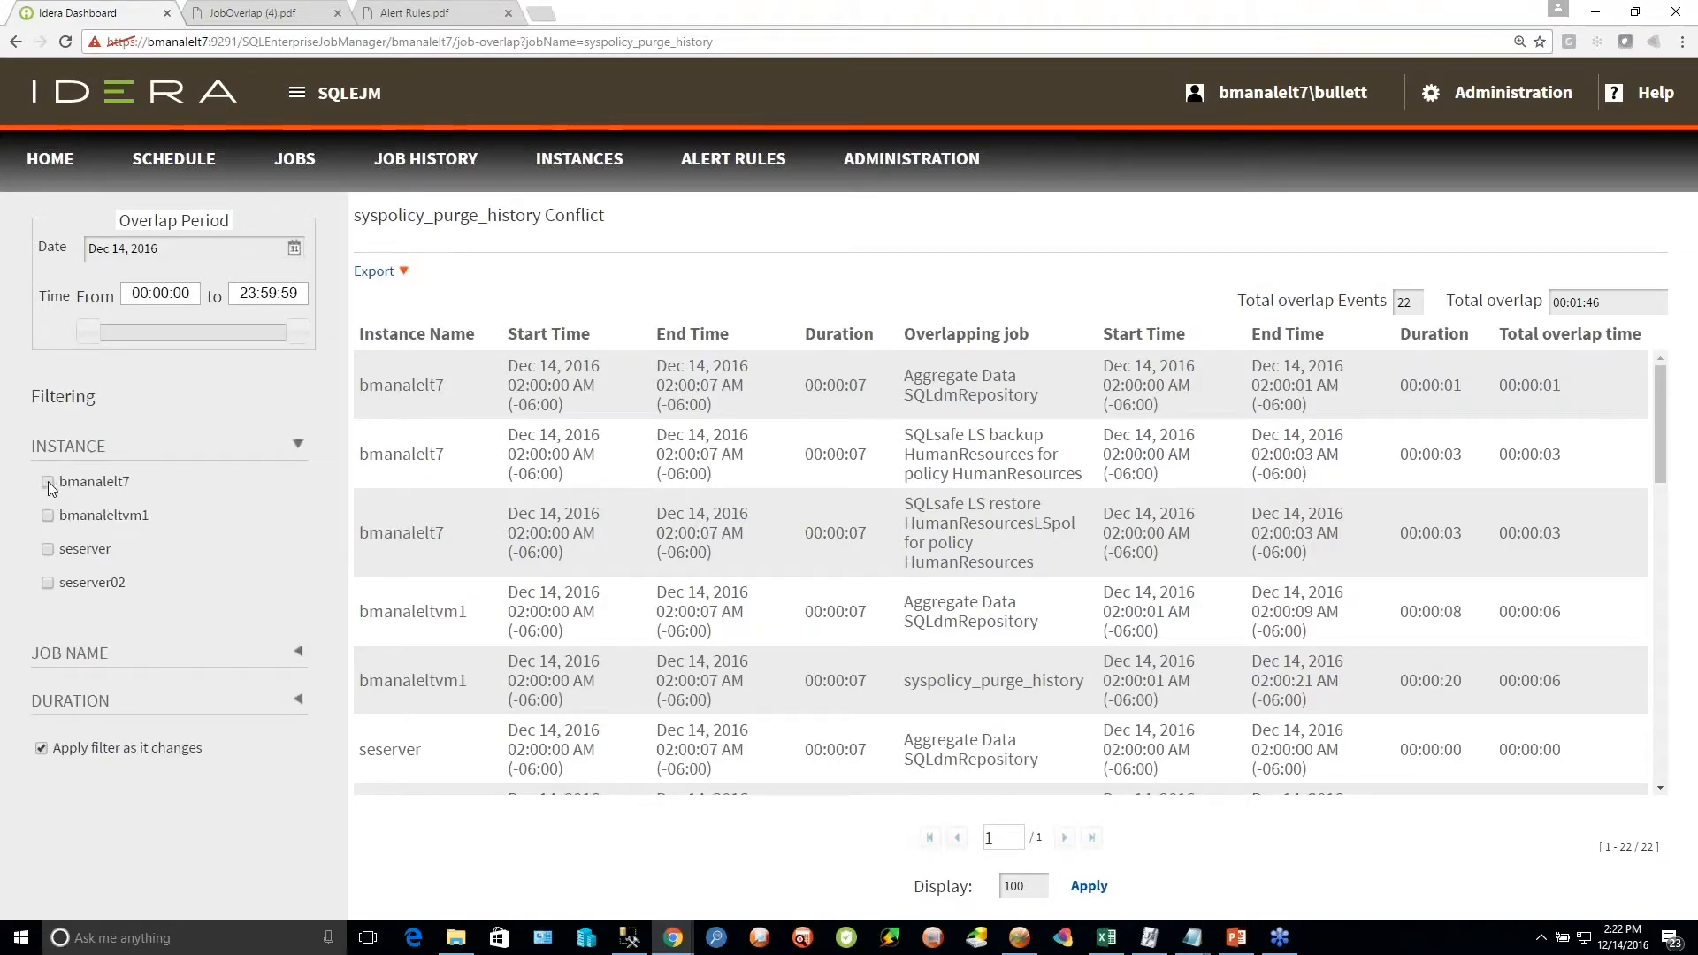
left_click(47, 482)
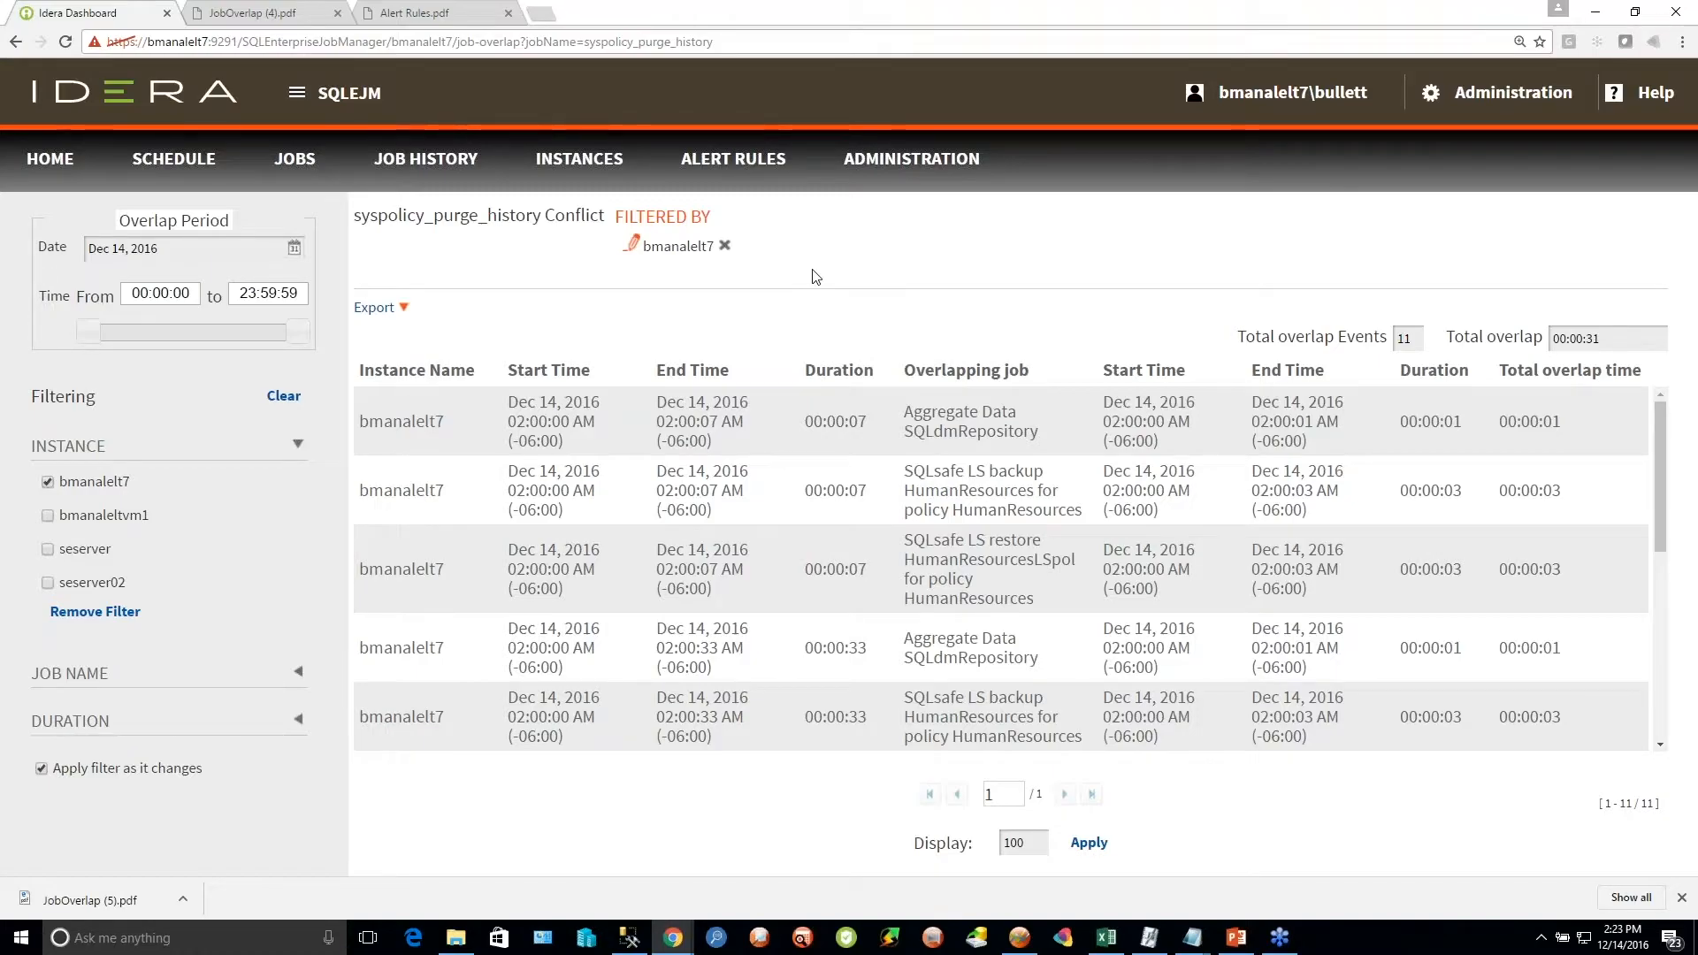
left_click(723, 249)
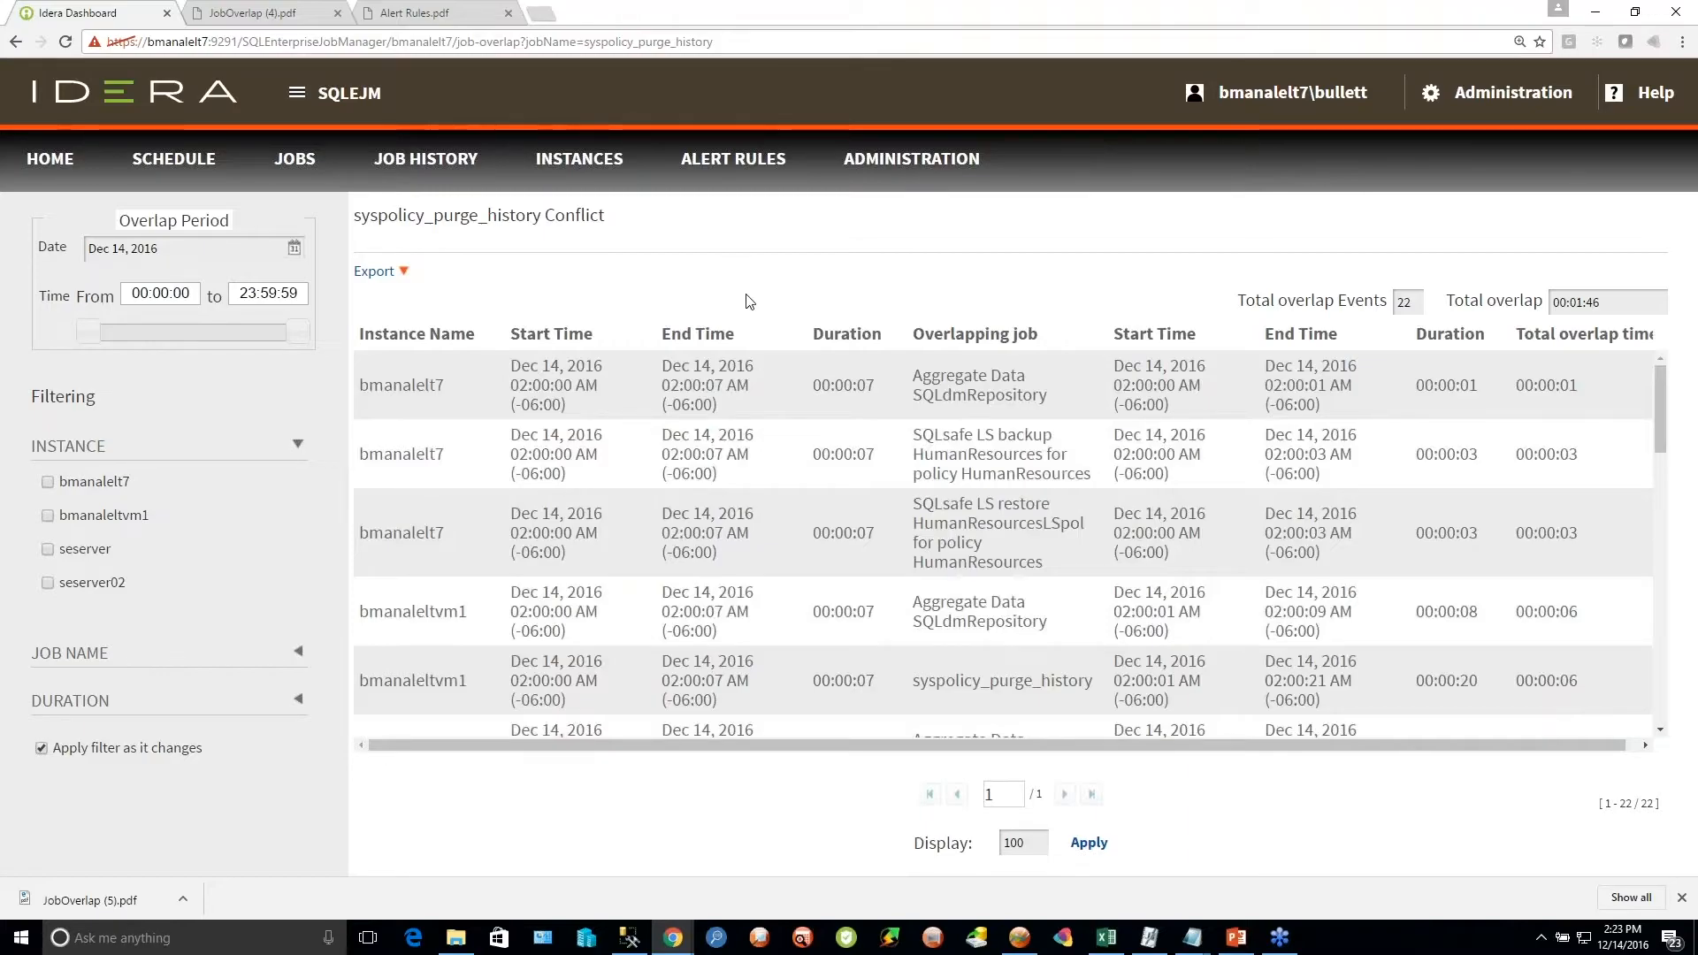
Open the Job Trend view from the monitored jobs and set the job trend type to Top Failure
left_click(299, 164)
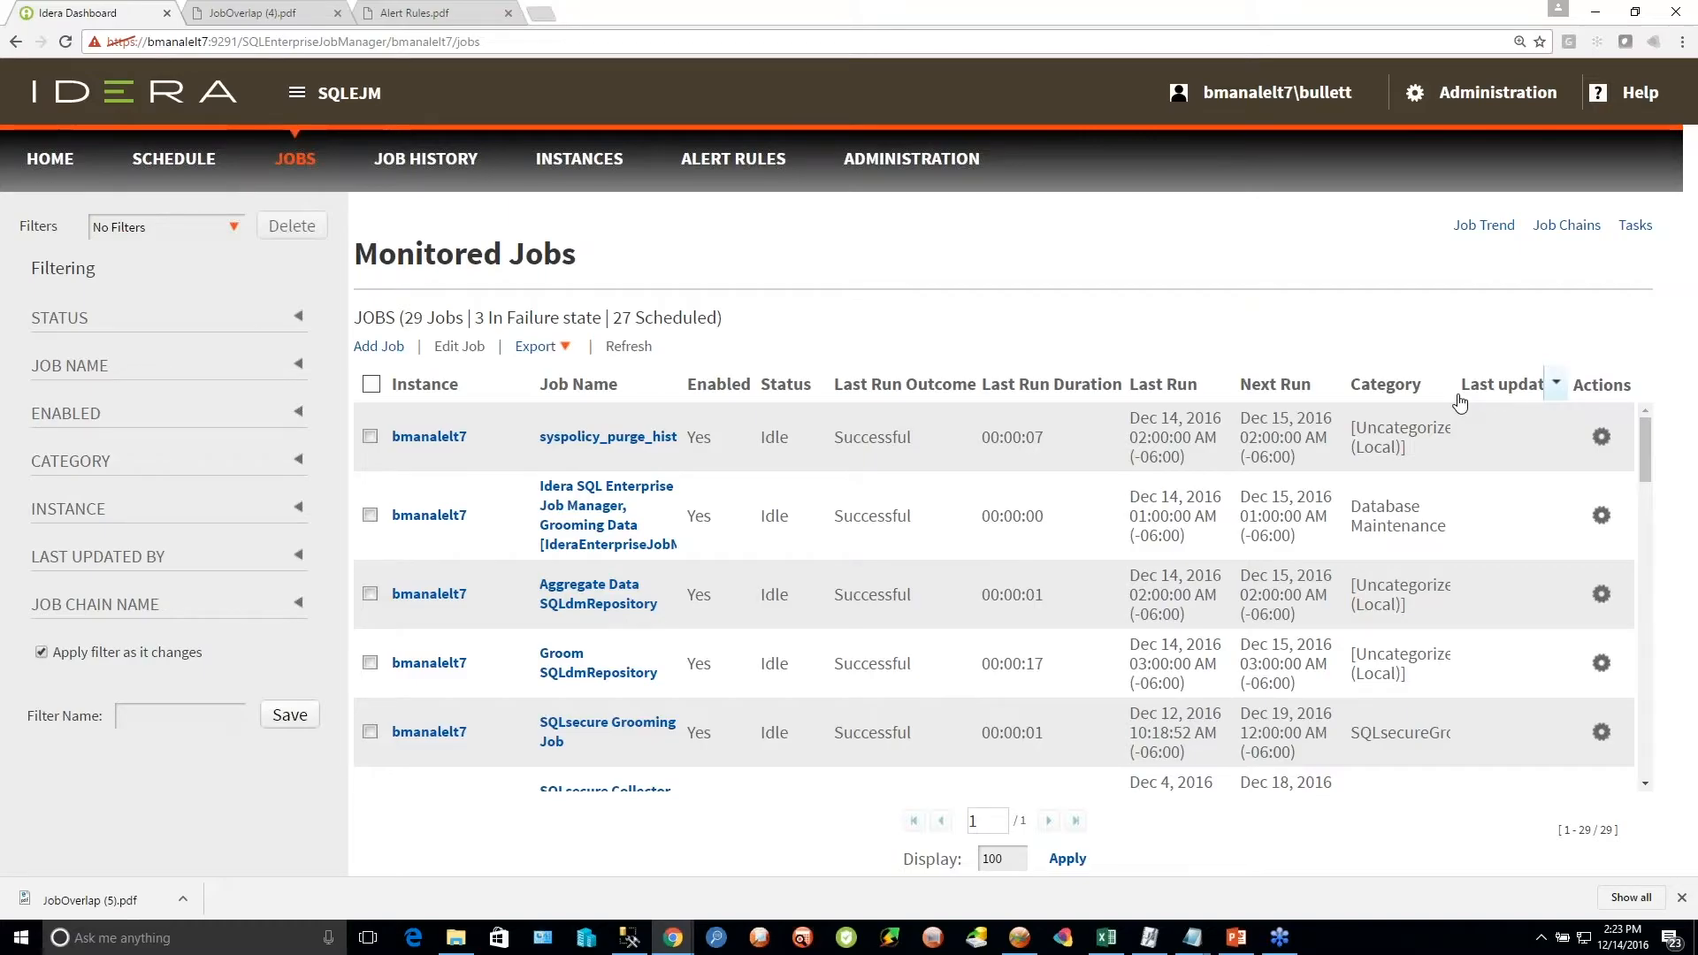
left_click(1493, 232)
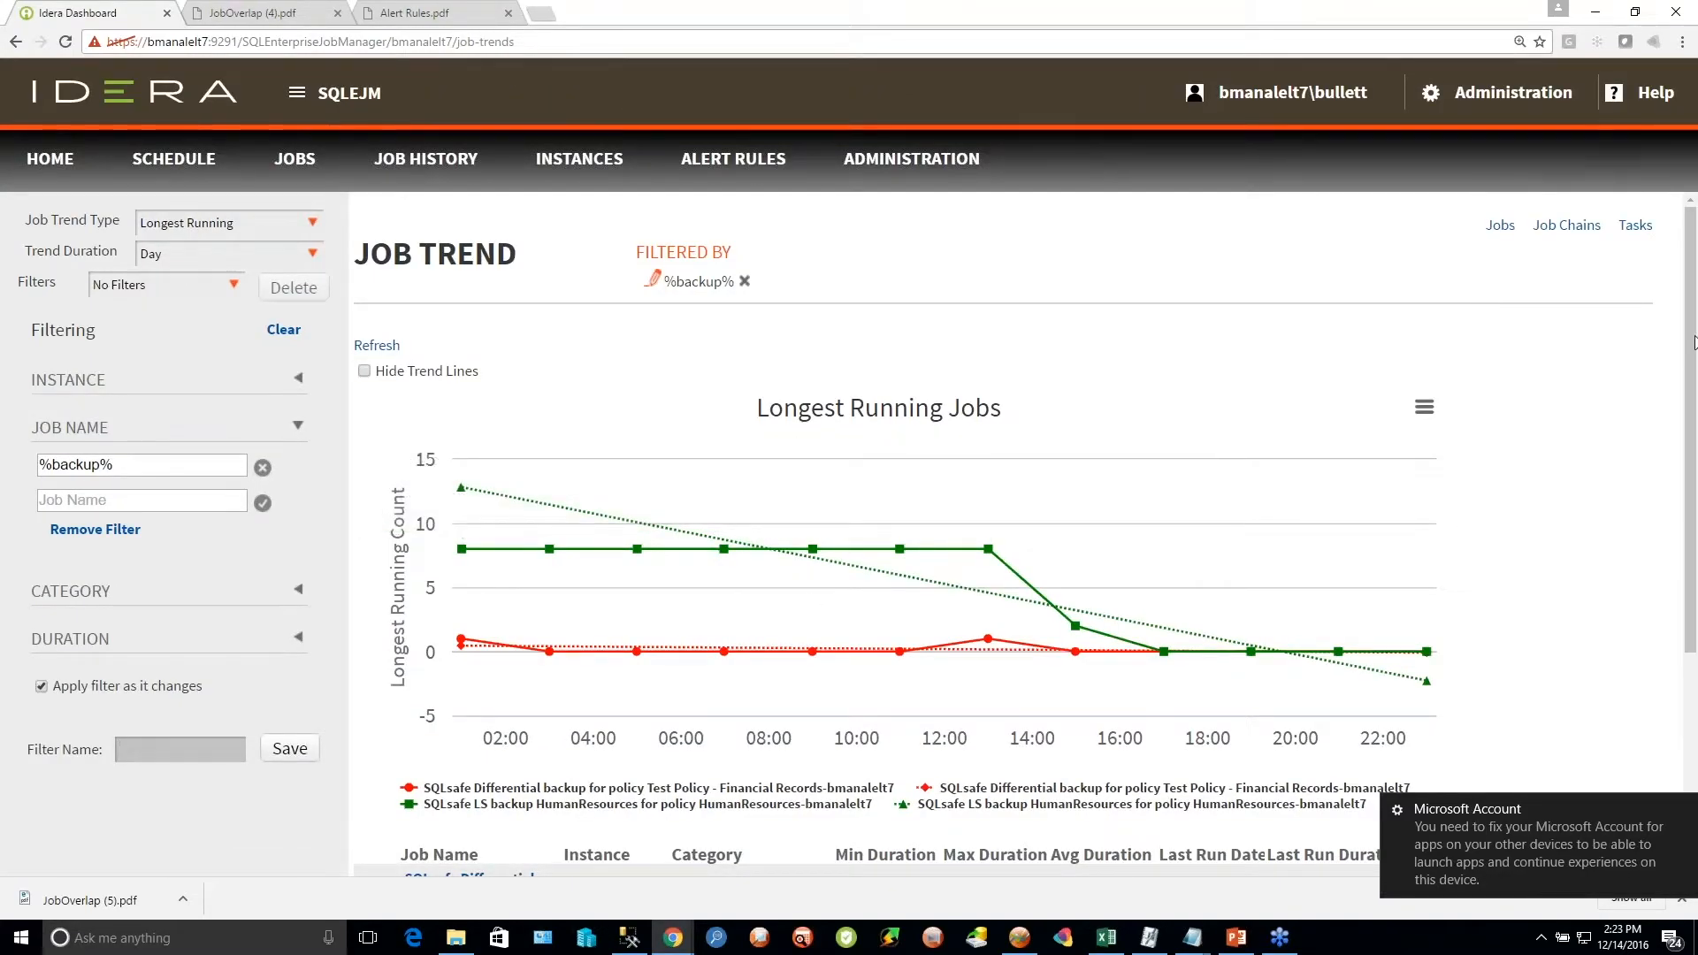
left_click(317, 230)
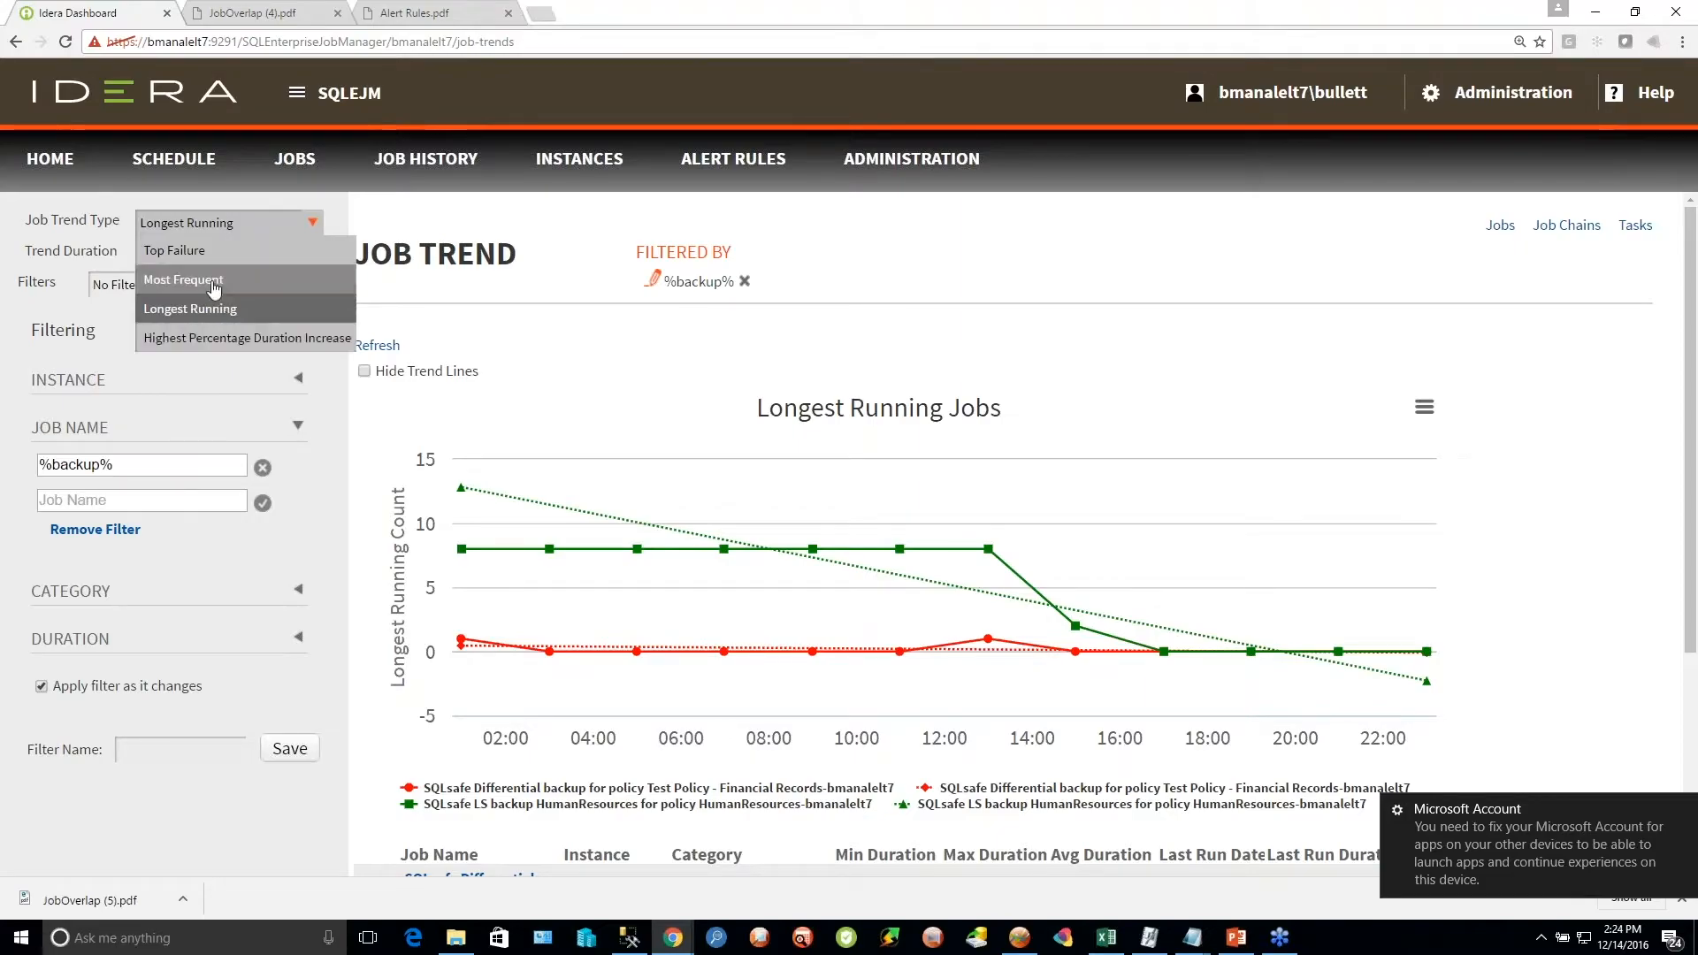
left_click(190, 257)
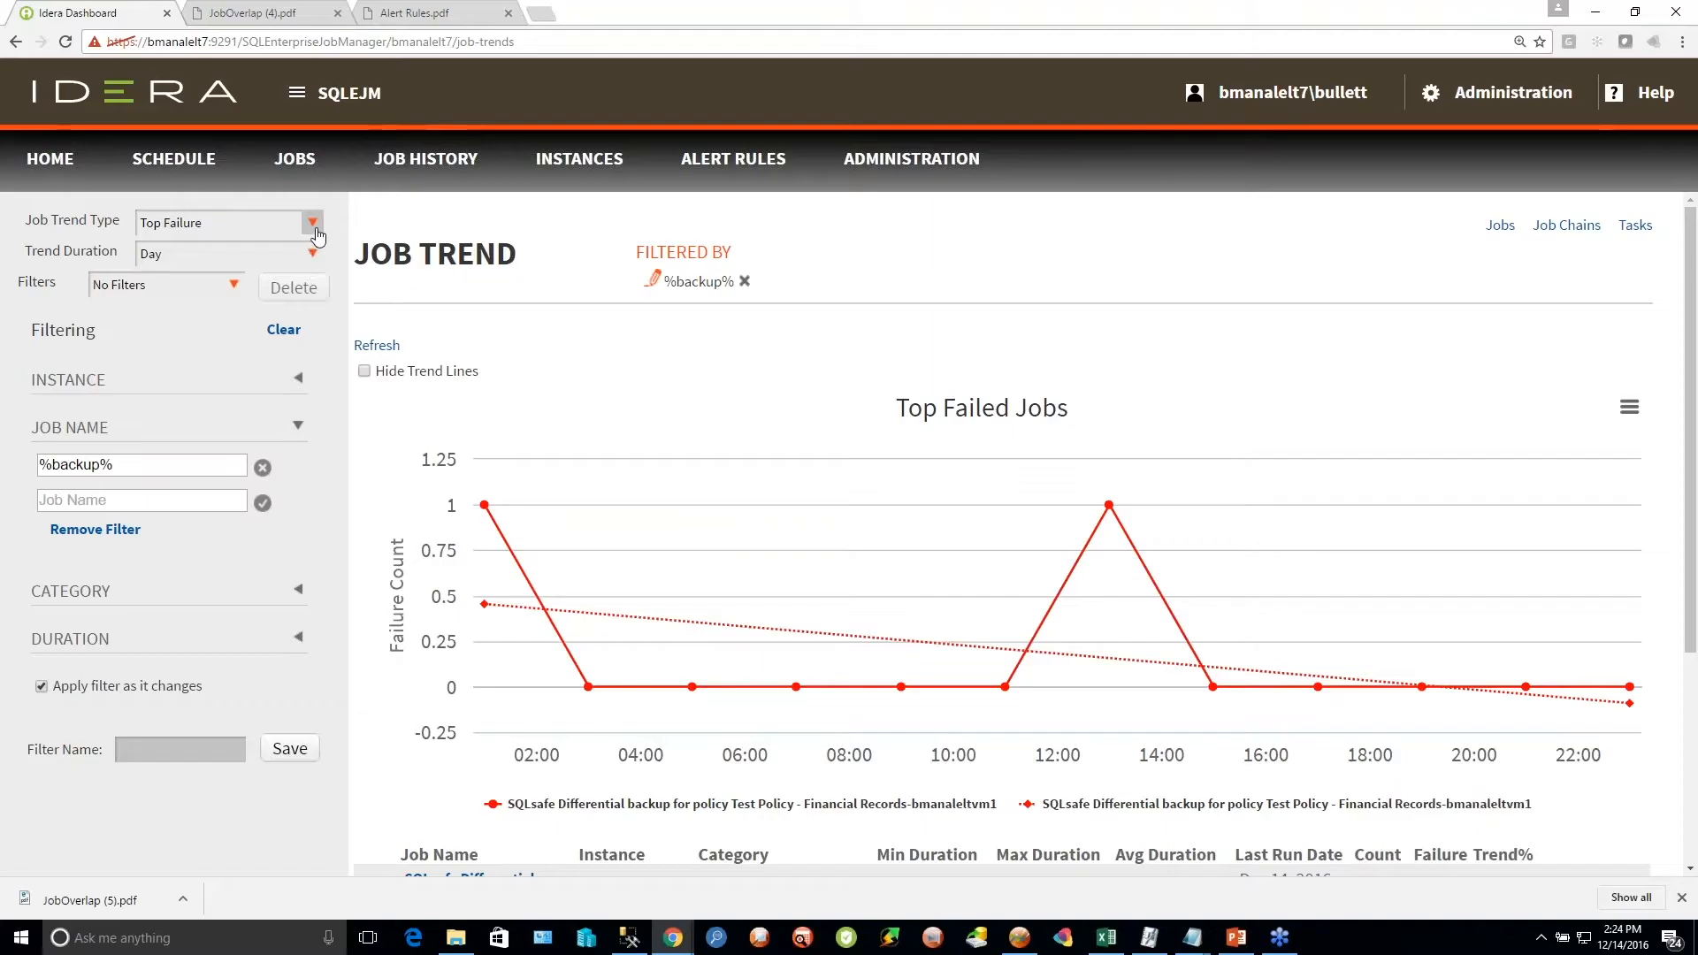
Switch the trend duration of the top failed jobs to Month and back to Day
left_click(312, 253)
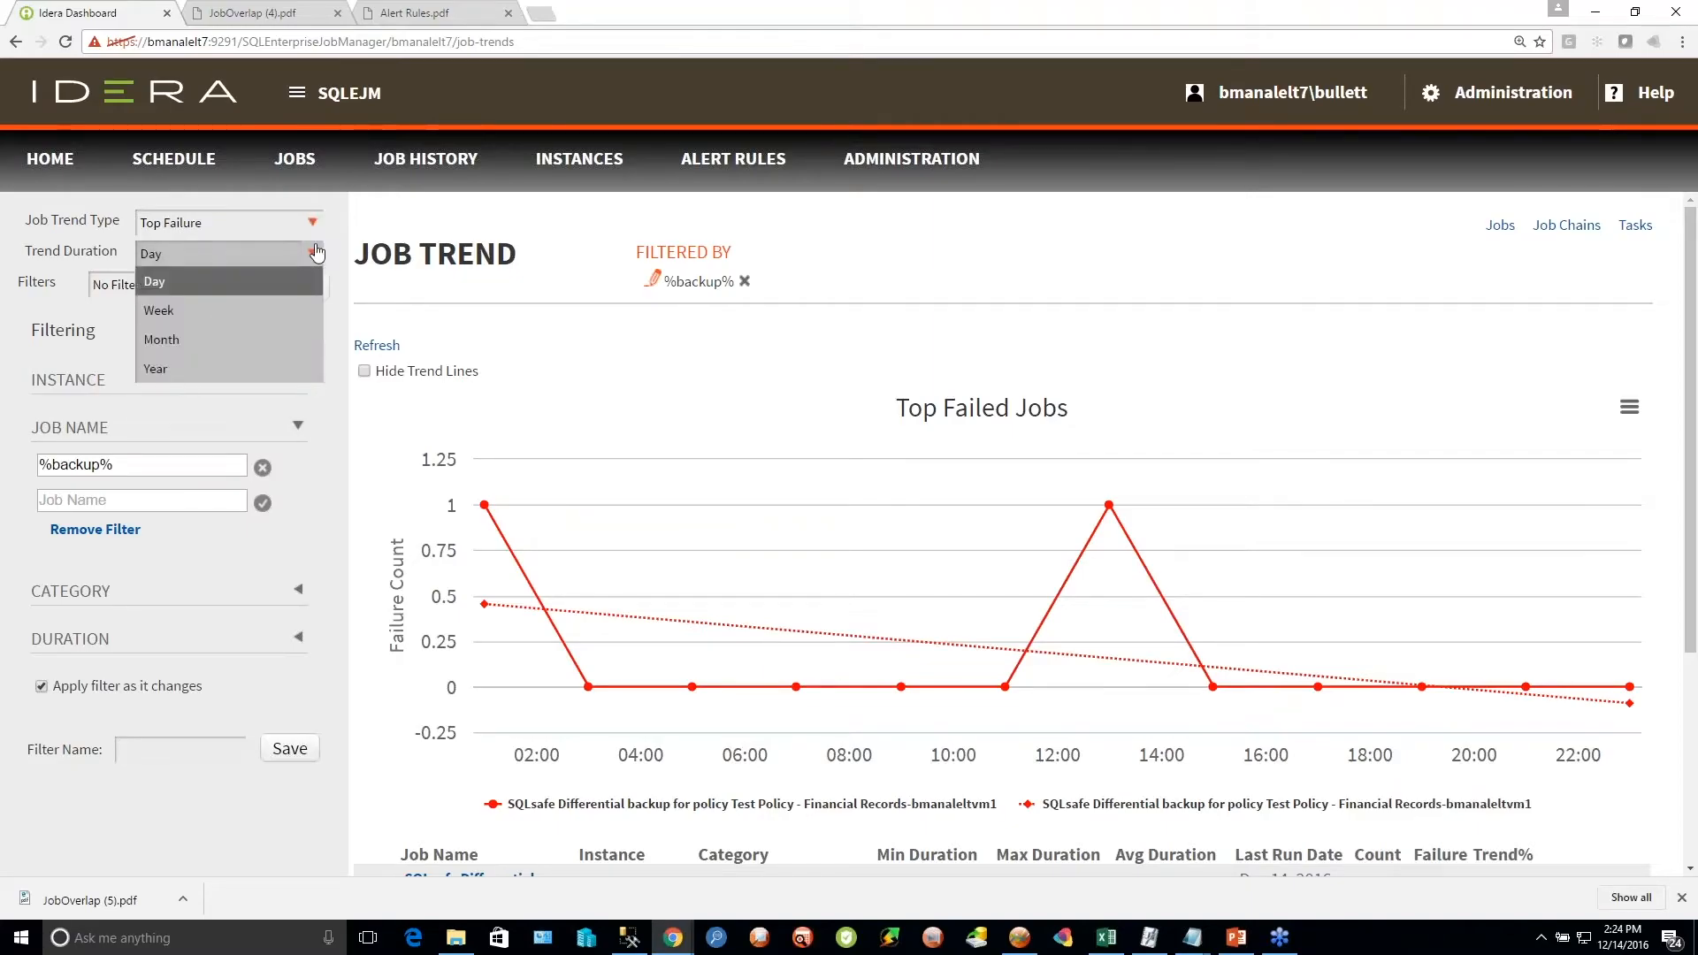
left_click(269, 337)
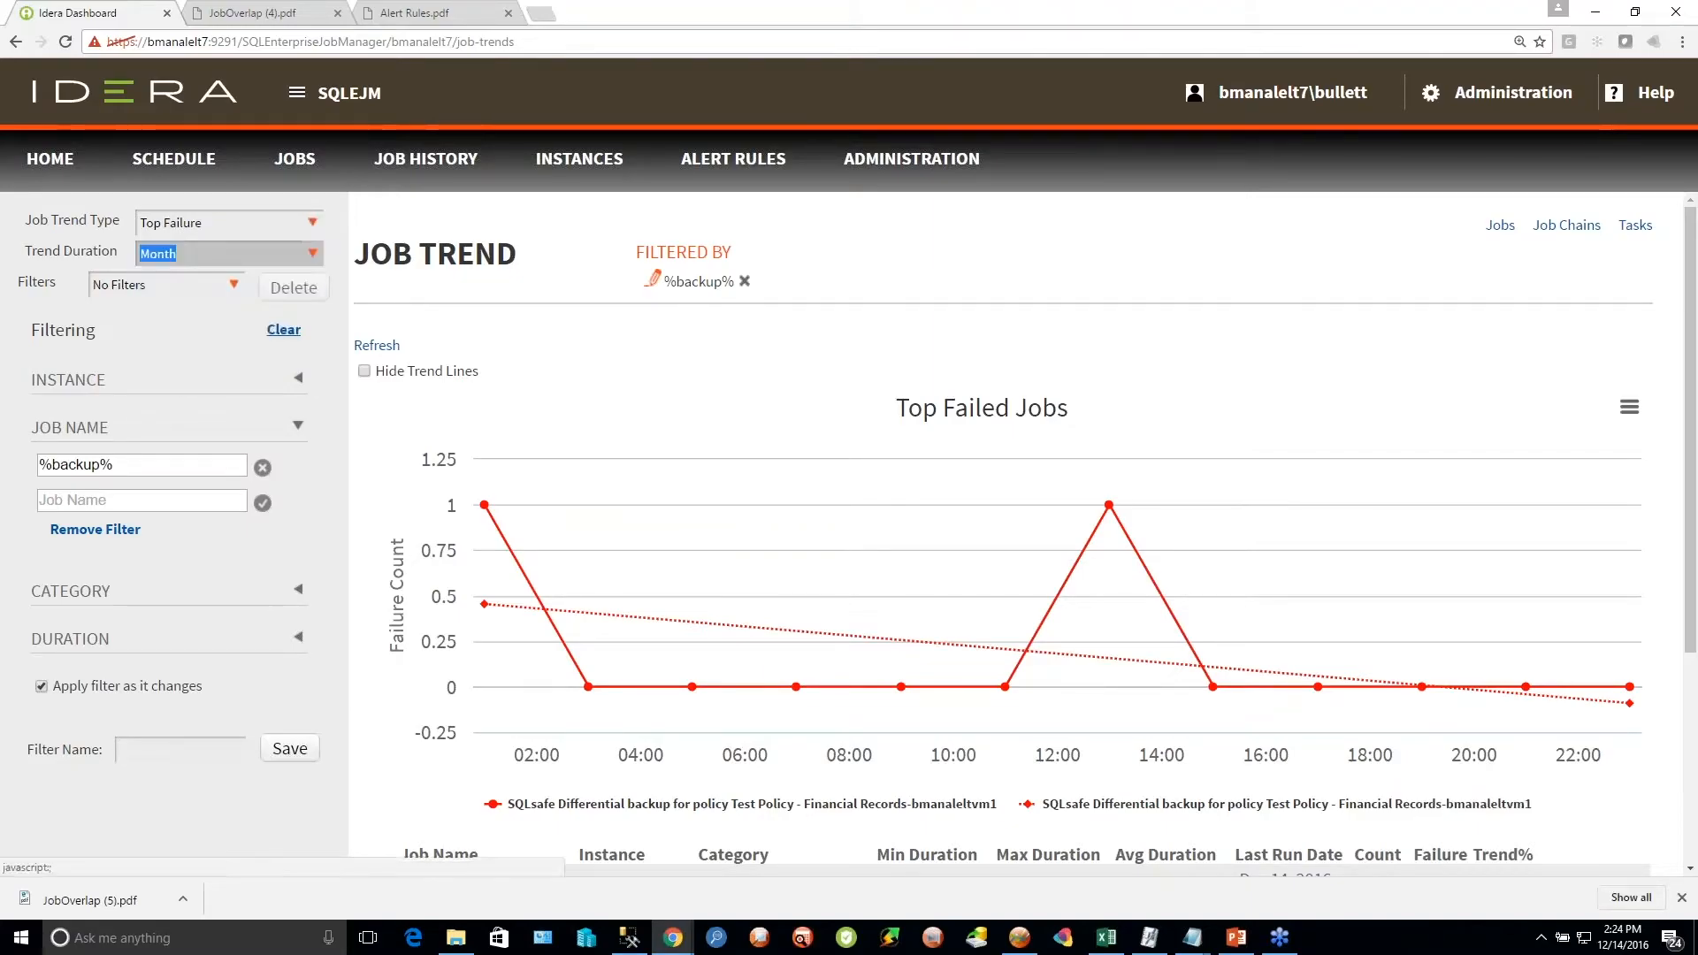
left_click(312, 254)
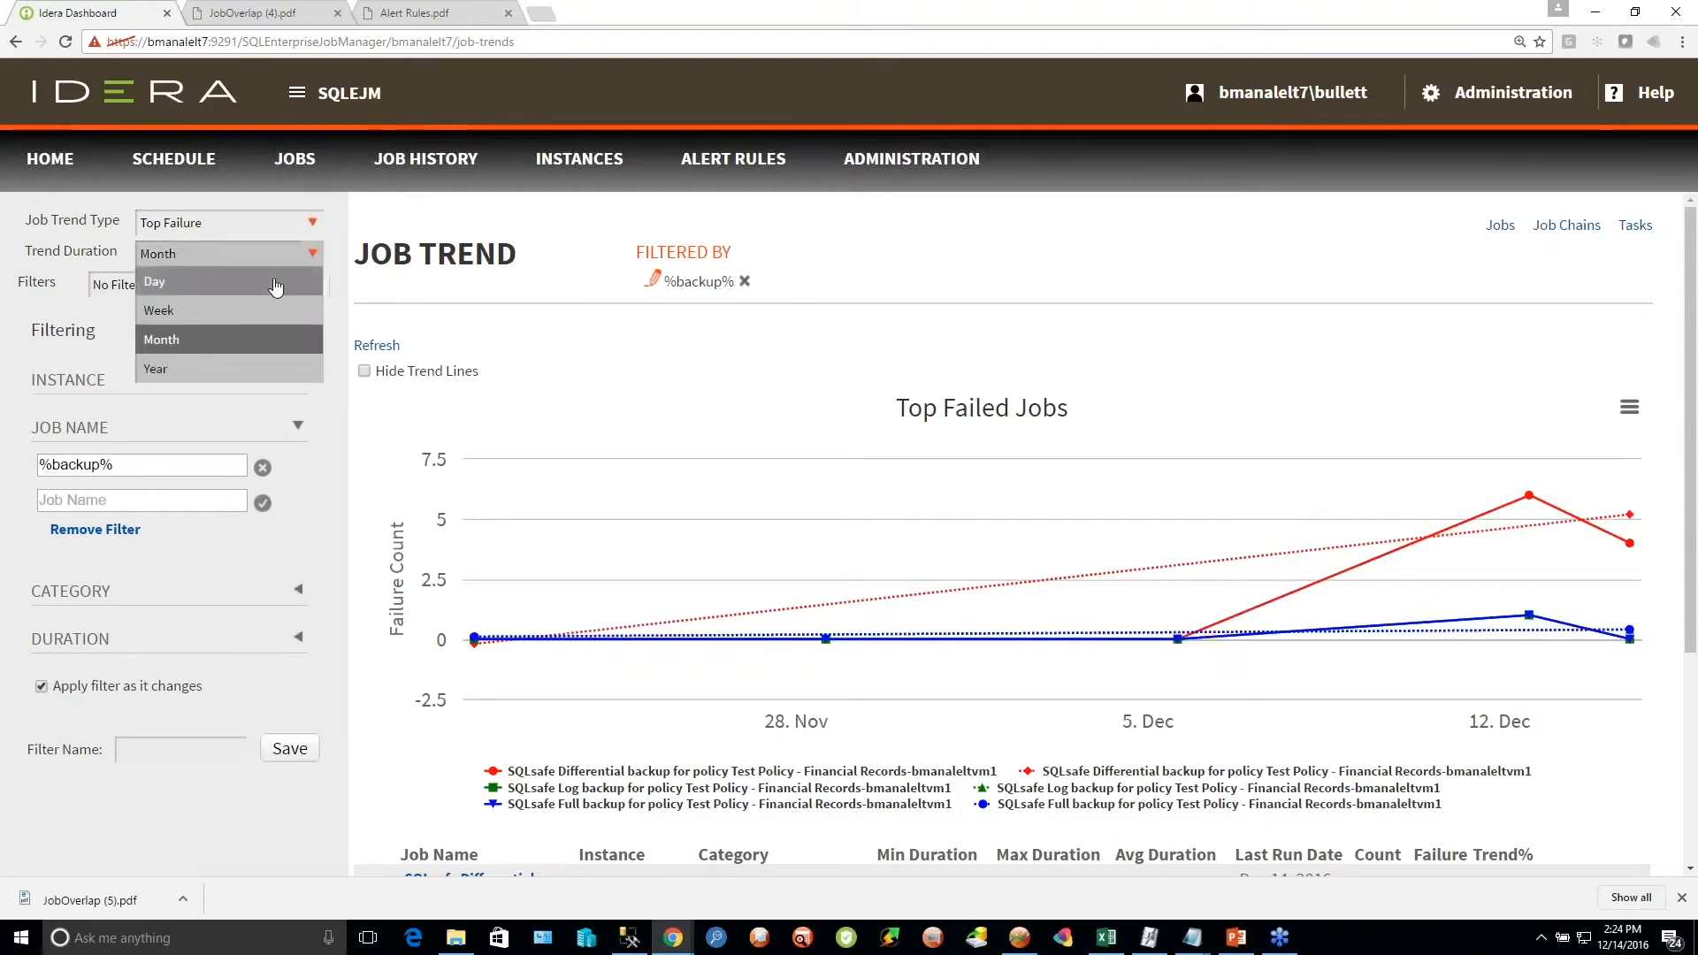
left_click(251, 282)
left_click(313, 259)
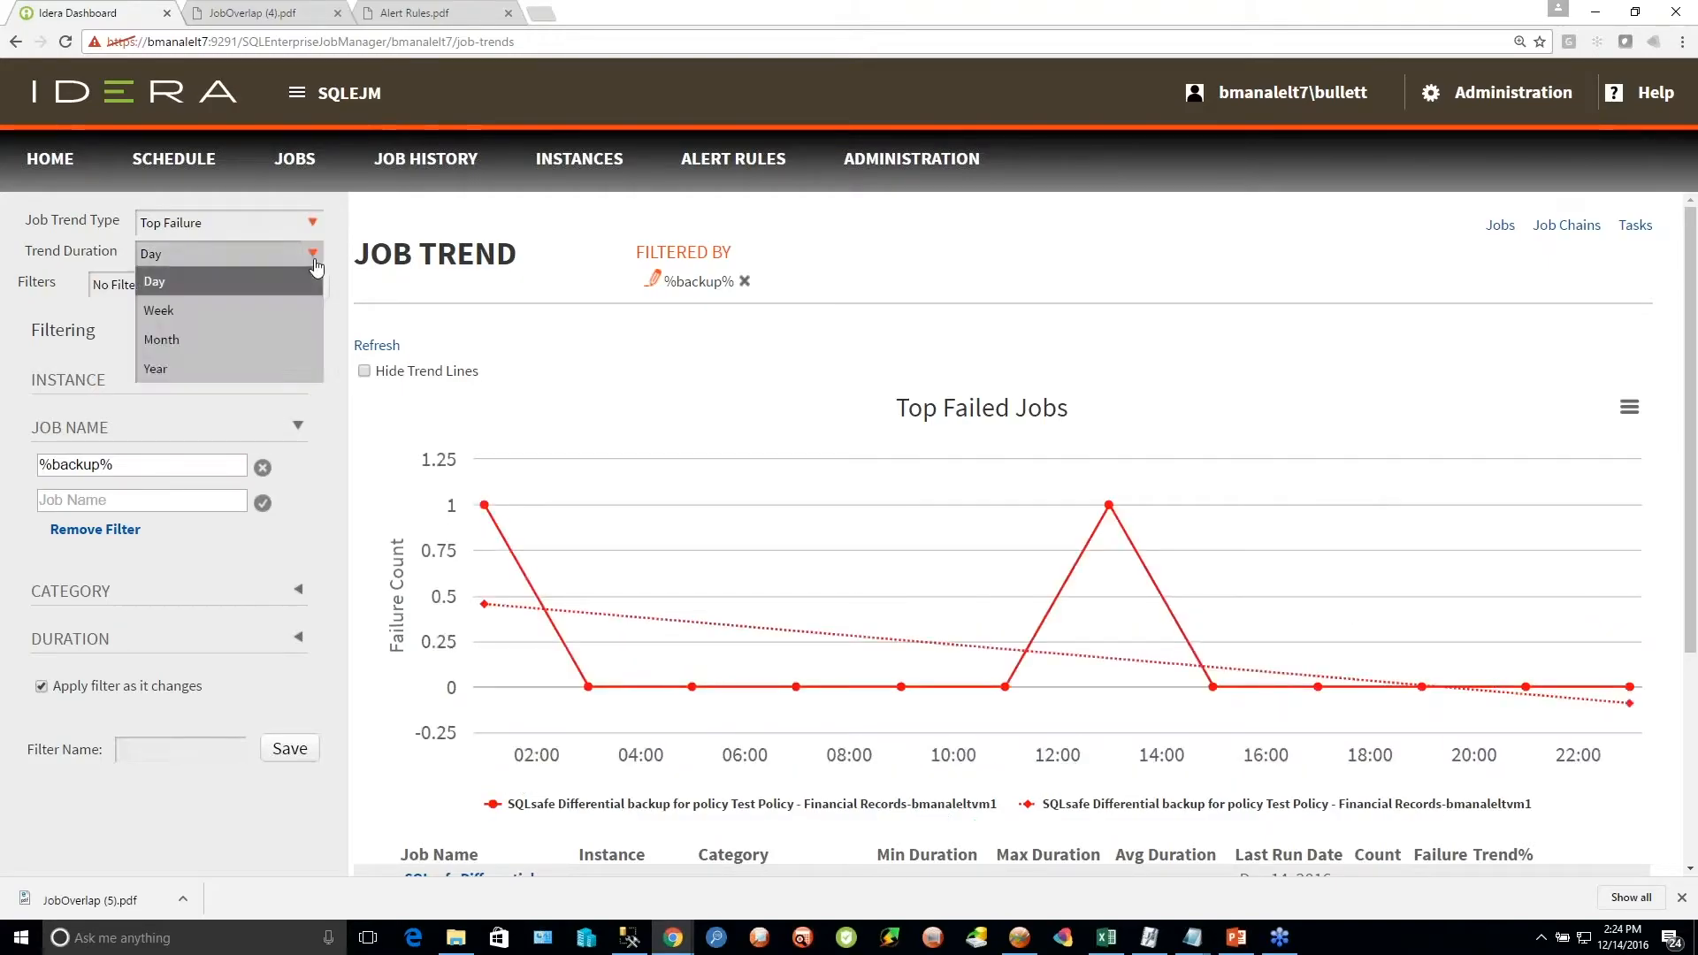
left_click(265, 283)
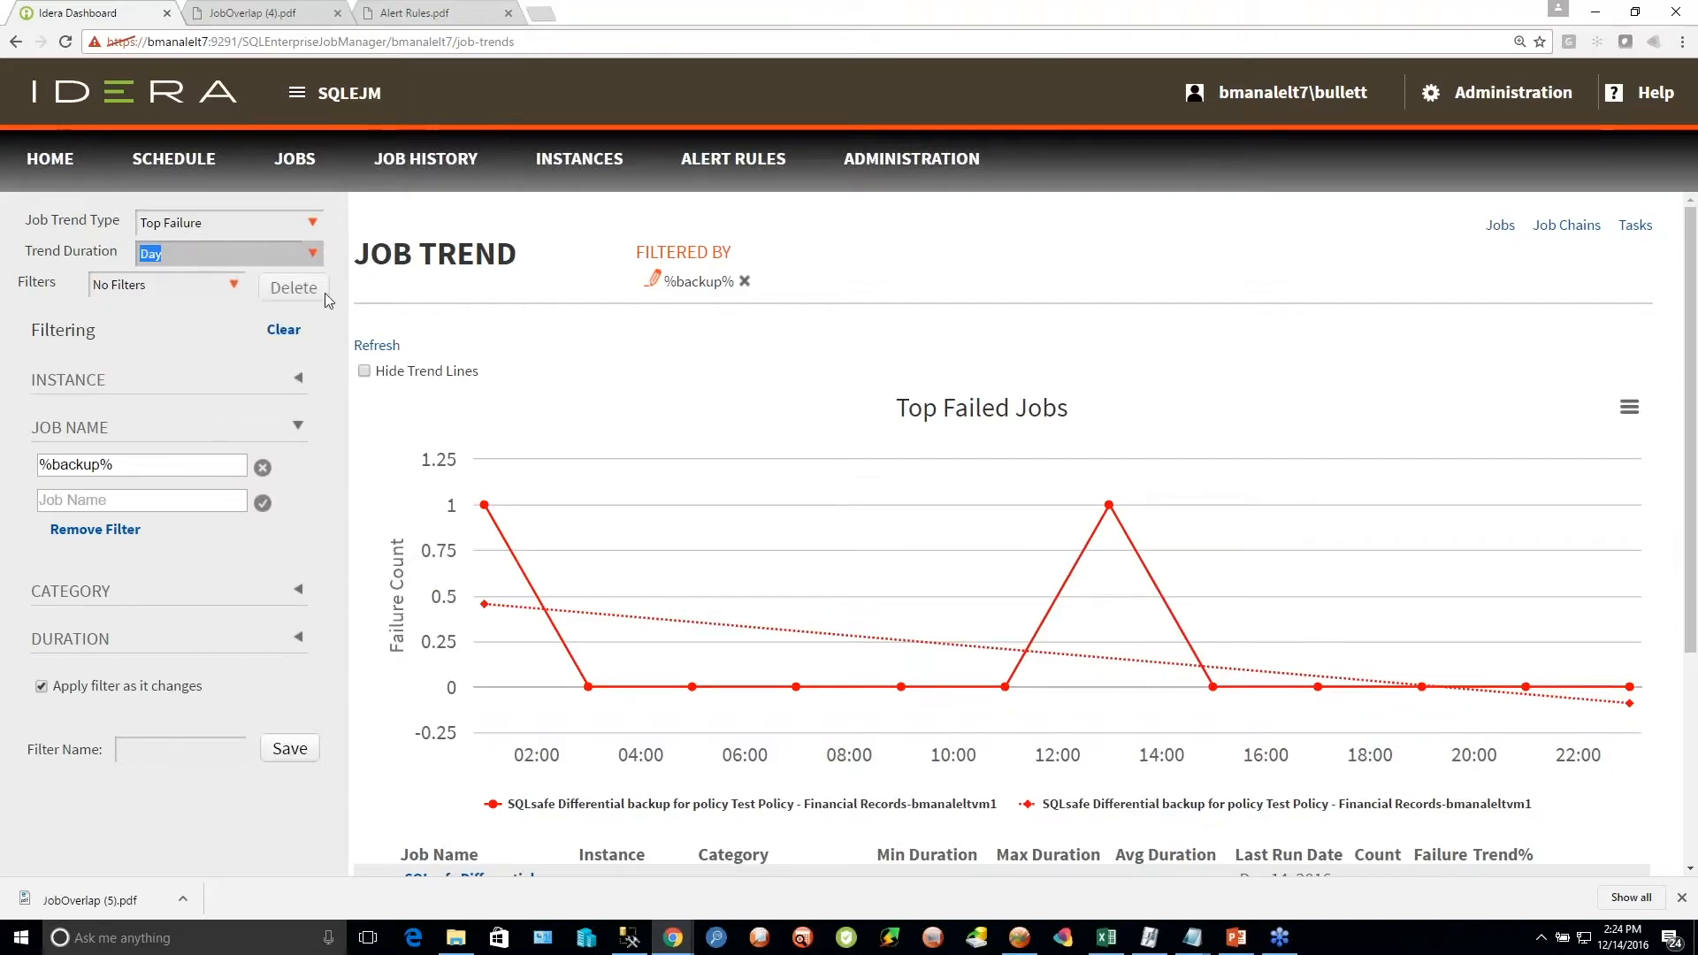
Save the current %backup% job name filter under the name Backup
left_click(146, 466)
double_click(146, 466)
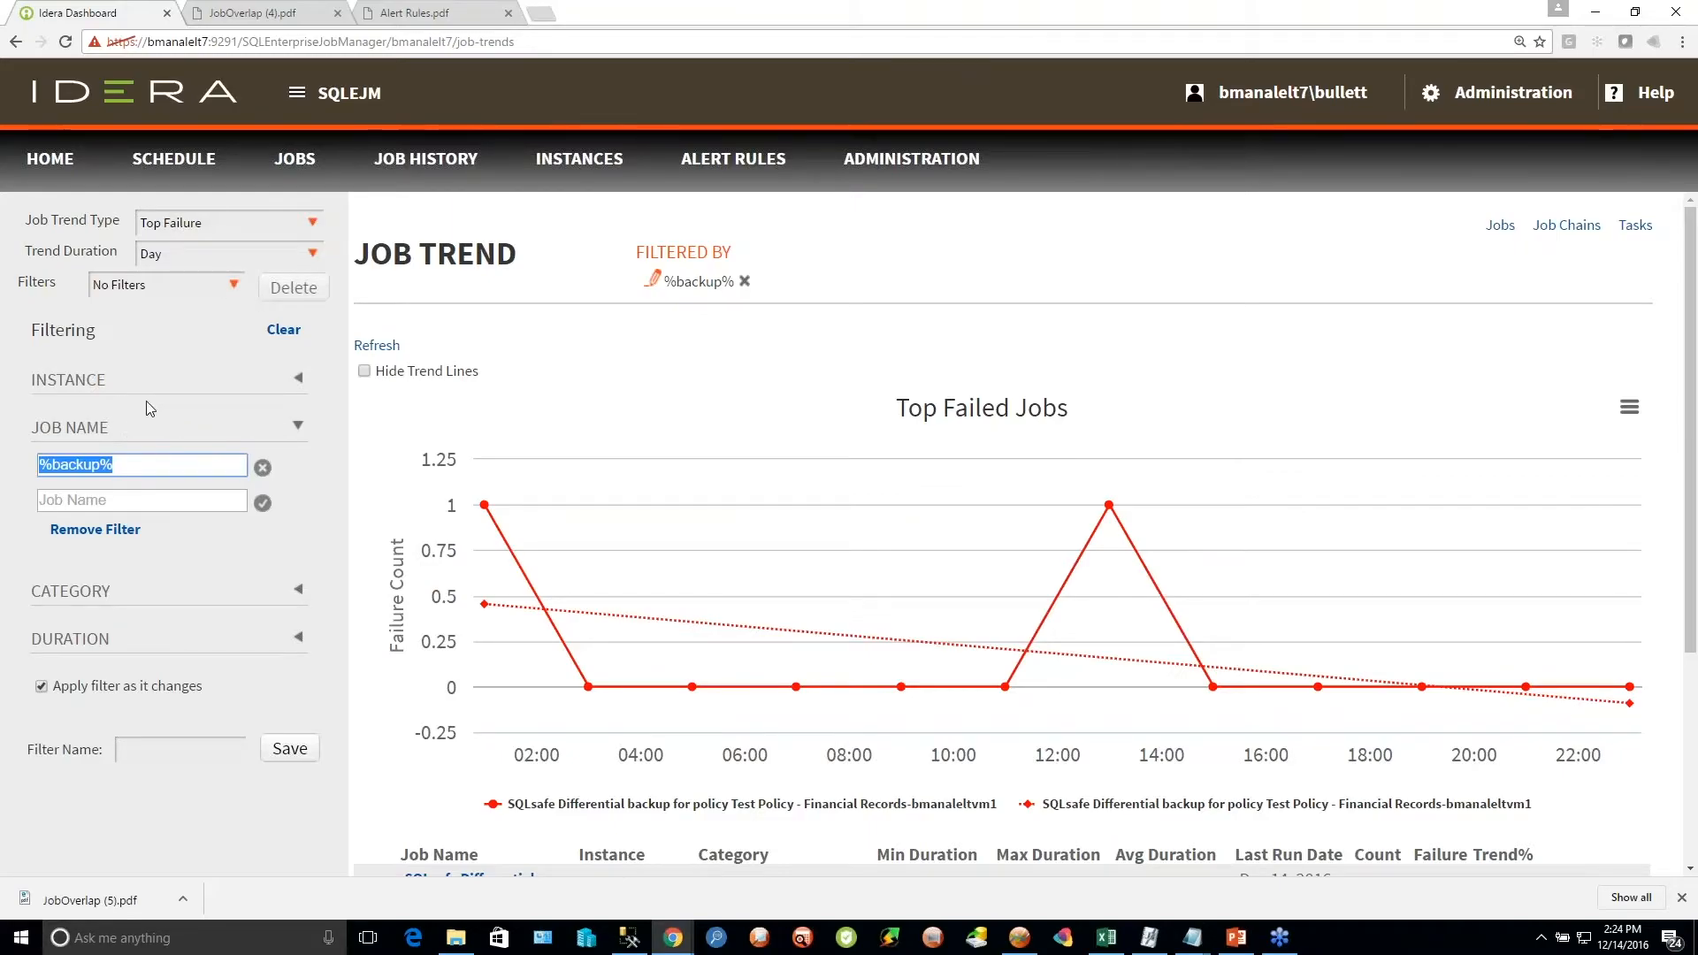
left_click(145, 750)
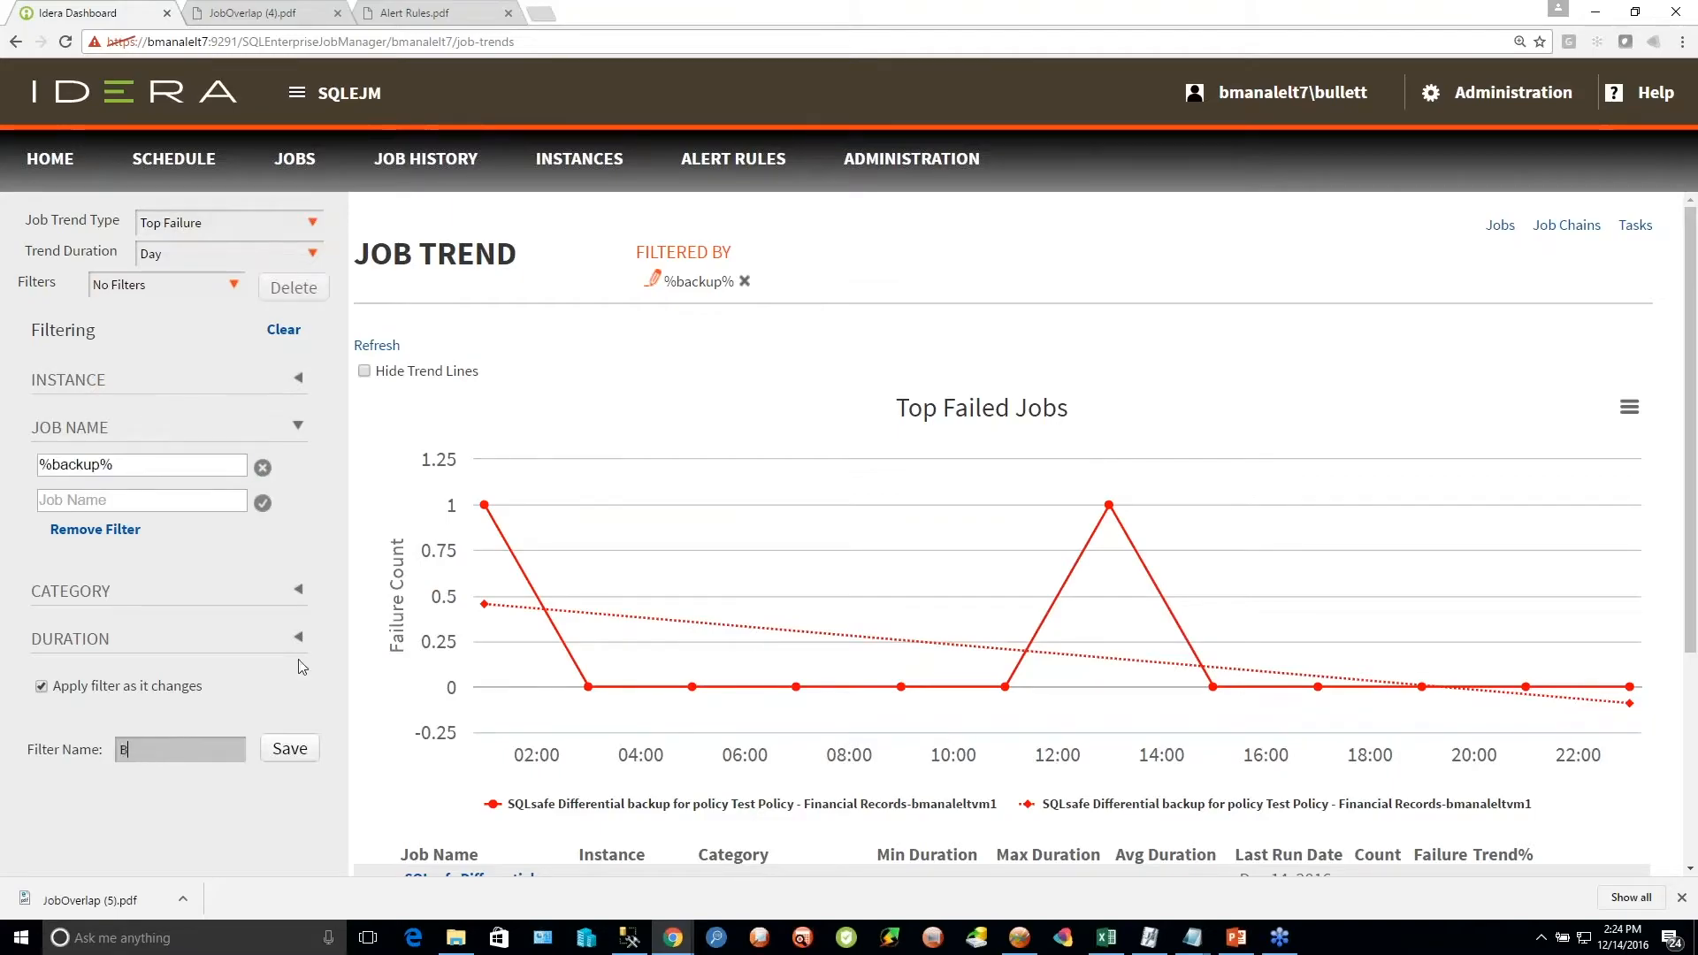
left_click(289, 748)
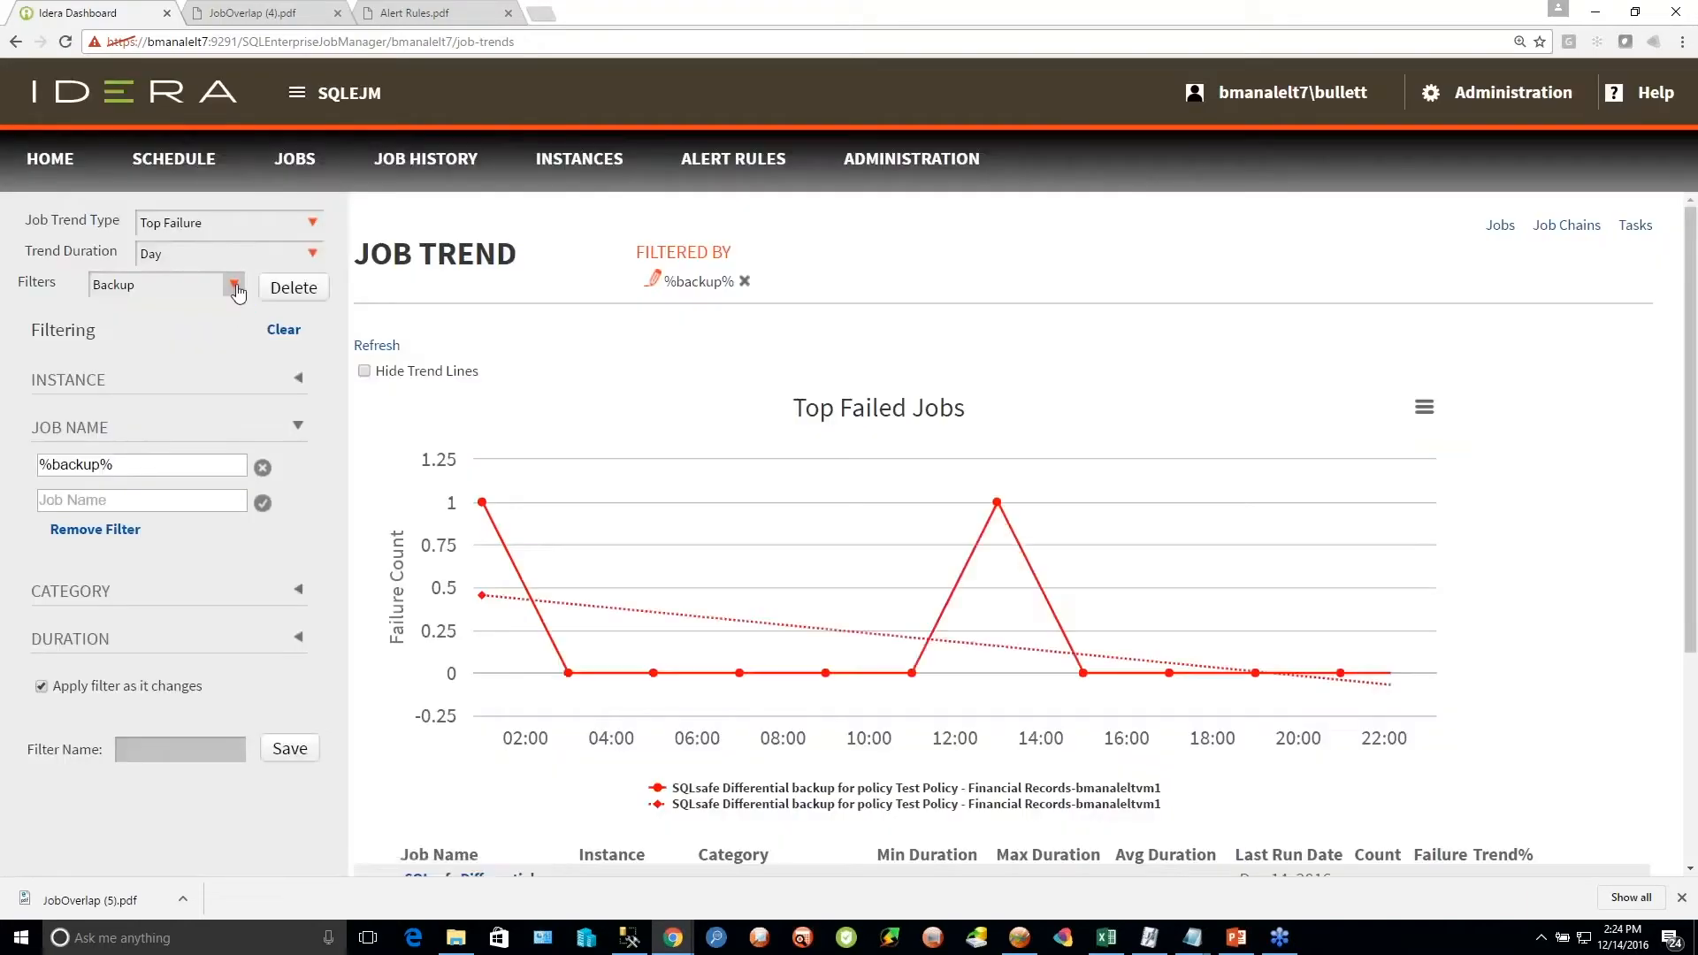
Apply the saved filter named backup in lowercase to the job trend and set the trend type to Longest Running
left_click(234, 285)
left_click(142, 341)
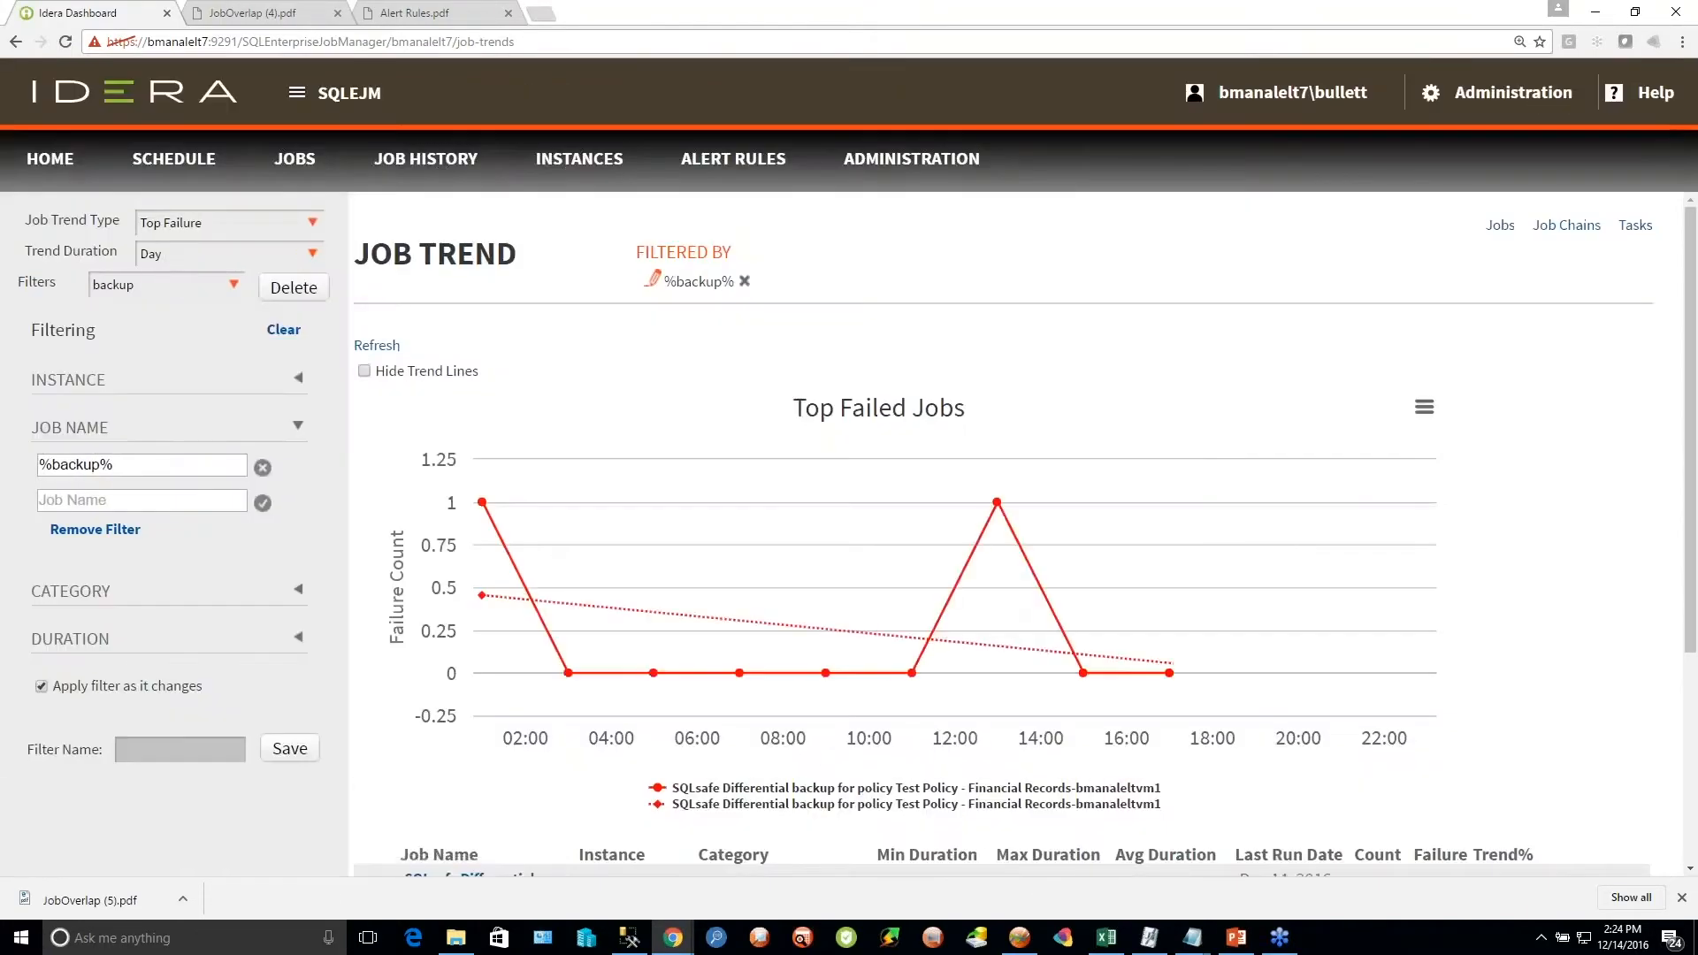
left_click(312, 231)
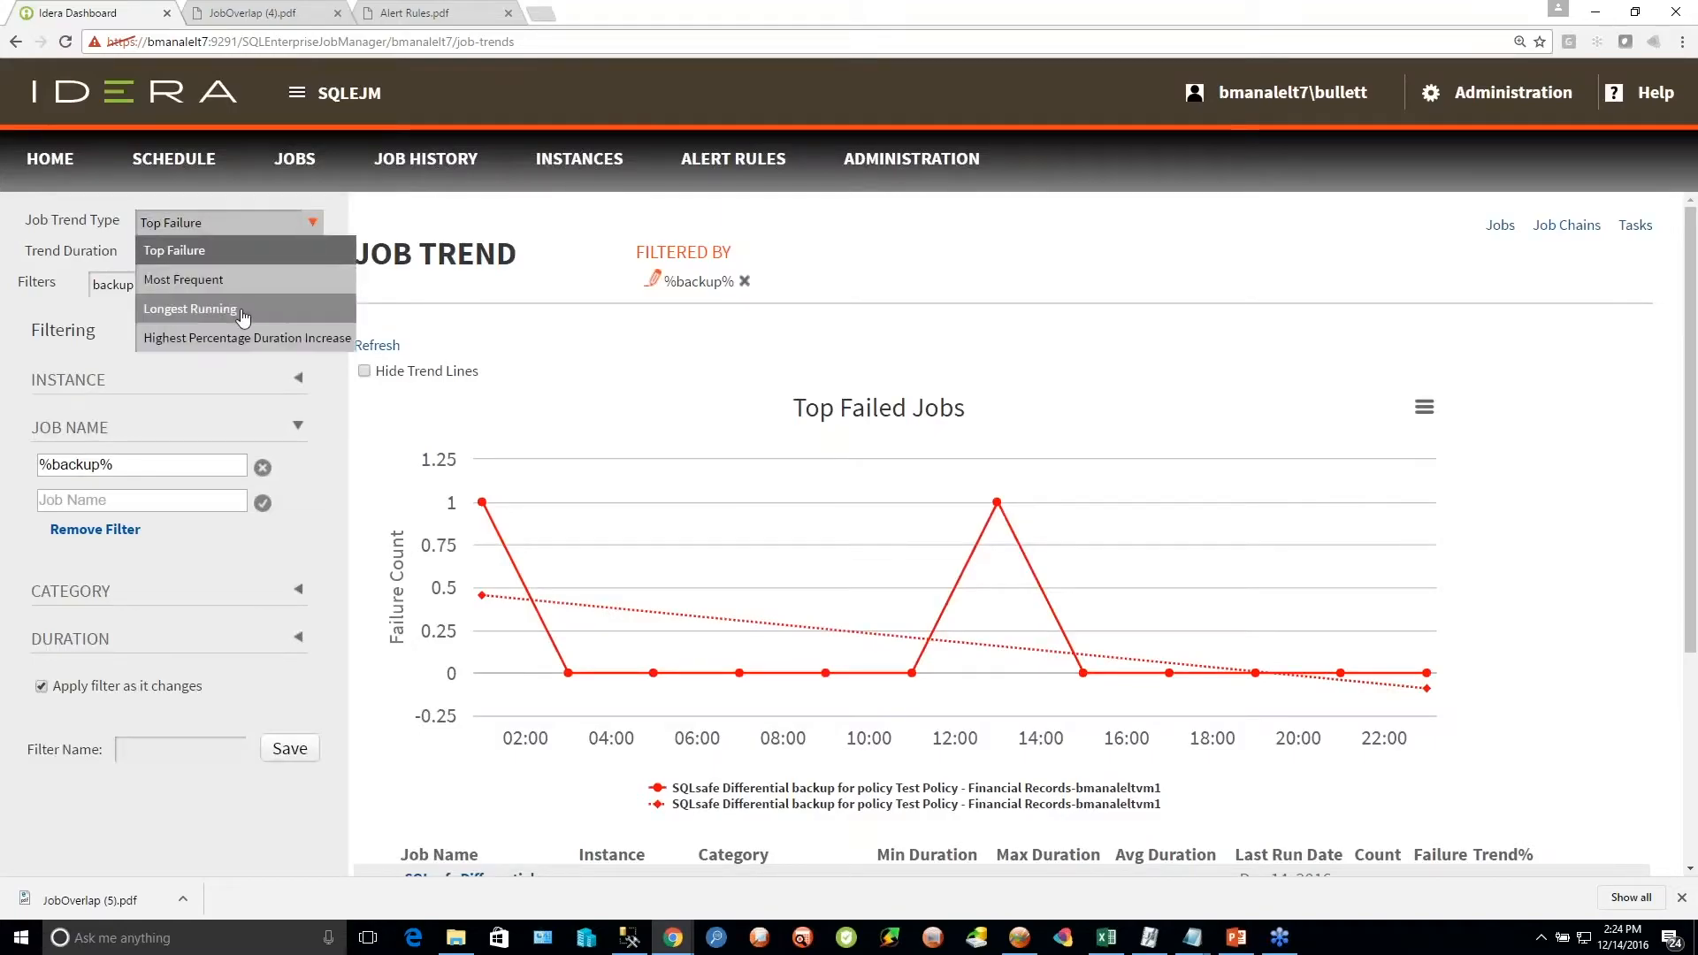
left_click(185, 307)
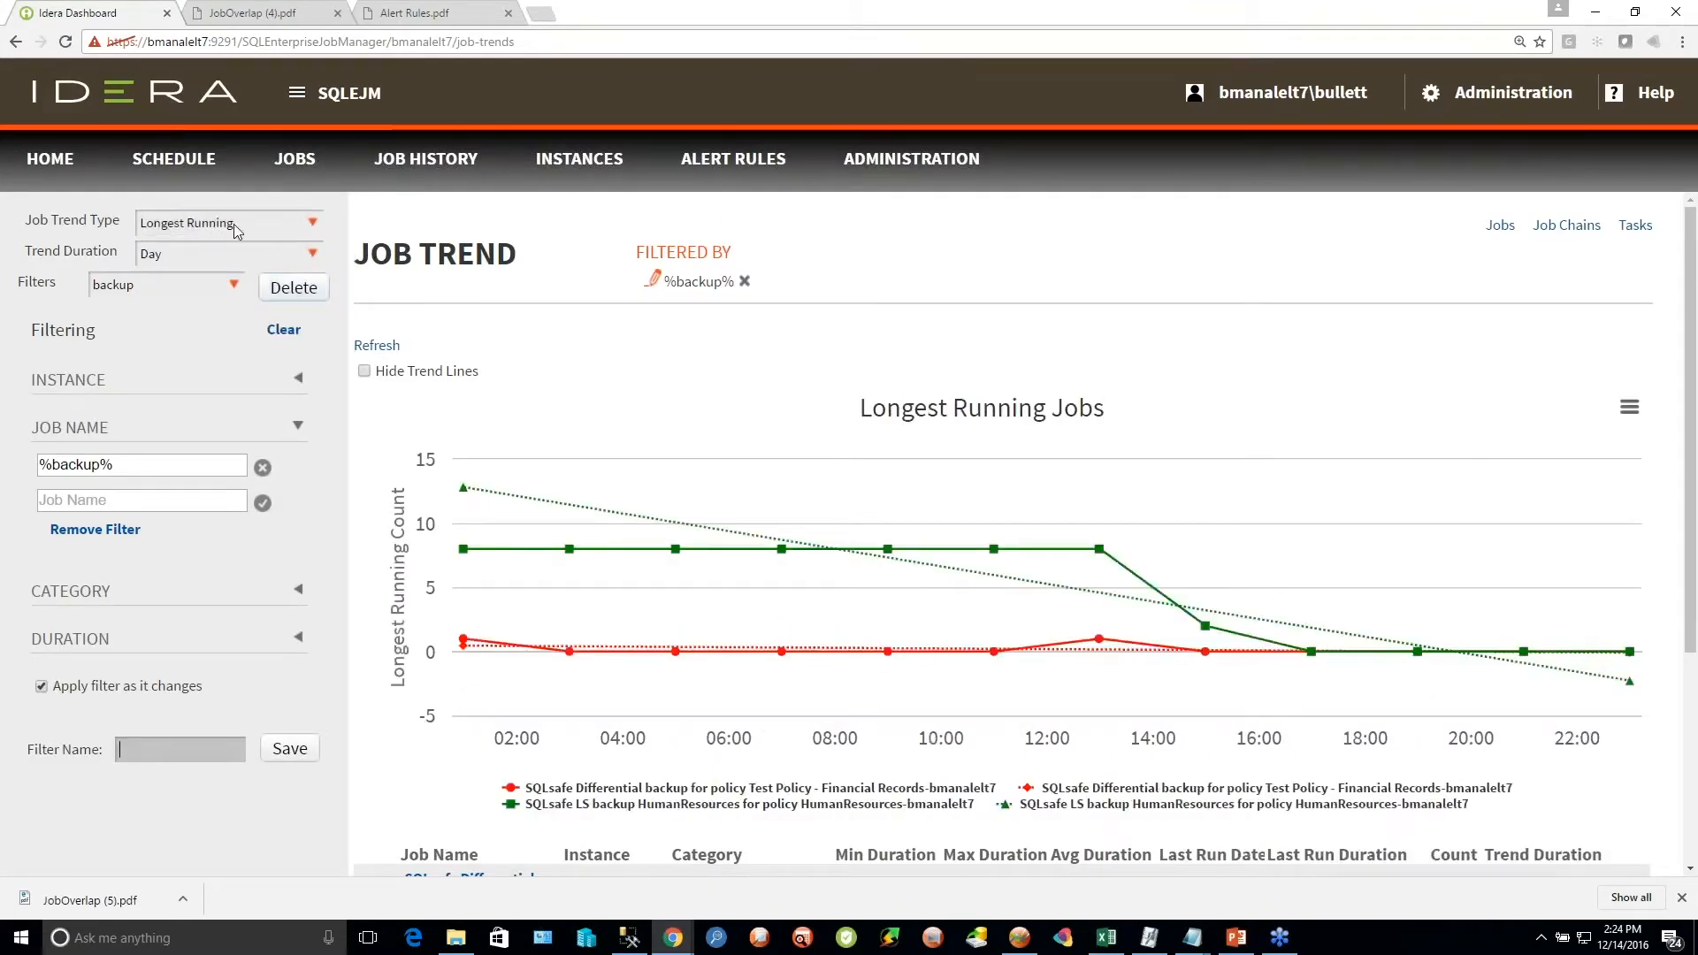
Review the available job trend types and examine the Longest Running Jobs chart and its job table
left_click(312, 222)
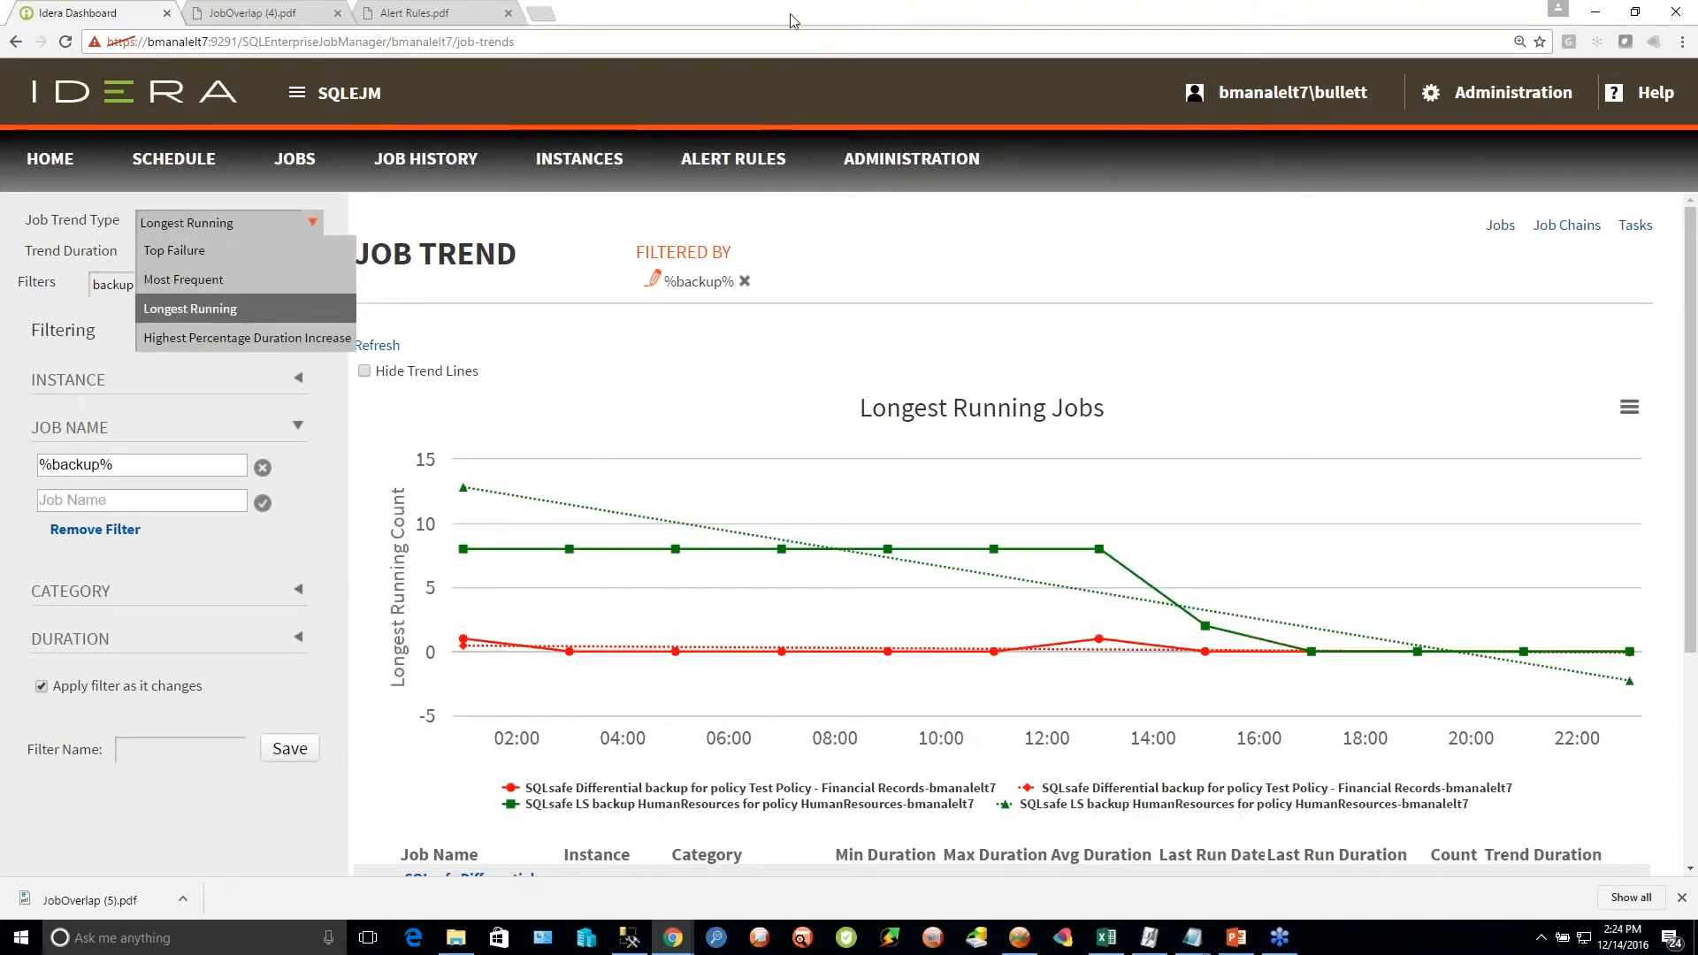
left_click(1105, 350)
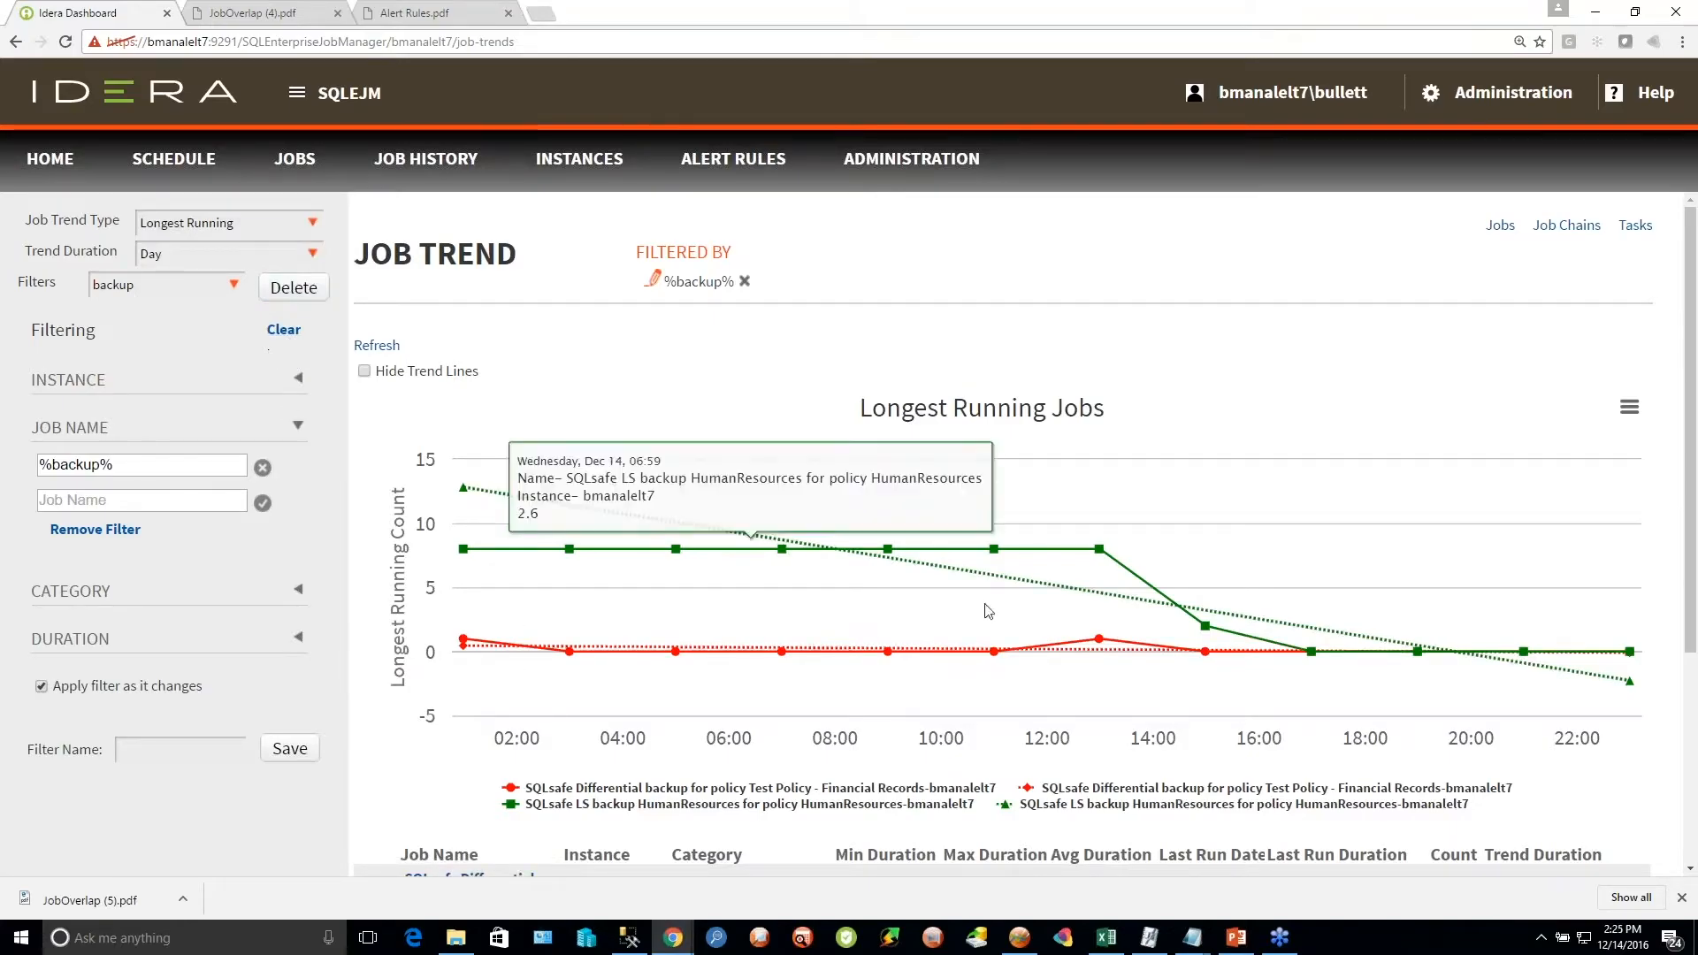
scroll(1690, 530, "down", 4)
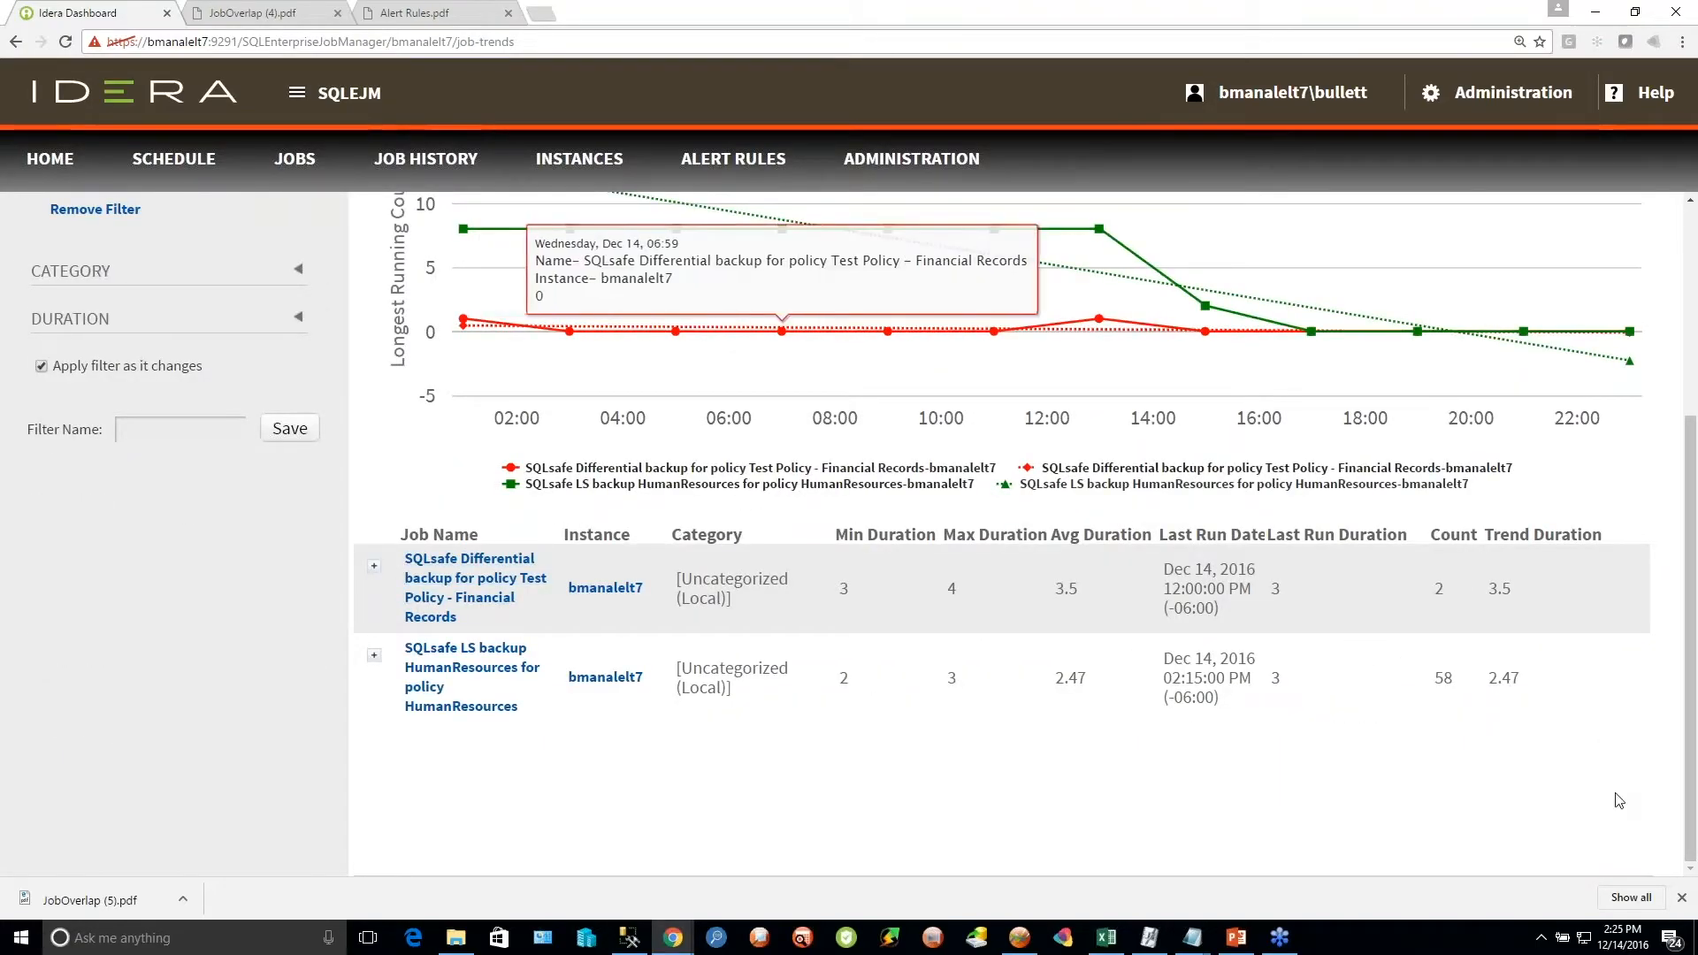
left_click_drag(1689, 765, 1691, 455)
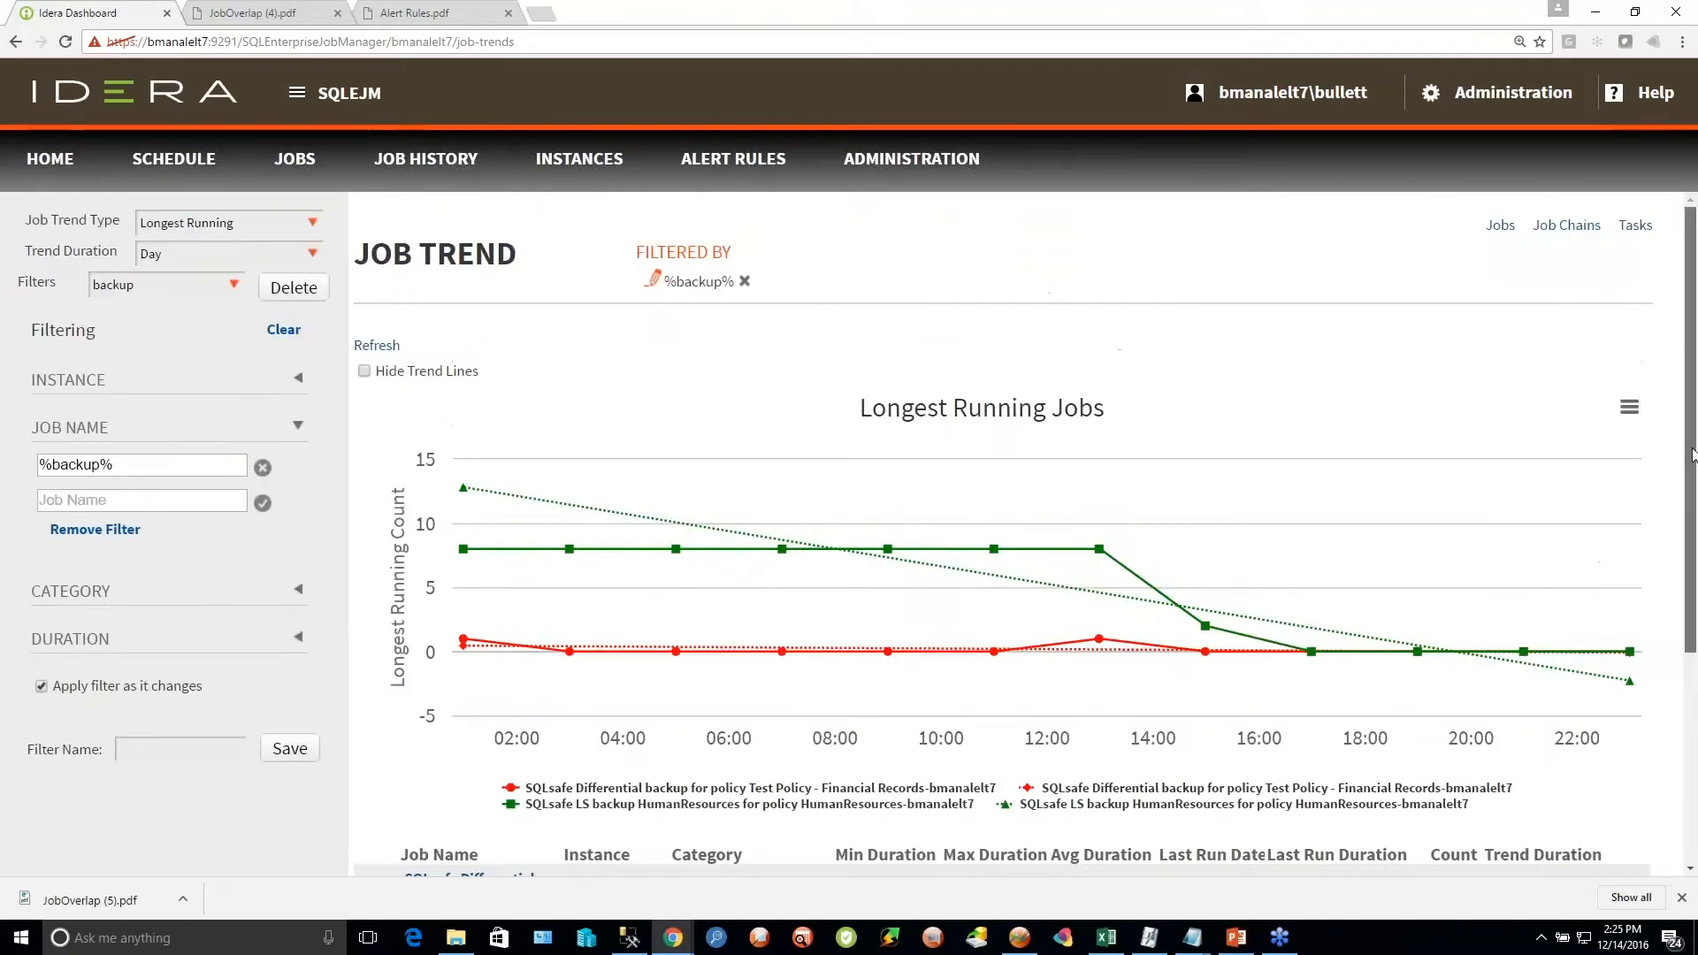
Open the details of the SQLsafe Differential backup for policy Test Policy - Financial Records job and review its alerts and schedule
scroll(758, 628, "down", 4)
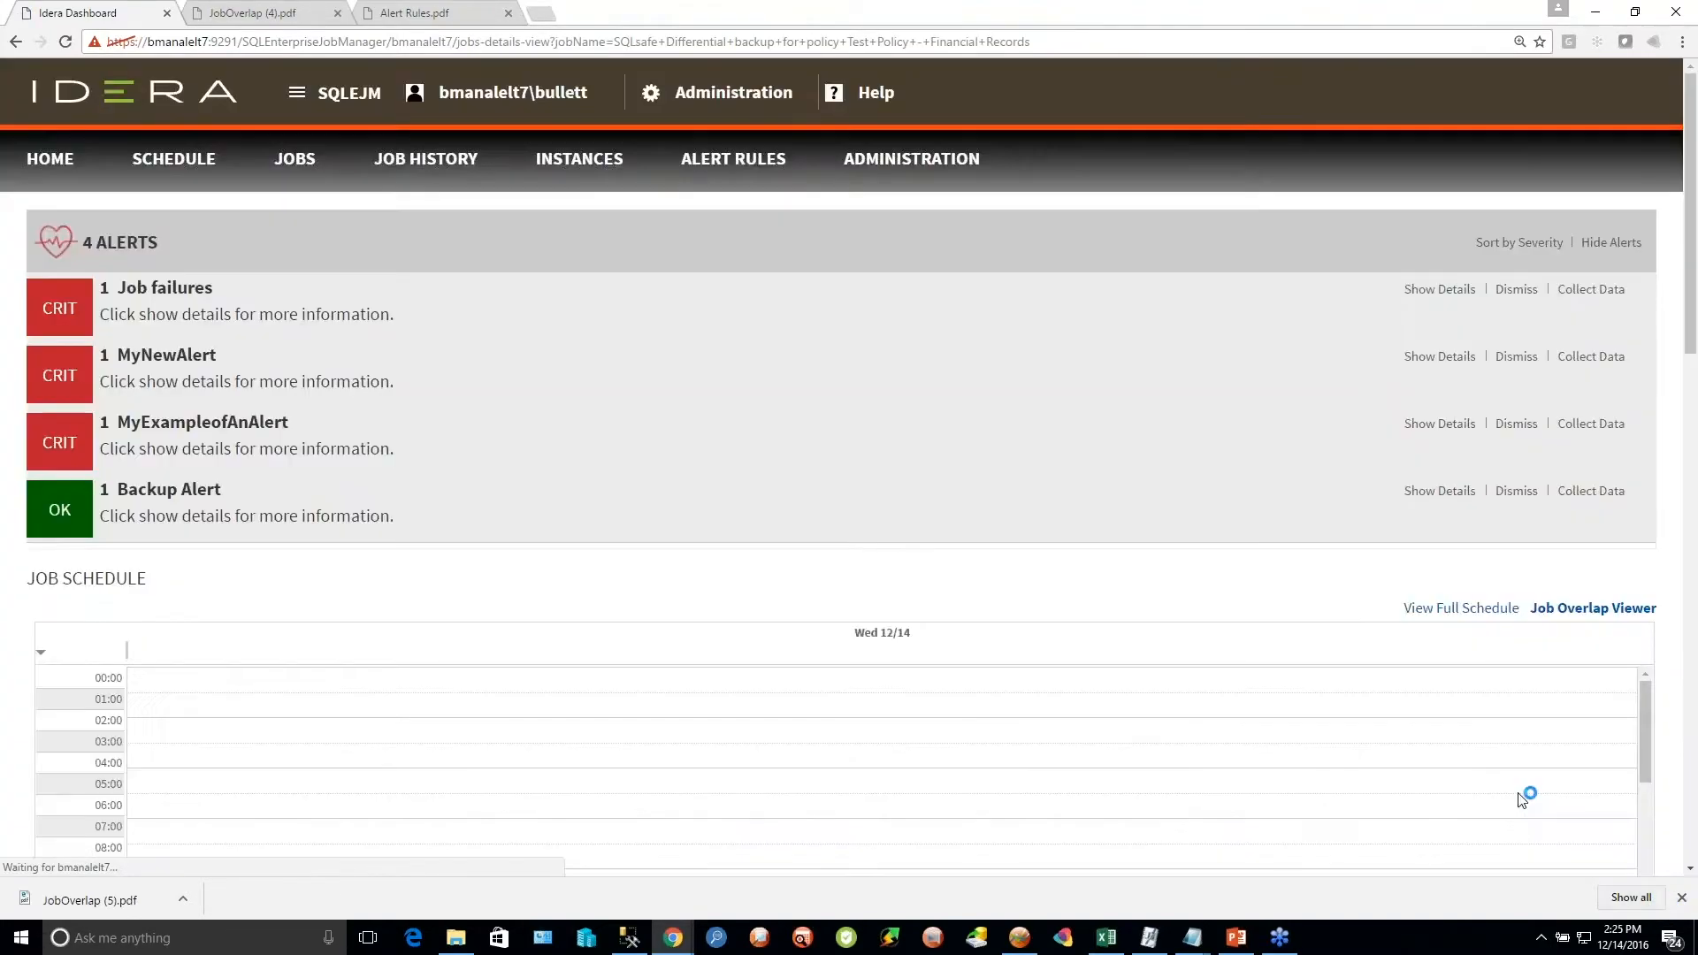
mouse_move(173, 676)
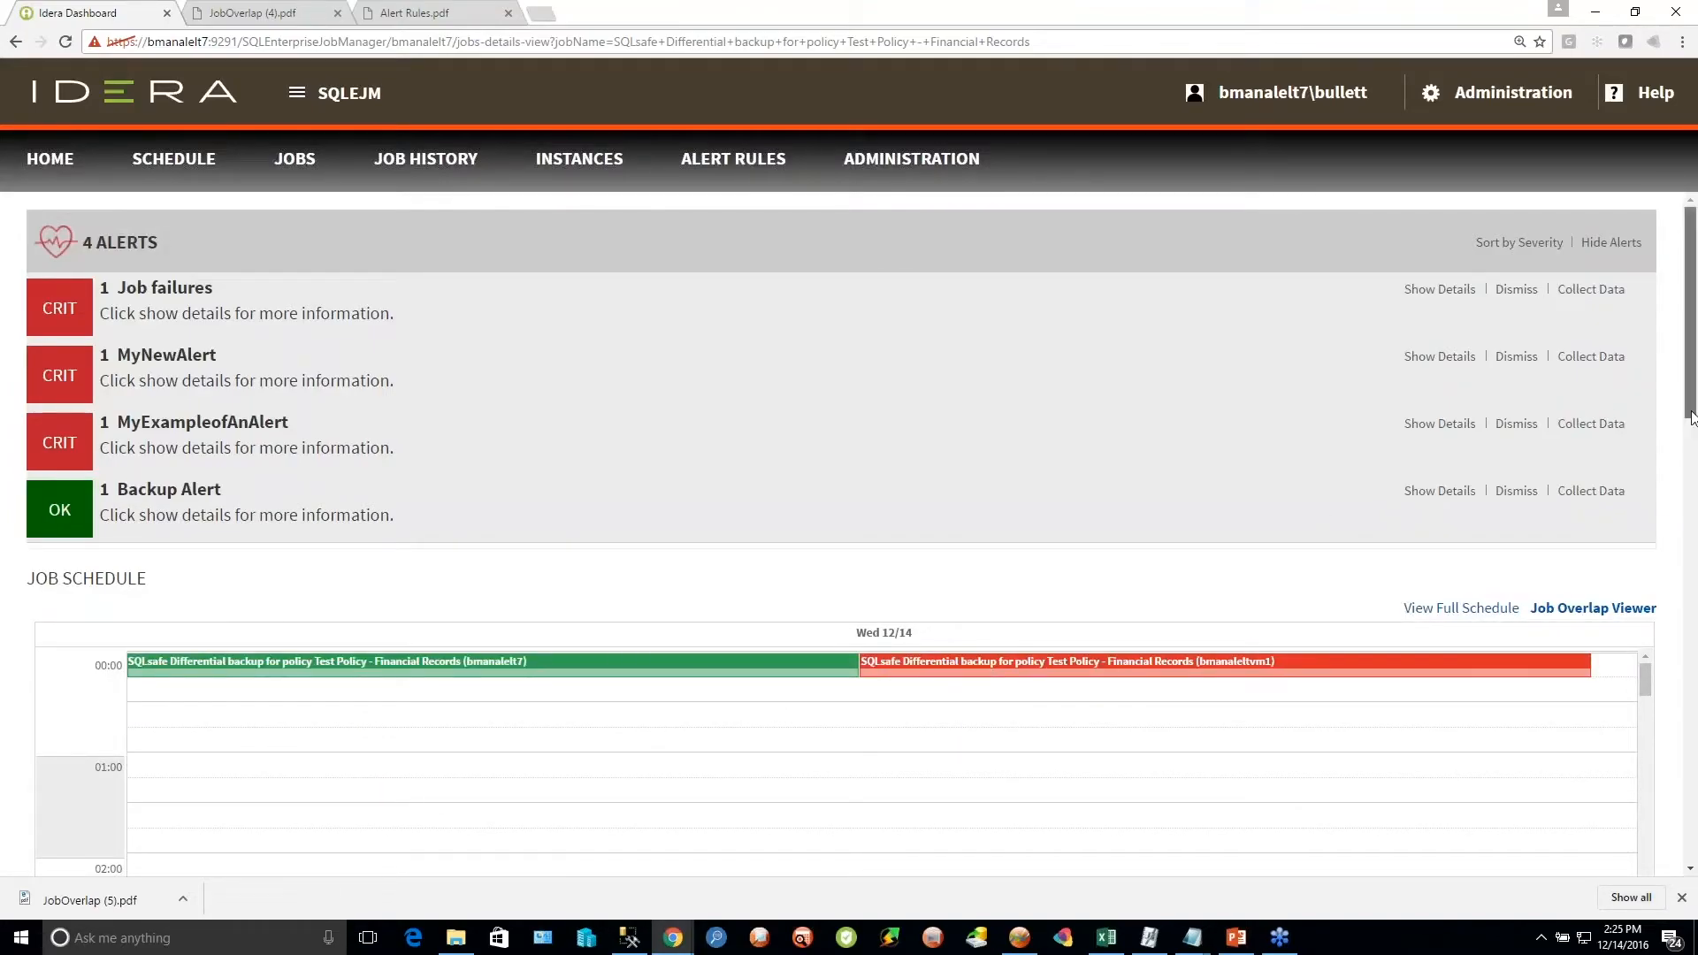
mouse_move(1690, 417)
left_mouse_down()
mouse_move(1690, 633)
mouse_move(1689, 417)
left_mouse_up()
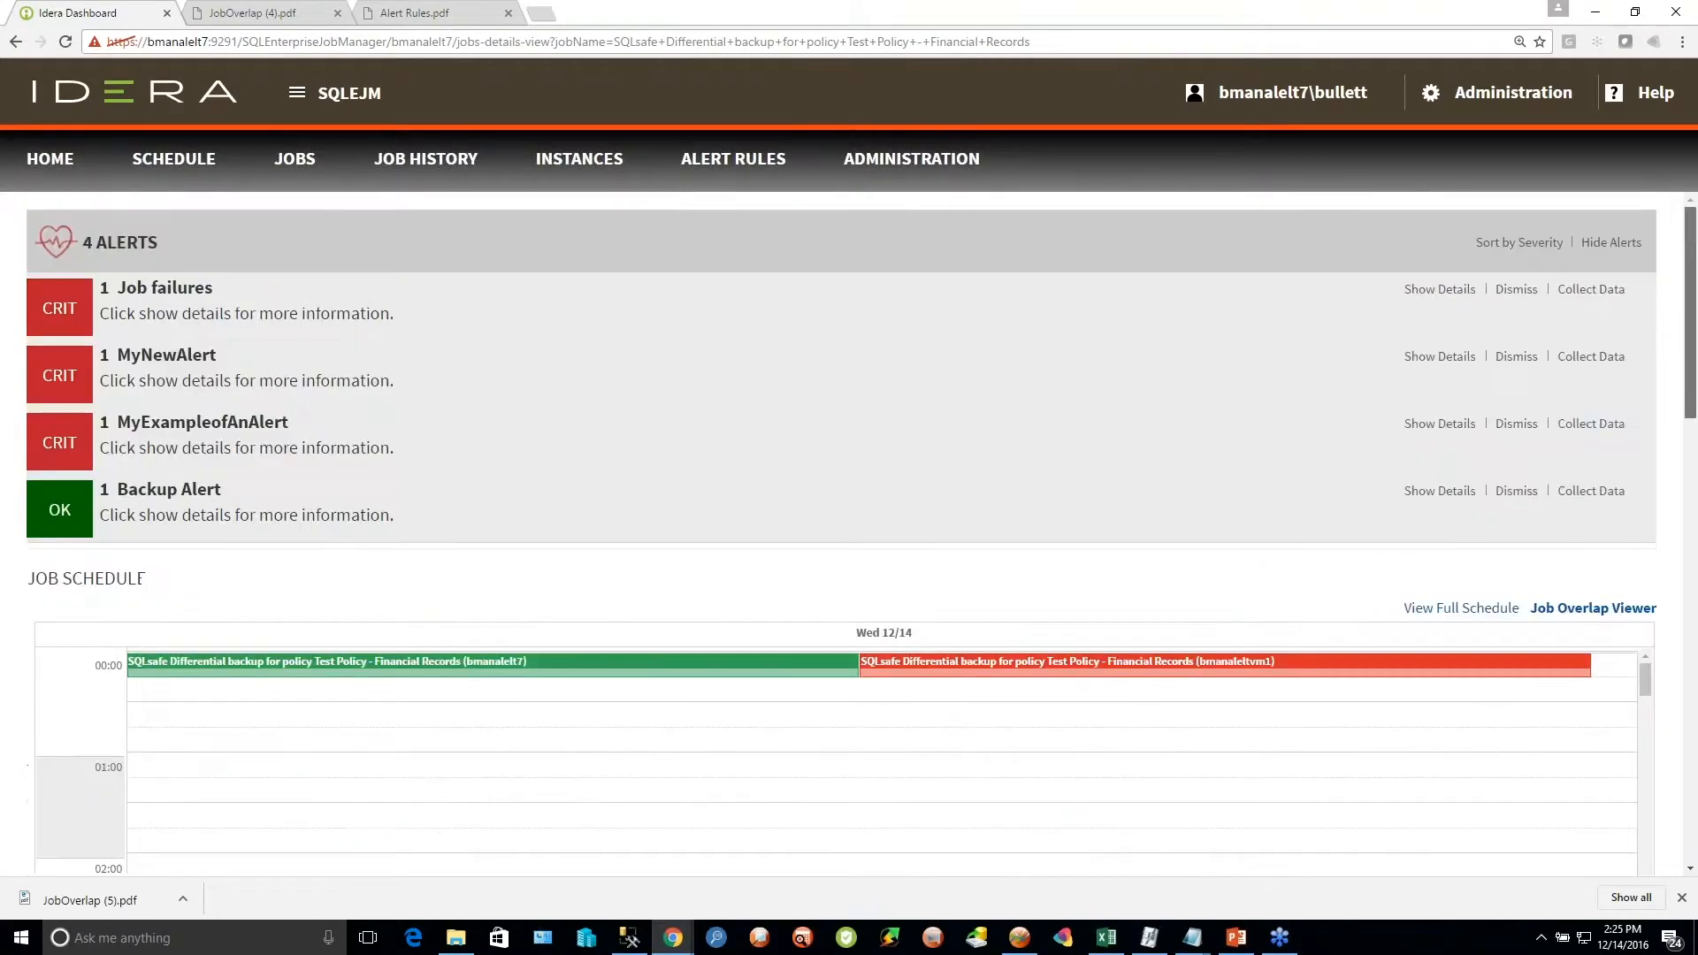
Open the job history by way of the monitored jobs and review the backup job runs
left_click(275, 157)
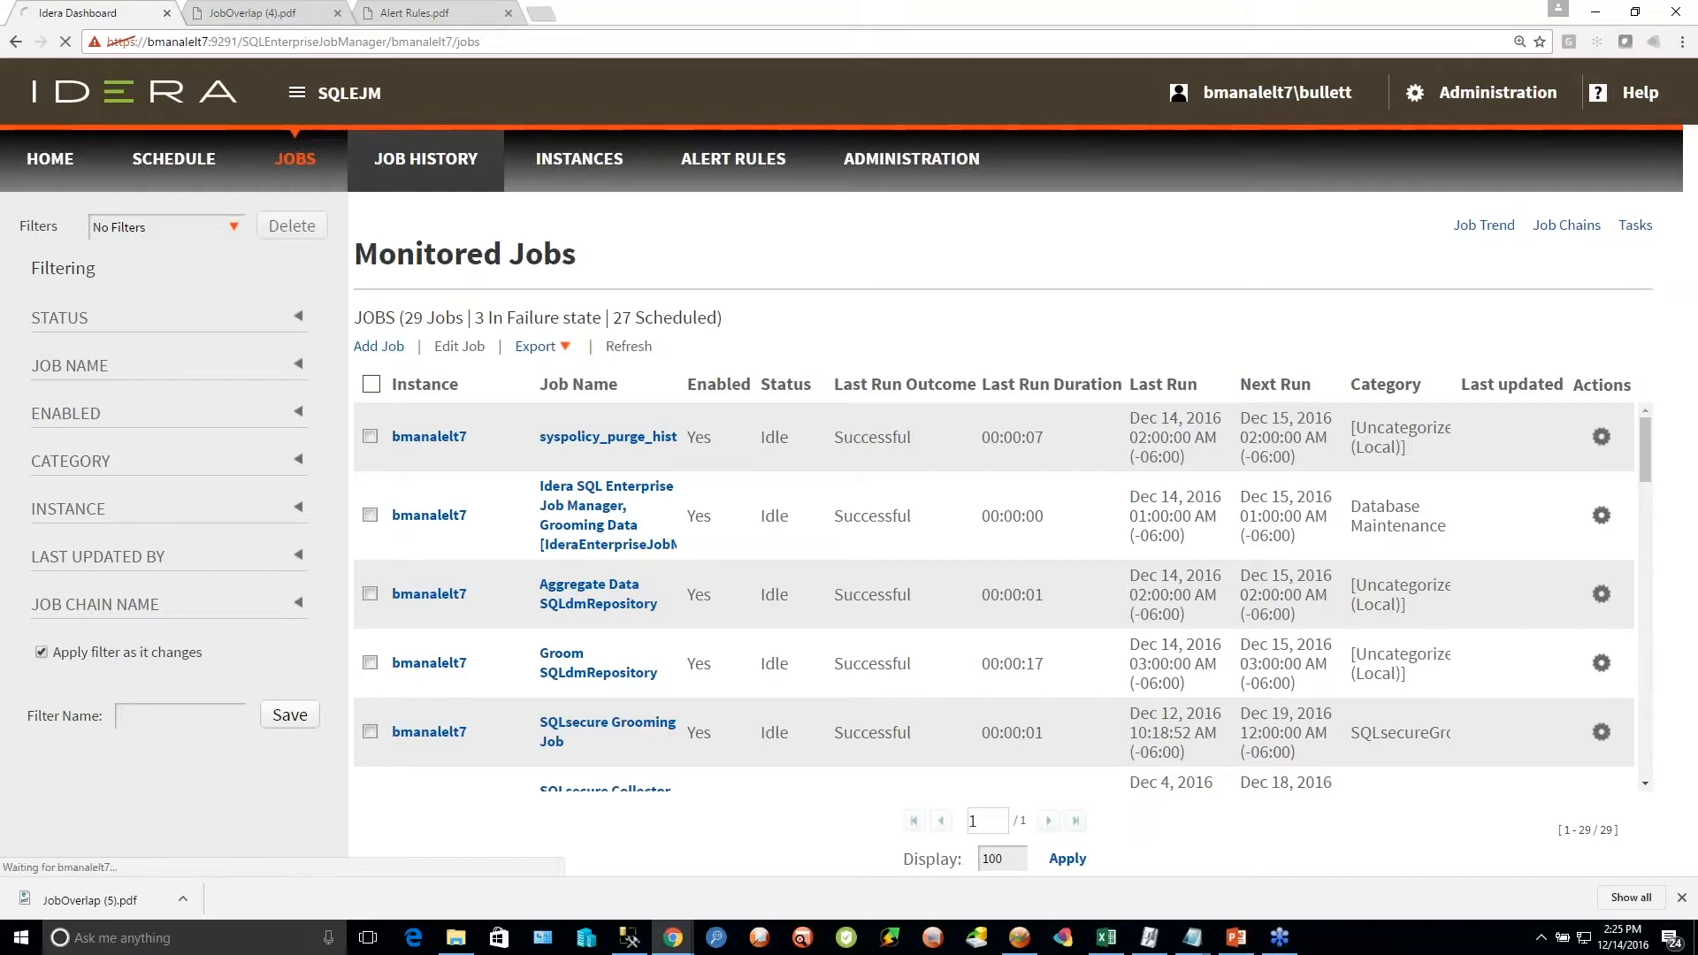
left_click(376, 163)
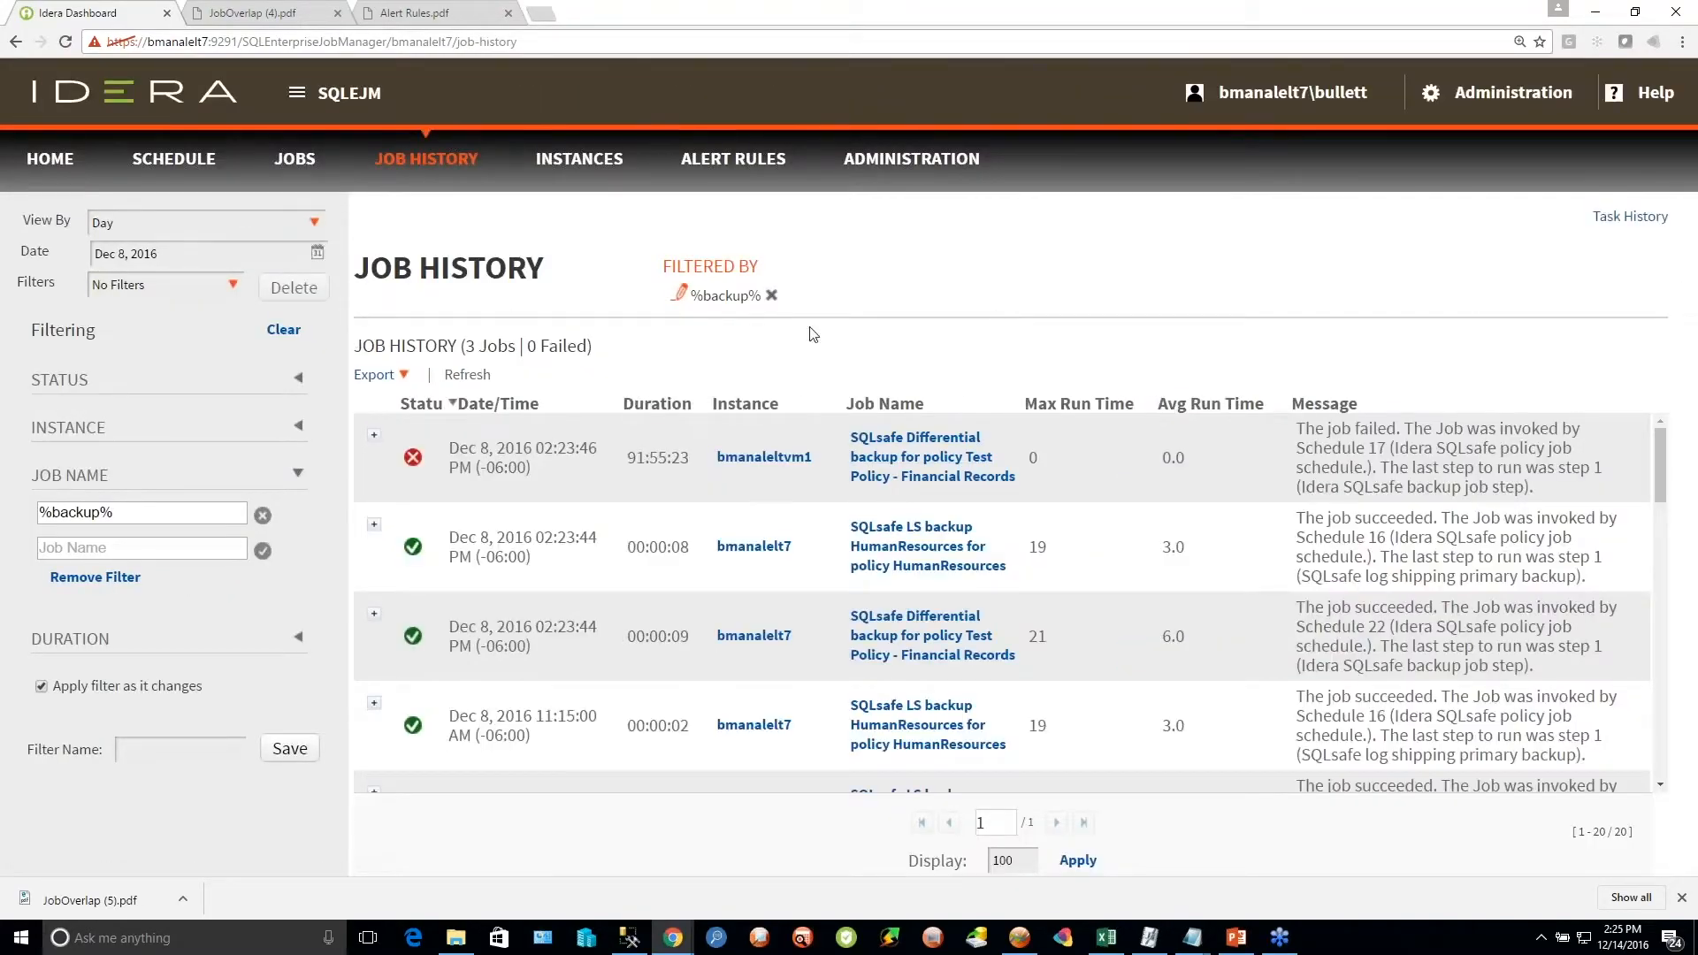
Open the Job Chain Designer for the Financial_Record Processing chain in the monitored job chains
left_click(291, 168)
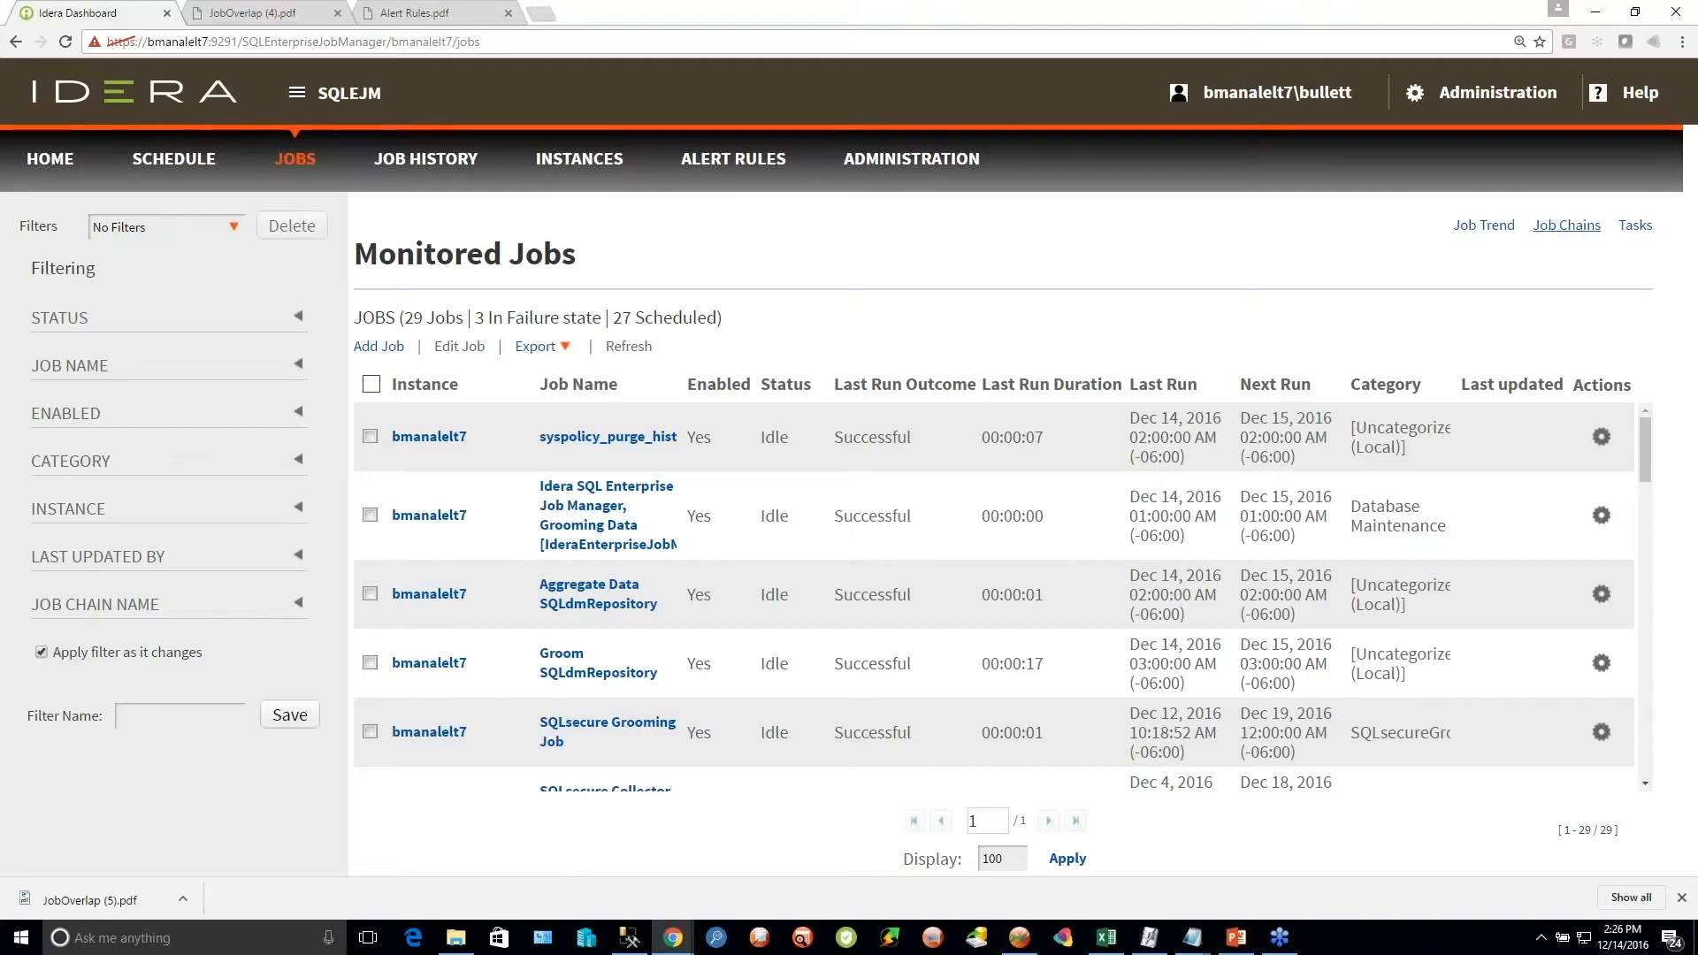
left_click(1566, 227)
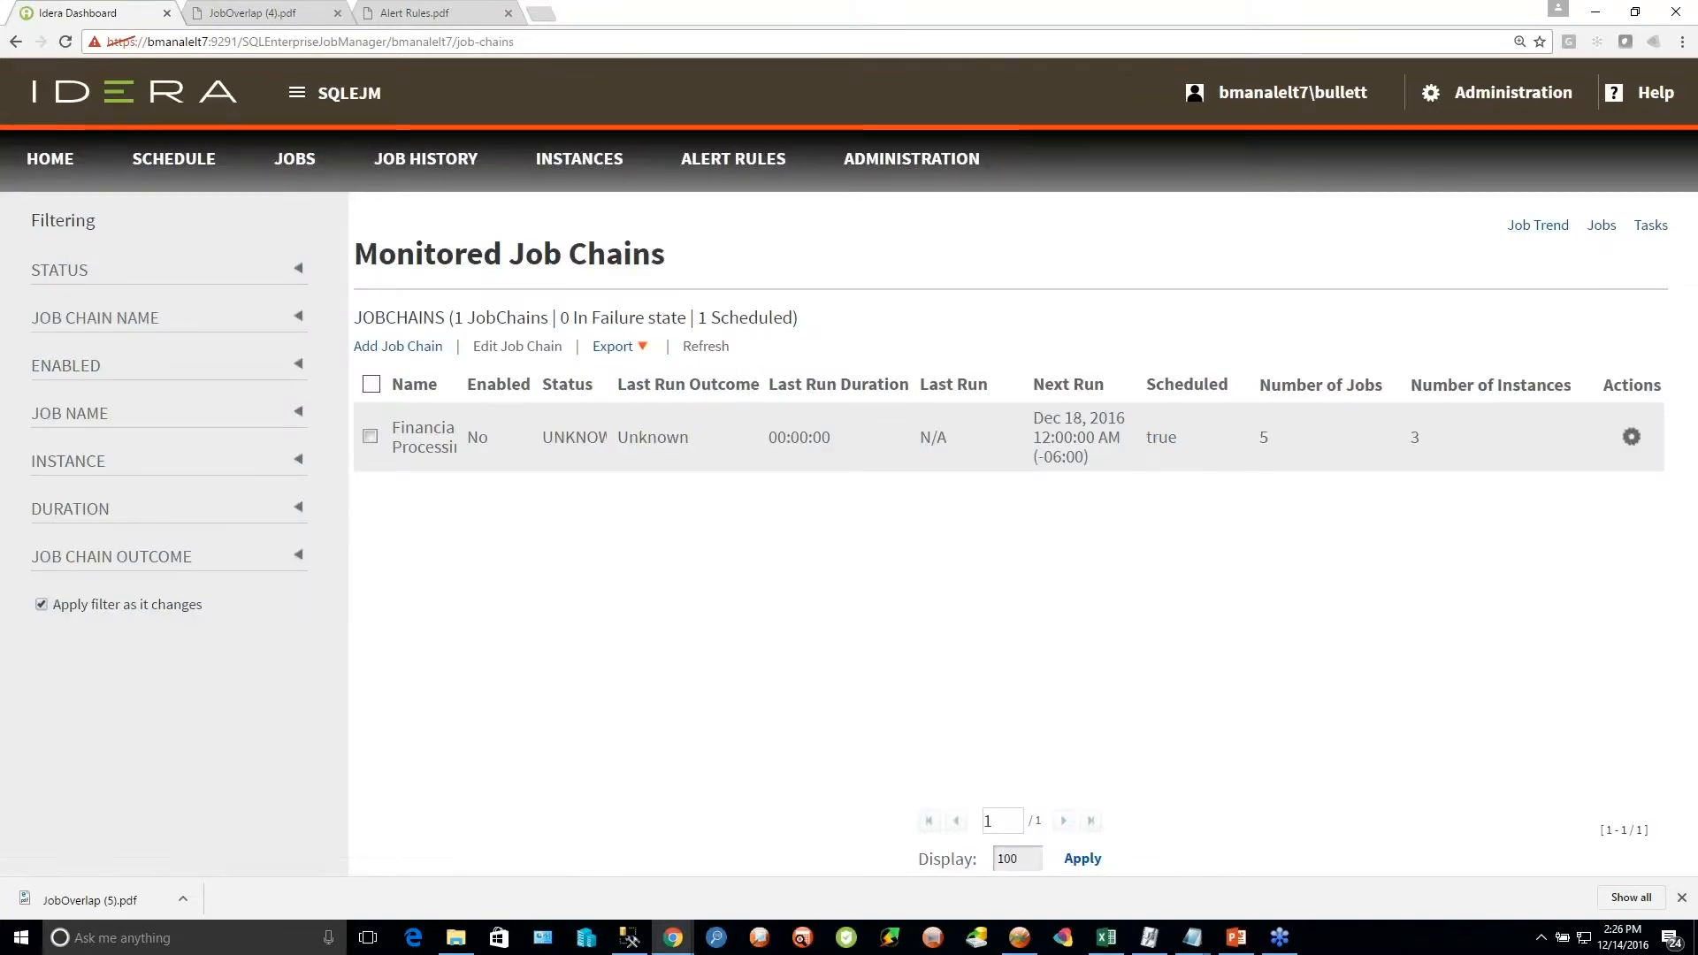
left_click(374, 441)
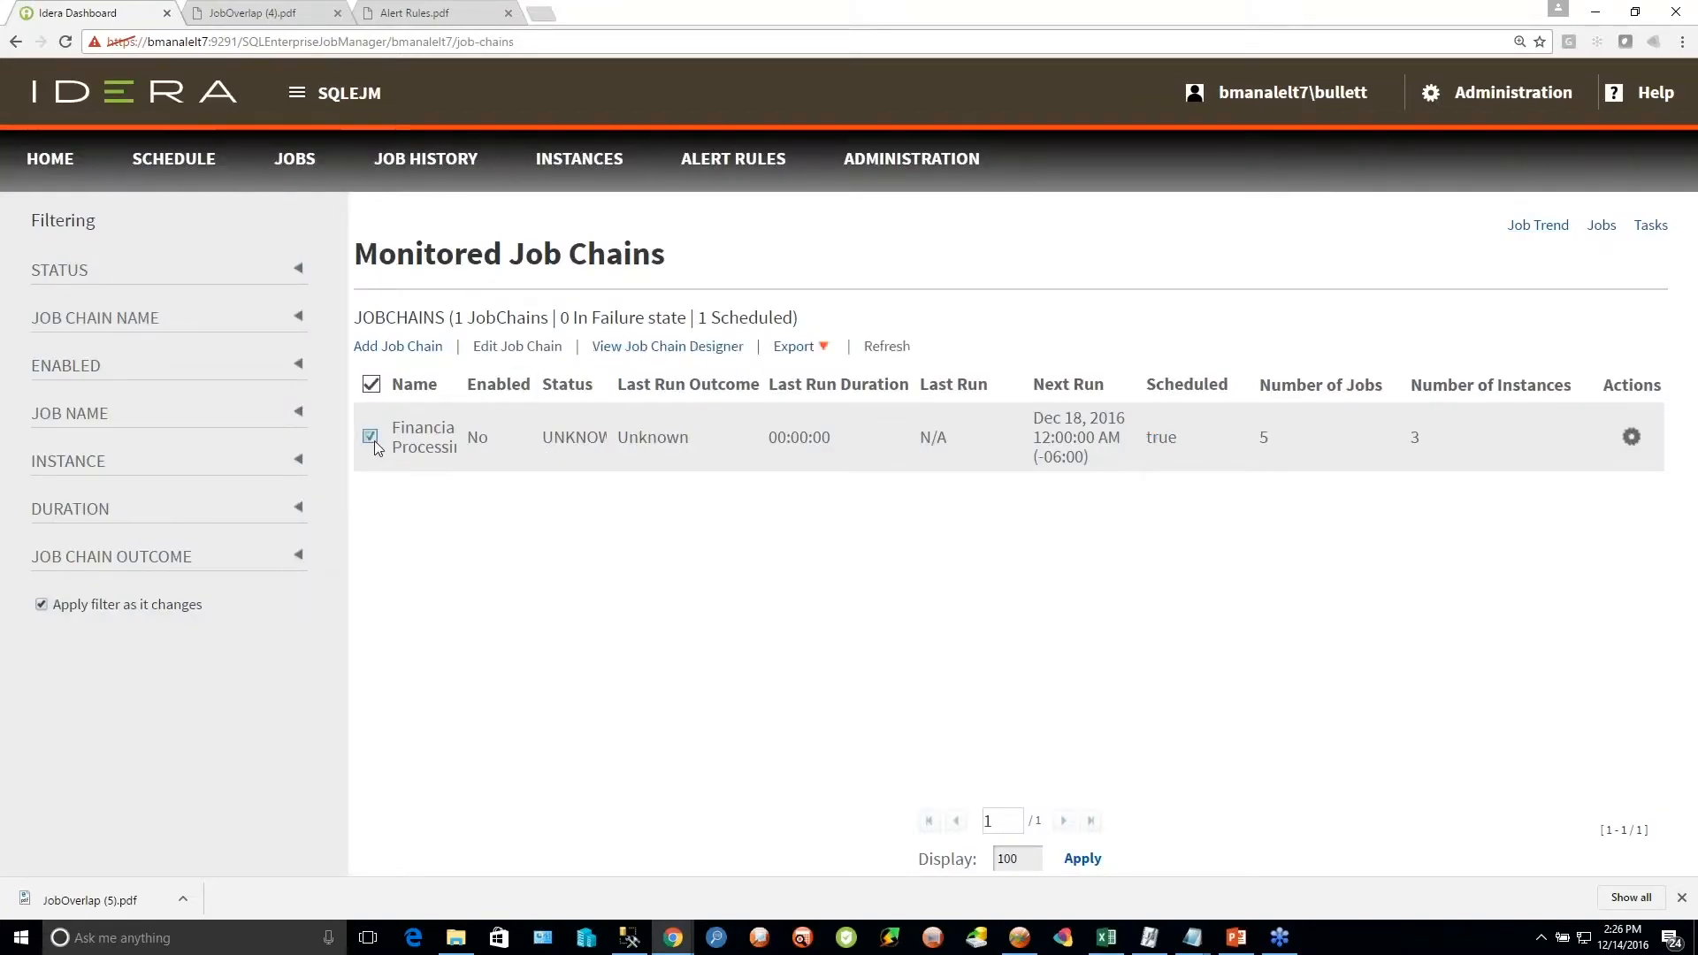
left_click(1631, 437)
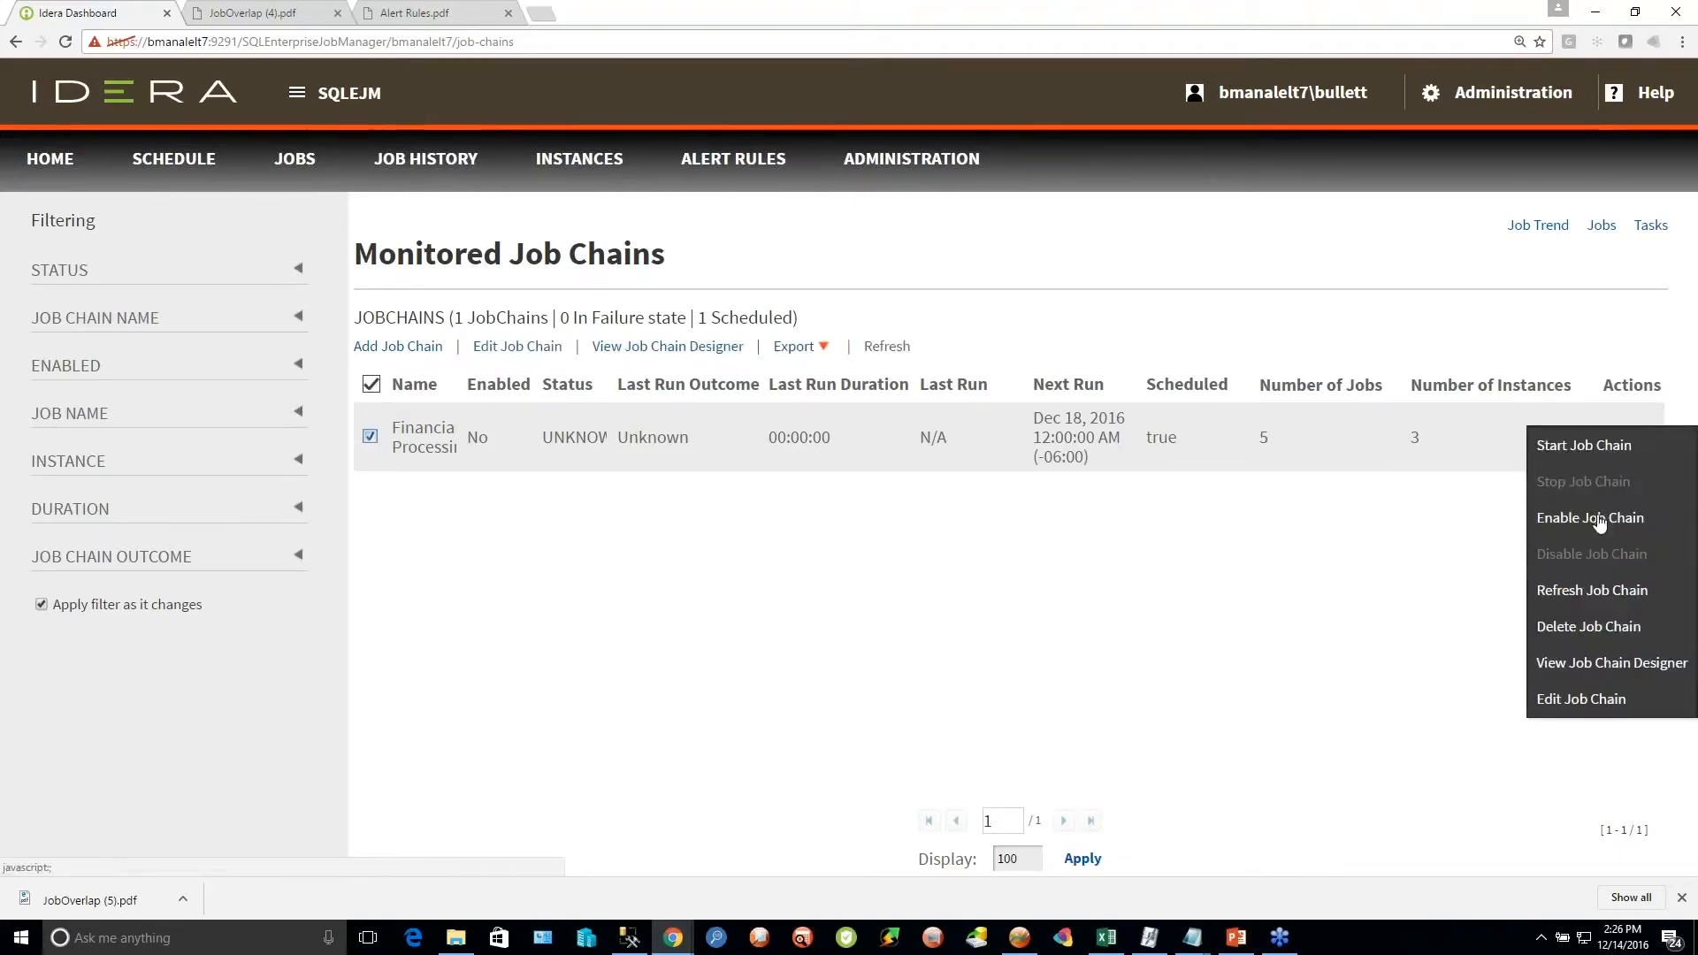
left_click(1605, 672)
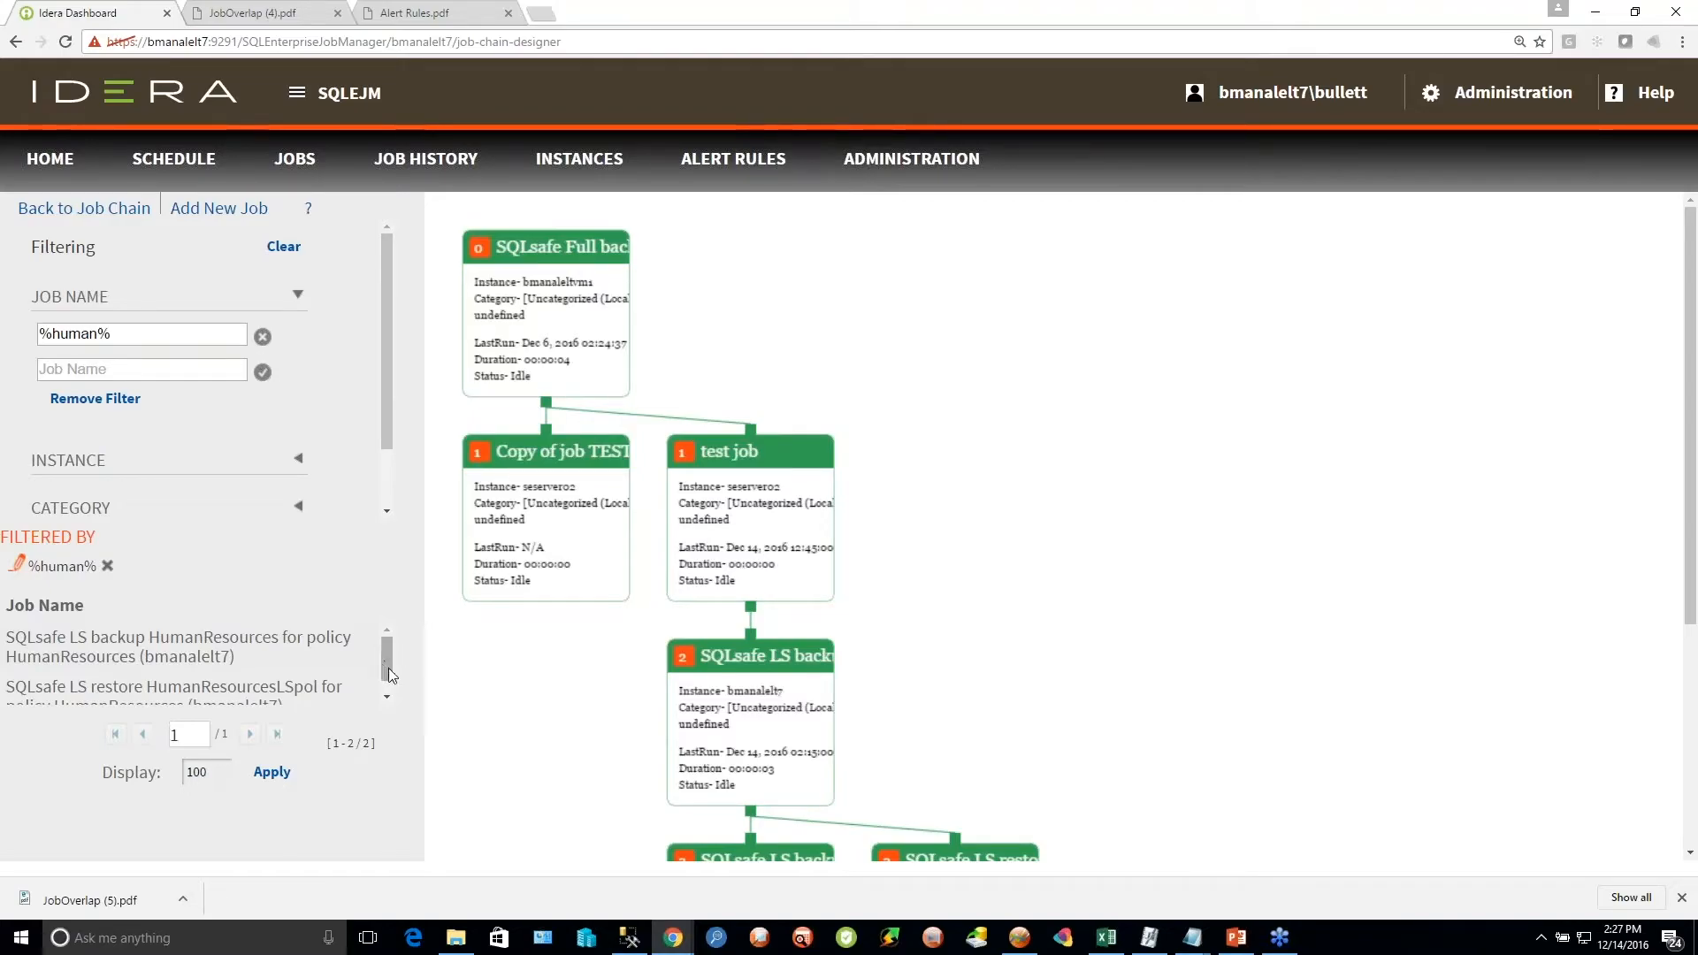
Add the SQLsafe LS restore HumanResourcesLSpol job from the %human% filtered list beneath the root SQLsafe Full backup job, using Add to job chain
left_click_drag(388, 668, 387, 699)
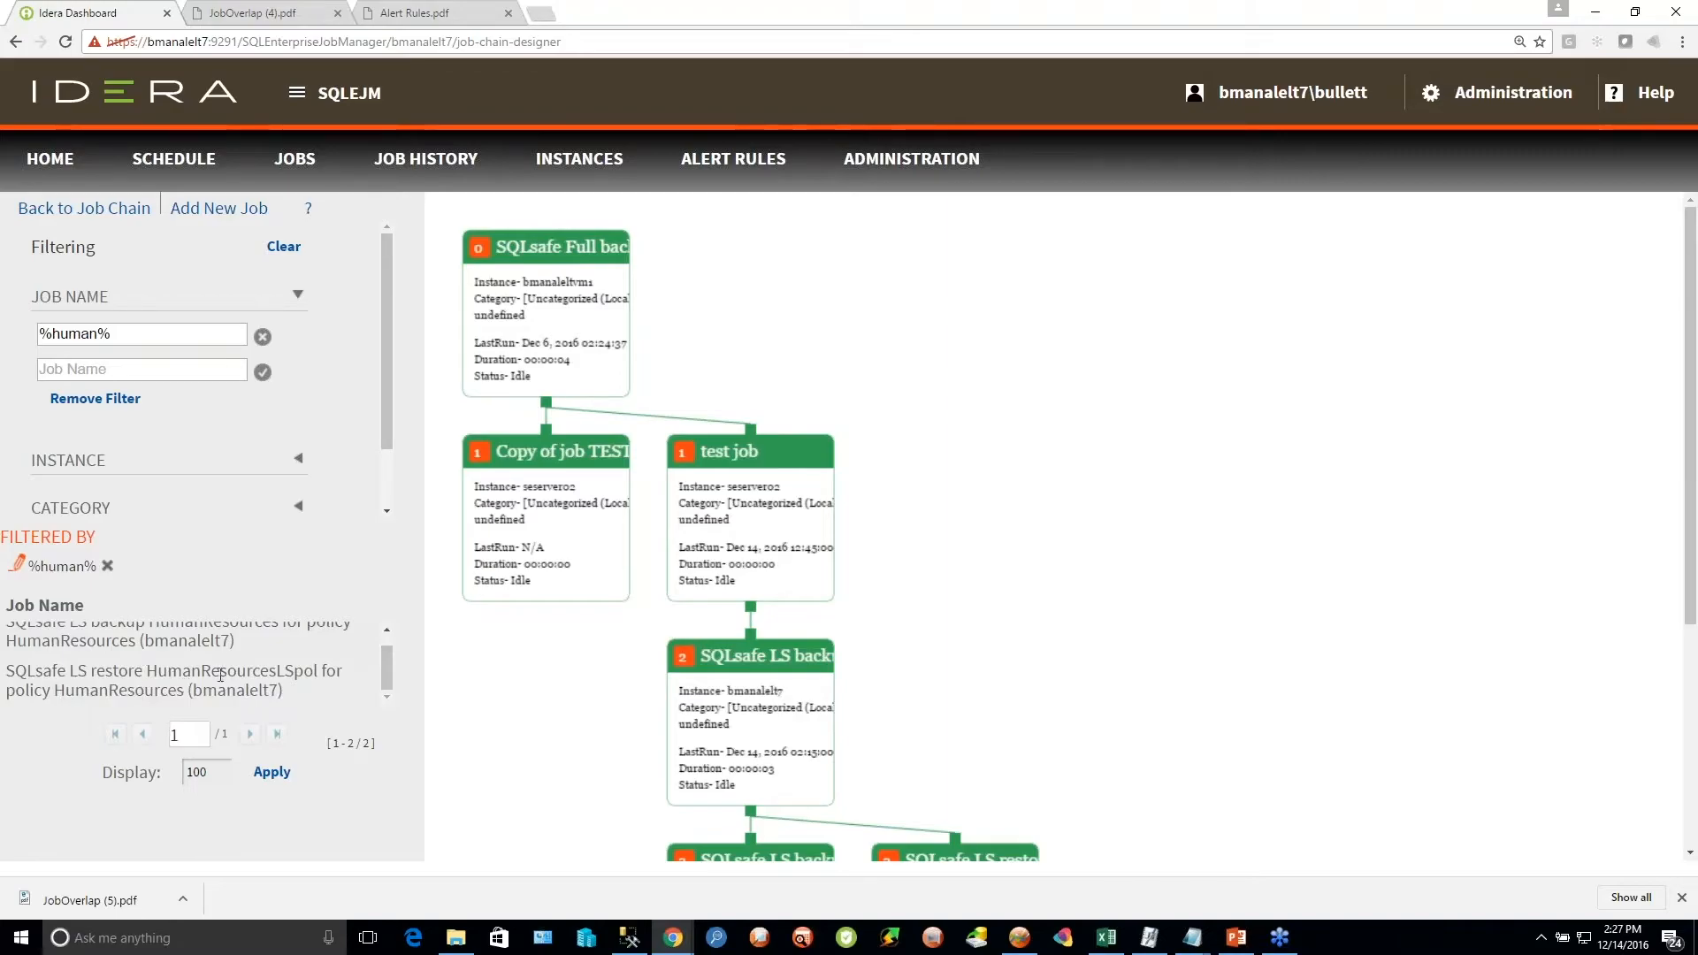
left_click_drag(185, 686, 566, 334)
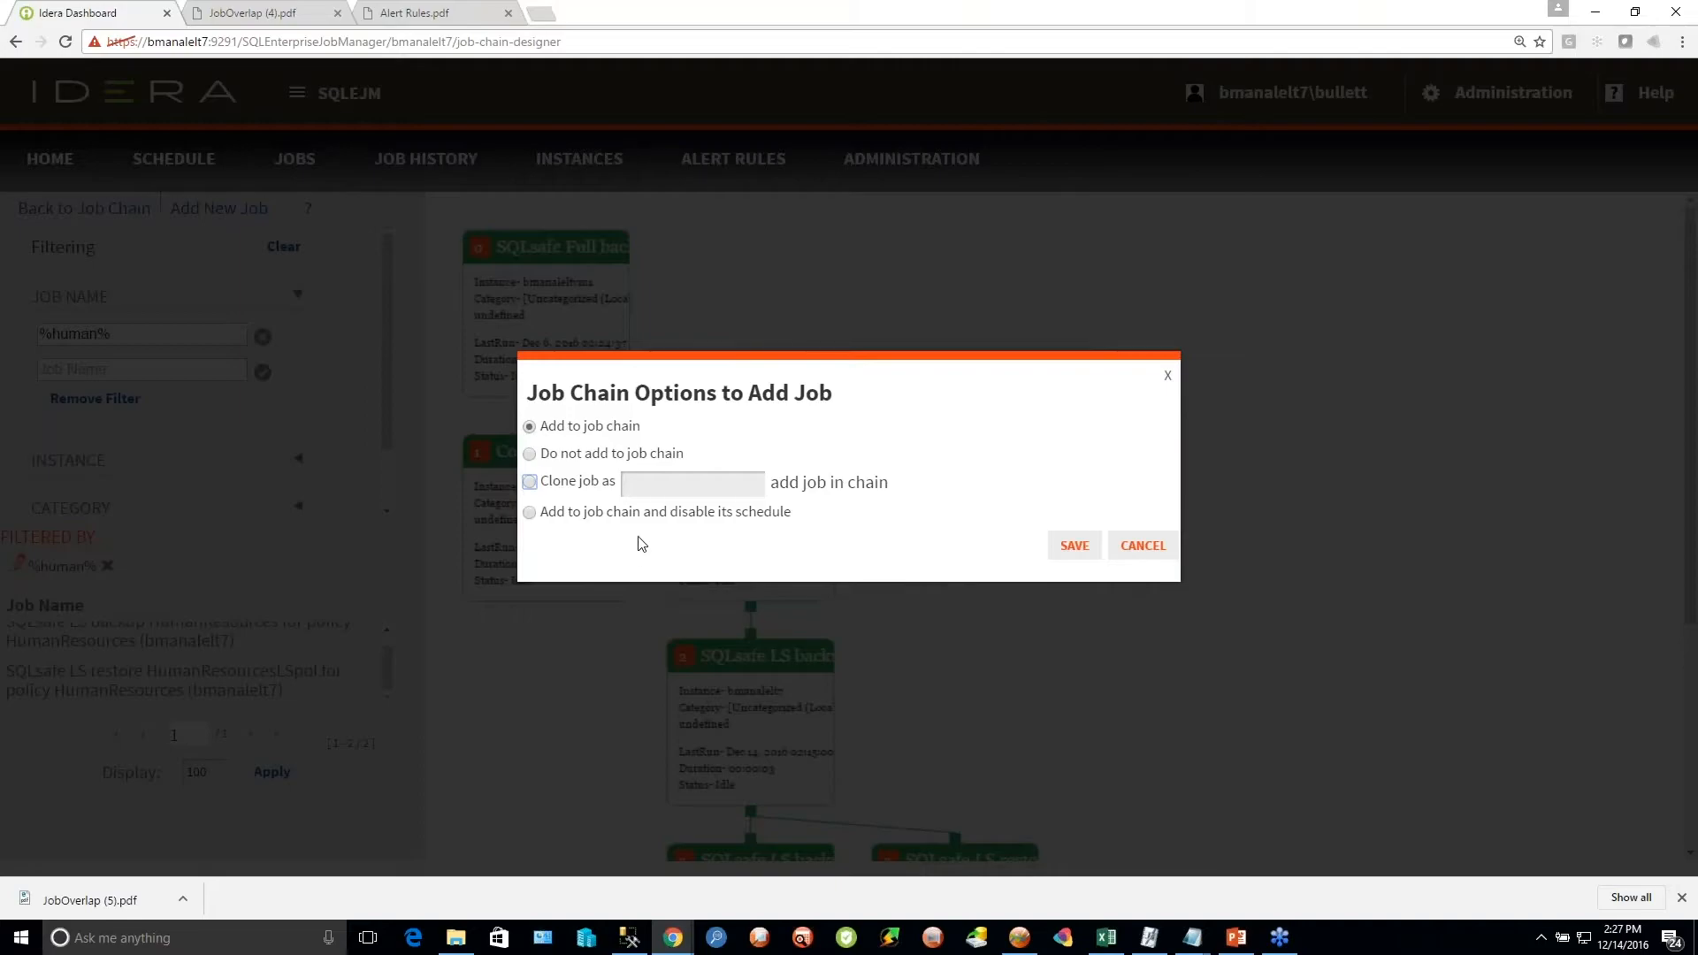
left_click(1085, 553)
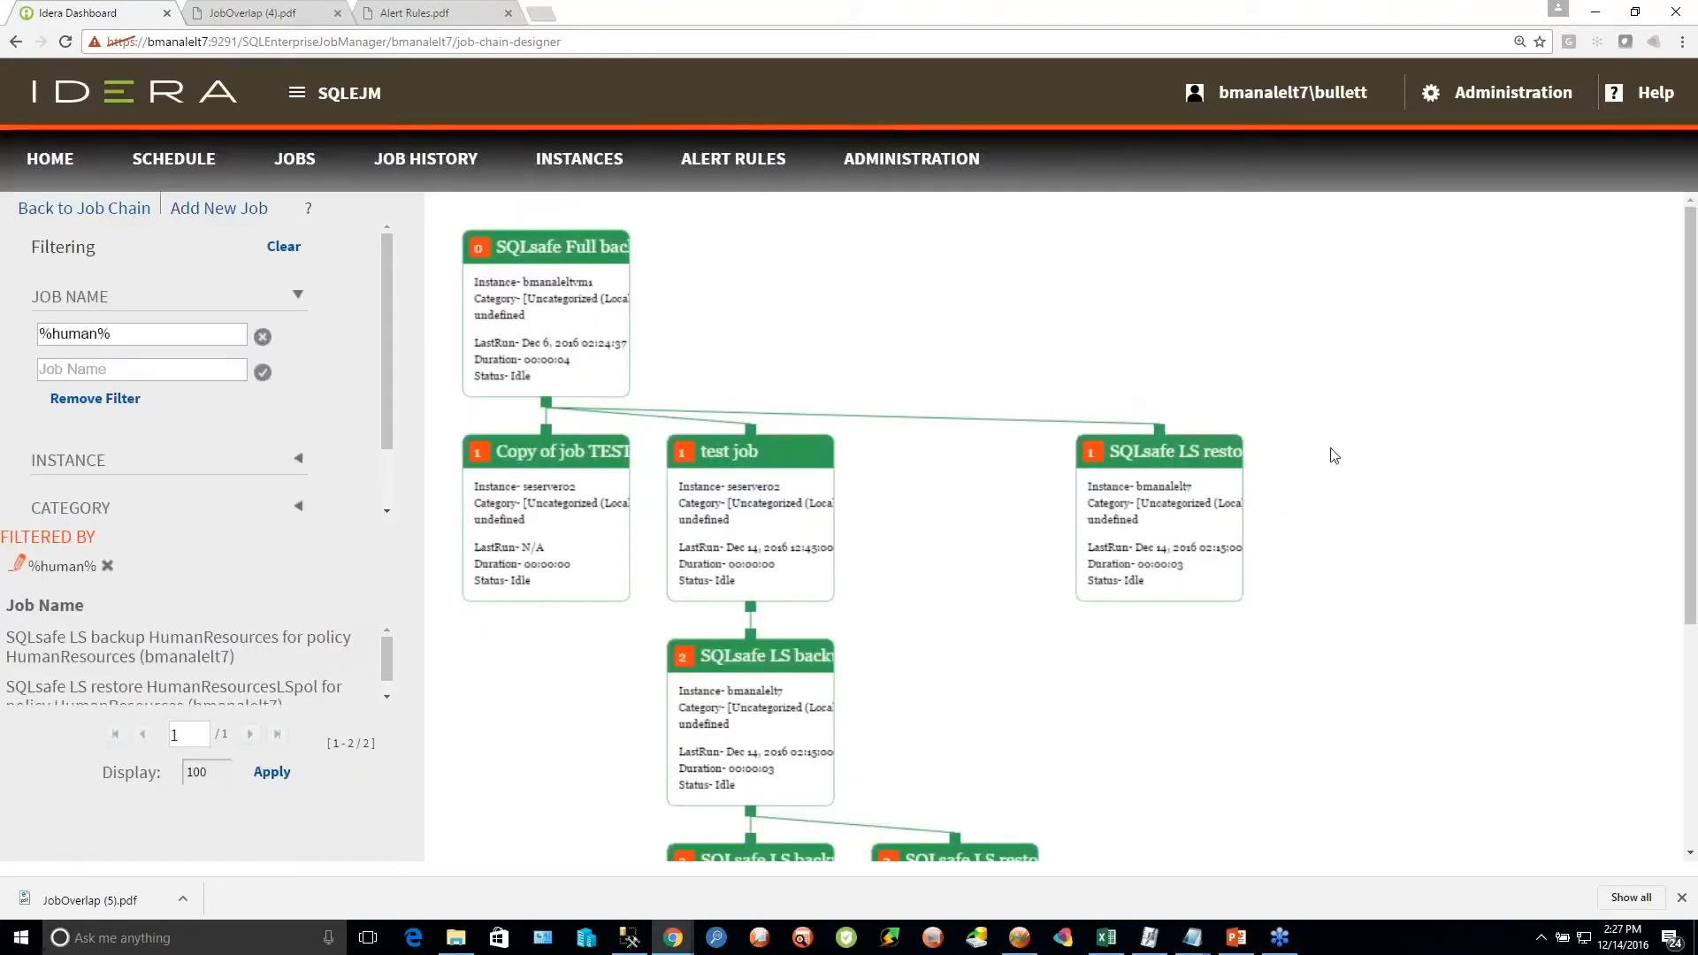
Dismiss the designer's error messages and return to the list of monitored job chains
left_click_drag(1694, 613, 1696, 619)
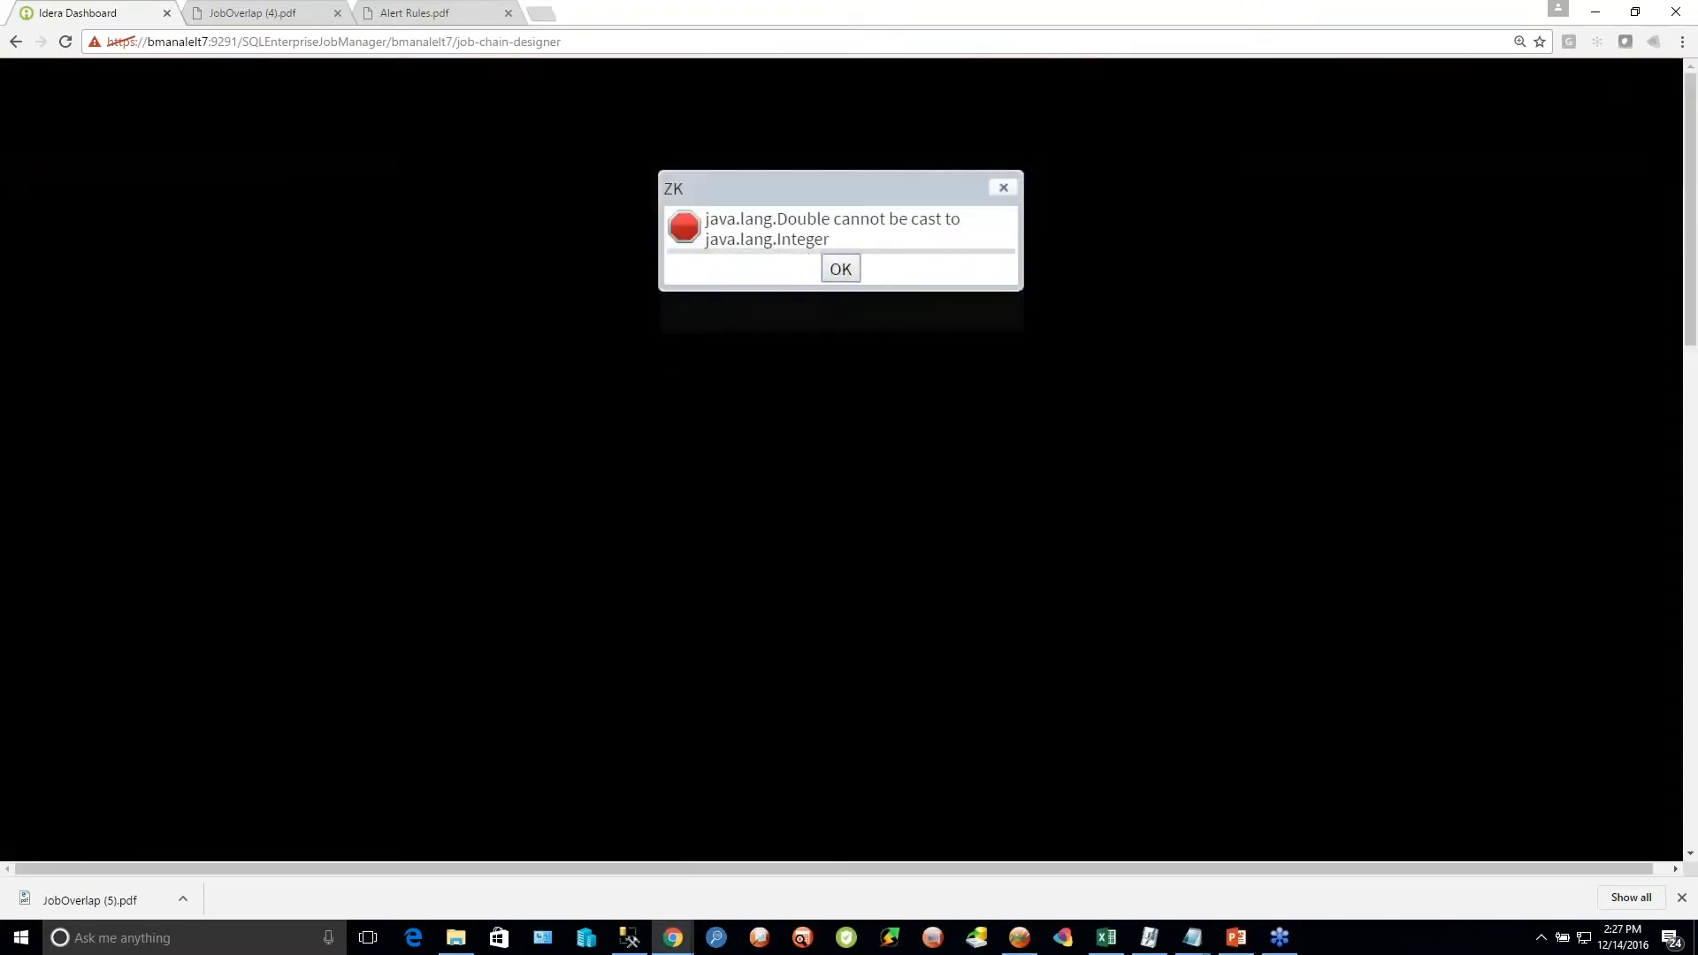
left_click(1004, 189)
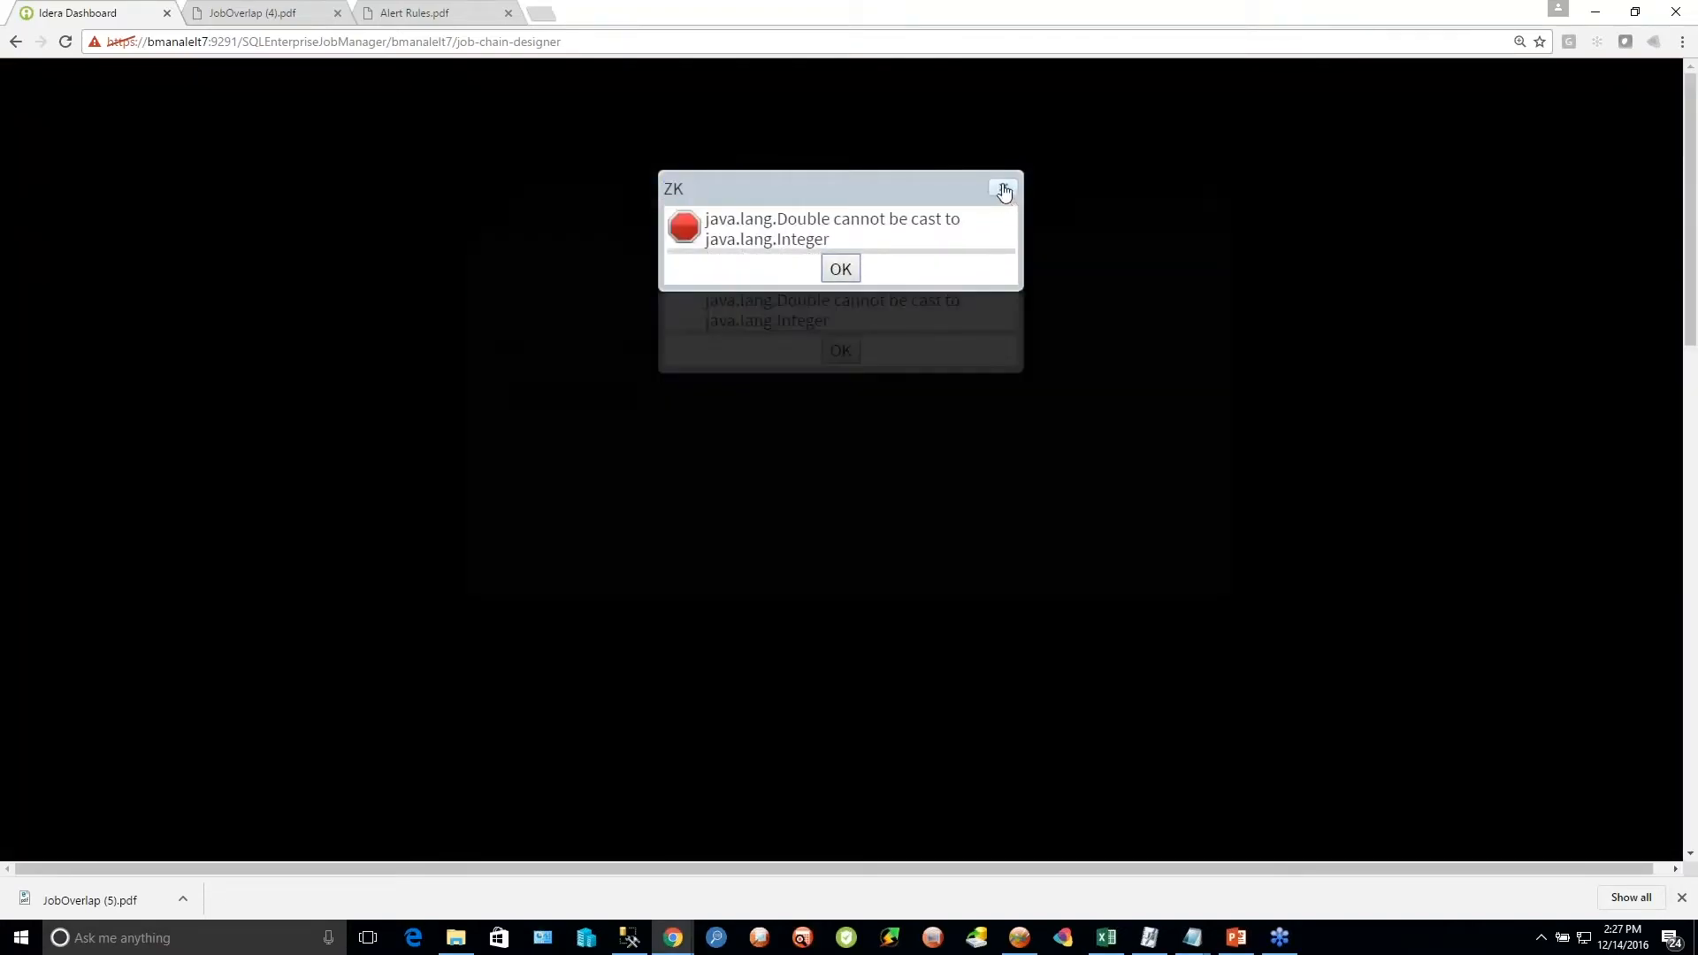
left_click(835, 316)
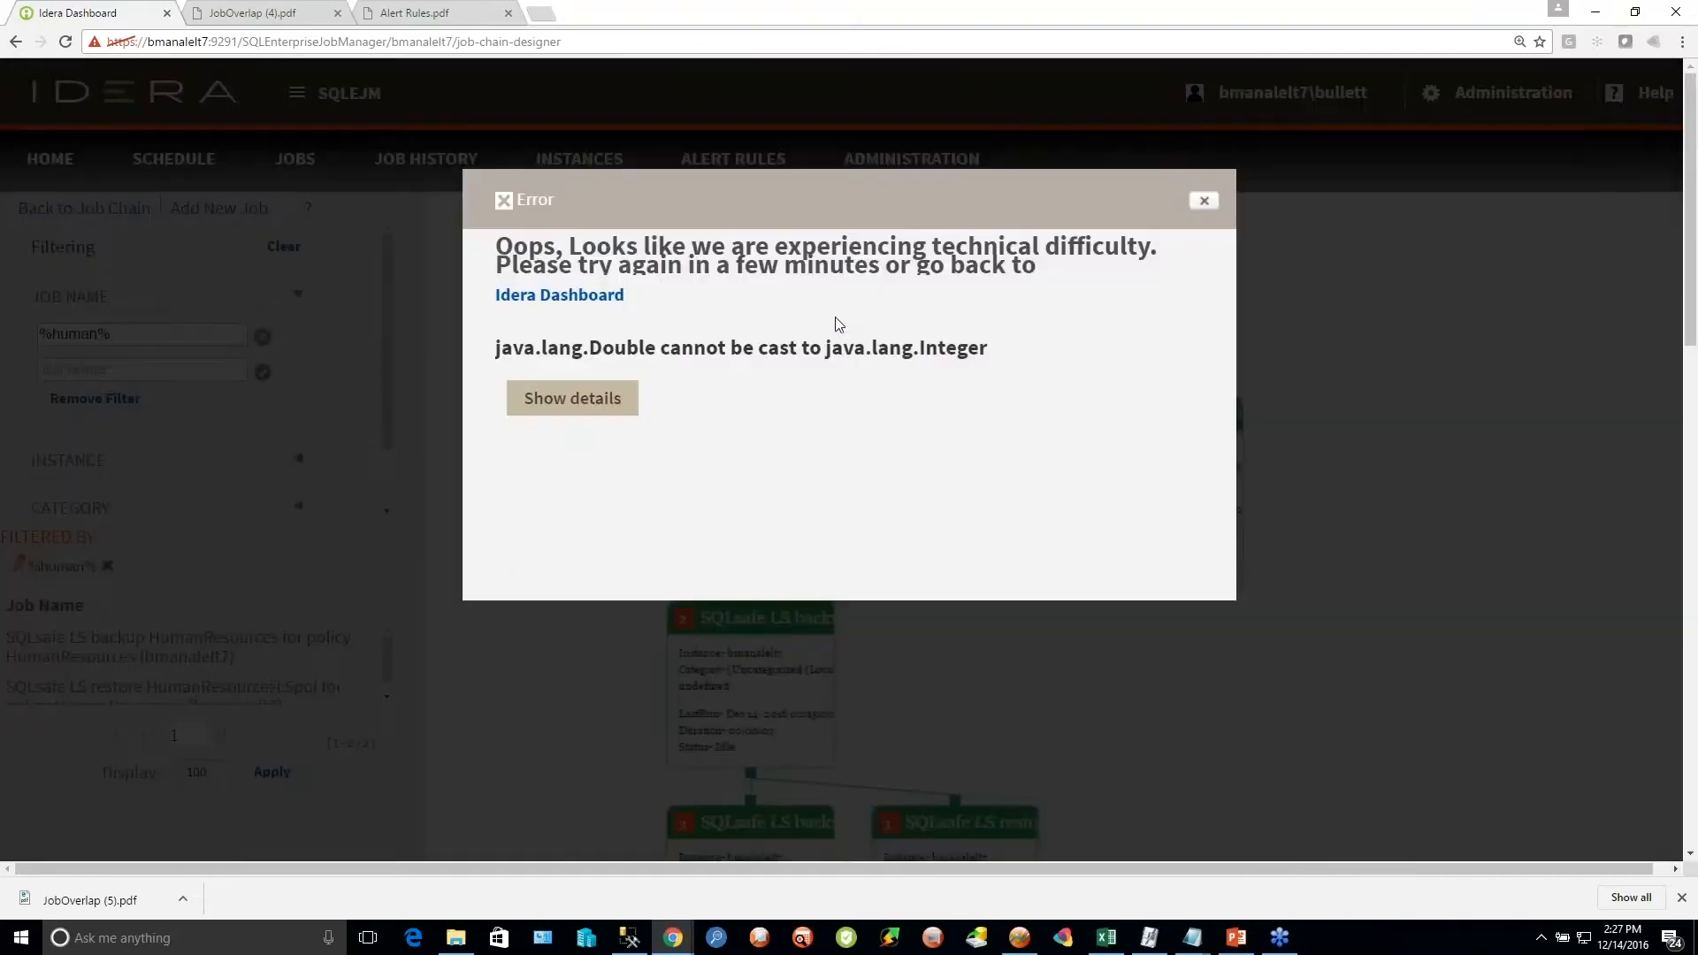
left_click(1204, 199)
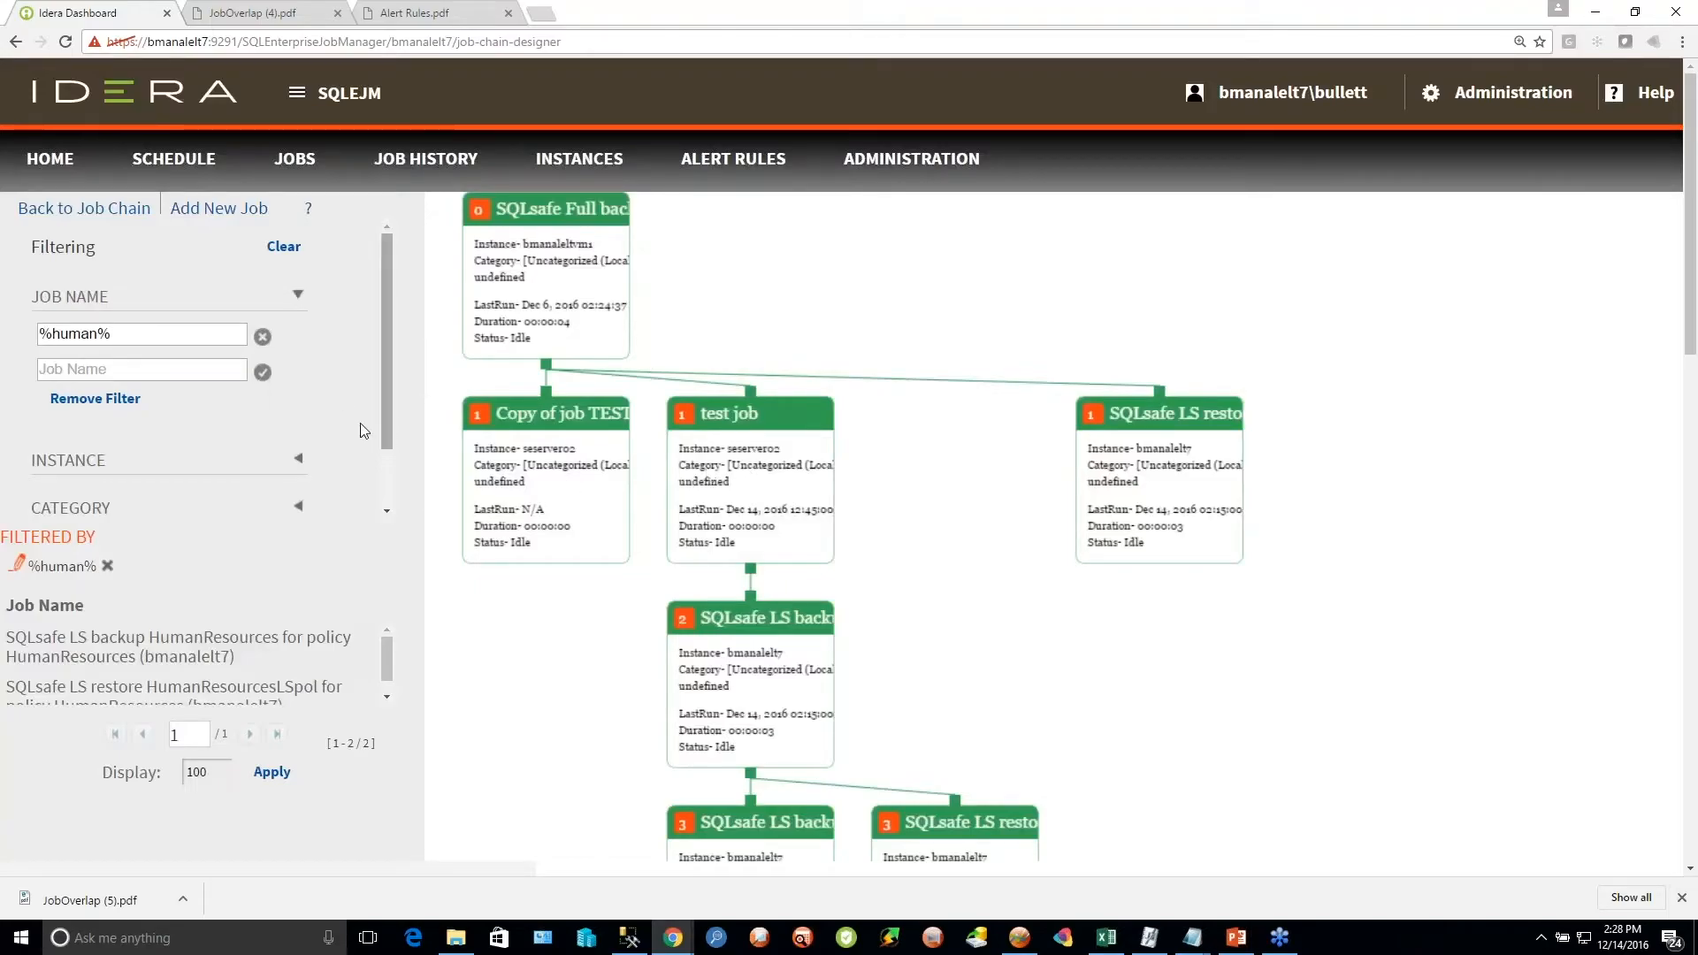
left_click(105, 214)
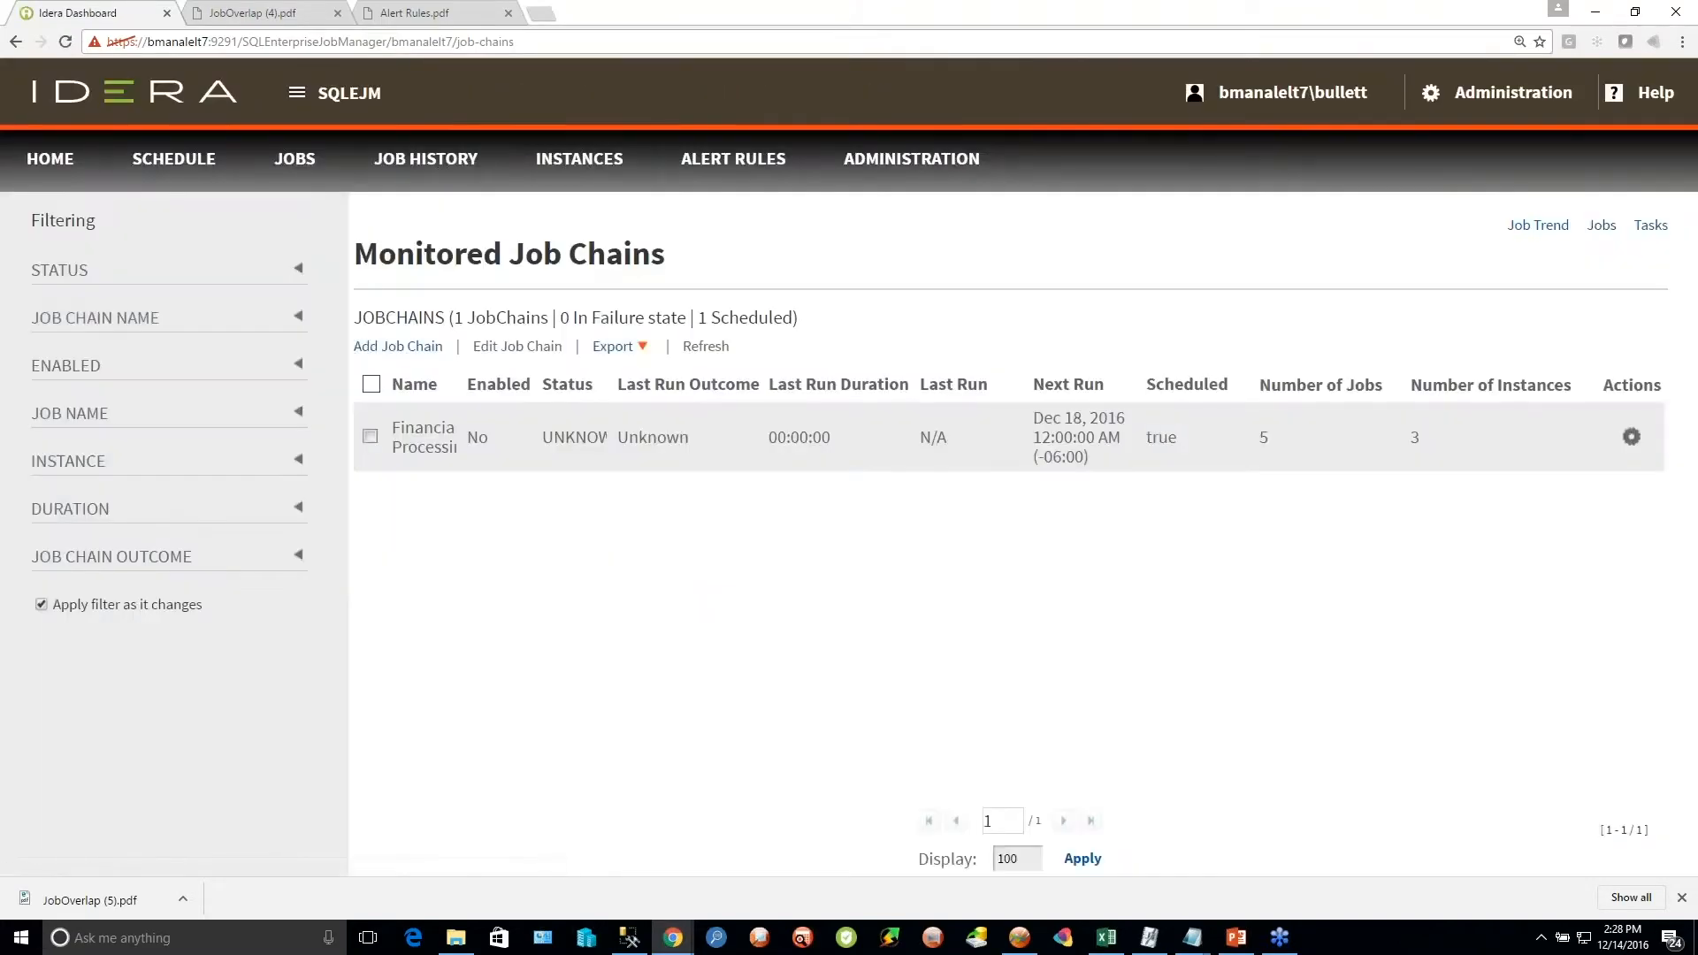
Open the Financial_Record Processing job chain for editing and review its general settings, root job schedules and job chain alerts
left_click(370, 436)
left_click(1632, 439)
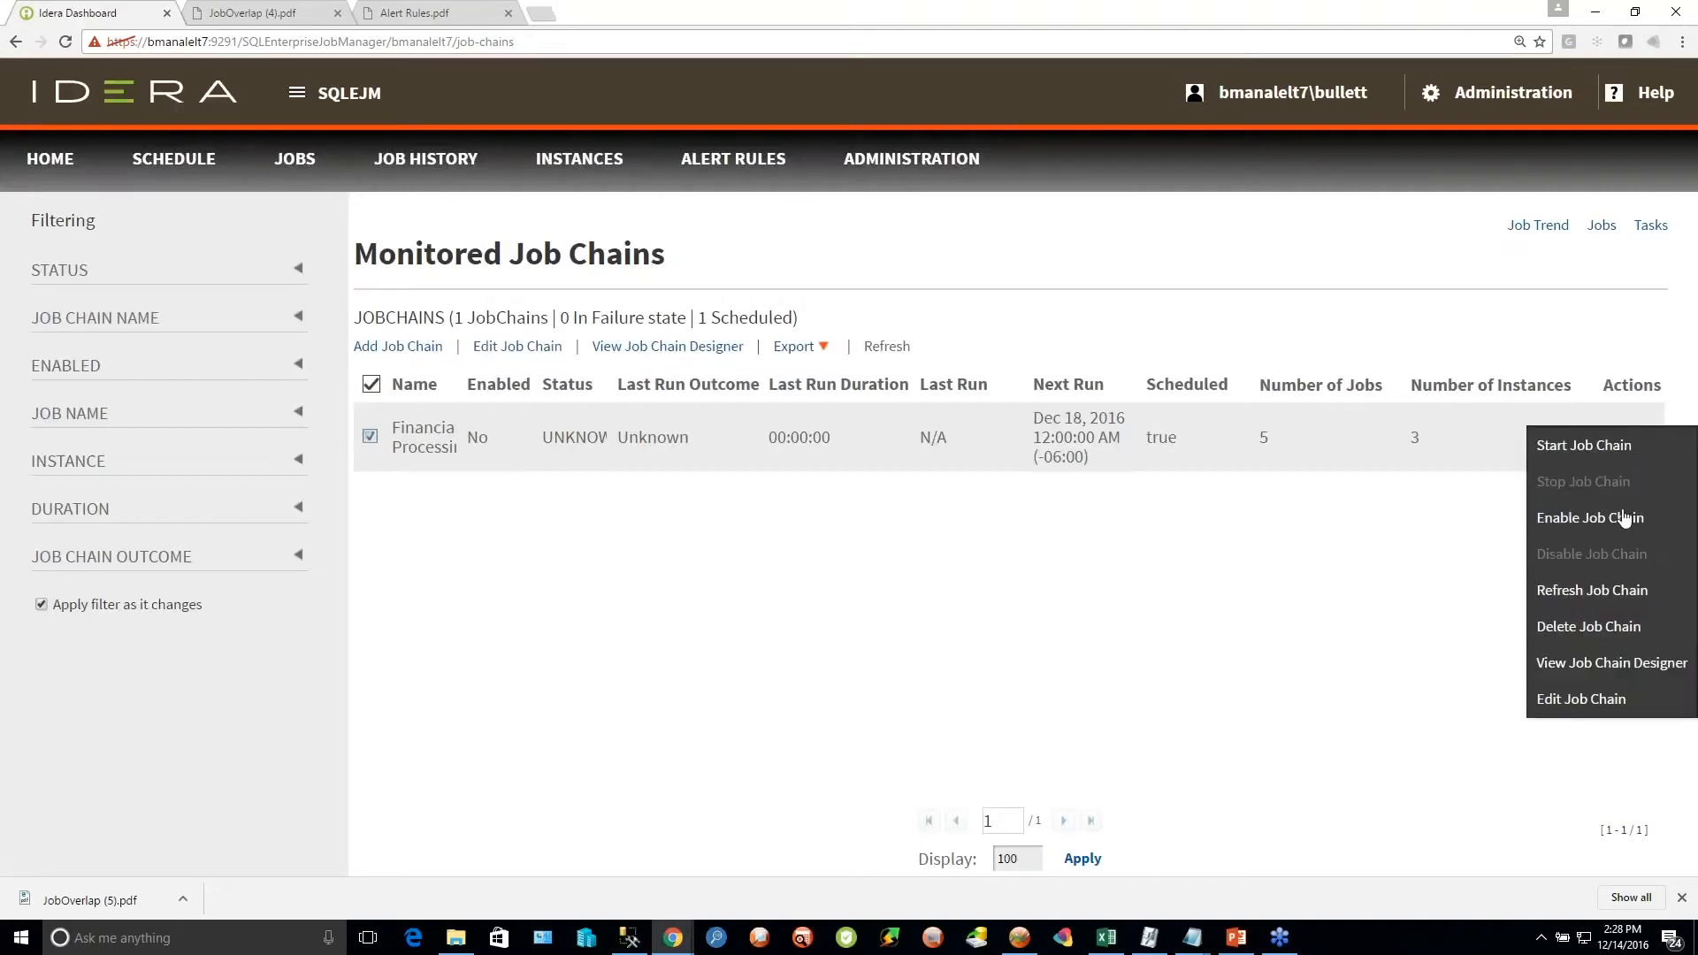
left_click(1581, 699)
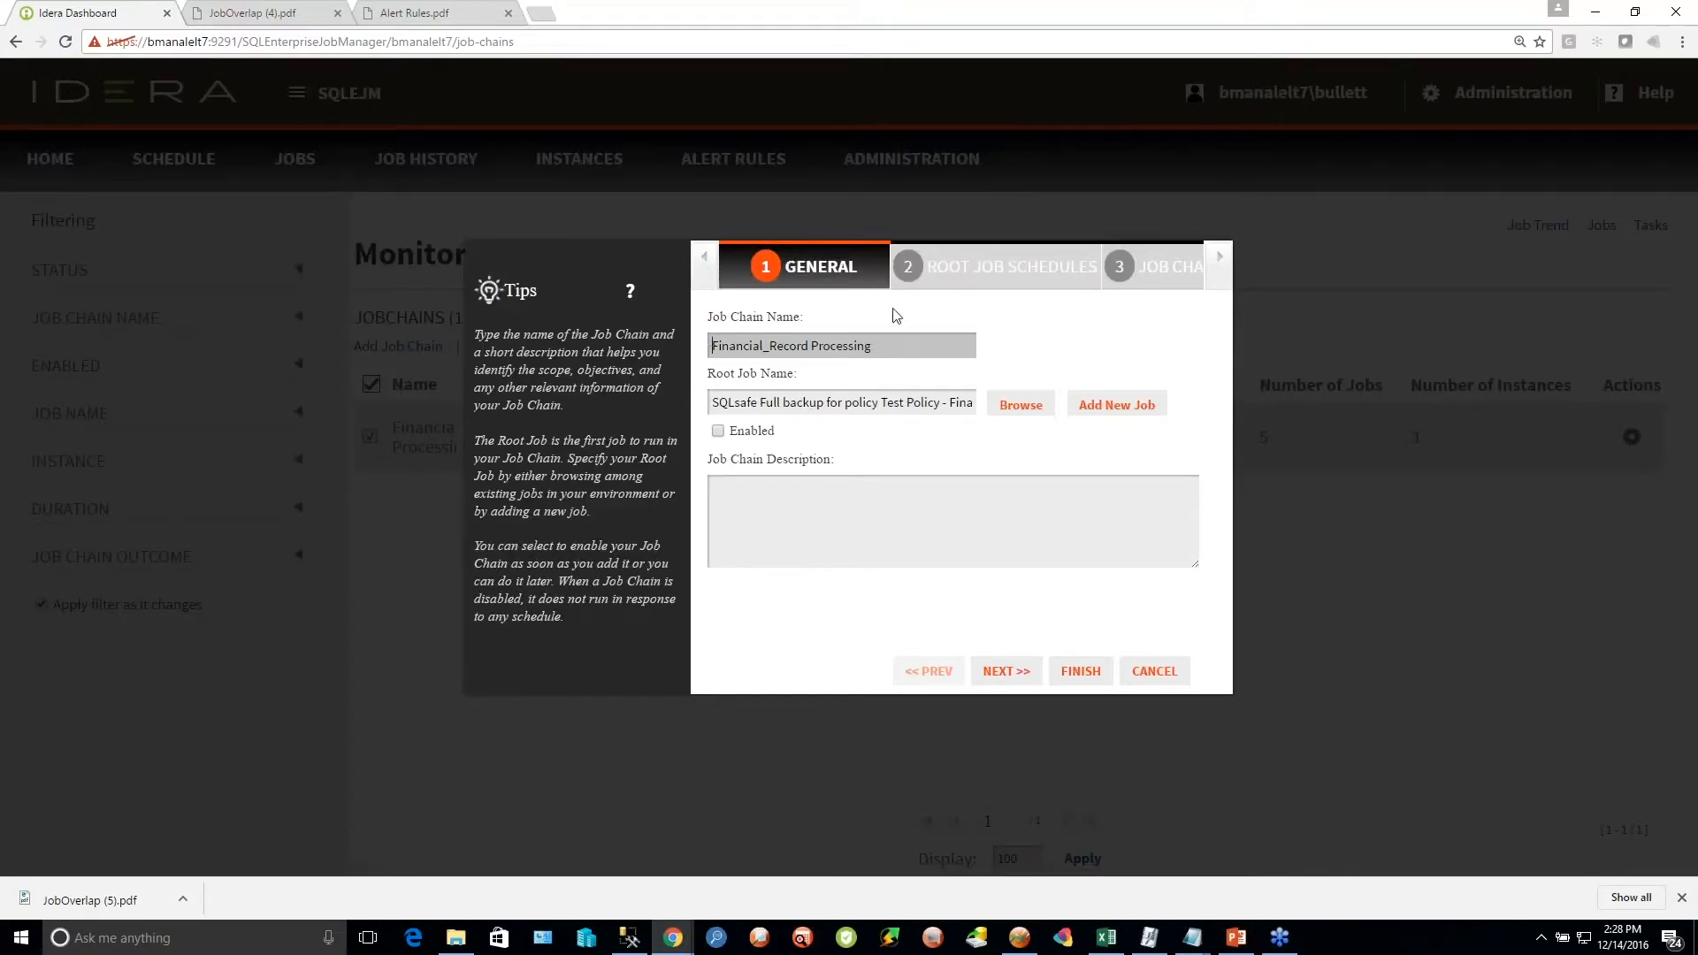
left_click_drag(910, 348, 708, 345)
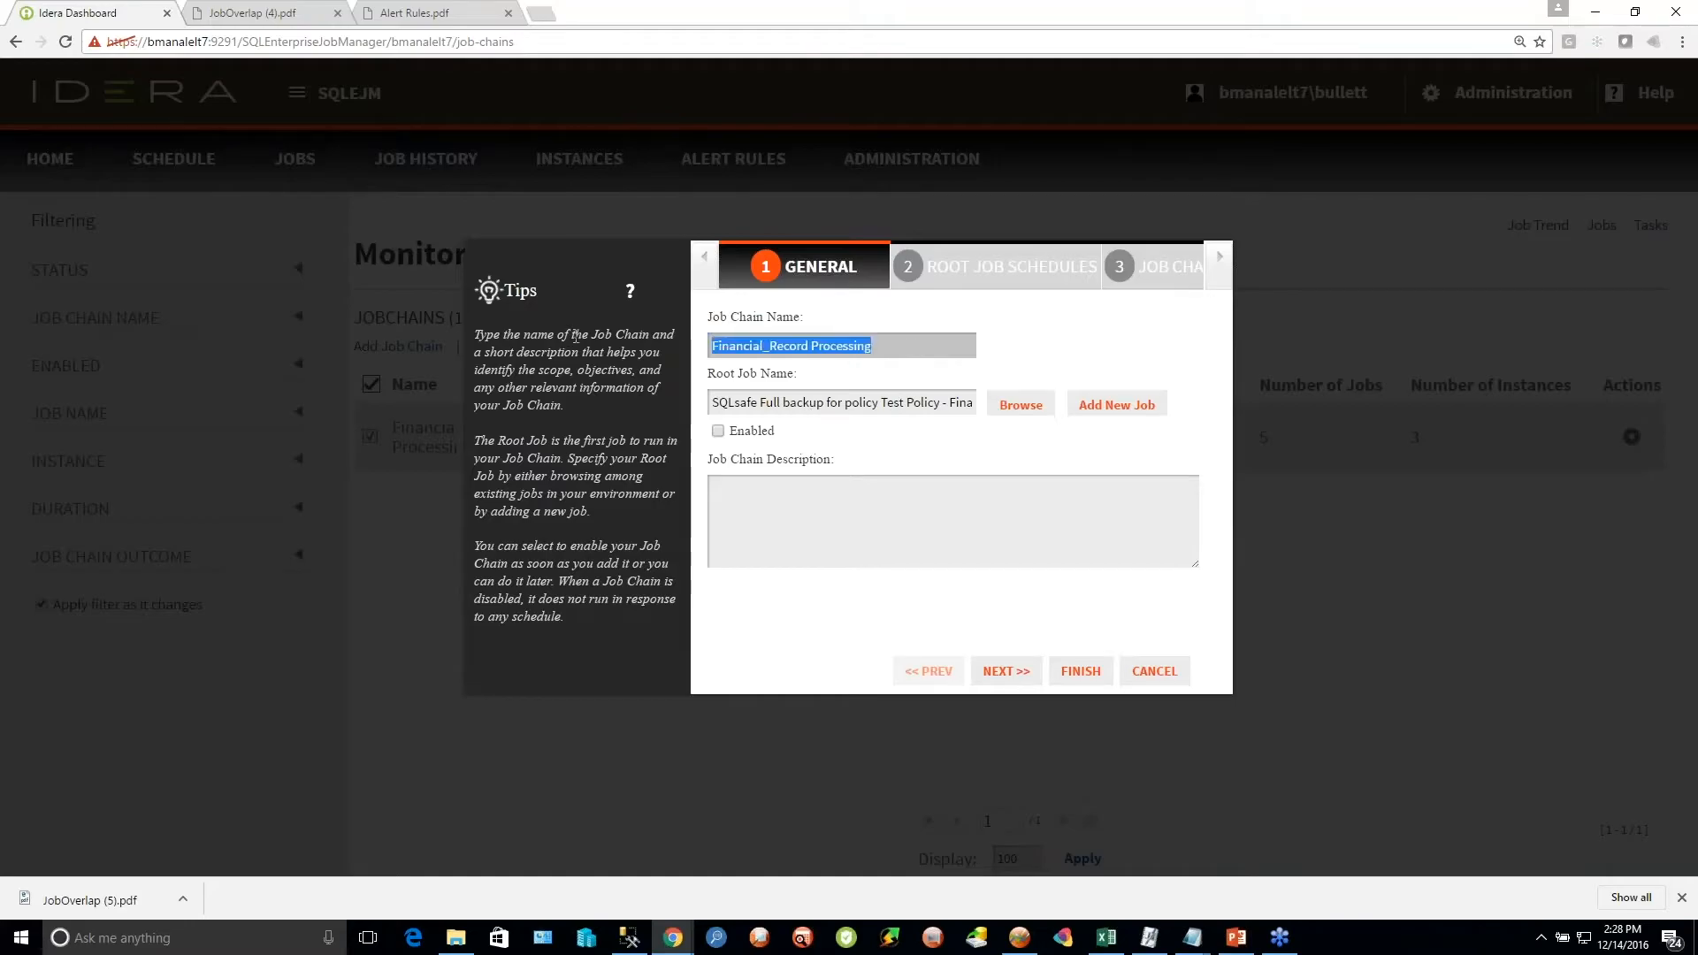
left_click(927, 272)
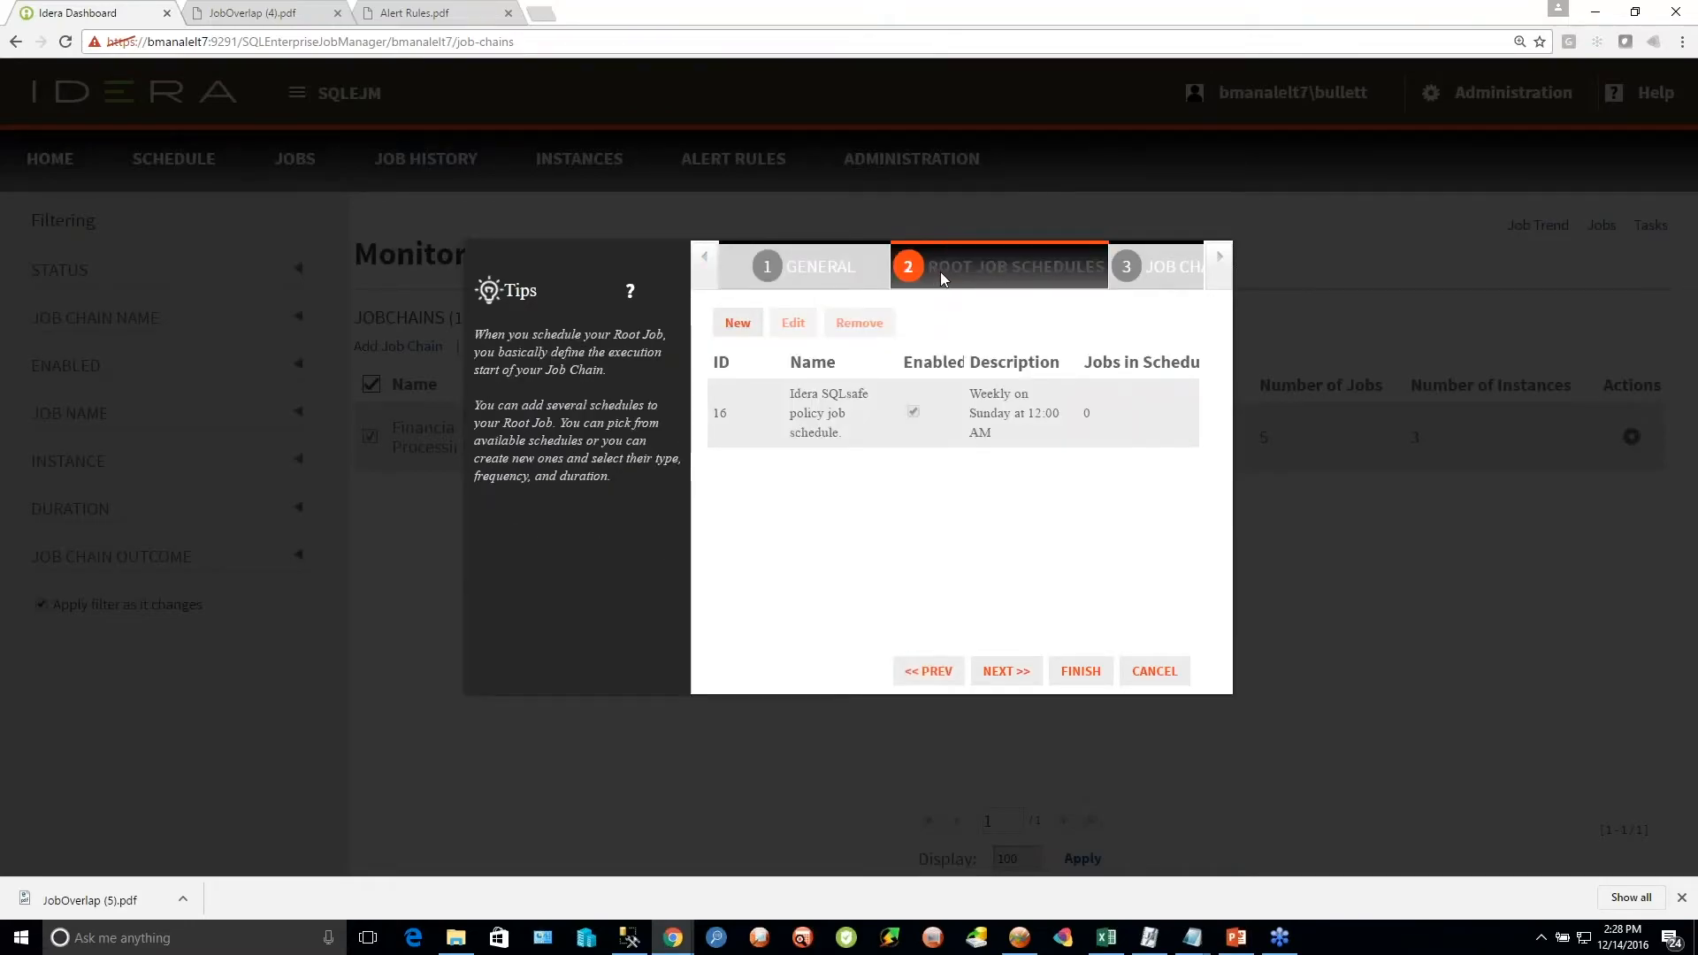
left_click(1154, 267)
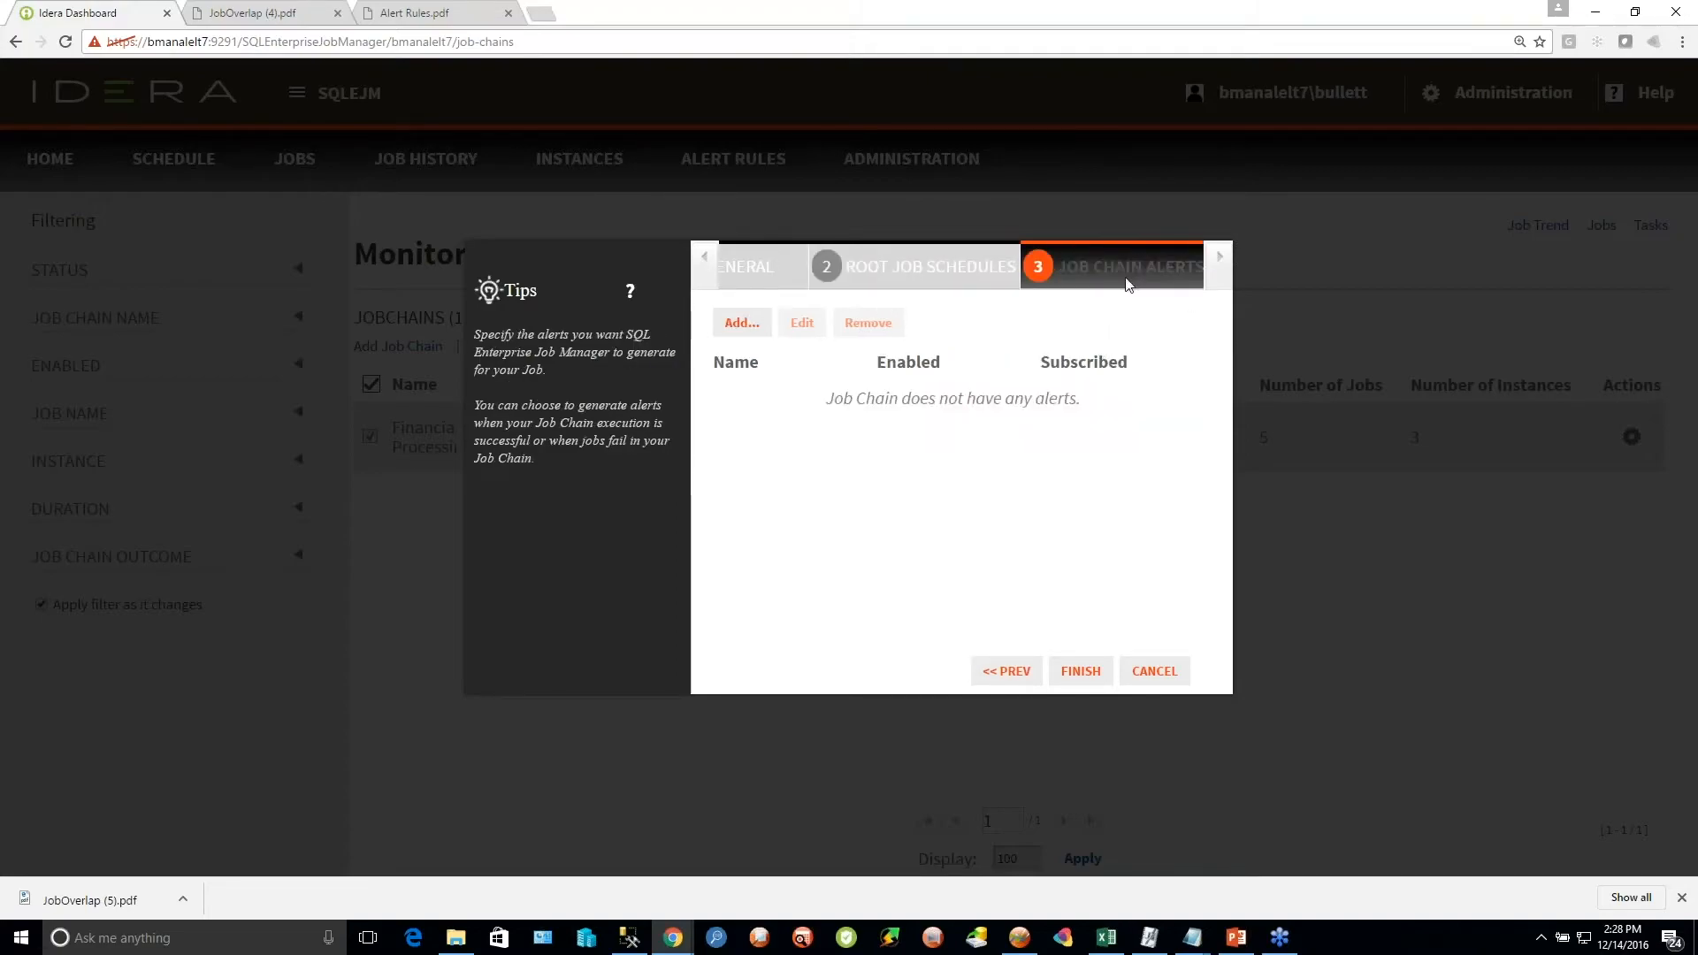
Start a new job chain alert, enable the Job Chain Execution, Job Chain Duration and duration-greater-than-average conditions, and discard the alert
left_click(743, 324)
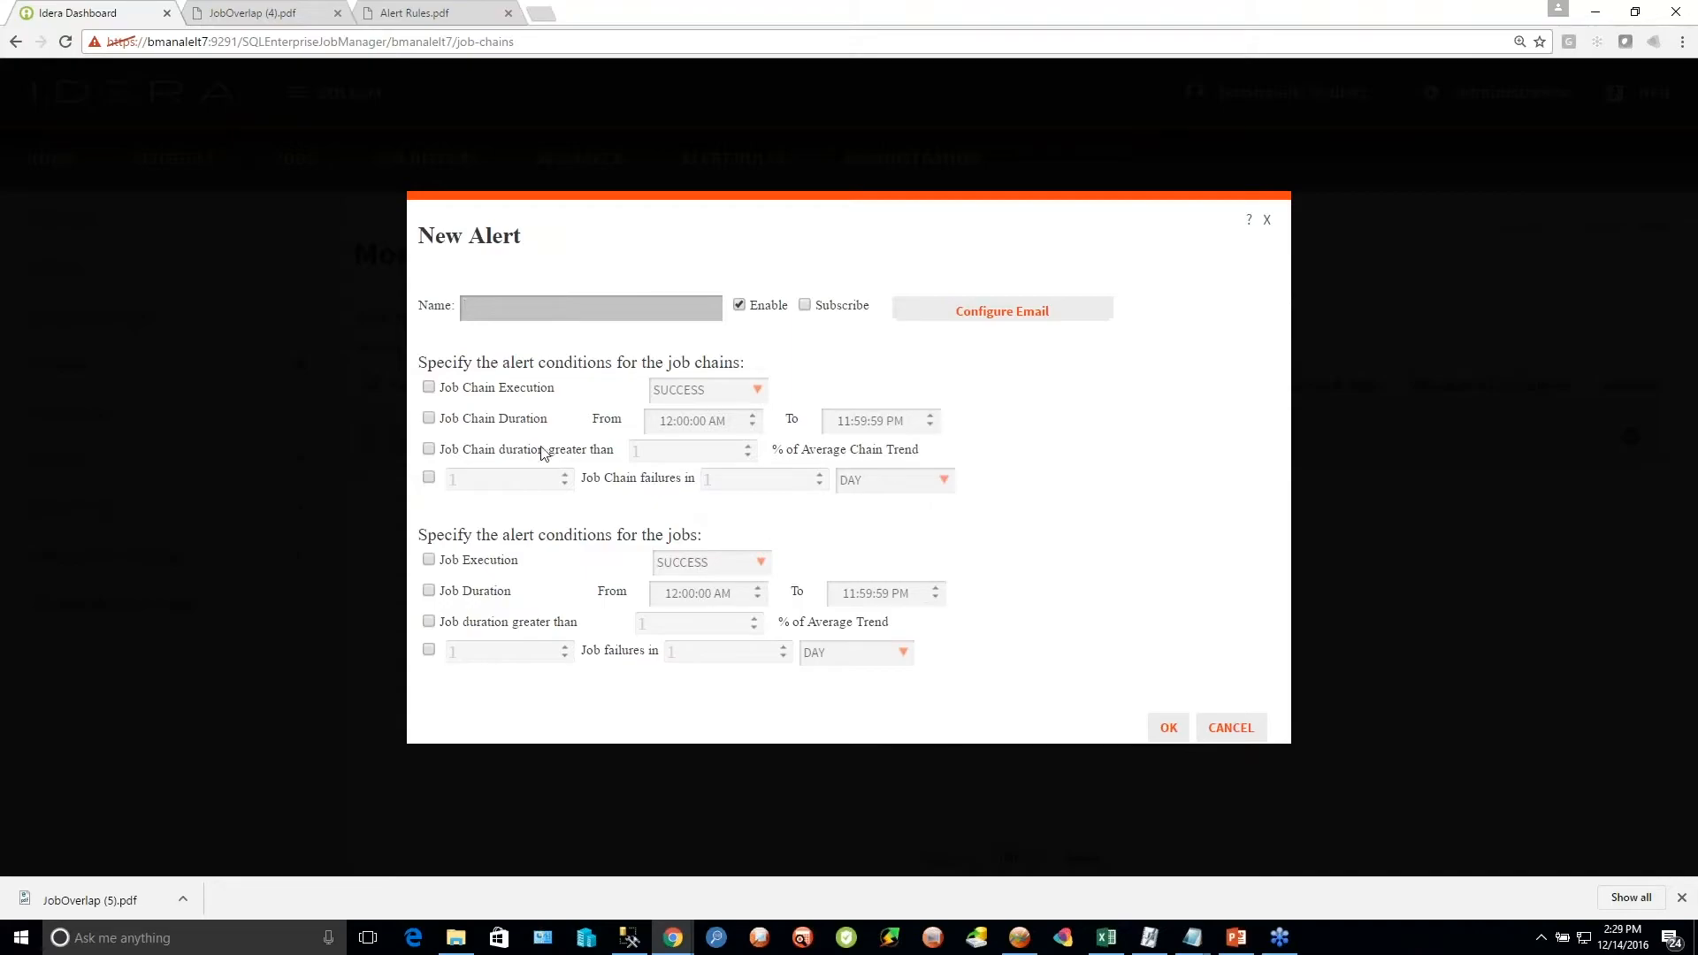
left_click(428, 386)
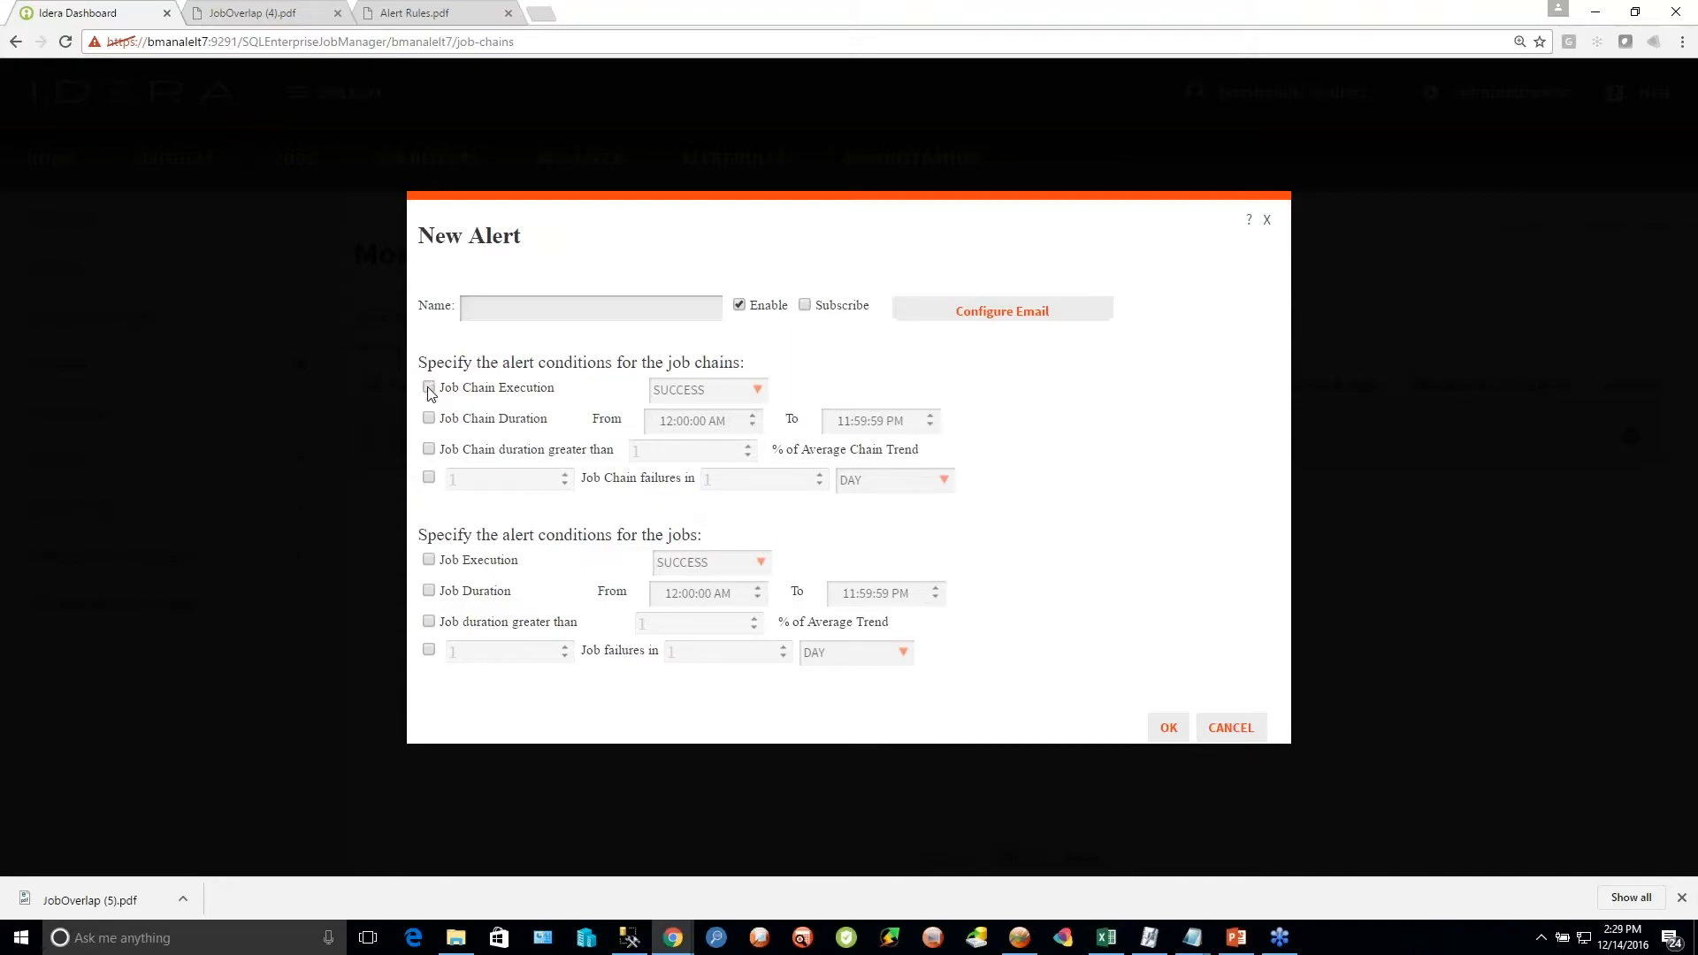
left_click(739, 393)
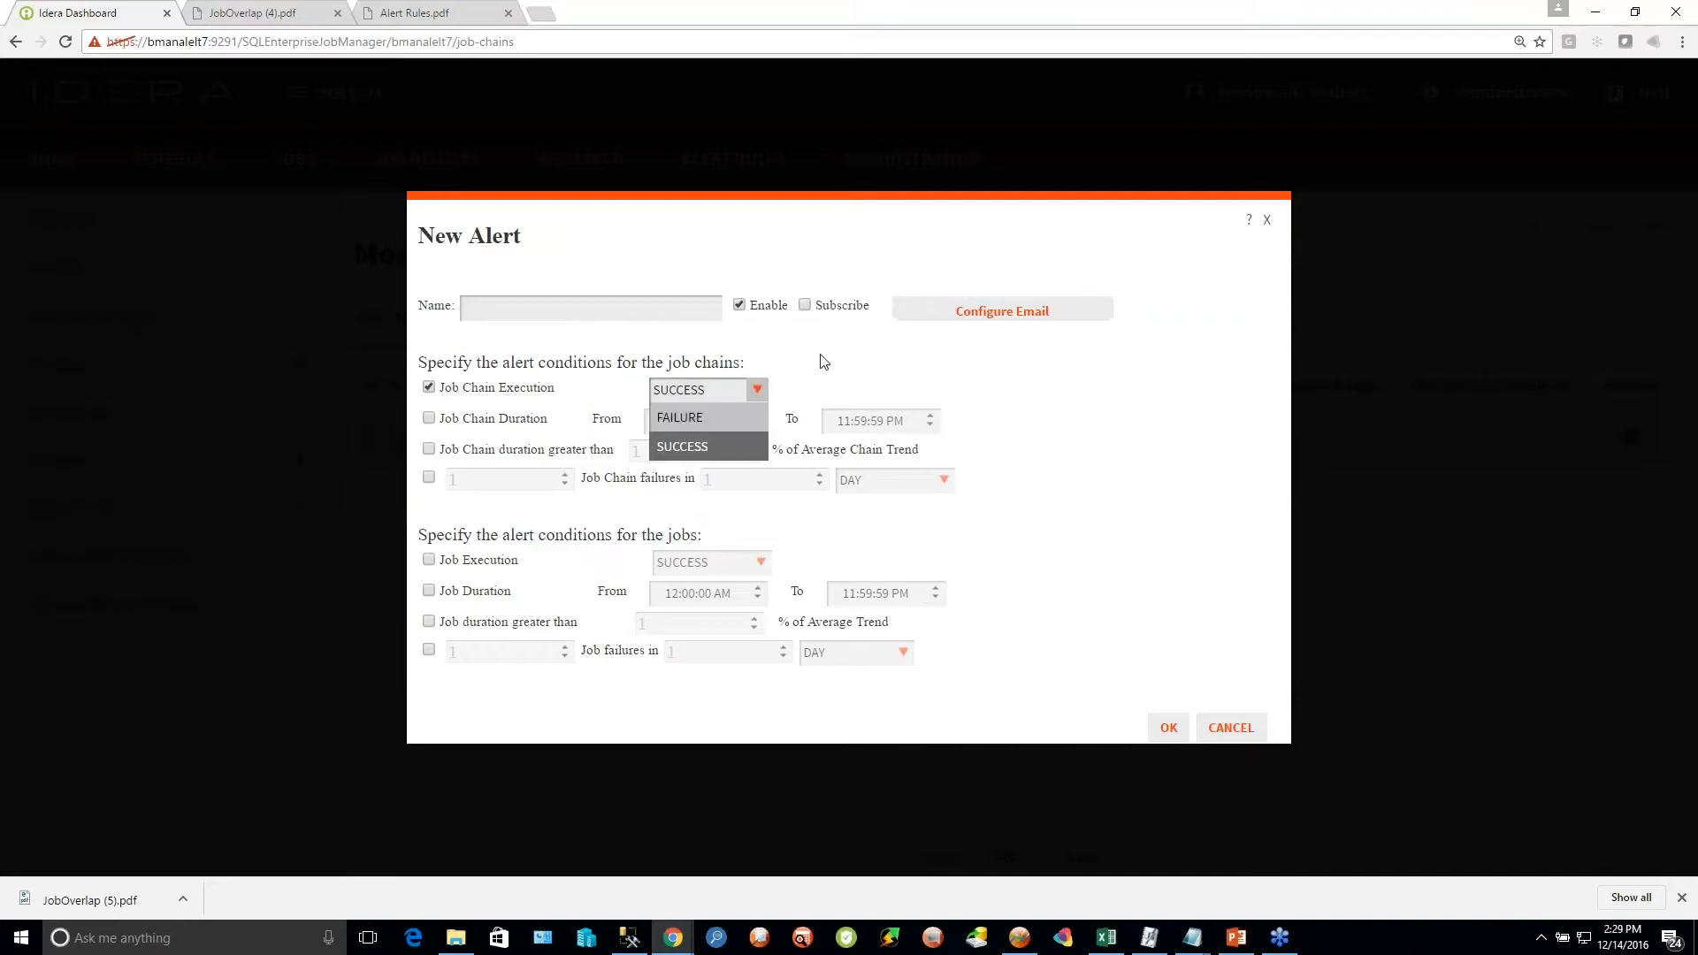
left_click(841, 362)
left_click(429, 419)
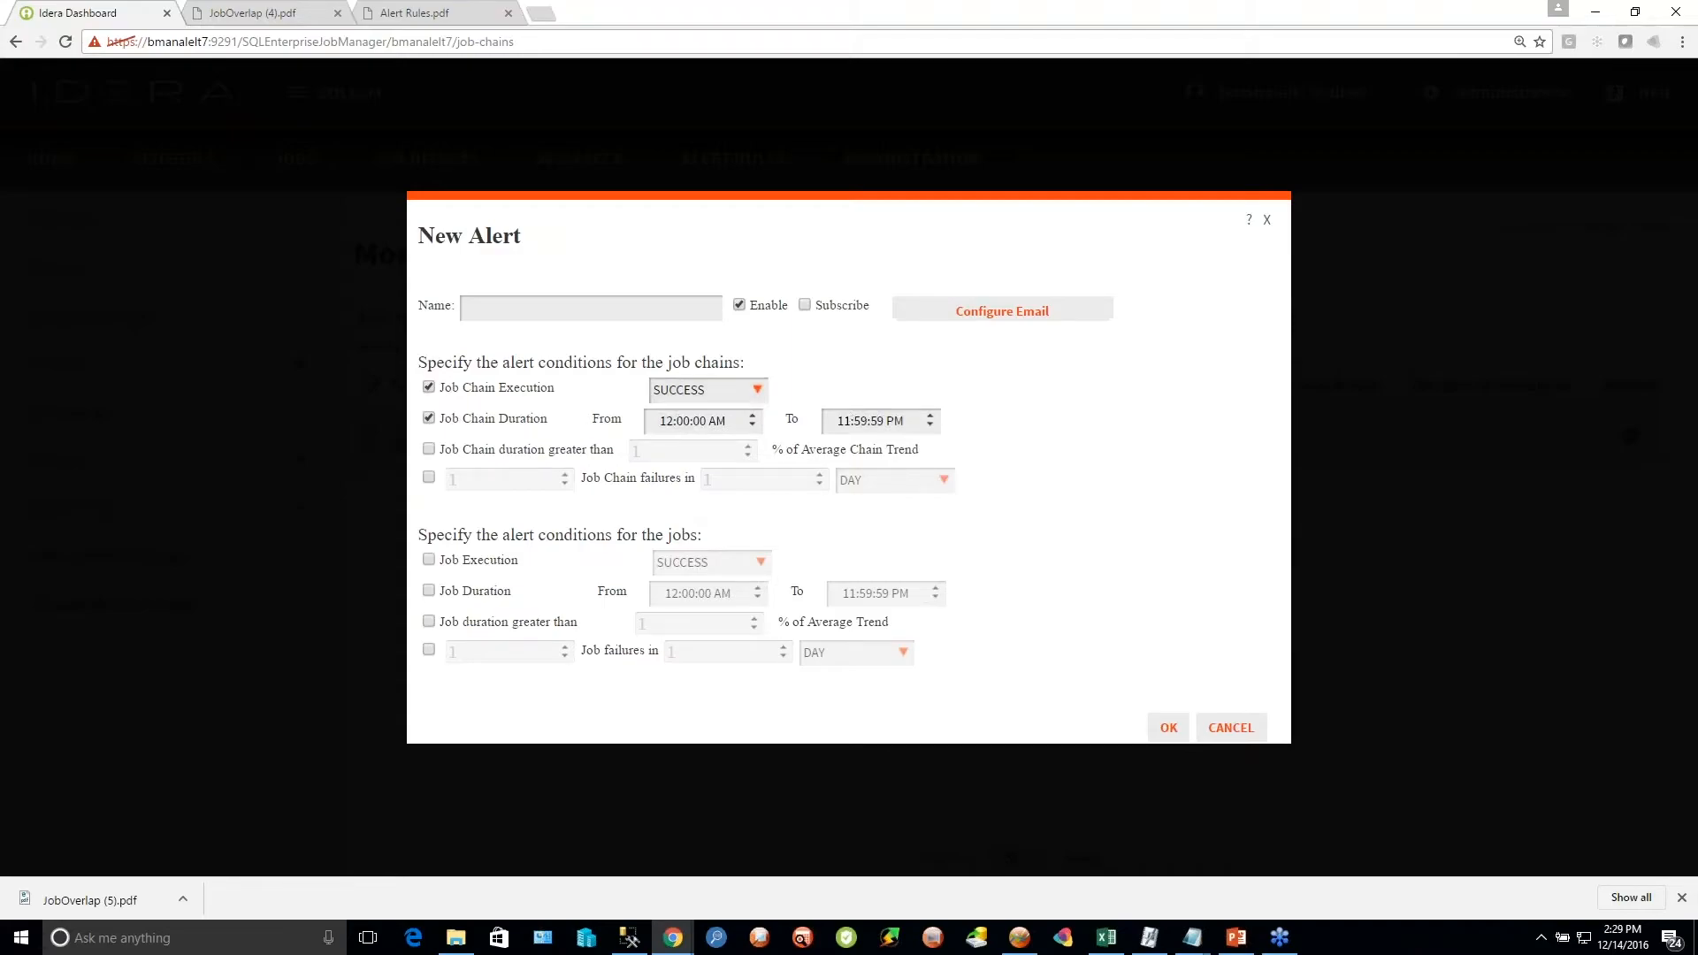
left_click(429, 449)
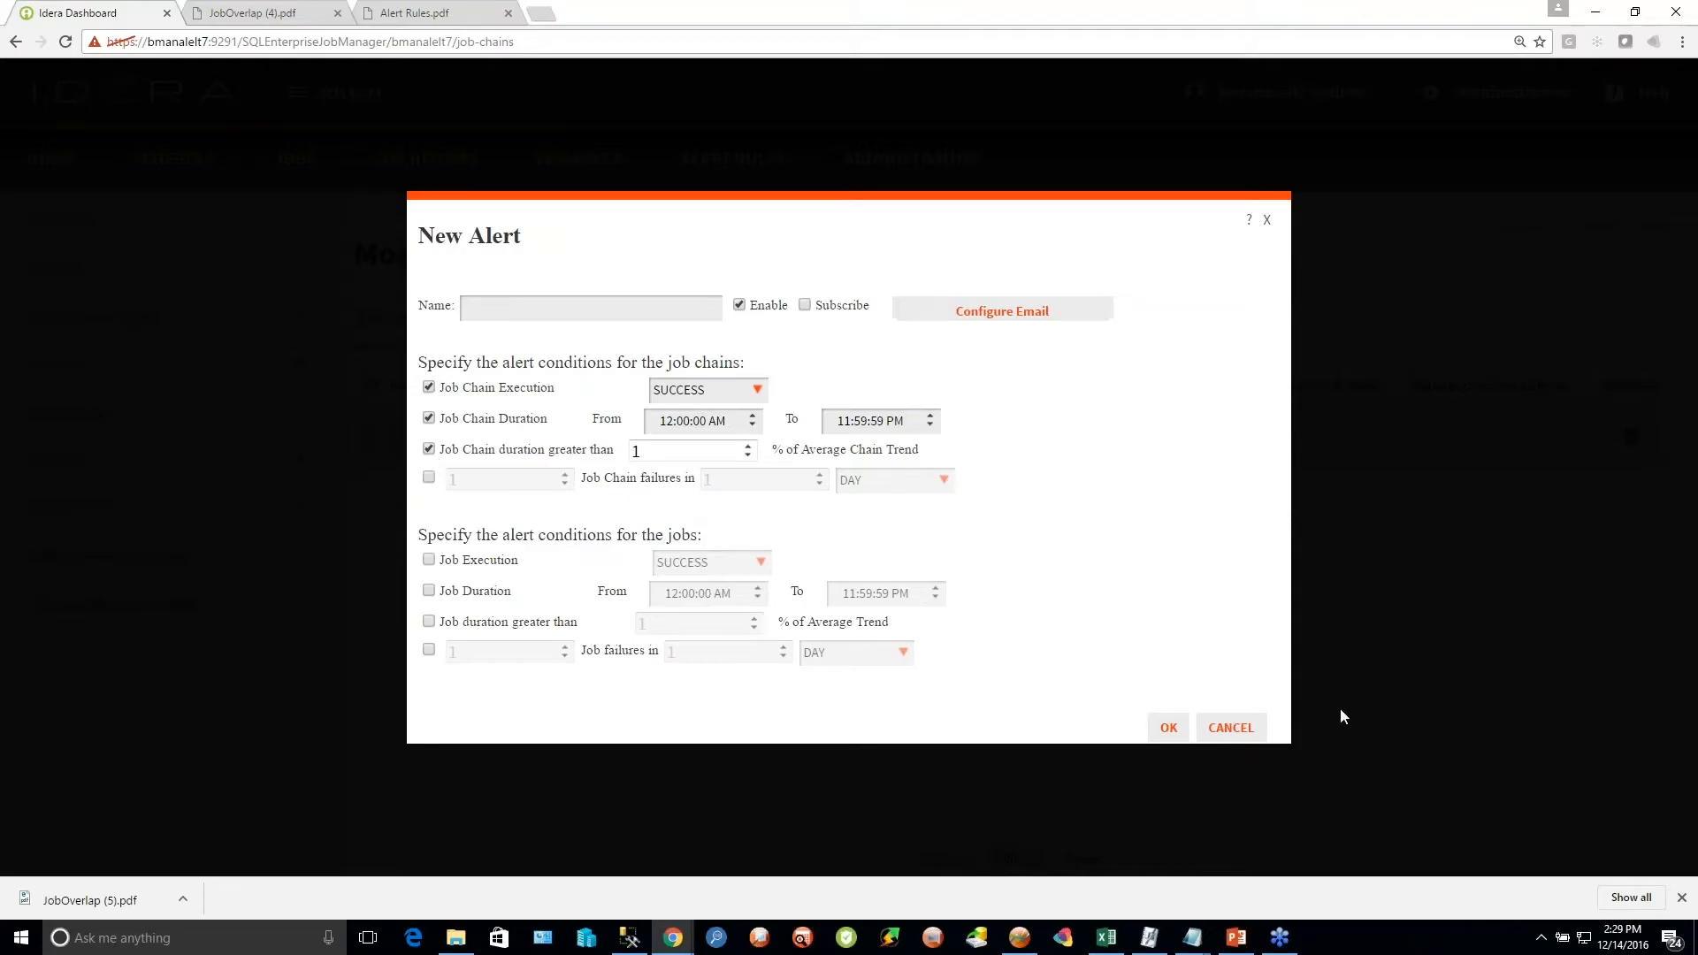
left_click(1221, 730)
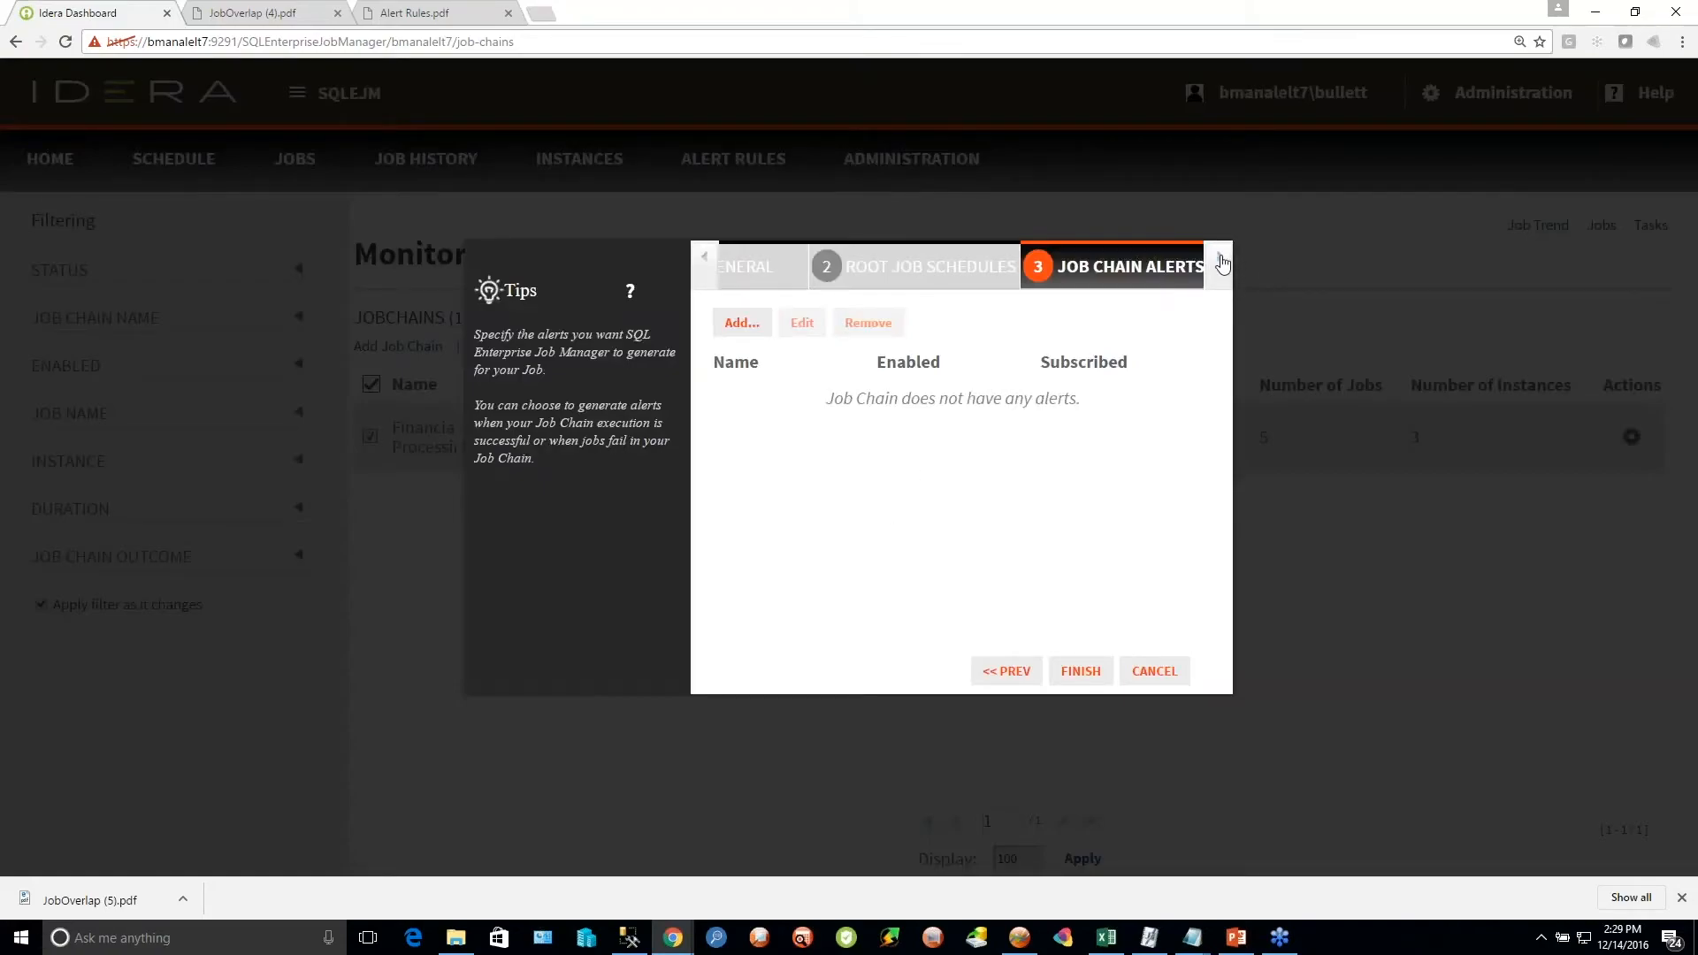
Try to leave the job chain editor without saving any changes
left_click(1221, 261)
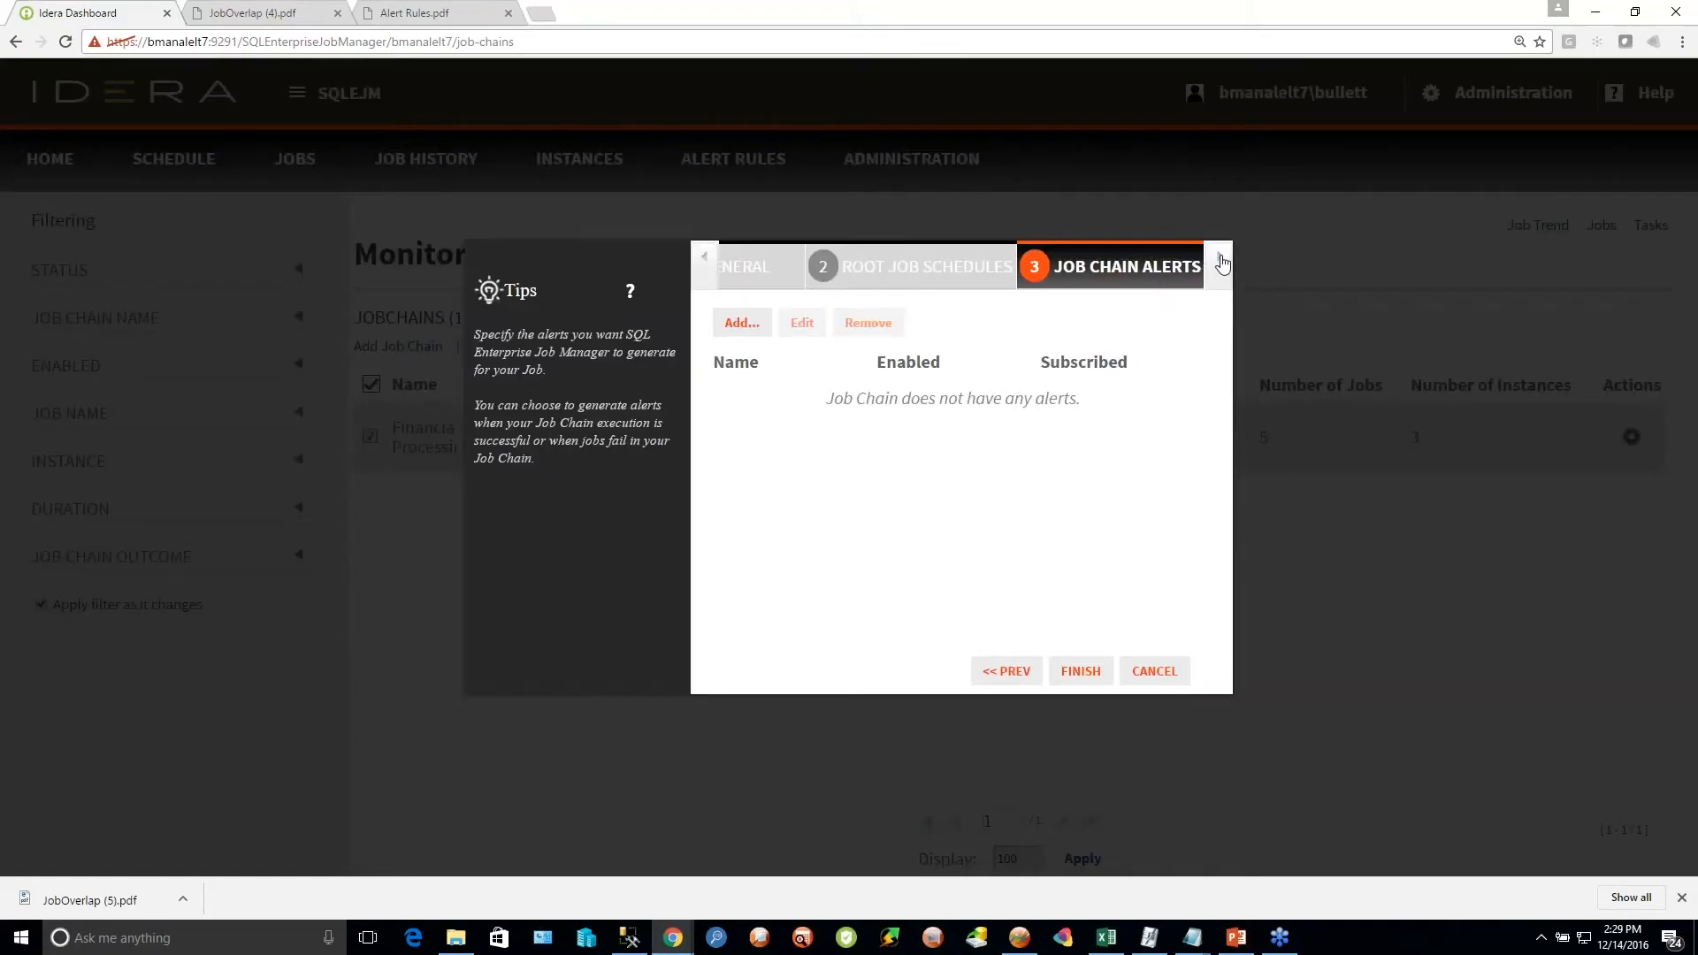
left_click(1164, 673)
left_click(1063, 527)
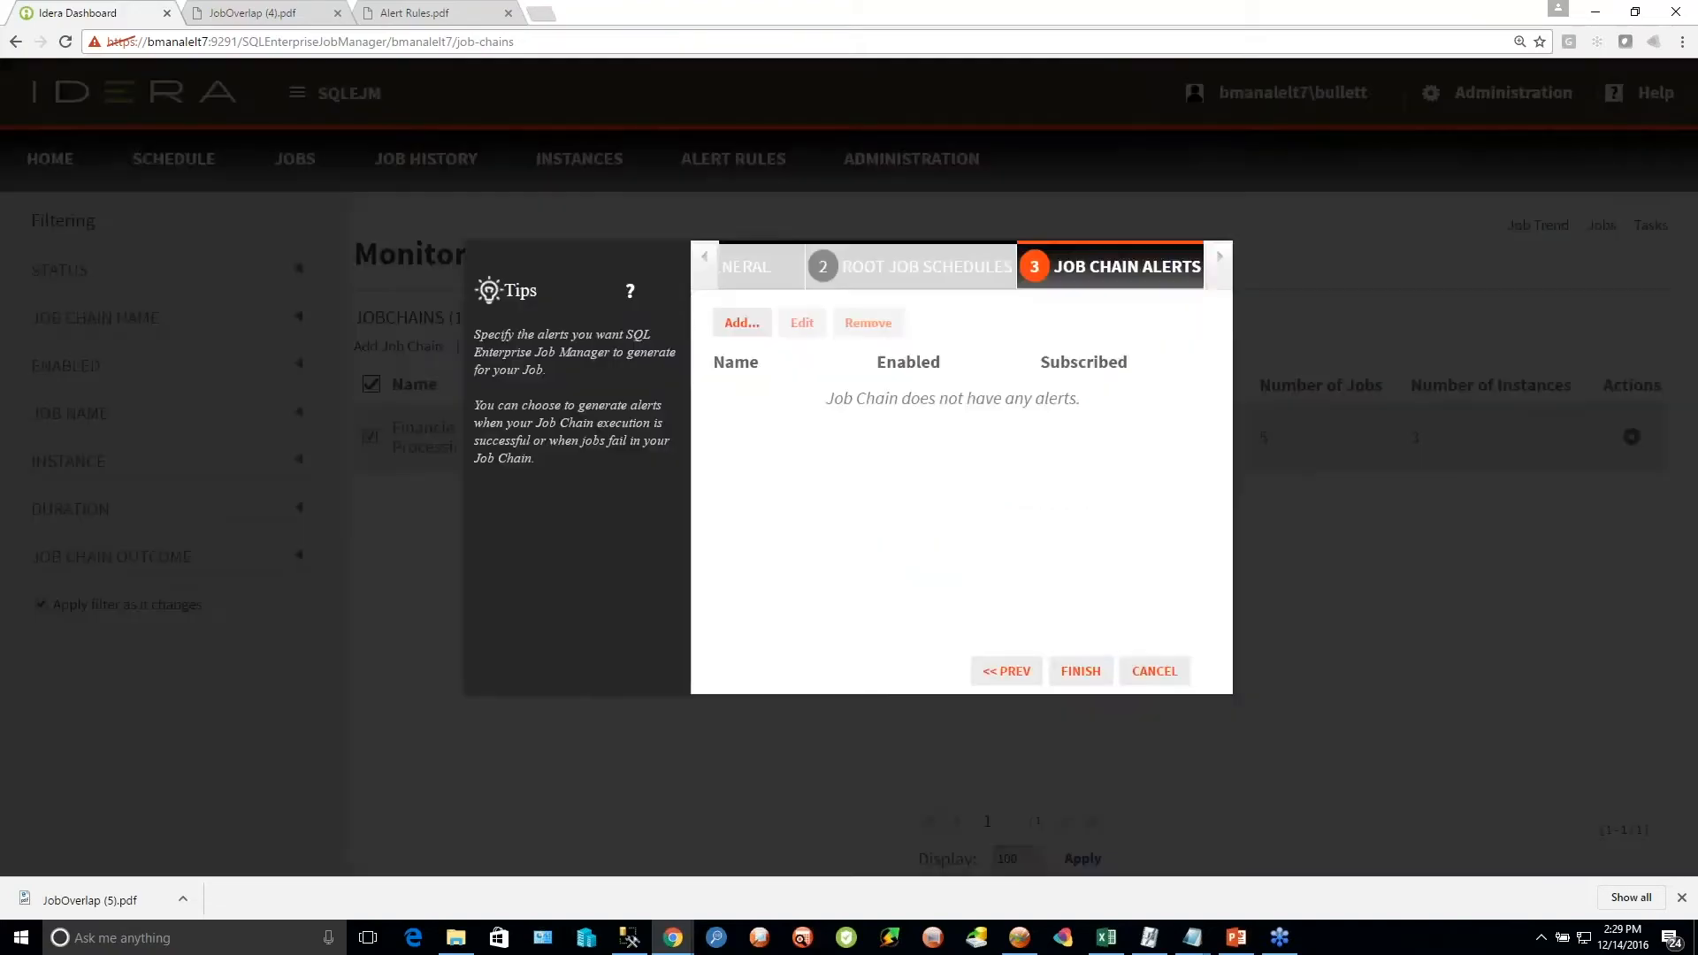
Close the job chain editor without saving, confirming the closure, and open the list of monitored jobs
left_click(1163, 674)
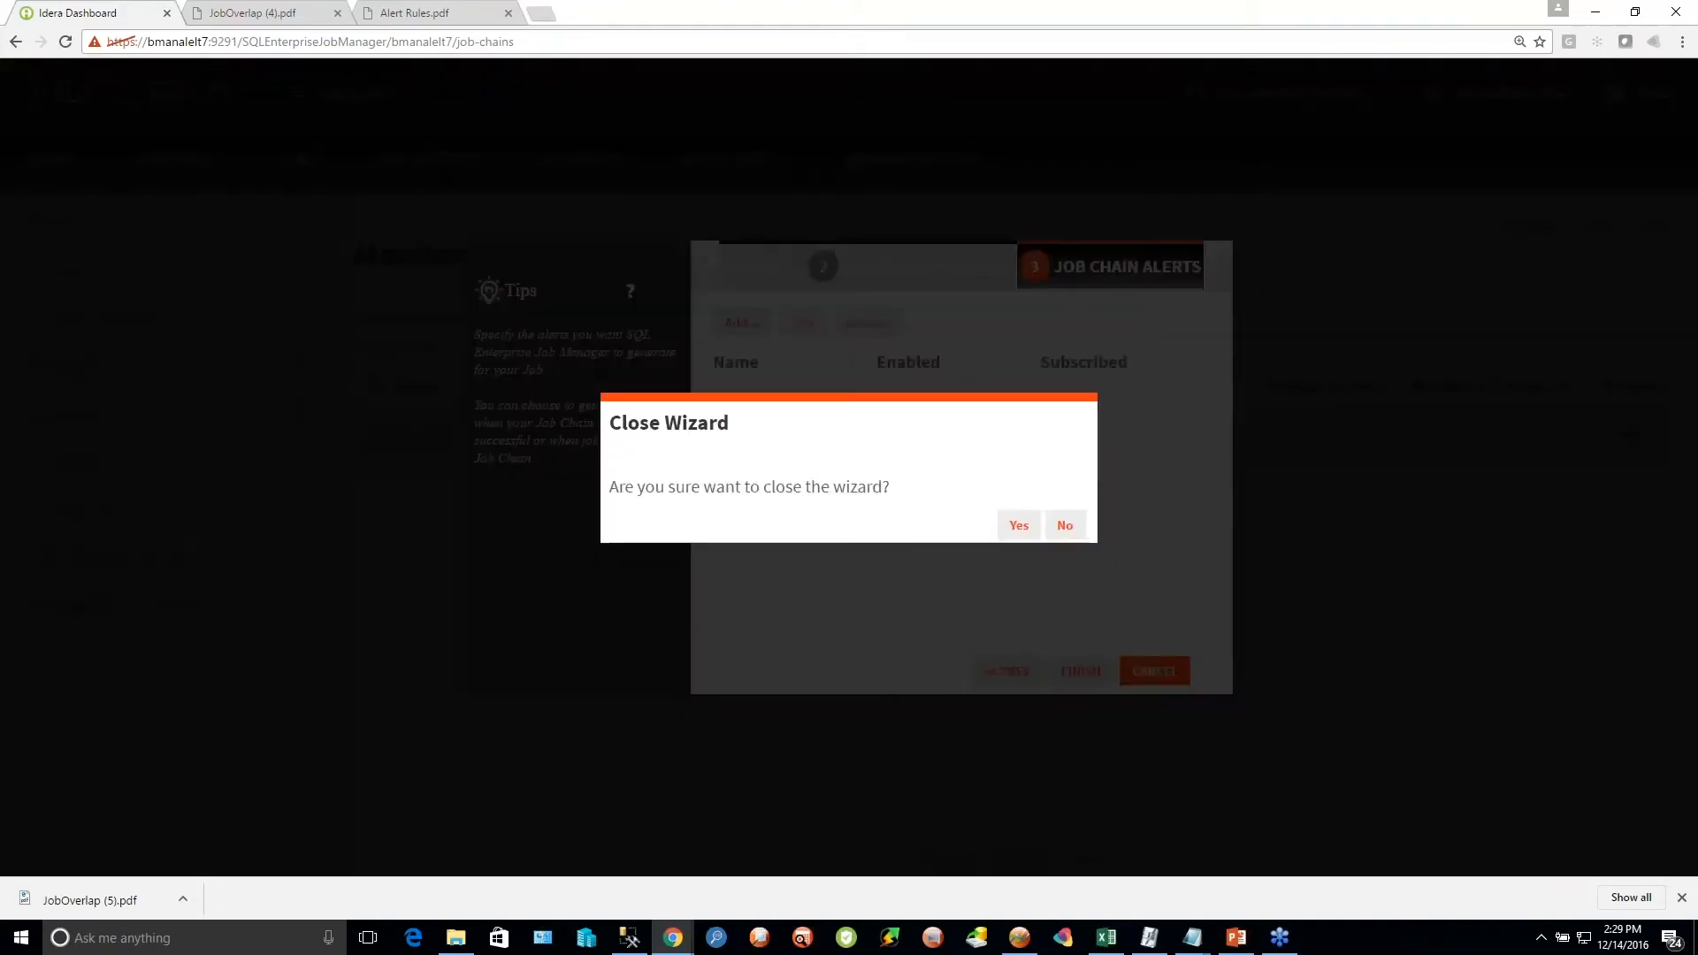
left_click(1015, 524)
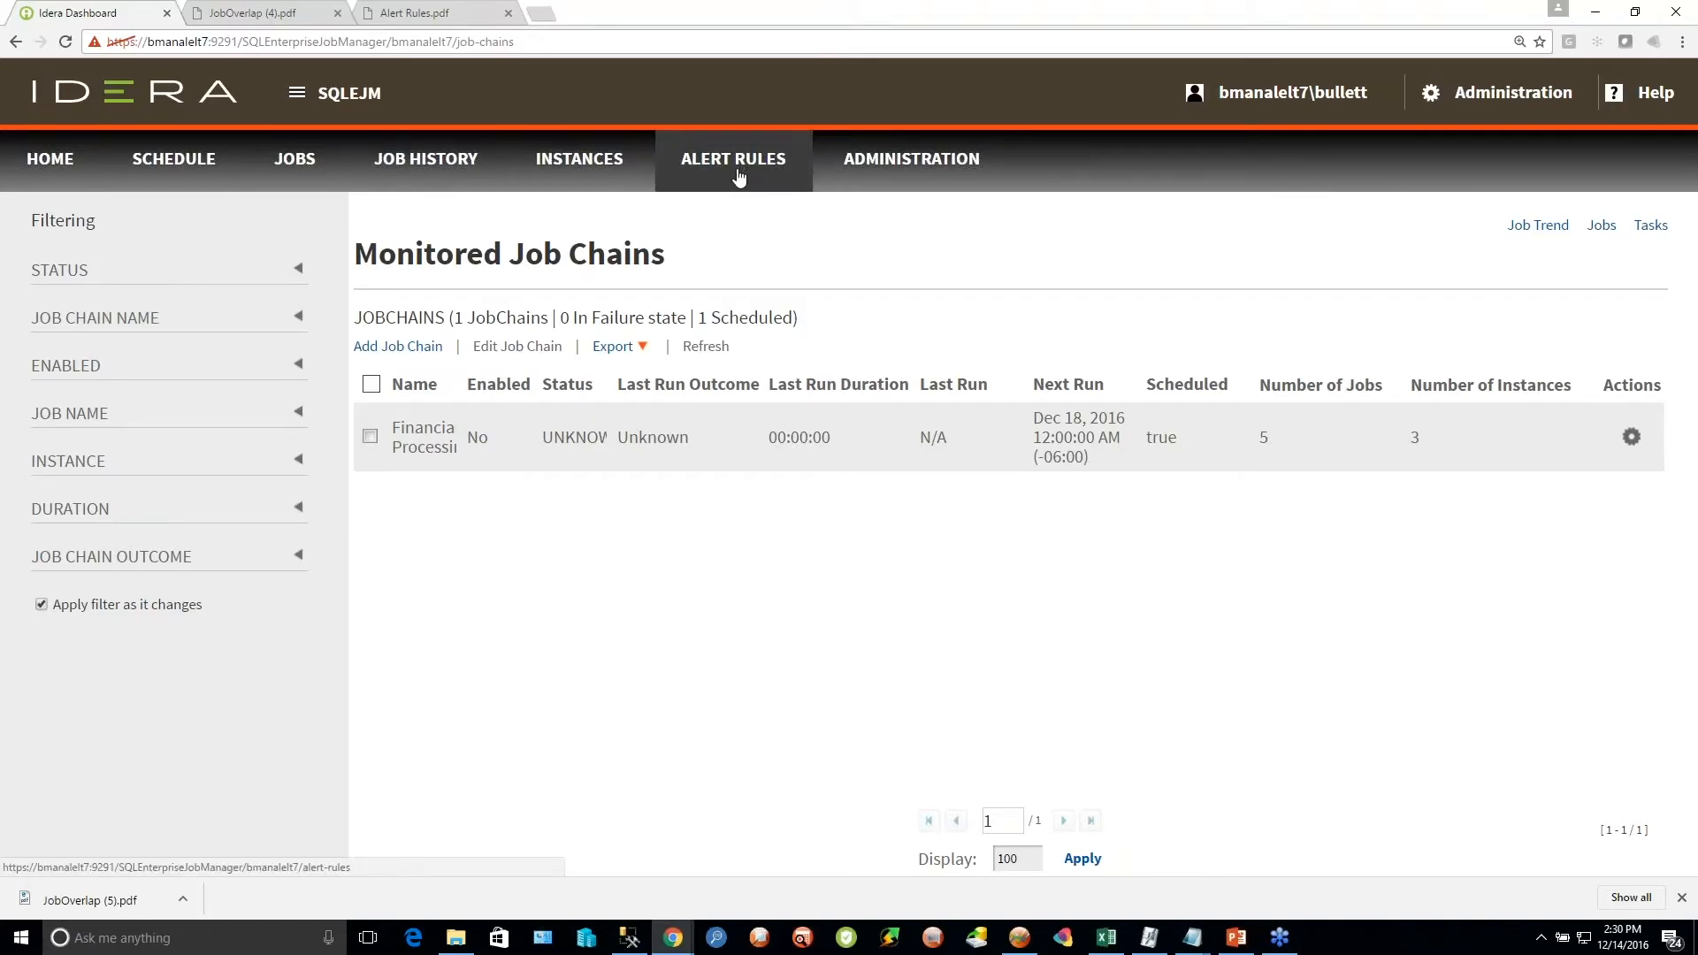
left_click(303, 167)
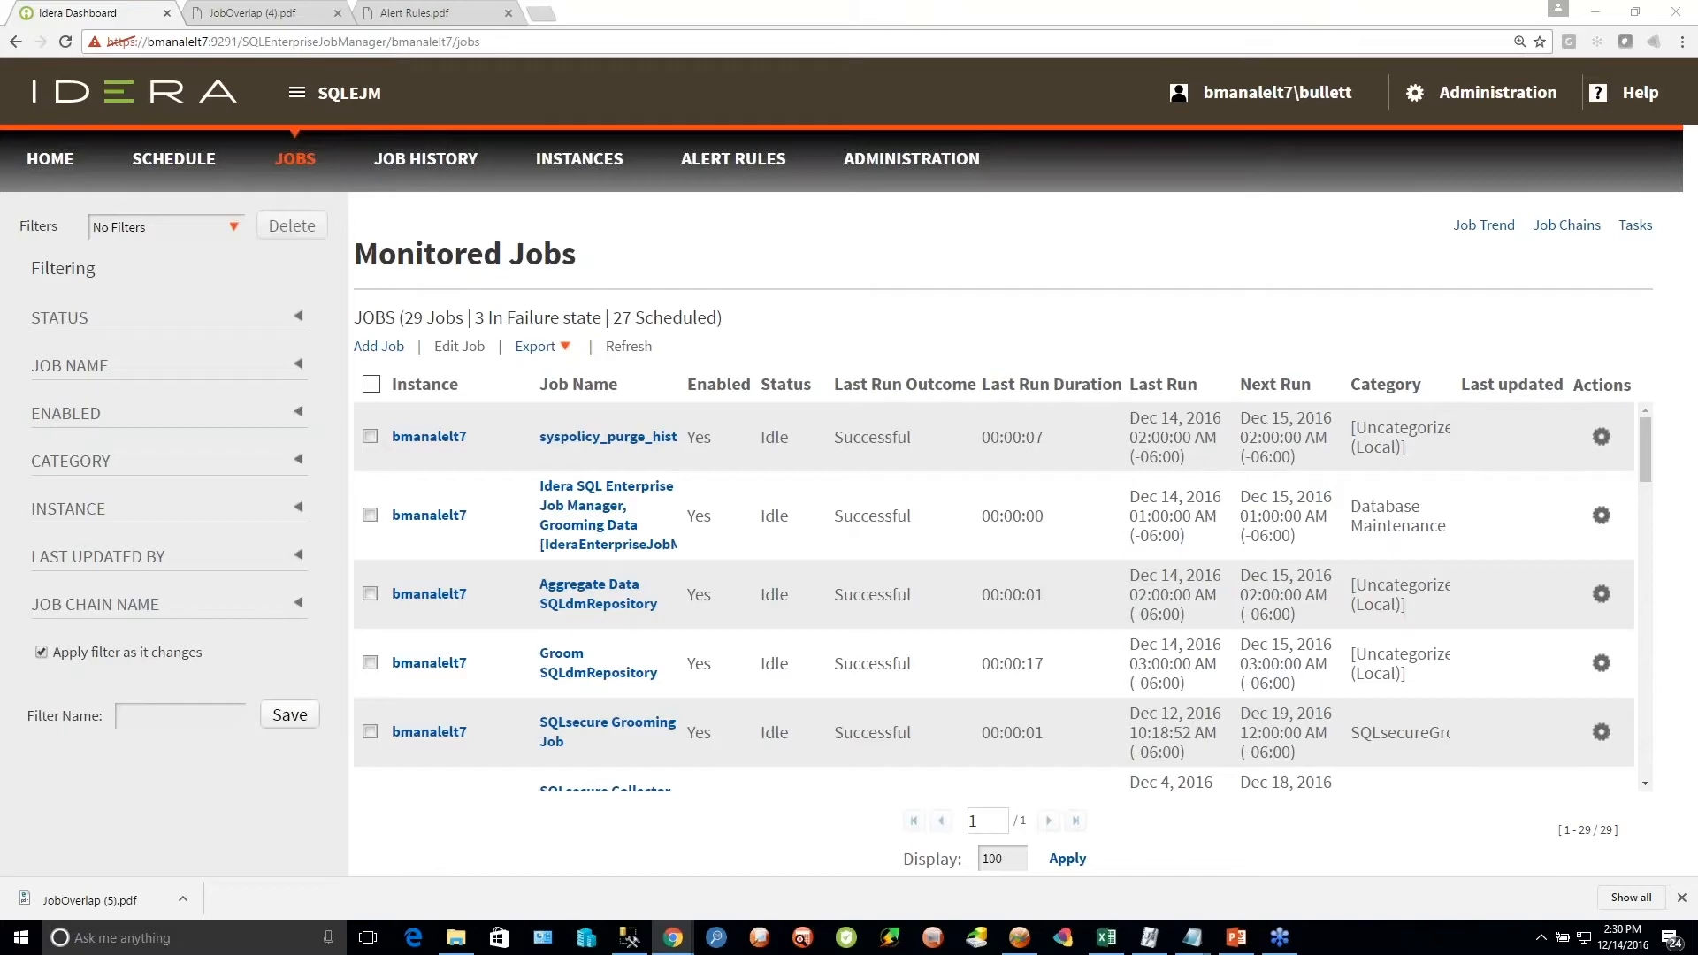
Switch to the IDERA website, view the SQL Enterprise Job Manager product page and its download page, and return to the monitored jobs
left_click_drag(1696, 168, 460, 1)
left_click(638, 85)
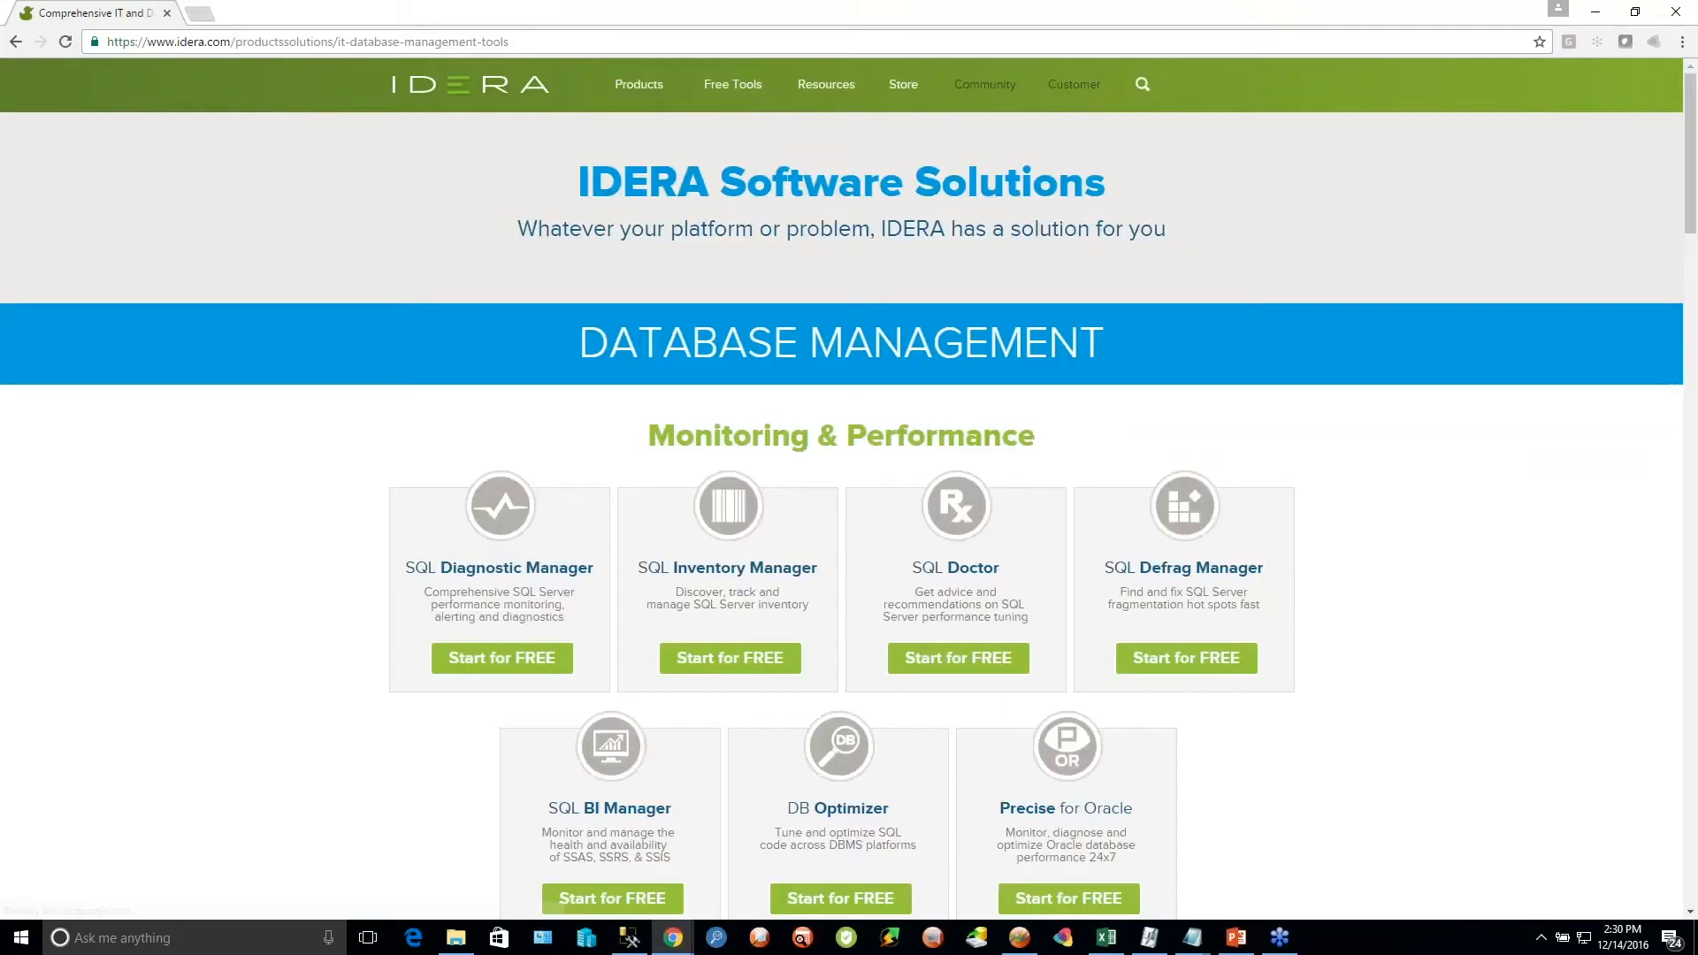
mouse_move(642, 95)
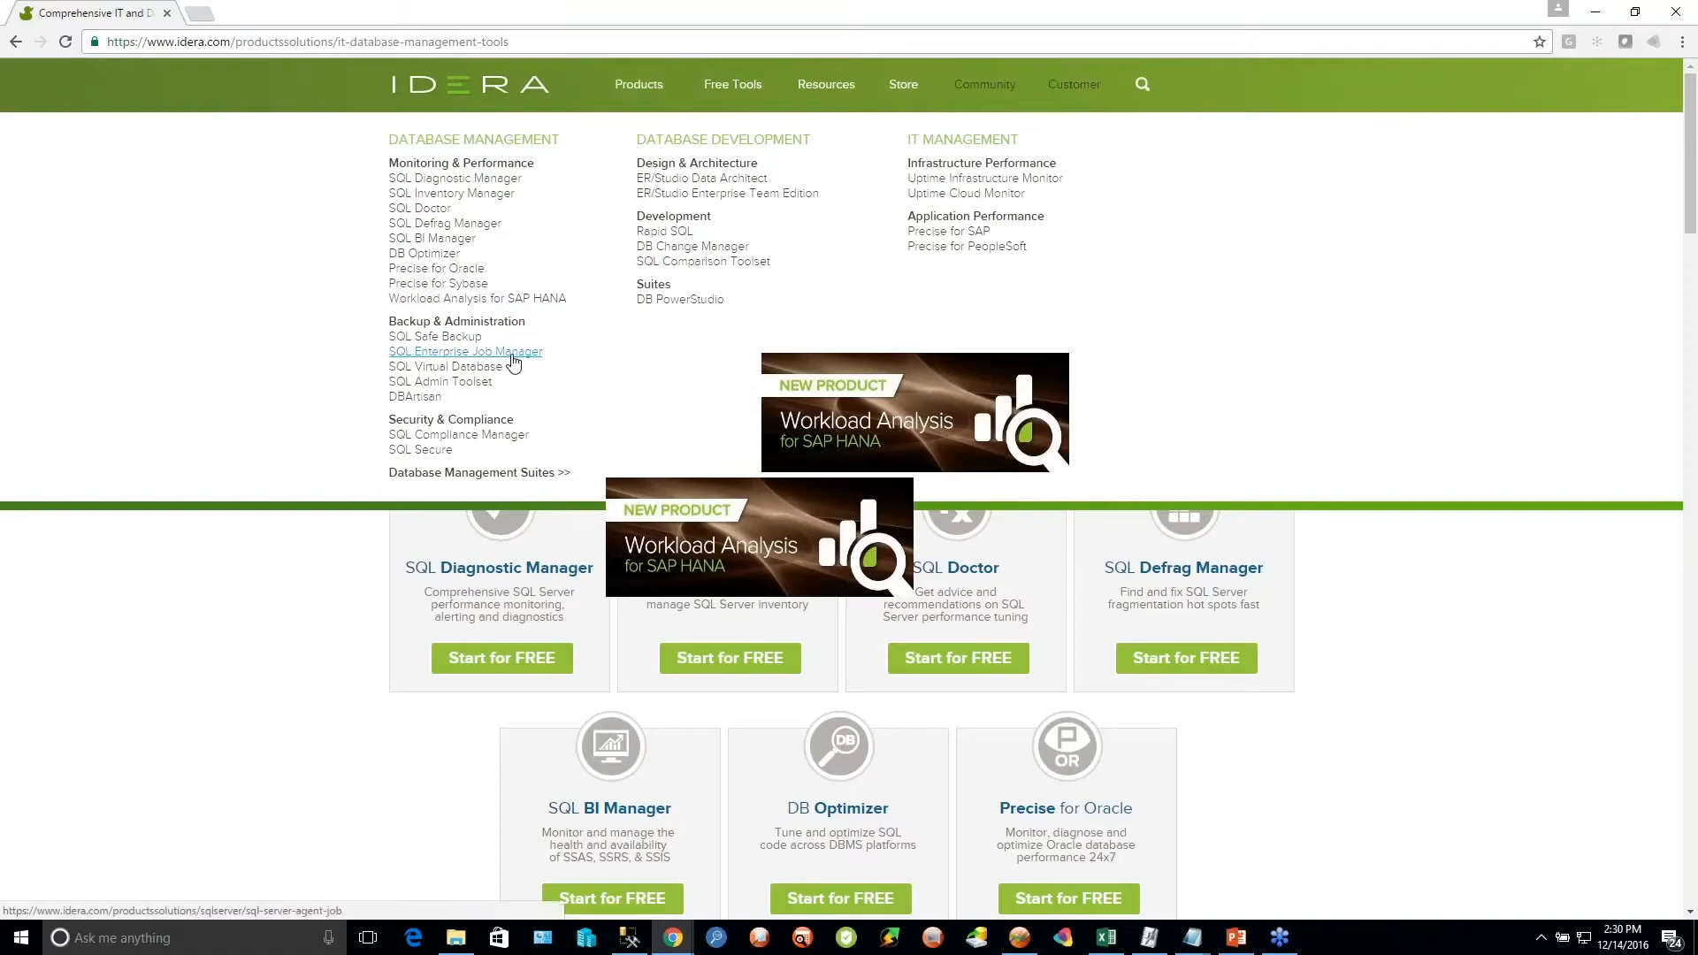
left_click(465, 351)
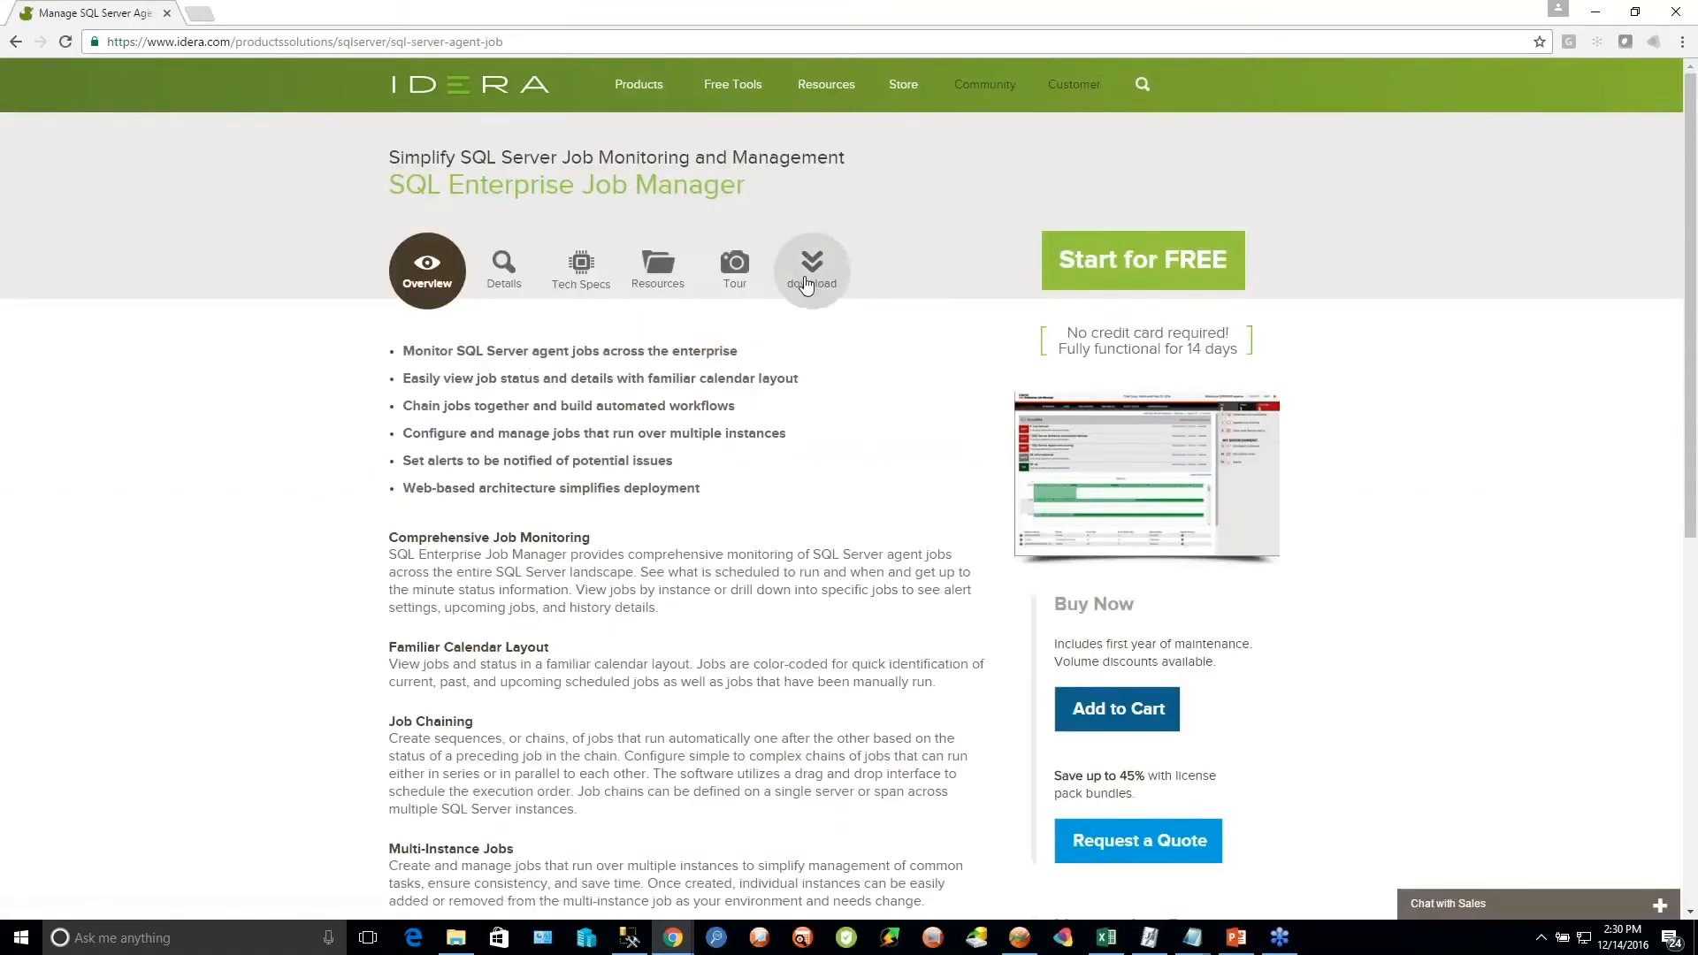
left_click(822, 236)
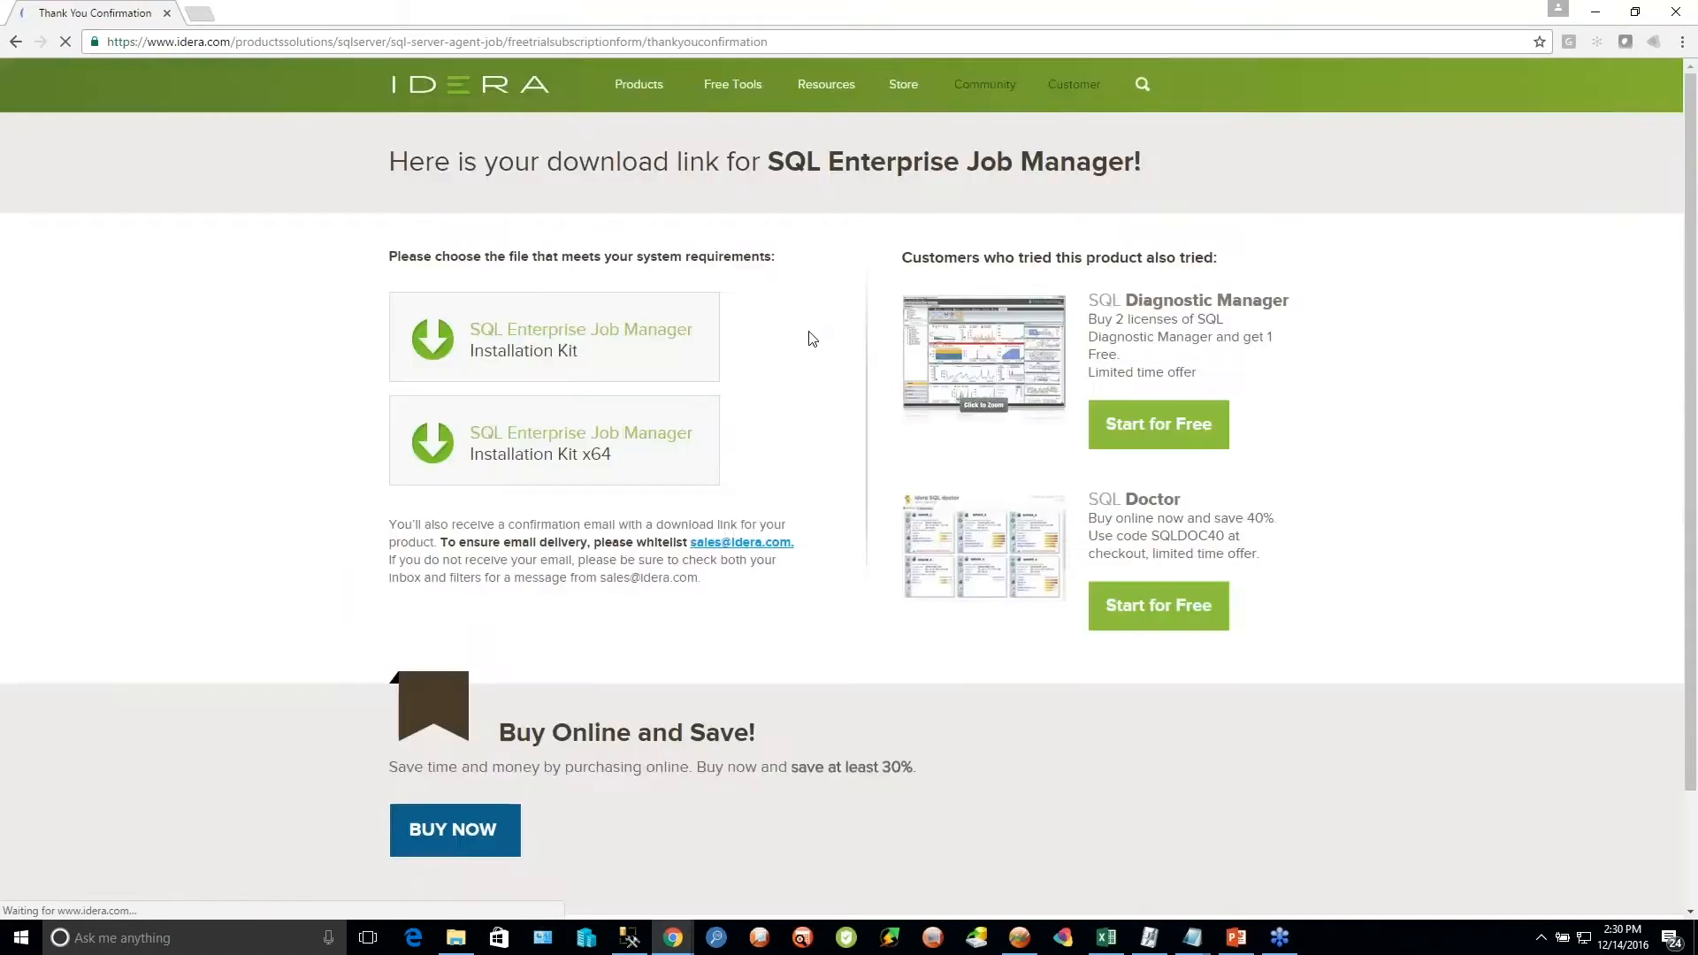
left_click(1597, 14)
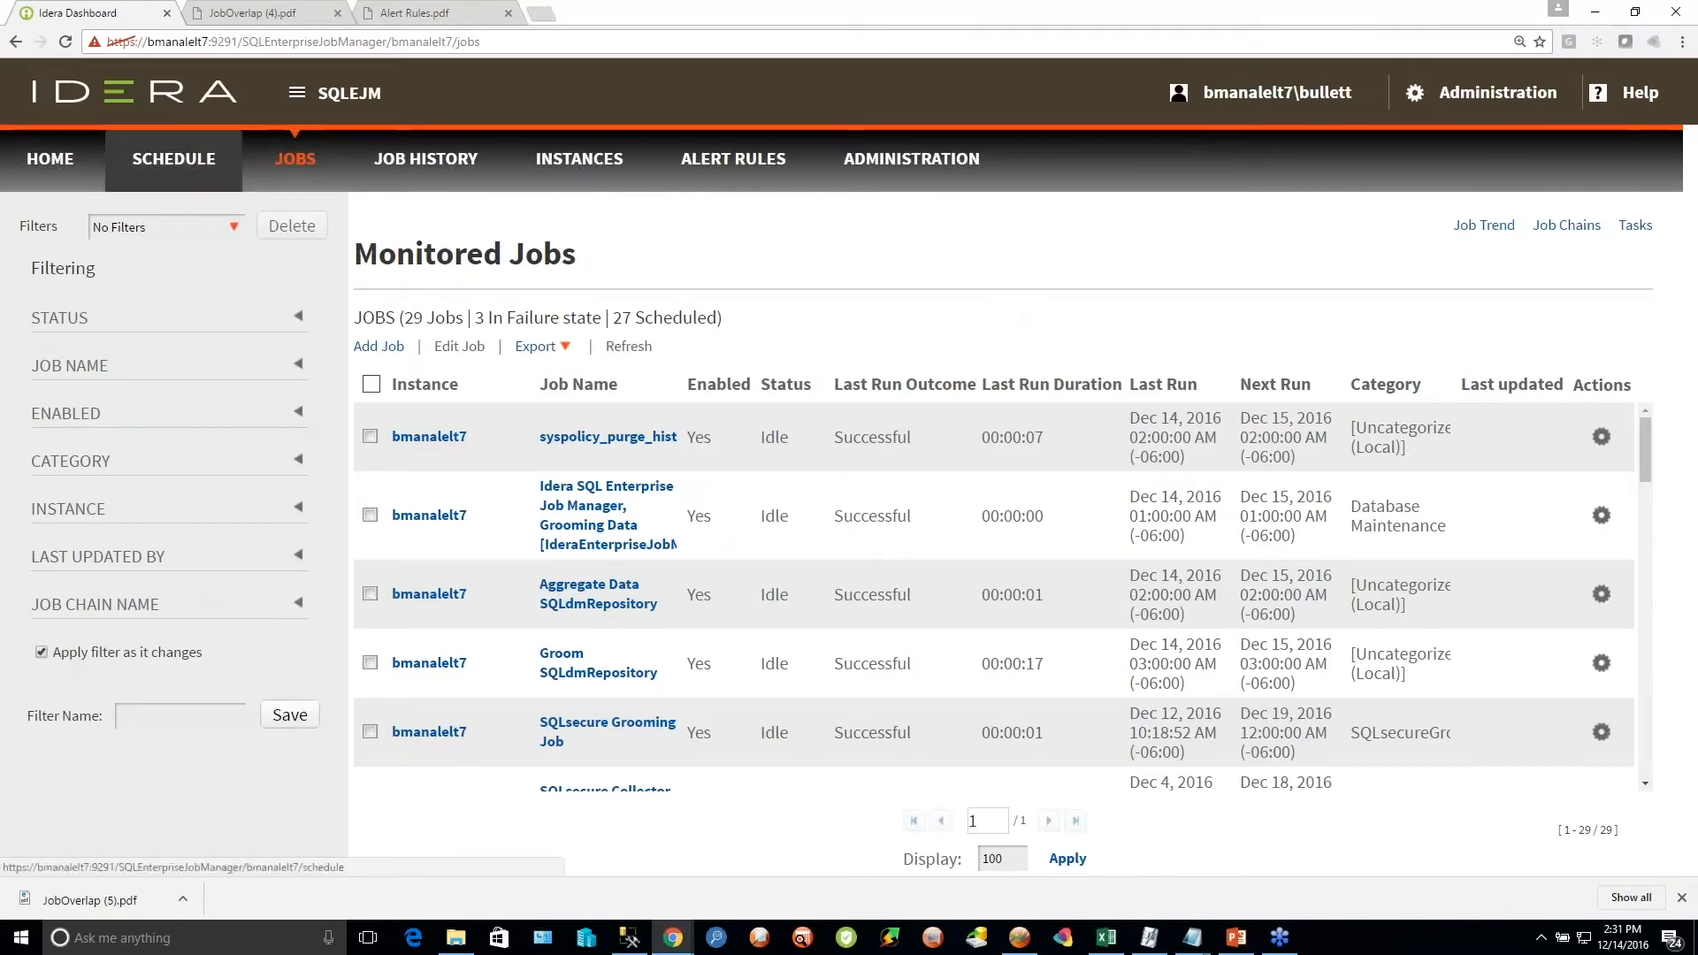
Open the job and task schedule and review all available filters, including the option to save a named filter
left_click(173, 158)
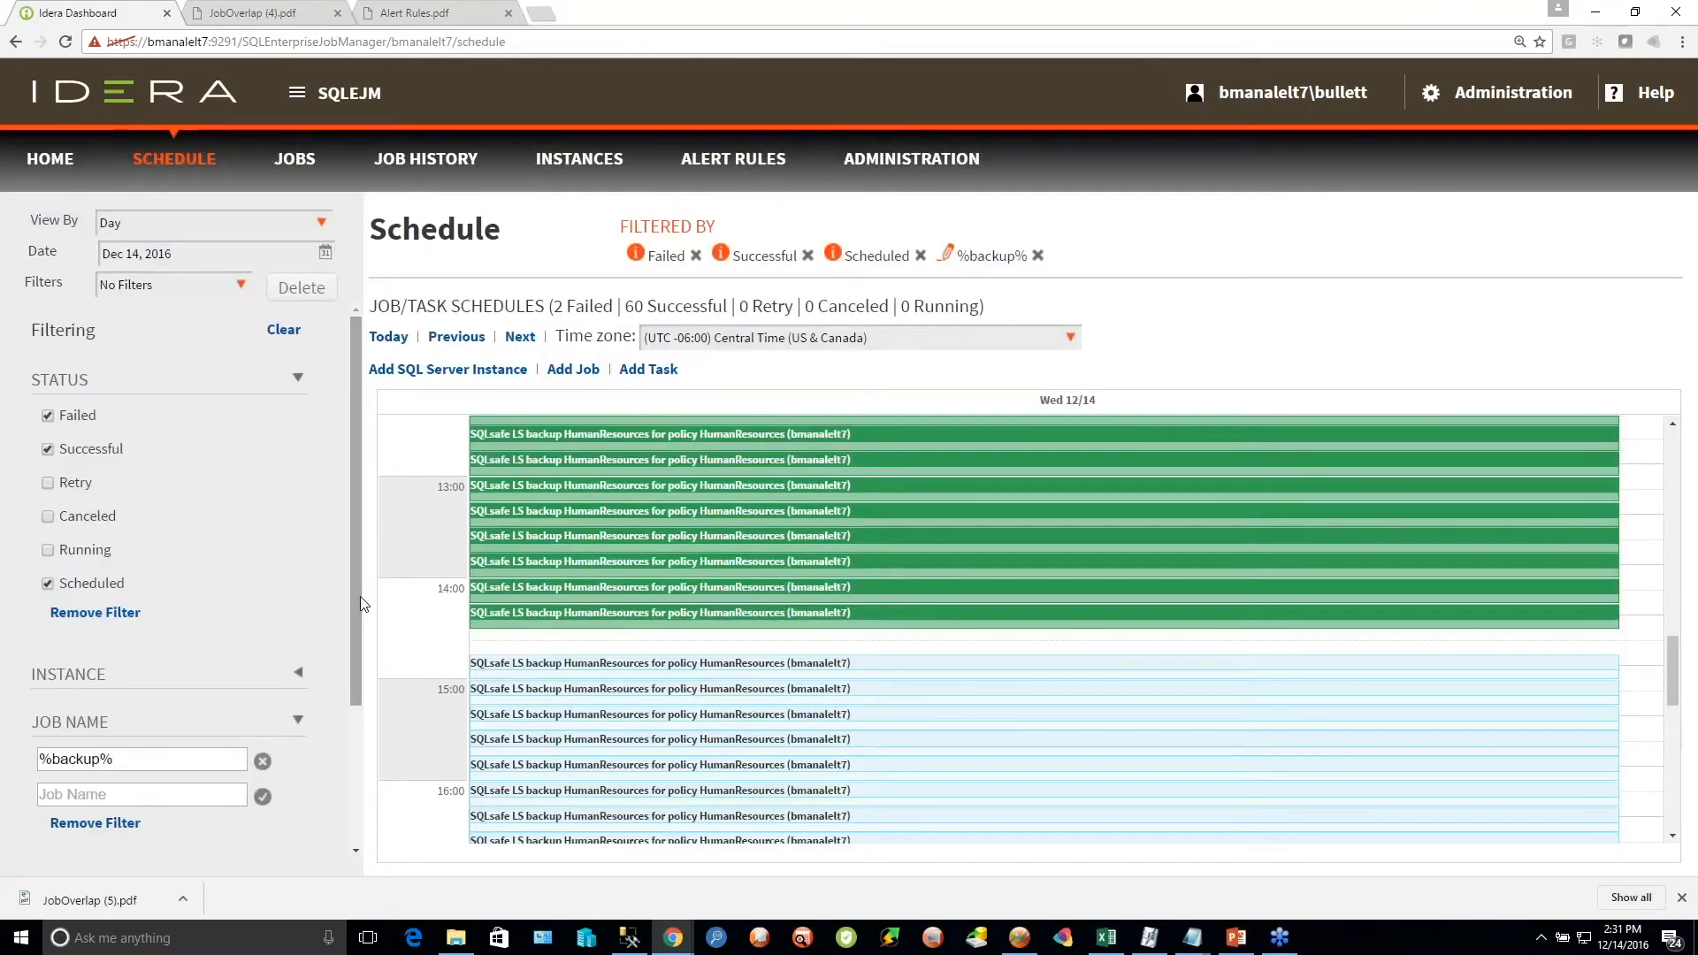
left_click_drag(354, 592, 354, 825)
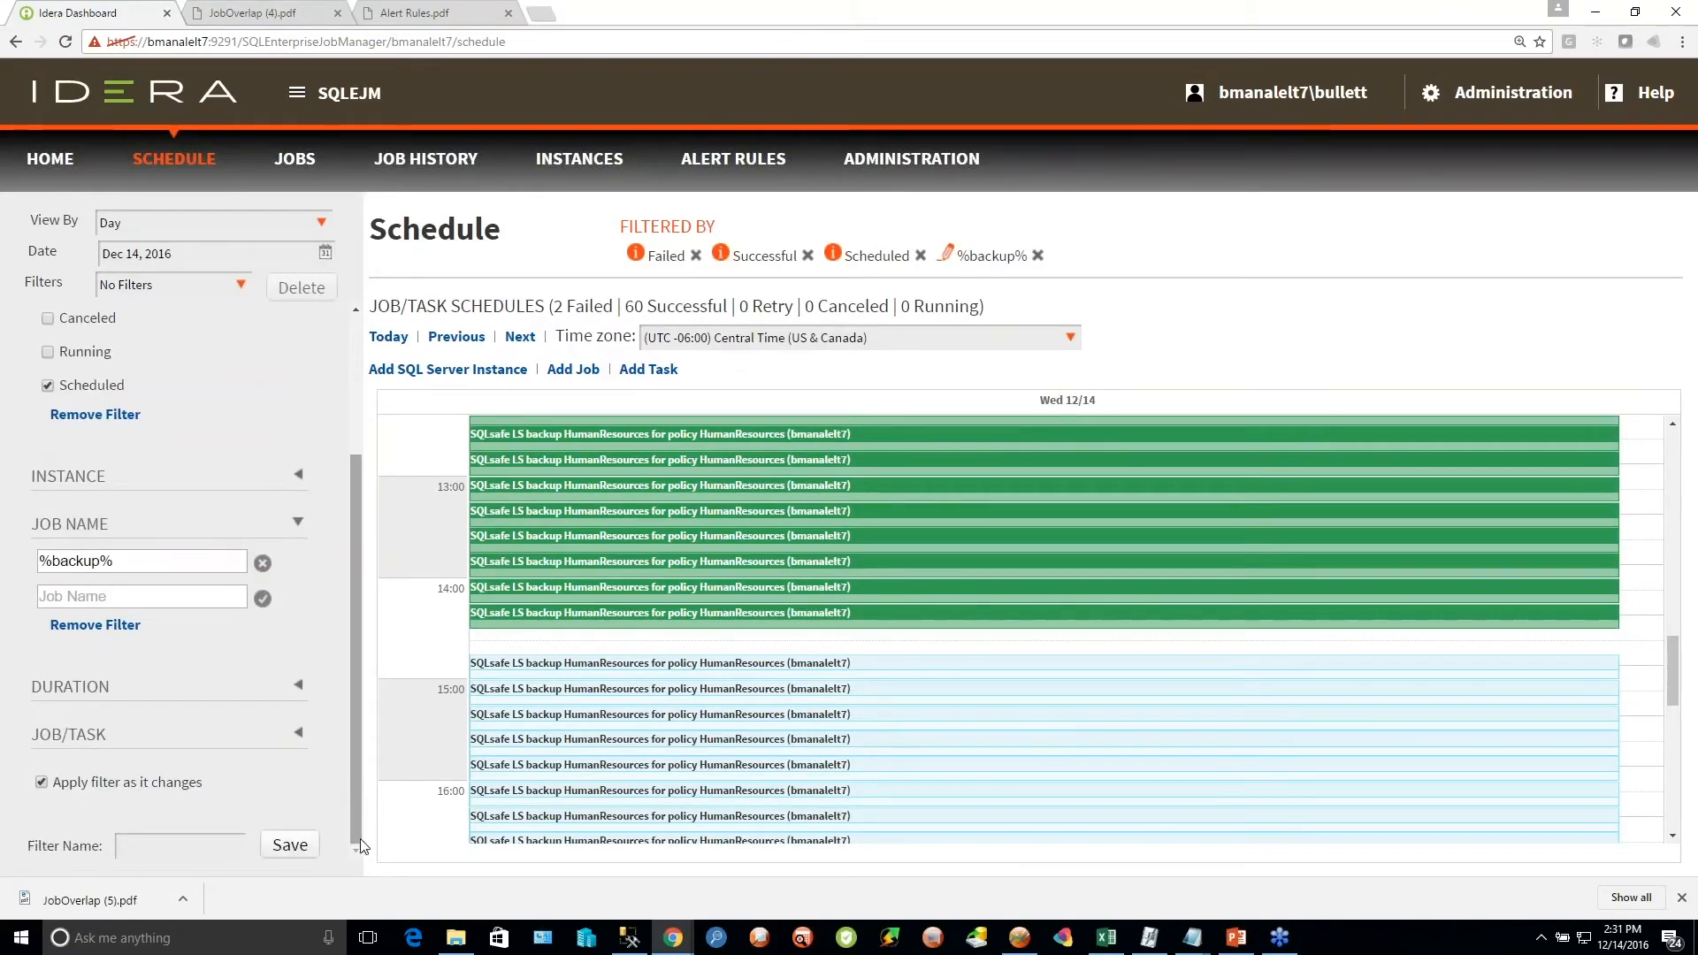
left_click_drag(359, 837, 363, 599)
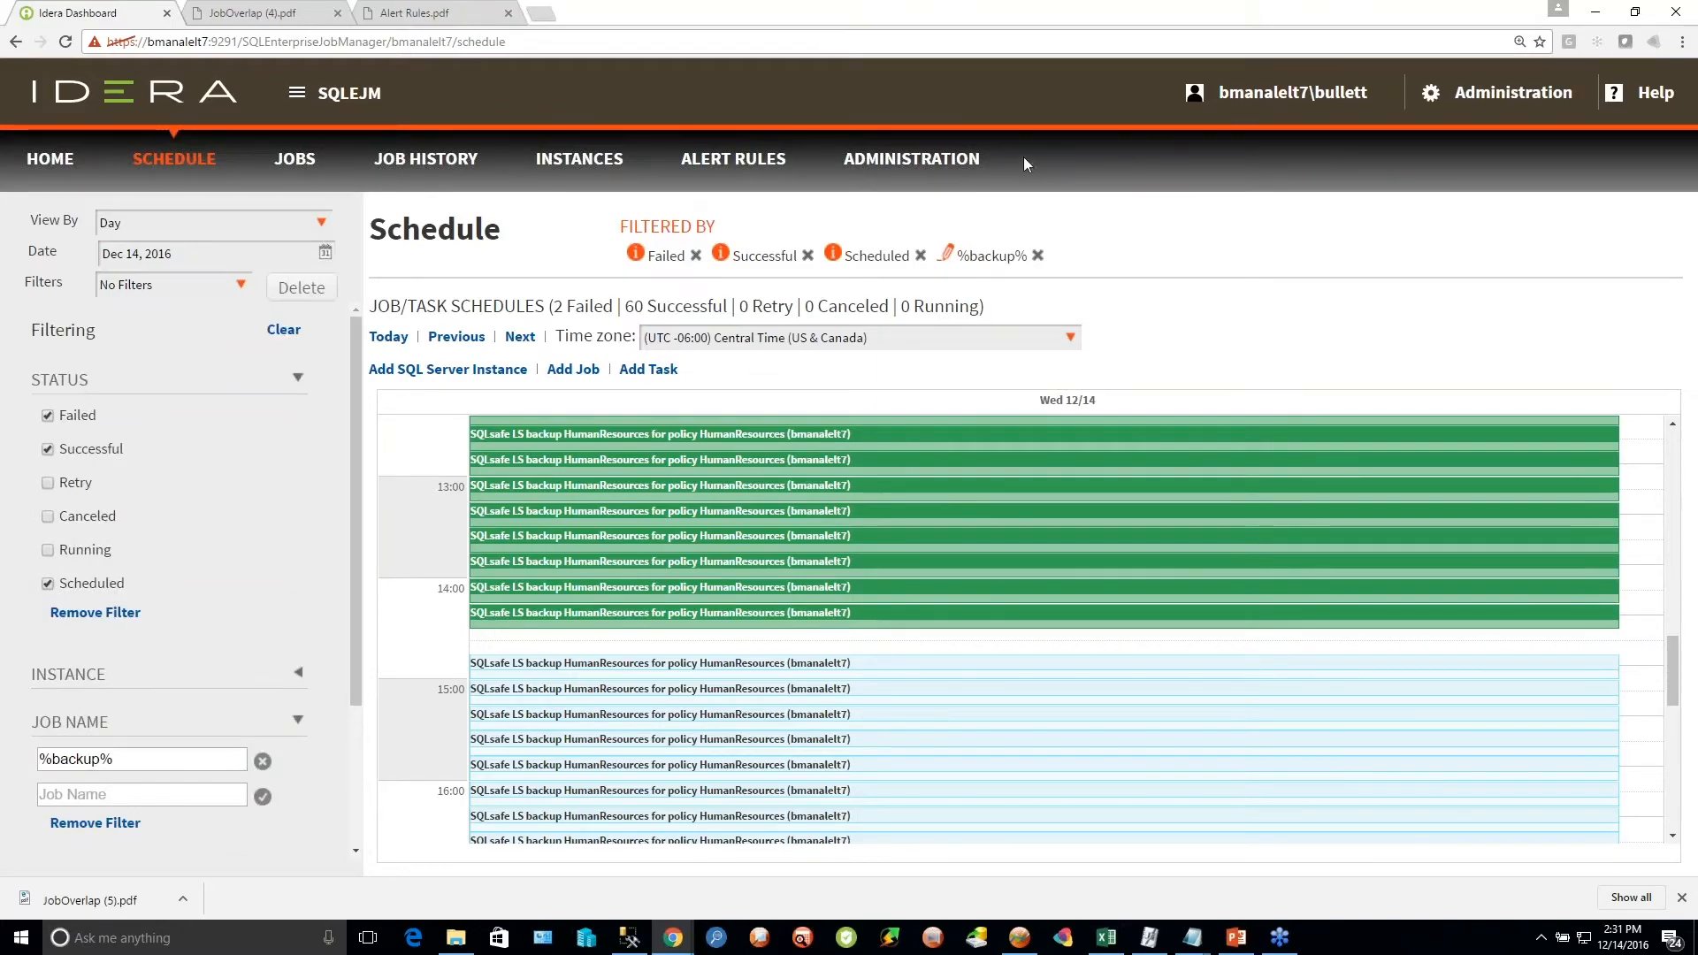
Return to the monitored jobs, view the available export formats, and dismiss the choices without exporting
left_click(295, 158)
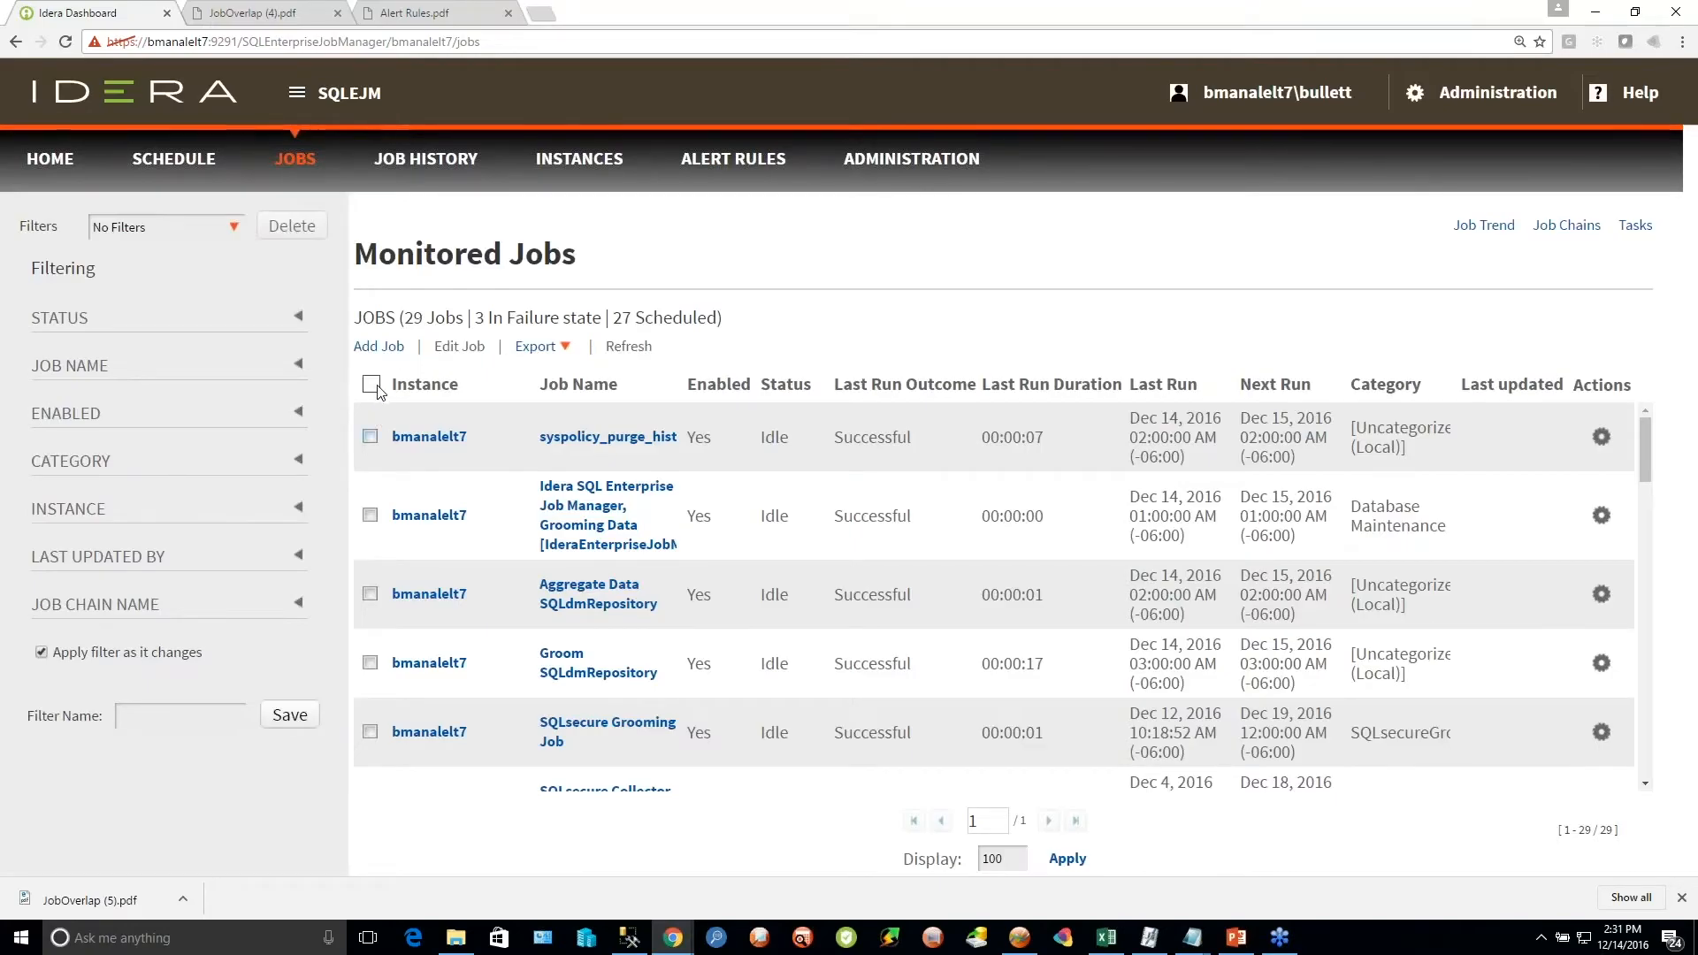
left_click(530, 348)
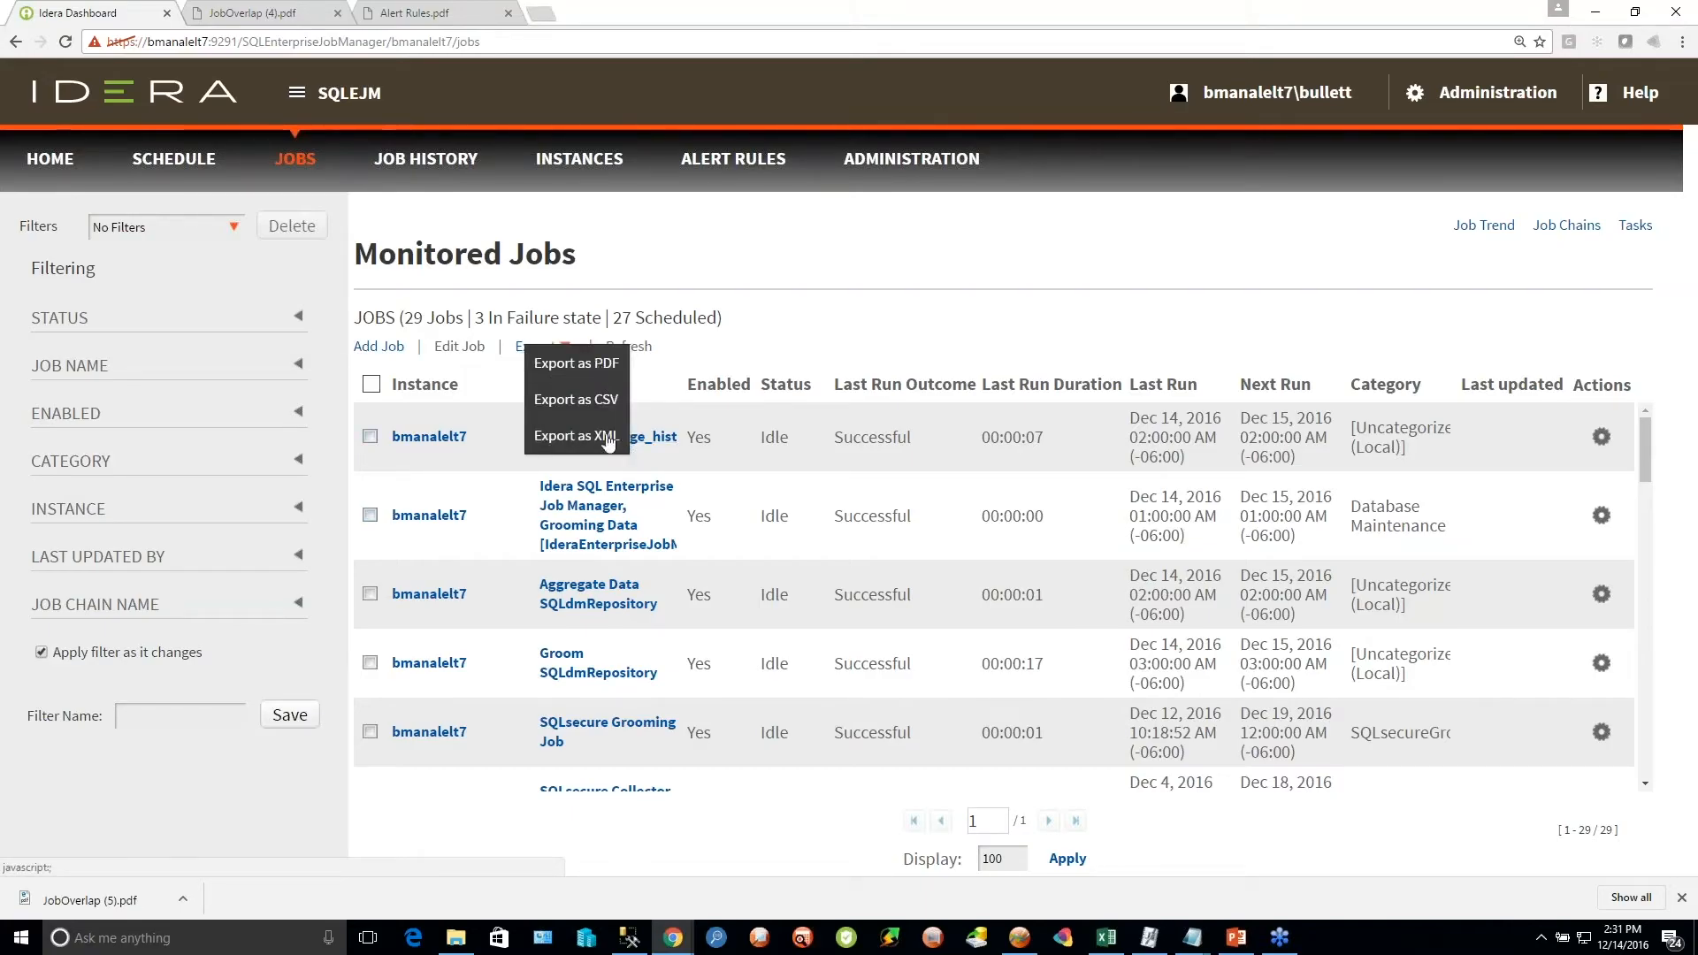
left_click(1054, 239)
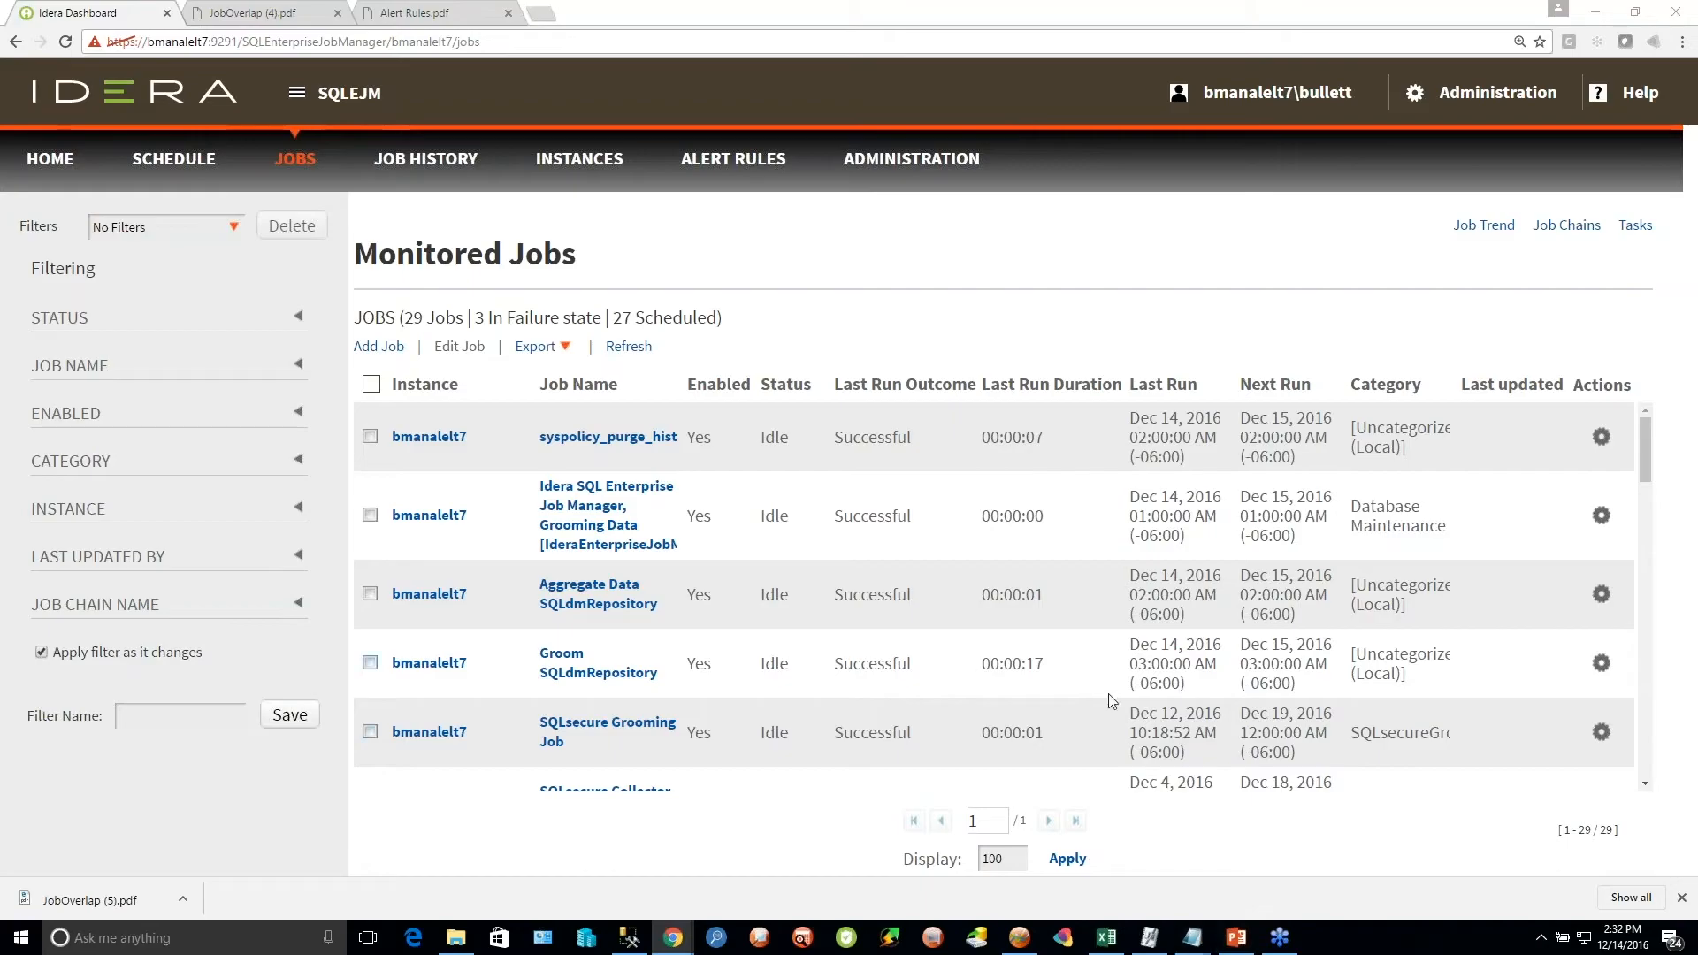
Switch to PowerPoint, present the SQL Enterprise Job Manager Architecture slide as a slide show, and swap the presenter view and slide show displays
left_click(1236, 937)
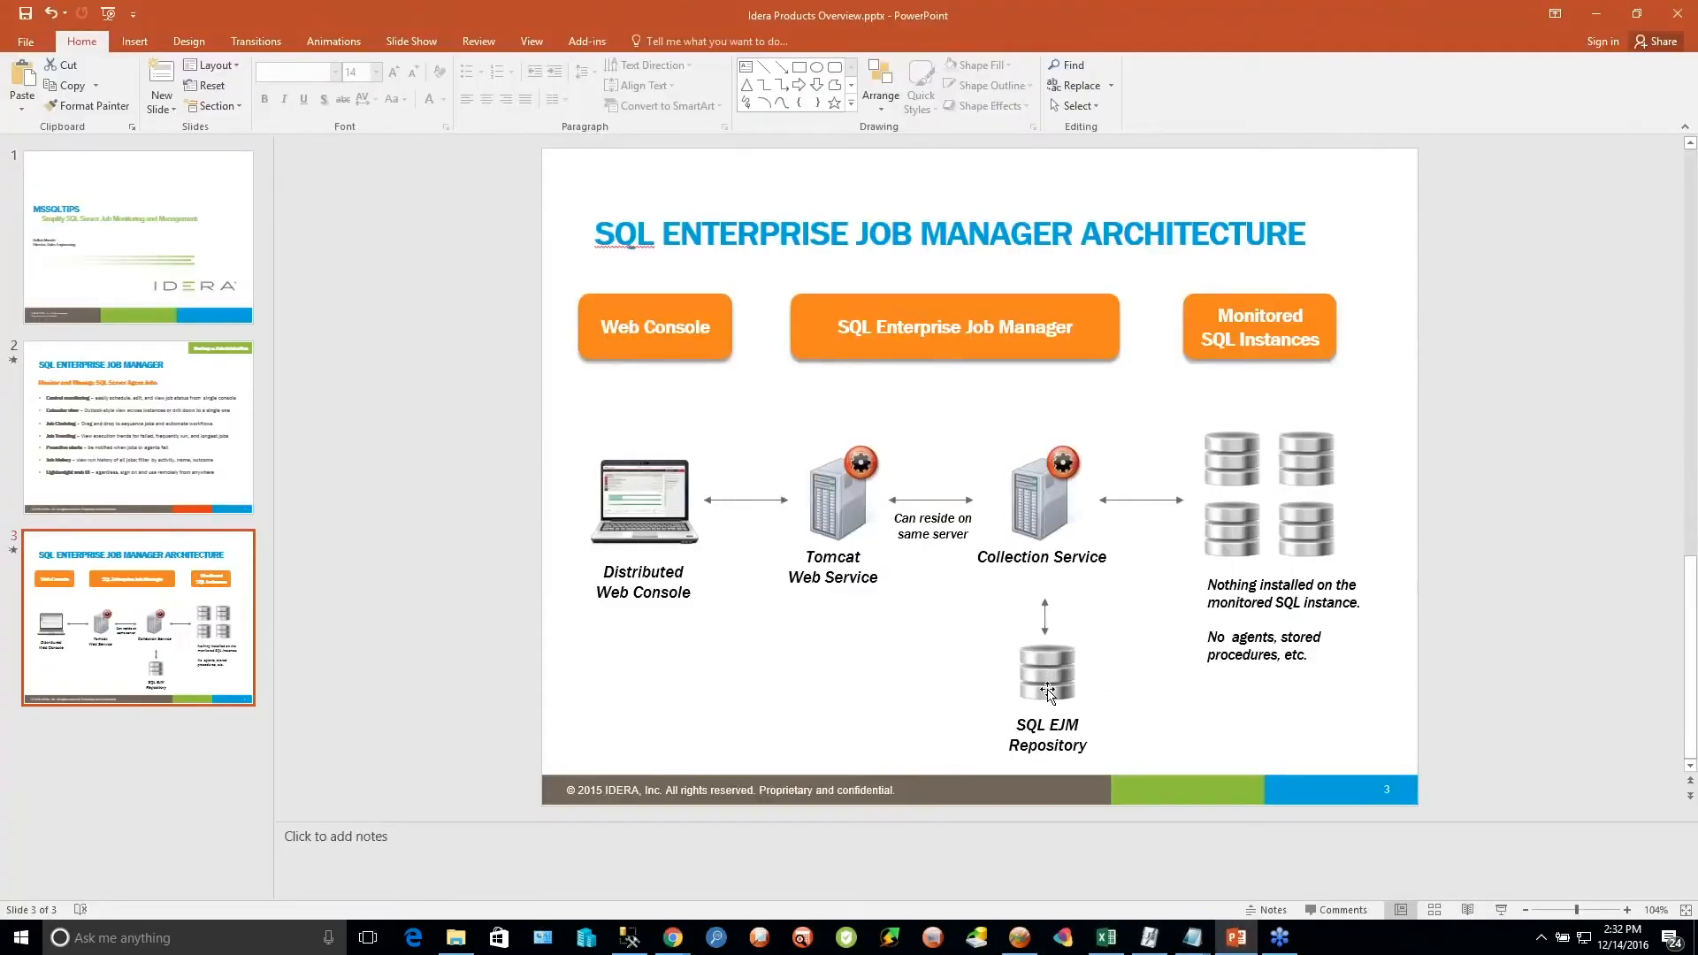
left_click(1501, 909)
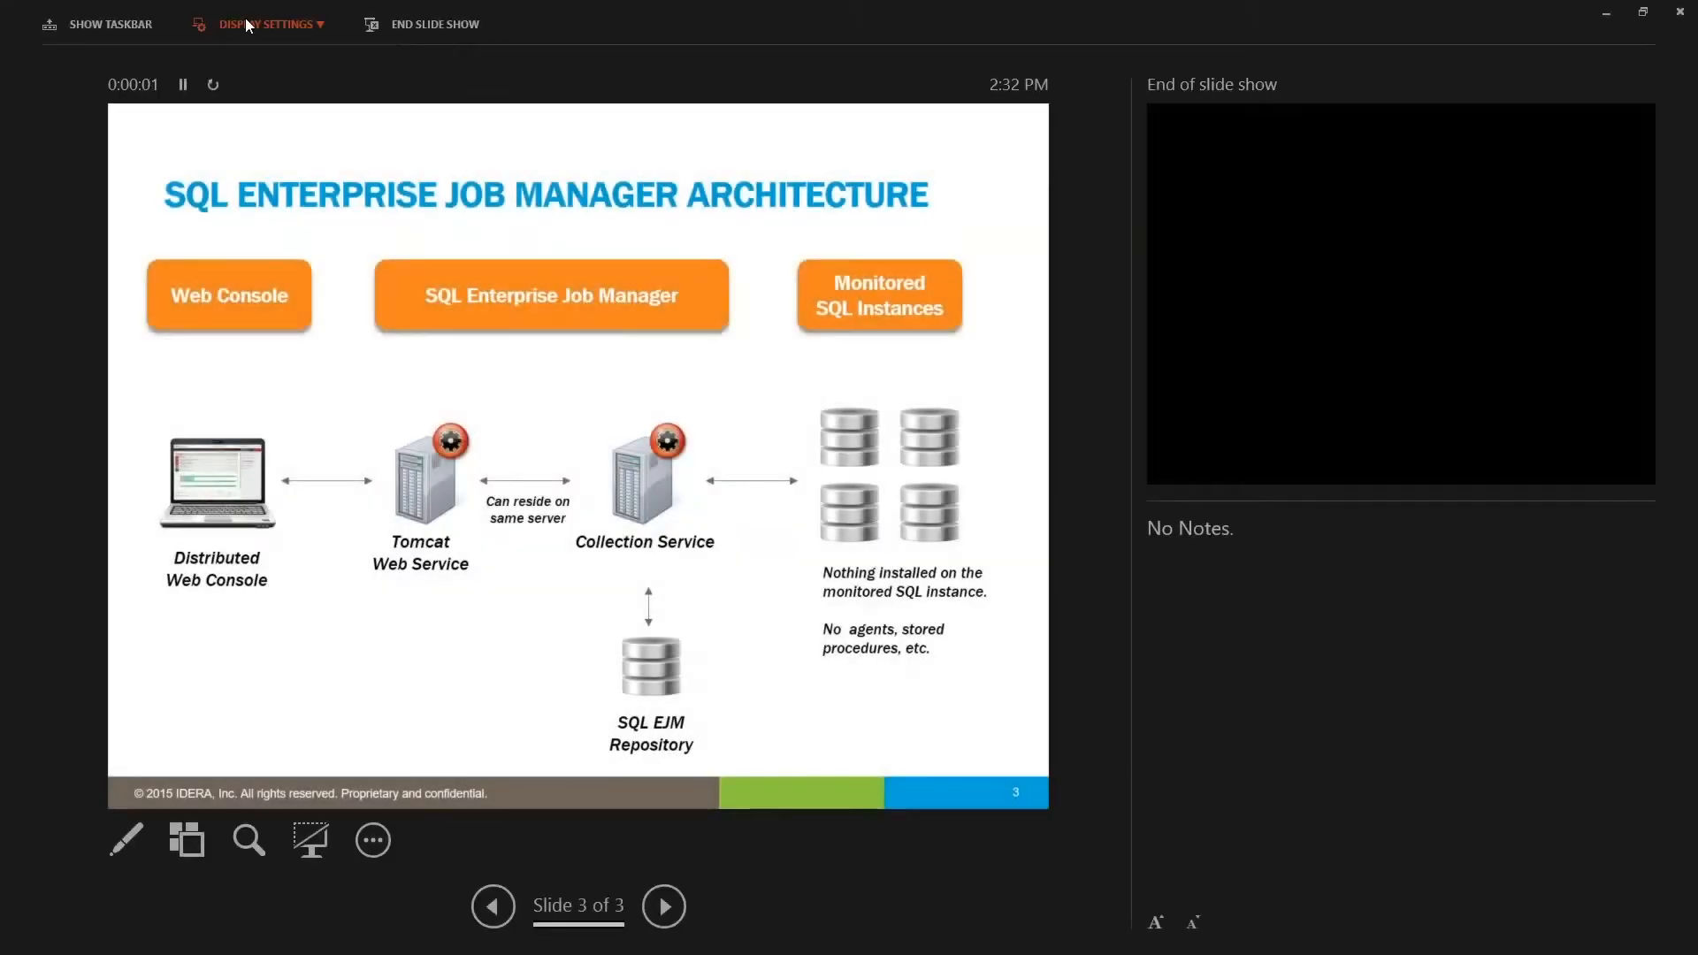
left_click(267, 24)
left_click(272, 54)
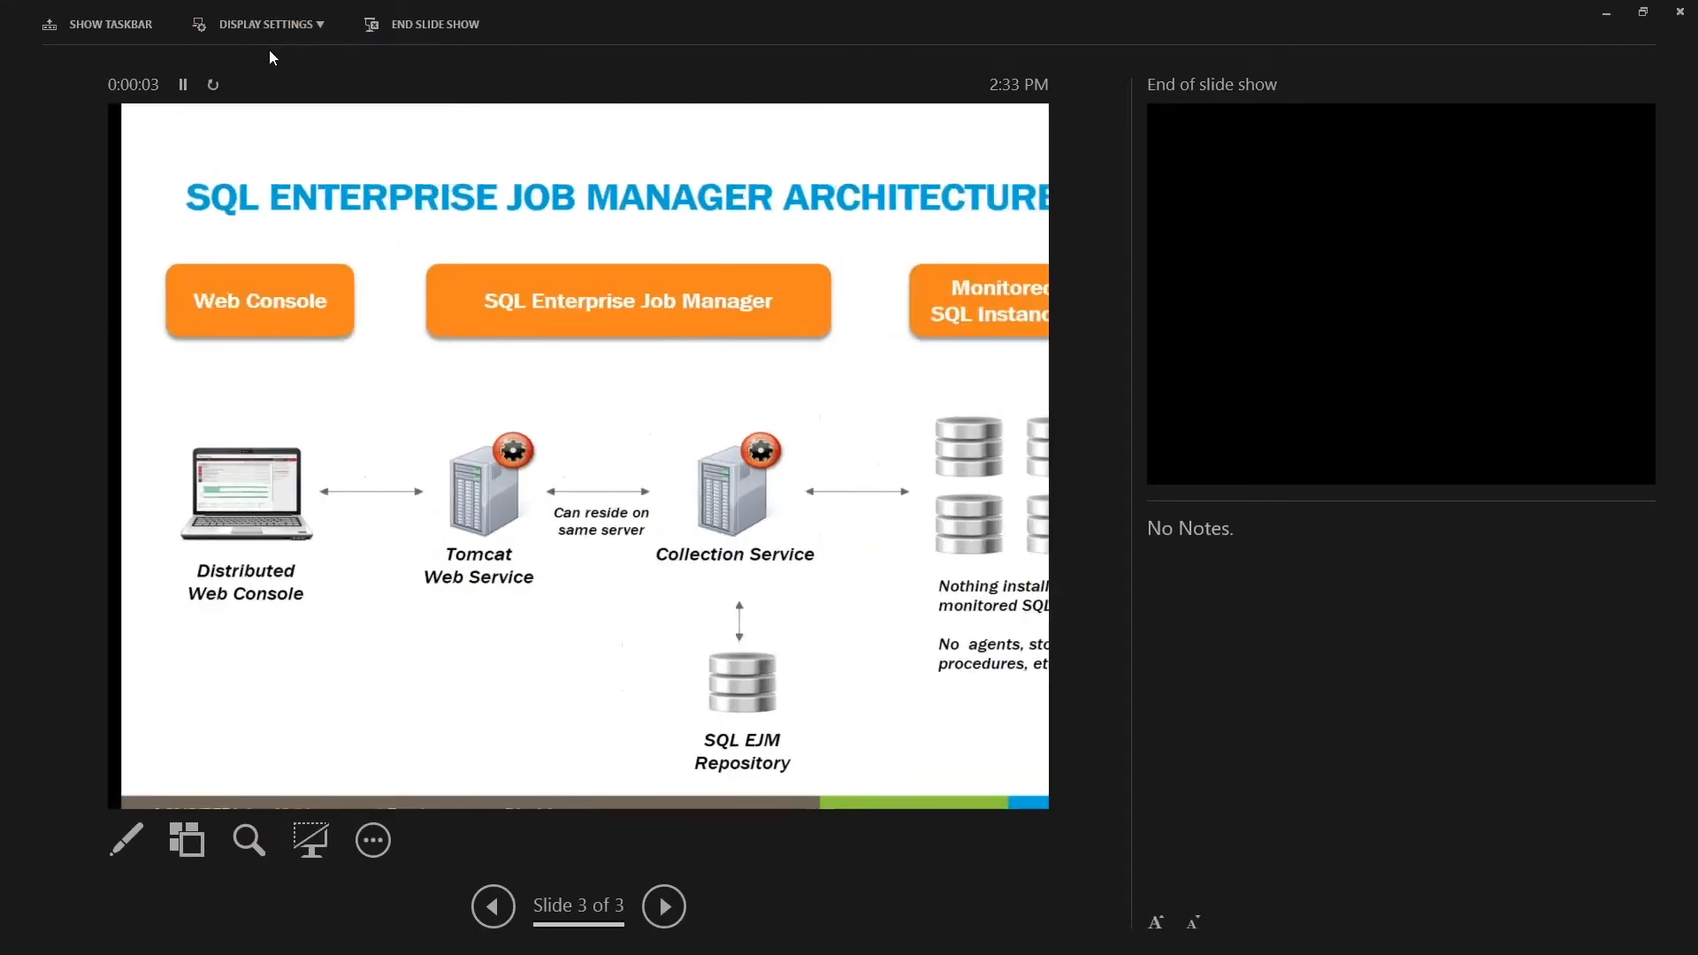